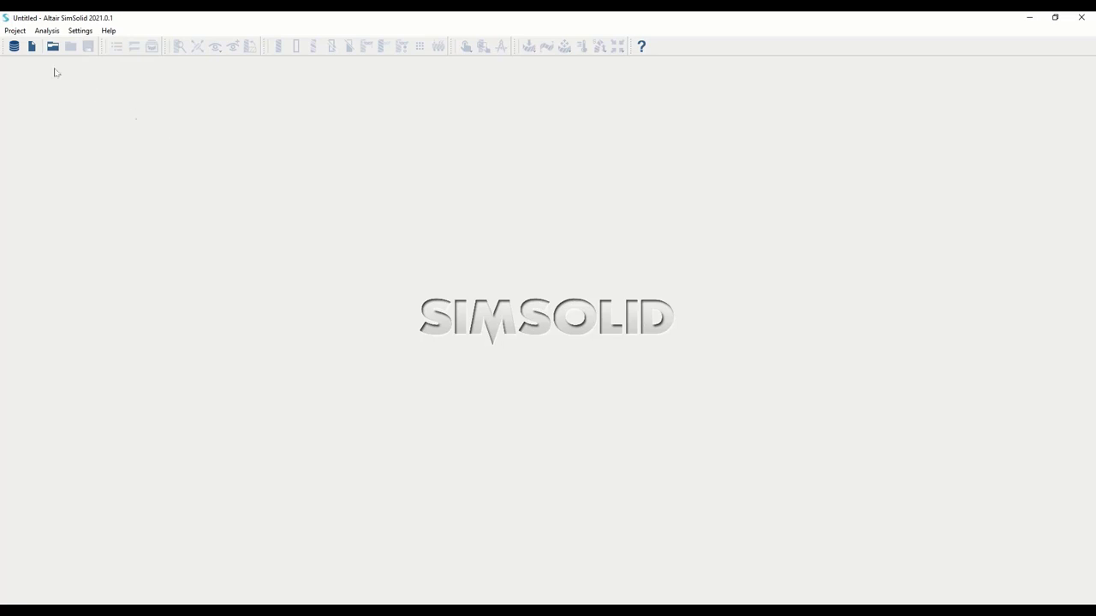
# Import the geometry file Pullup bar Webinar.x_t into a new project and dismiss the part overlap notice.
pyautogui.click(32, 47)
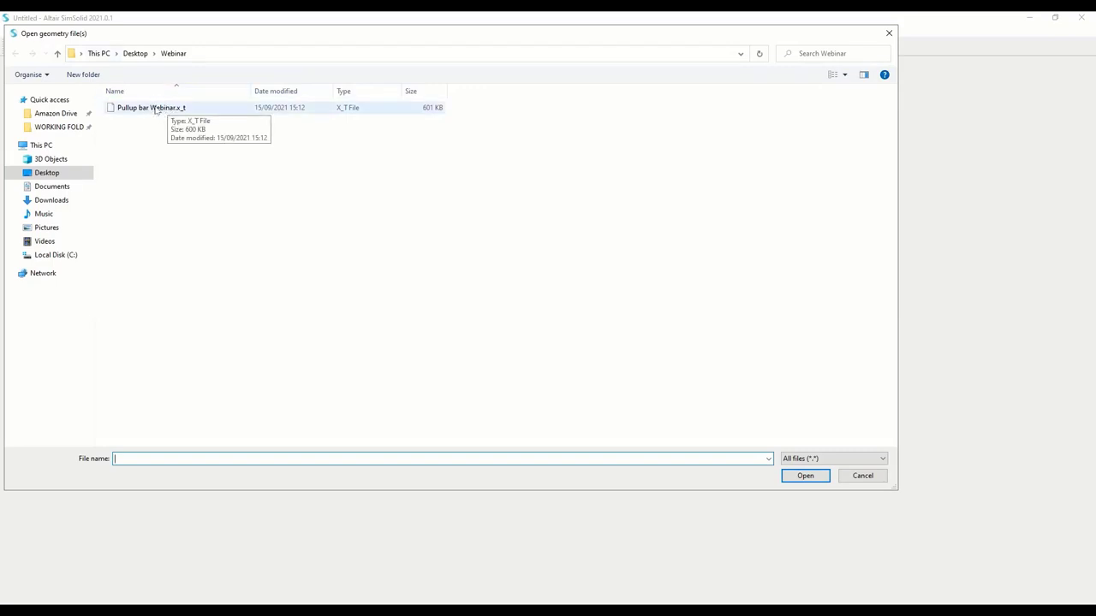
pyautogui.click(882, 458)
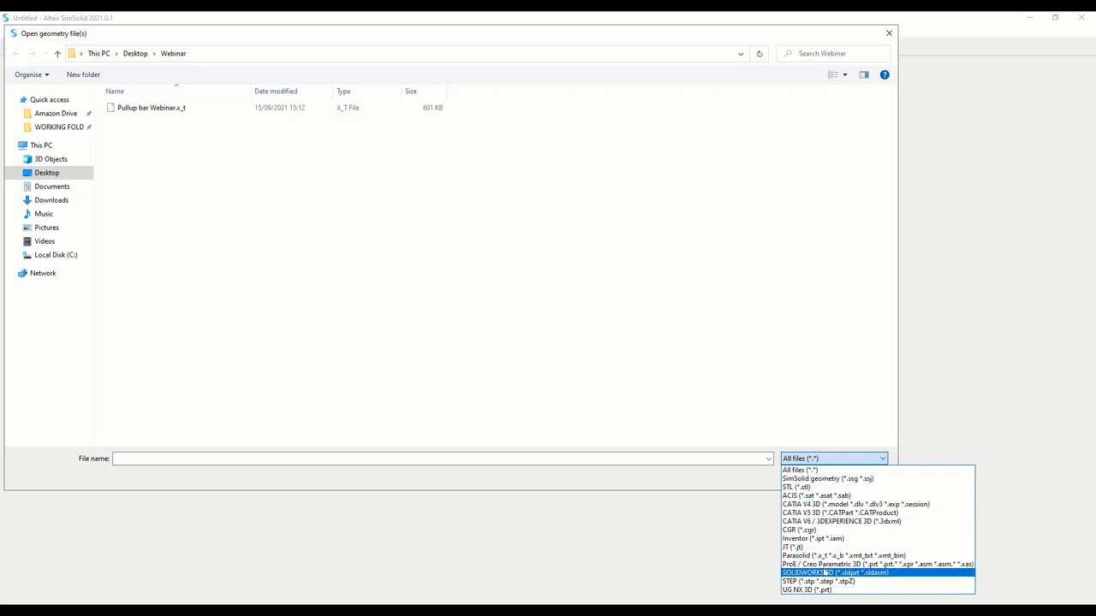
pyautogui.click(166, 109)
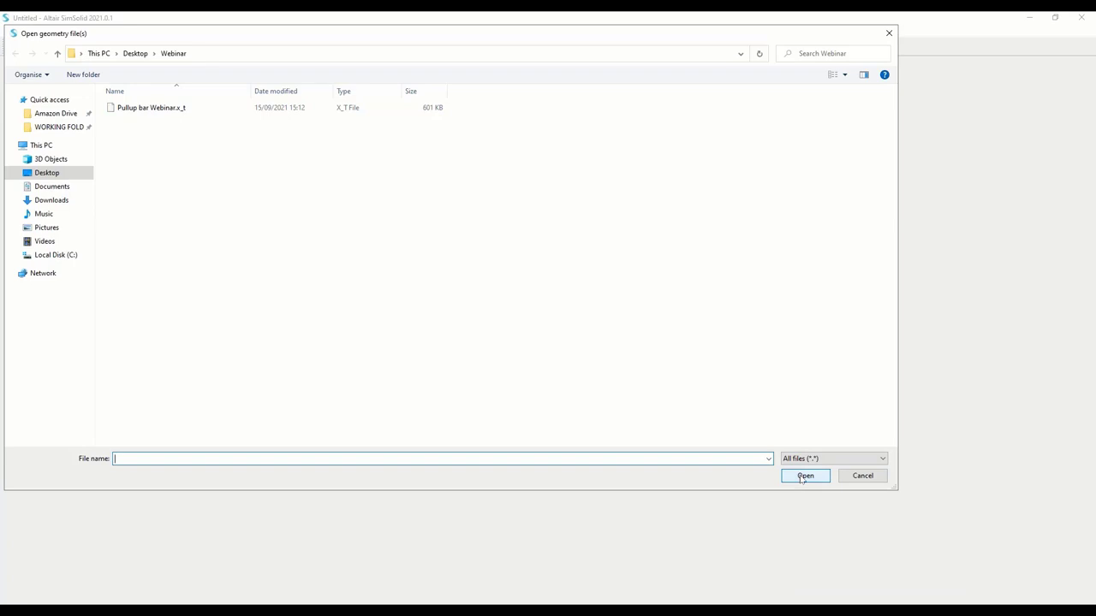
pyautogui.click(134, 109)
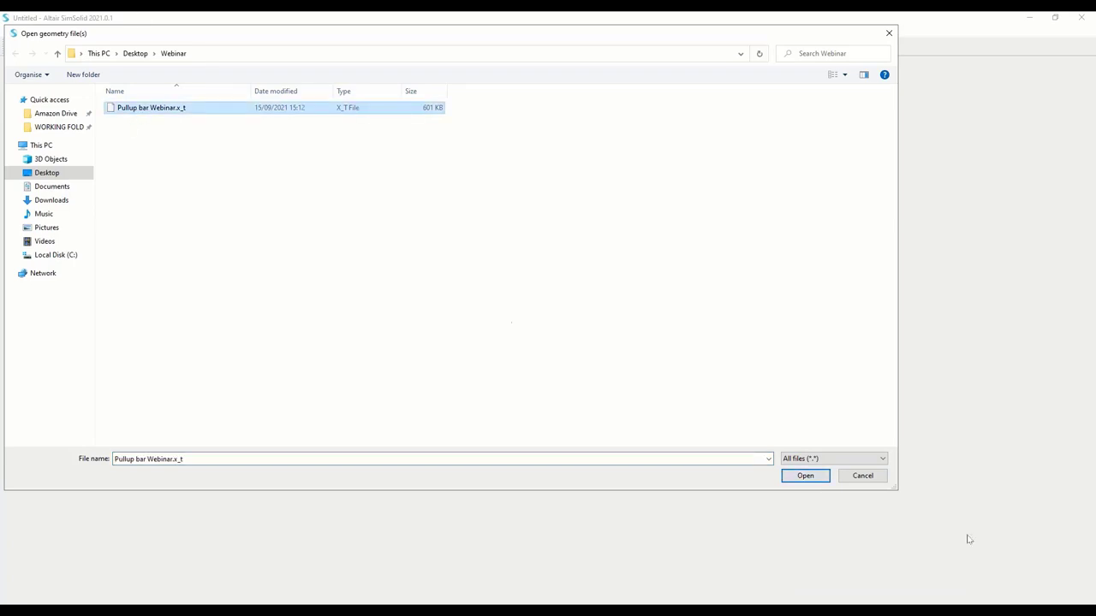
pyautogui.click(805, 476)
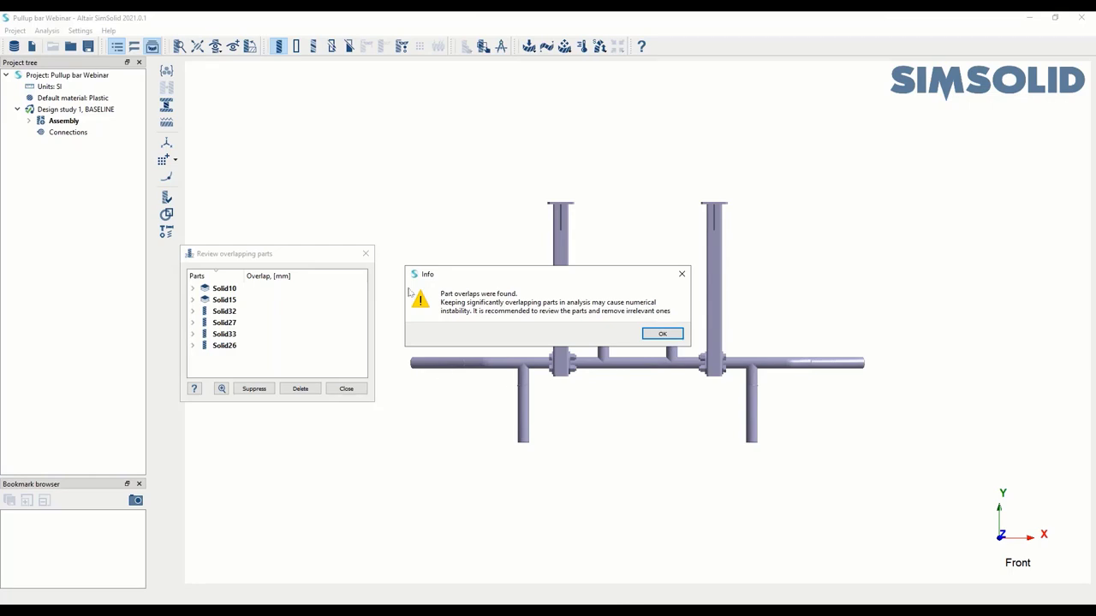
pyautogui.moveTo(528, 277); pyautogui.dragTo(614, 258)
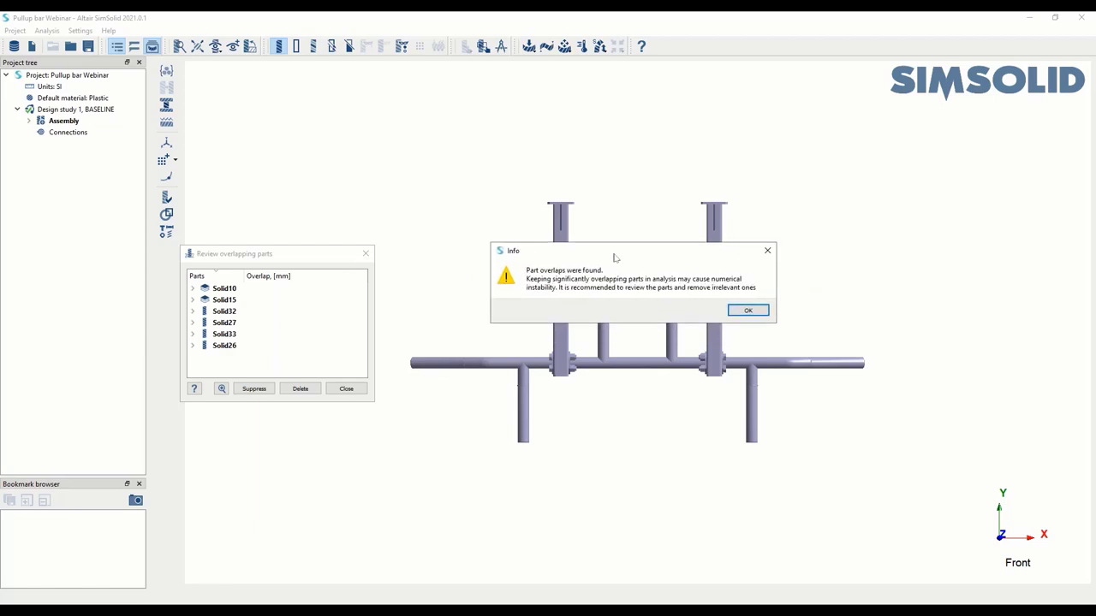
pyautogui.click(749, 311)
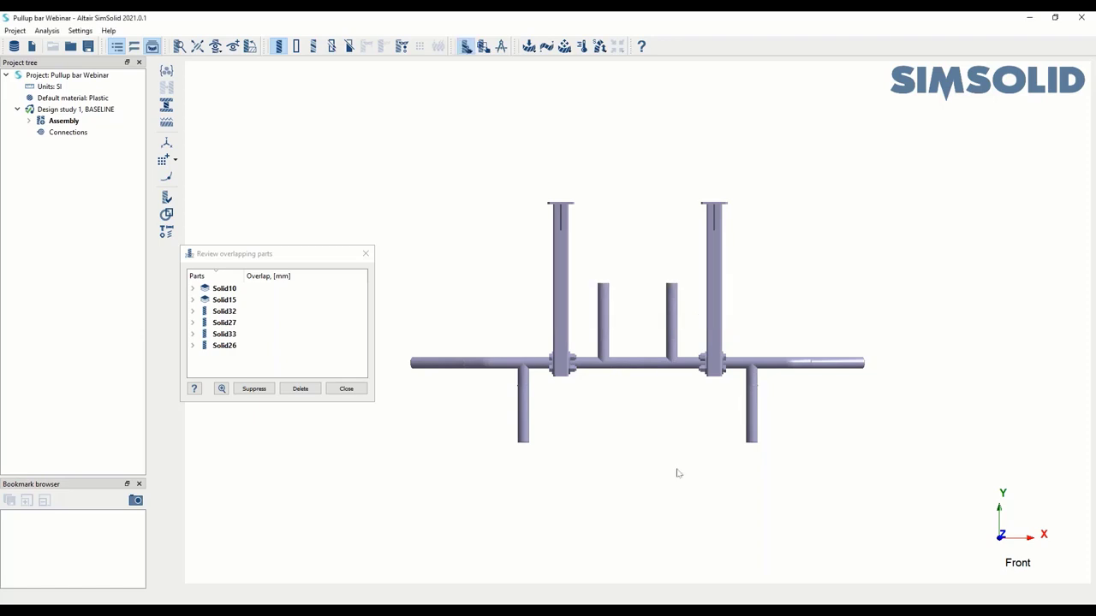
# Review the overlap entries of Solid32, highlighting the bracket plate and each overlapping bolt in a close-up of the model.
pyautogui.moveTo(677, 472); pyautogui.dragTo(751, 289)
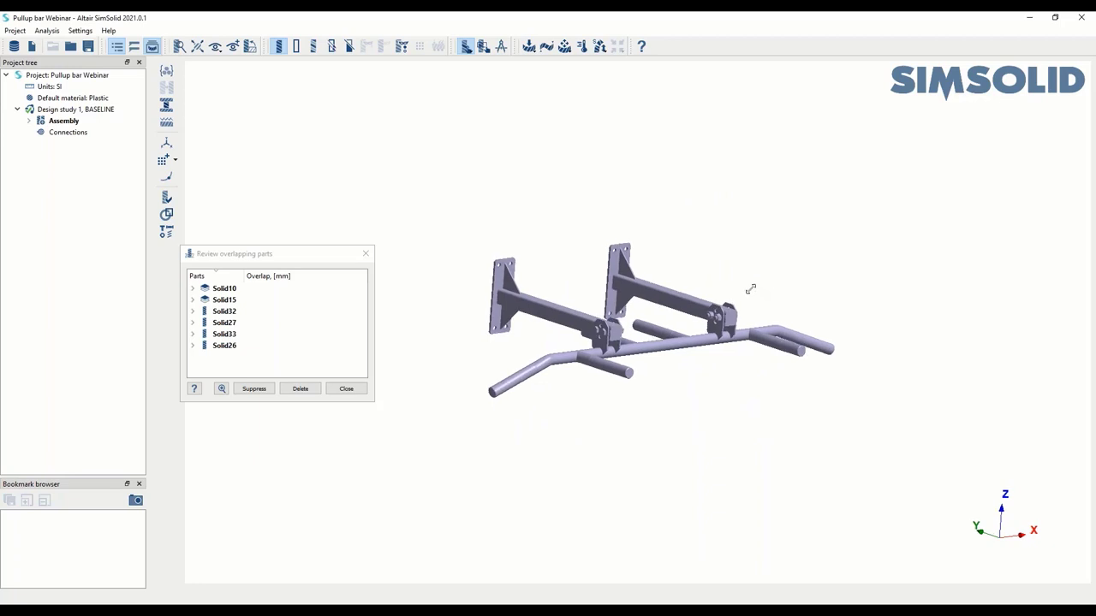
pyautogui.moveTo(565, 351); pyautogui.dragTo(554, 361)
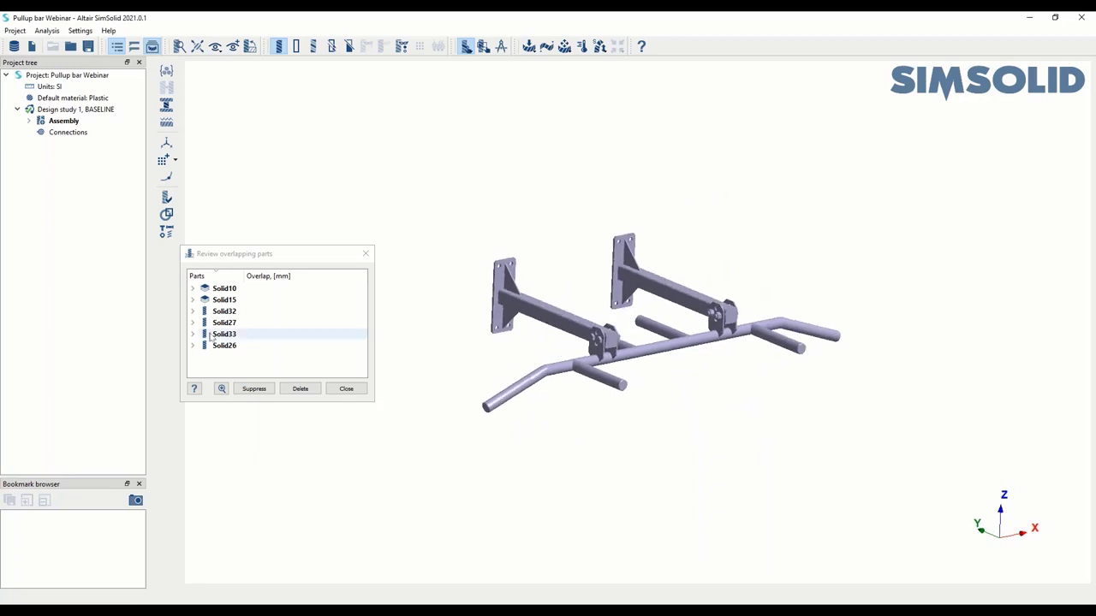
pyautogui.click(312, 258)
pyautogui.moveTo(312, 258); pyautogui.dragTo(373, 224)
pyautogui.click(285, 277)
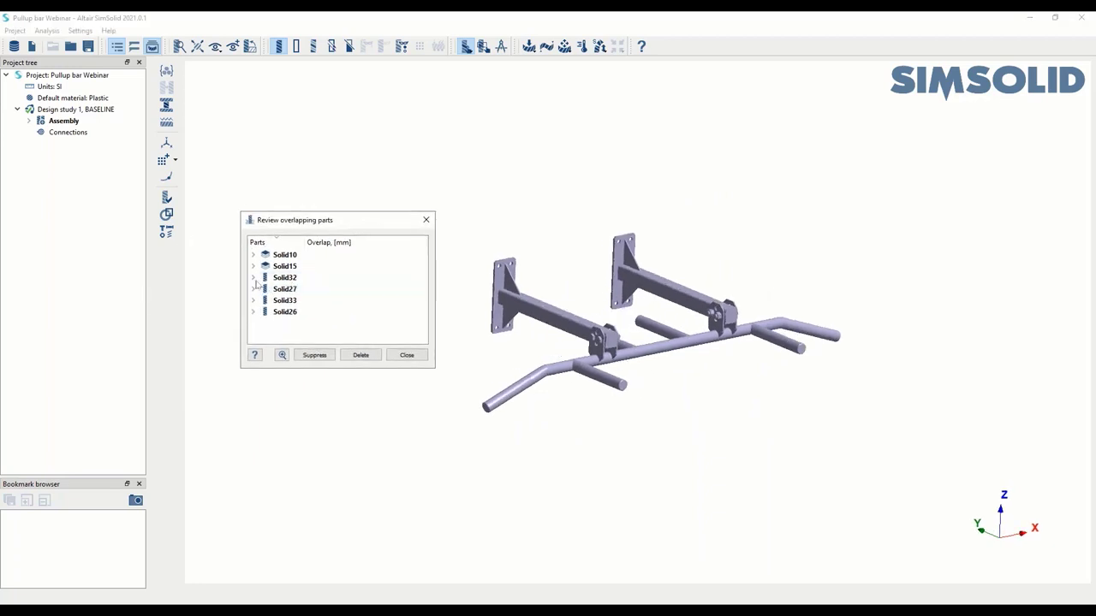
pyautogui.click(253, 277)
pyautogui.click(289, 289)
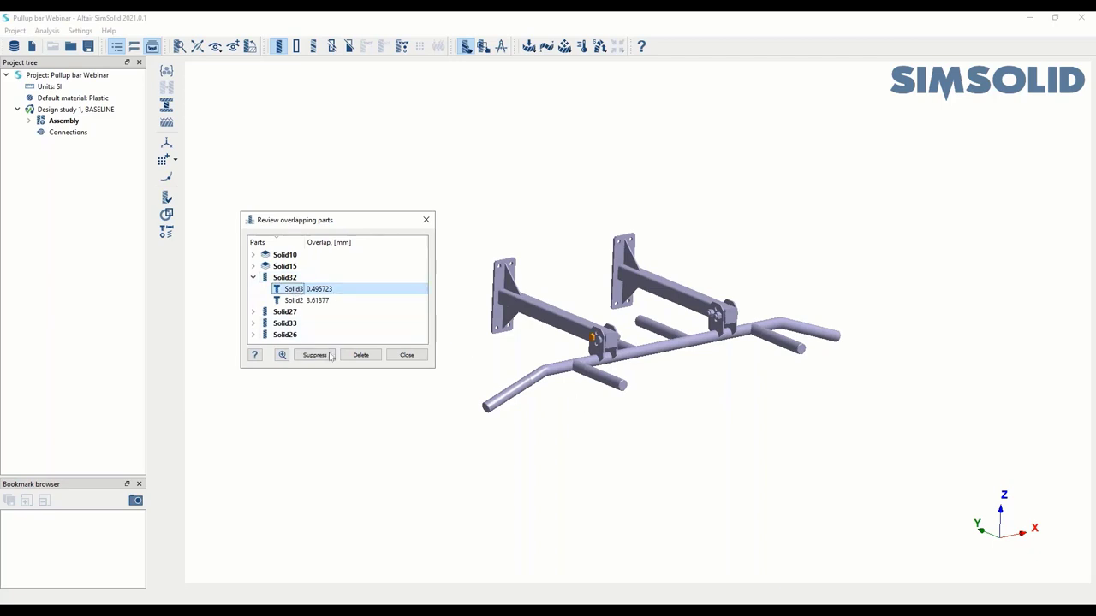
pyautogui.click(295, 301)
pyautogui.scroll(5, 648, 379)
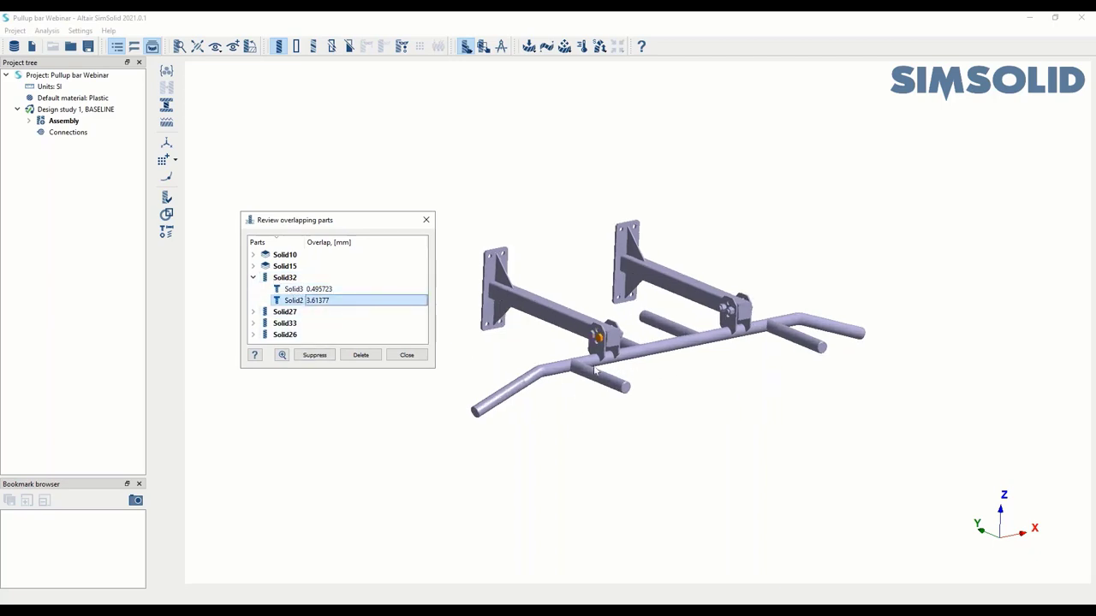
pyautogui.scroll(2, 766, 459)
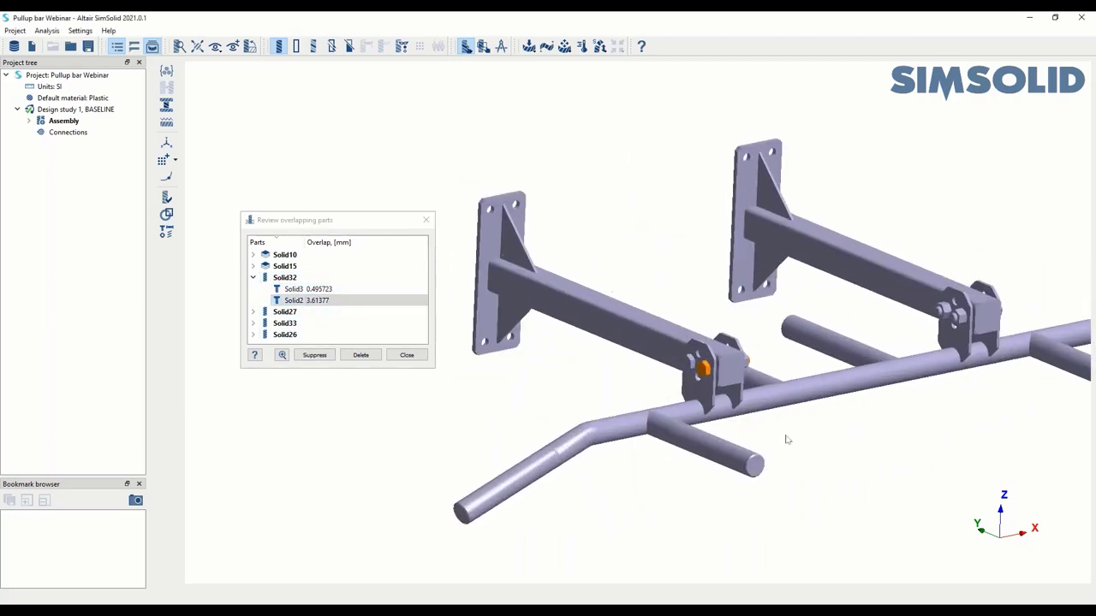
pyautogui.scroll(3, 786, 443)
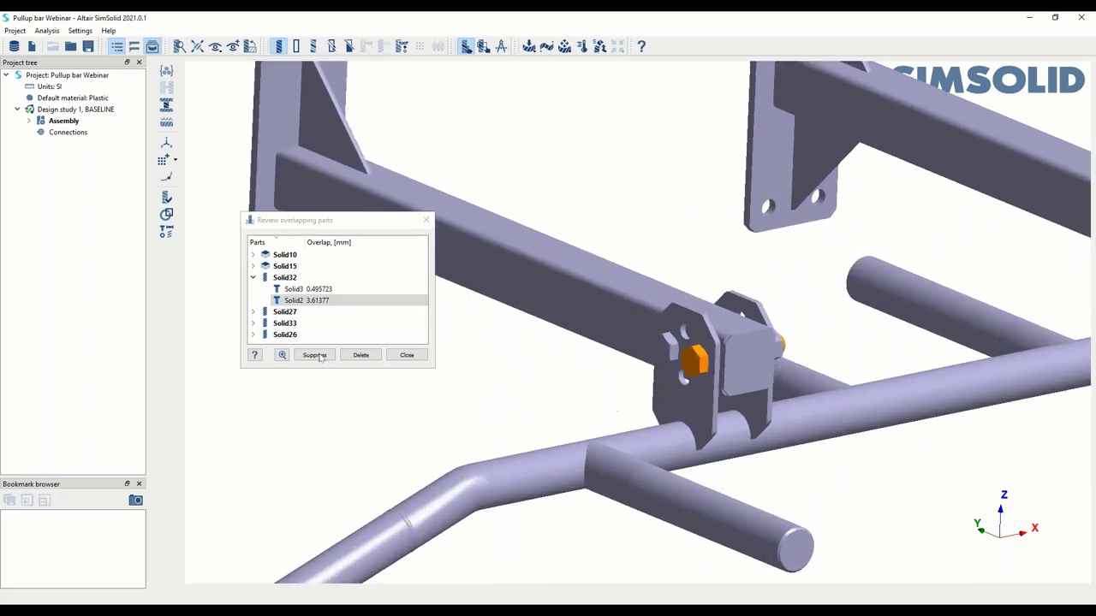
pyautogui.click(284, 279)
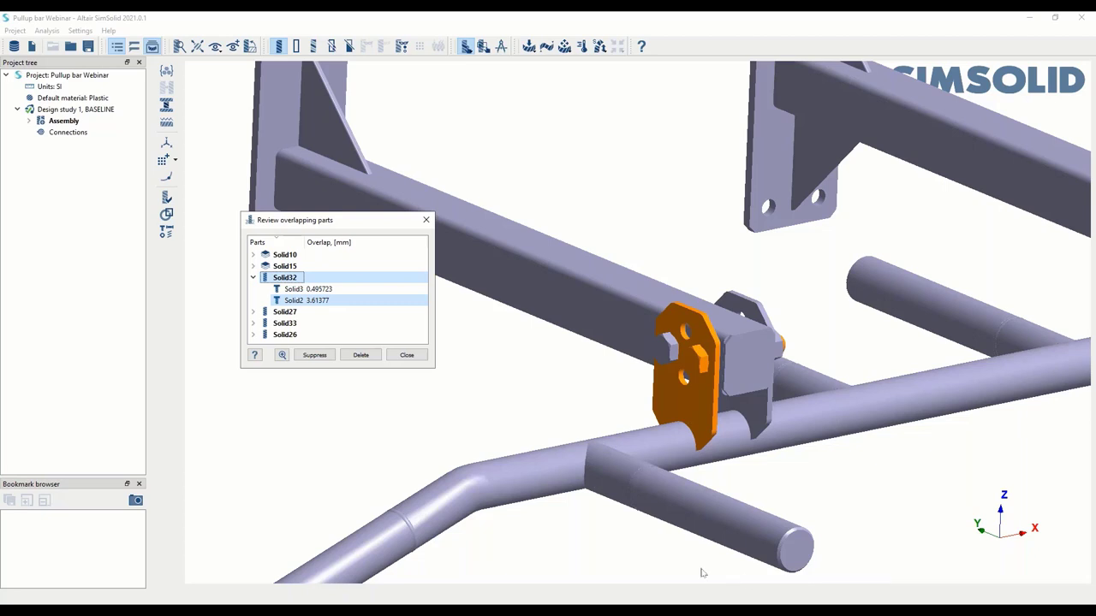
# Inspect the bolt overlap on the Solid15 support arm, viewing the arm from both sides.
pyautogui.click(254, 266)
pyautogui.click(287, 277)
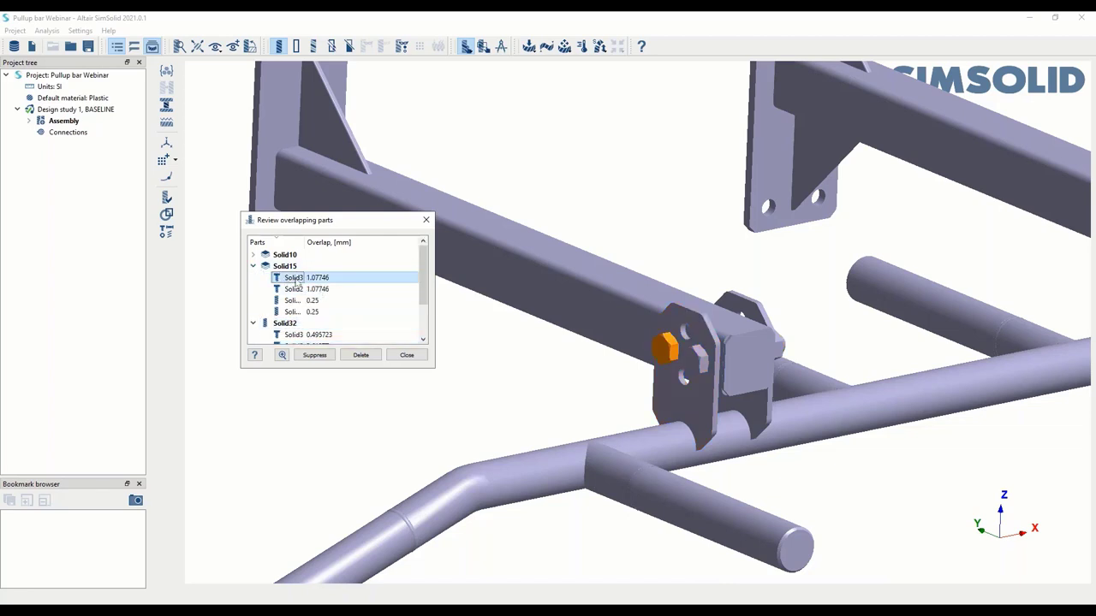
pyautogui.click(286, 267)
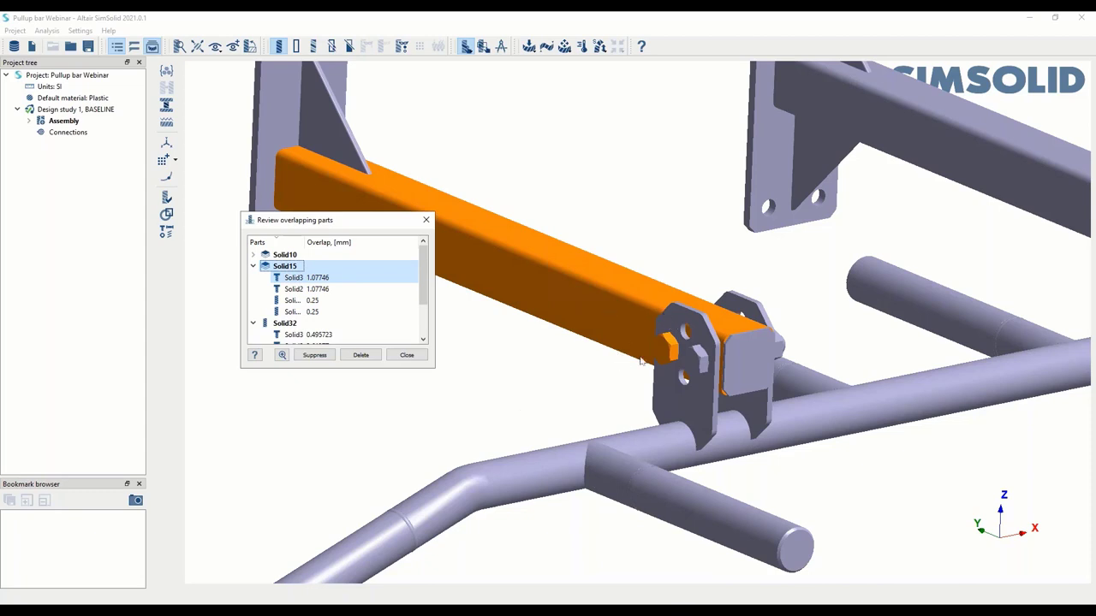
pyautogui.moveTo(734, 412); pyautogui.dragTo(831, 313)
pyautogui.scroll(3, 809, 330)
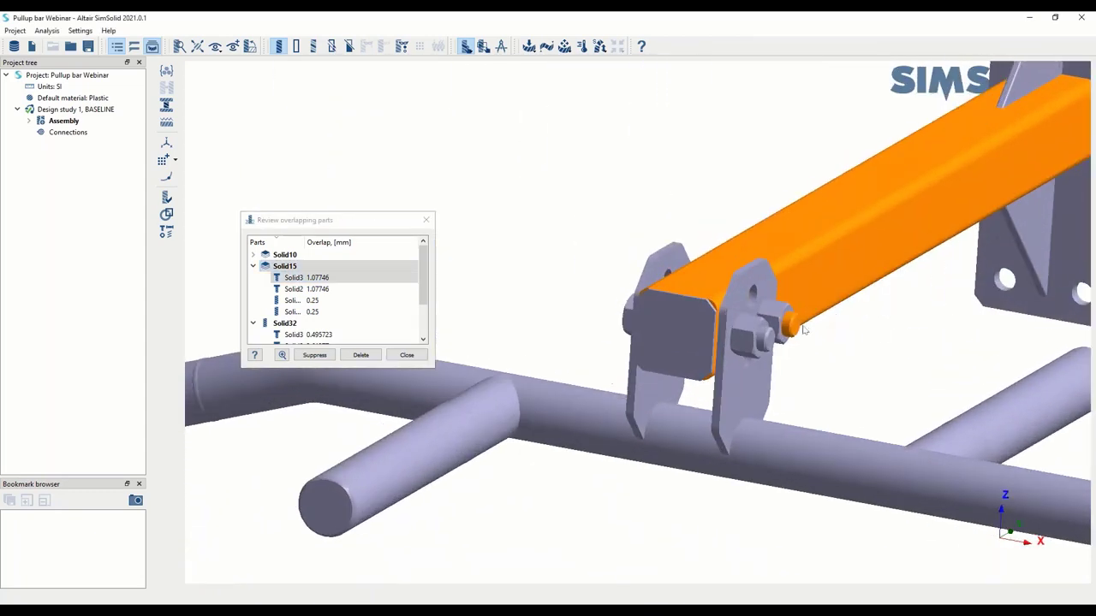
pyautogui.scroll(-3, 805, 338)
pyautogui.scroll(-5, 809, 348)
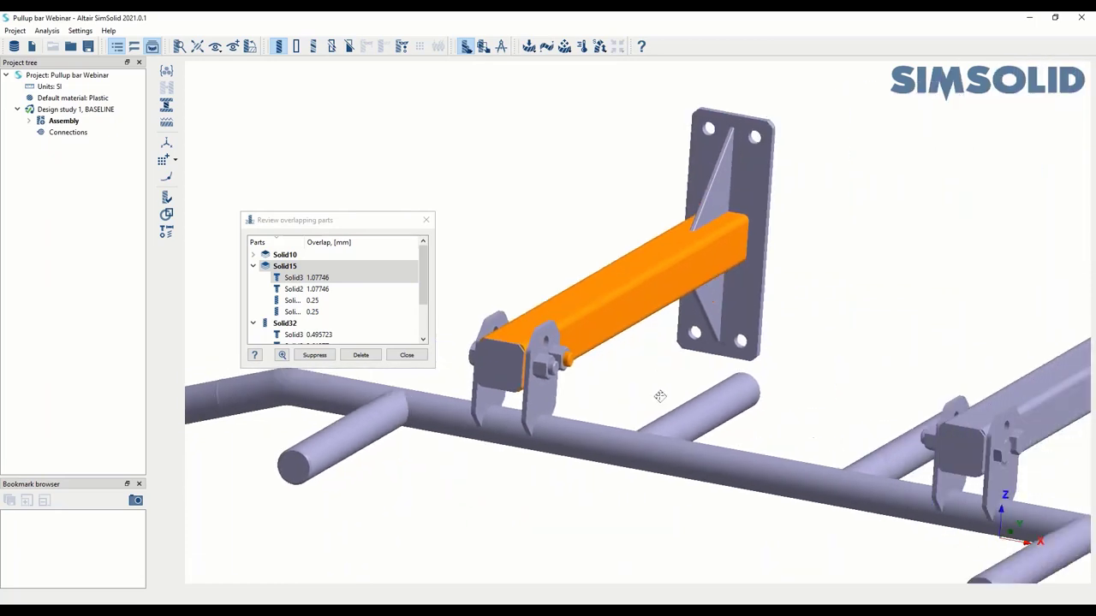
pyautogui.moveTo(765, 378); pyautogui.dragTo(575, 406)
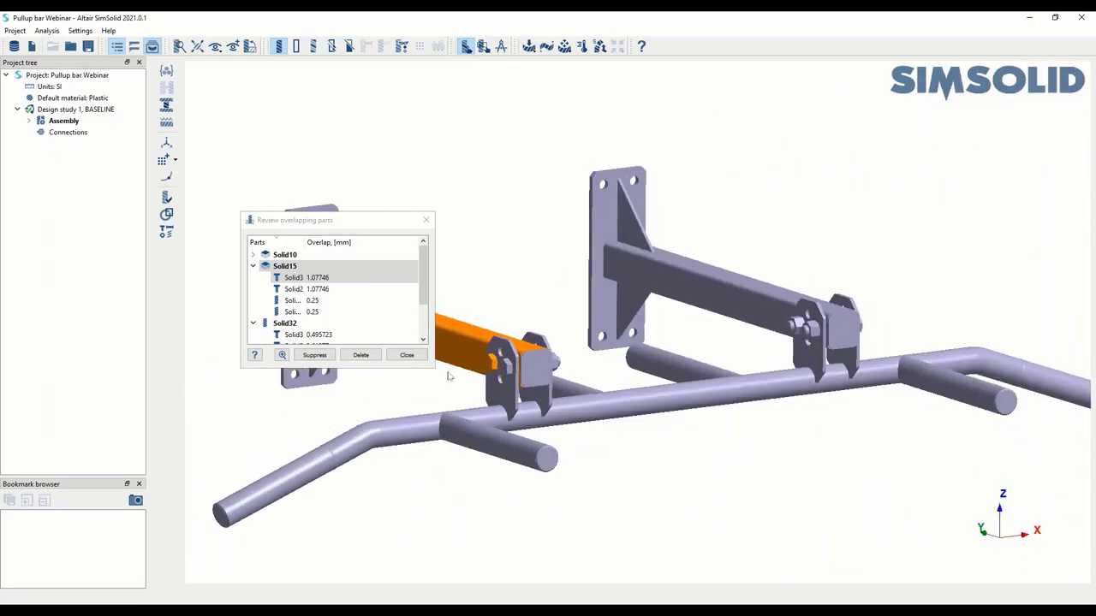
# Close the overlapping parts review and cancel the automatic connections setup.
pyautogui.click(408, 357)
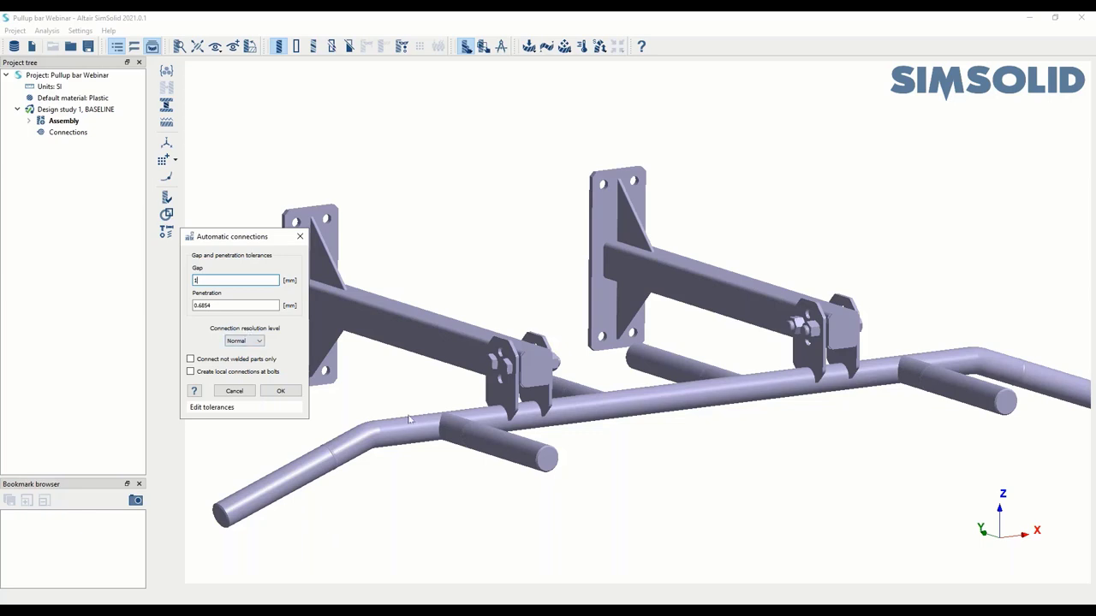
pyautogui.click(233, 391)
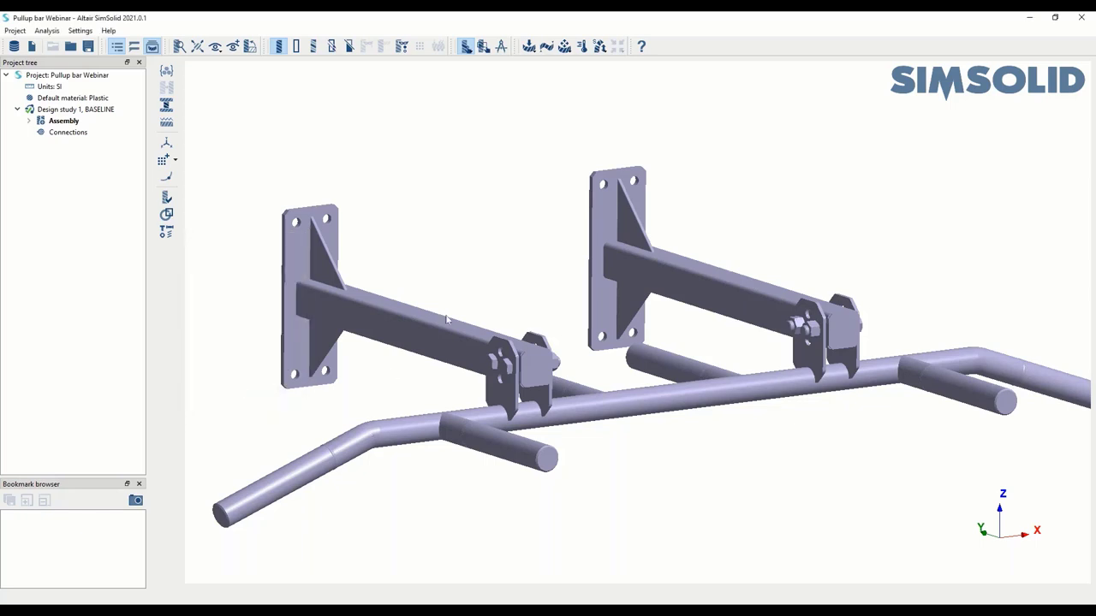
pyautogui.moveTo(551, 293); pyautogui.dragTo(536, 308, button='right')
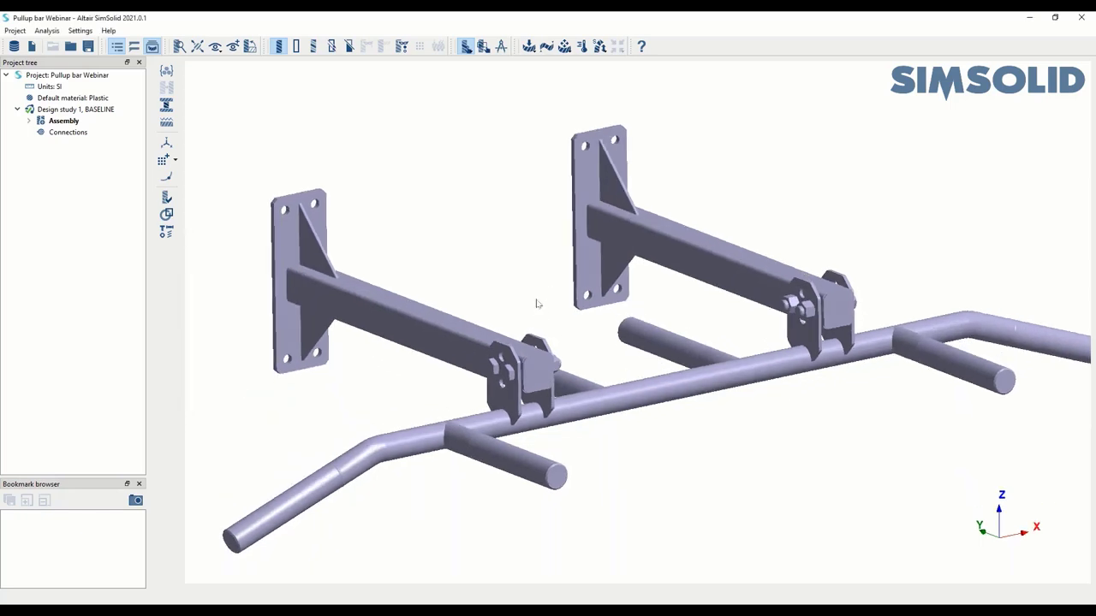
pyautogui.scroll(-3, 591, 337)
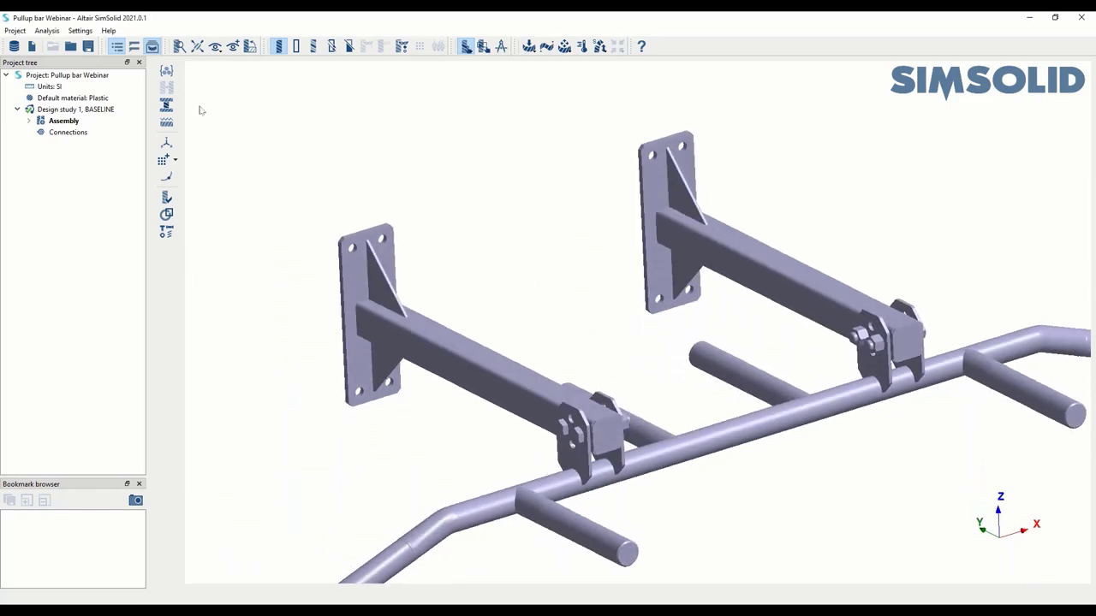
# Select the design study's connections and look over the available virtual connector types.
pyautogui.click(79, 133)
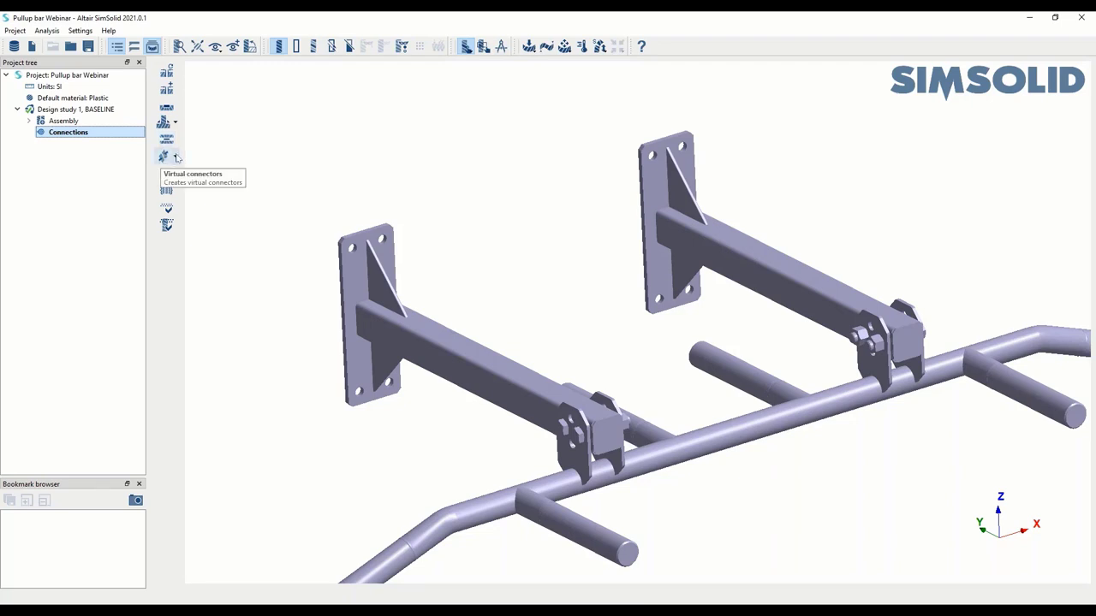
pyautogui.click(176, 157)
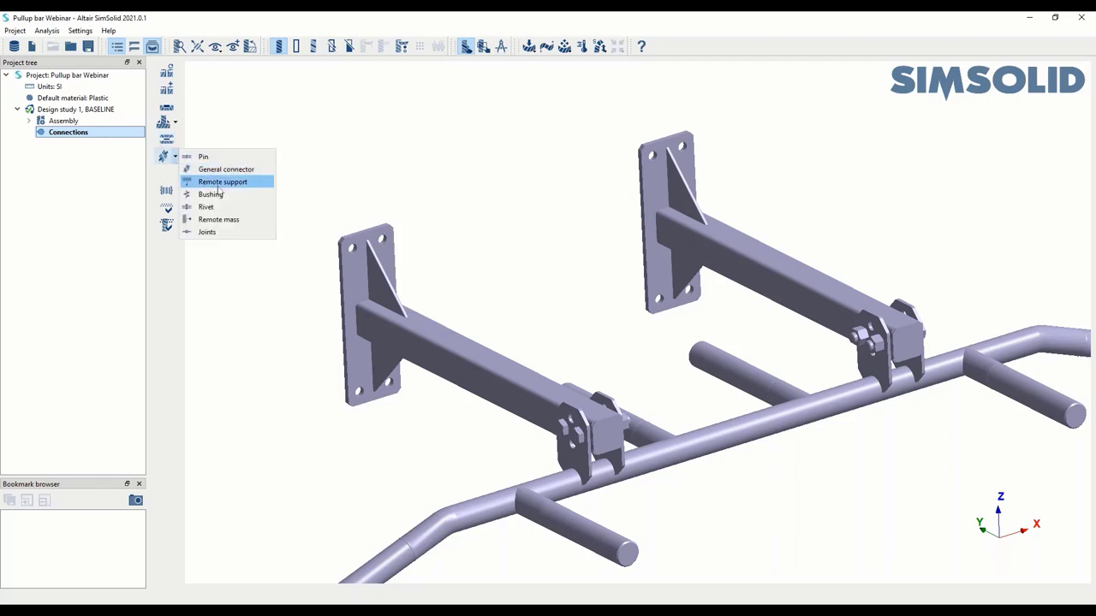
pyautogui.click(221, 283)
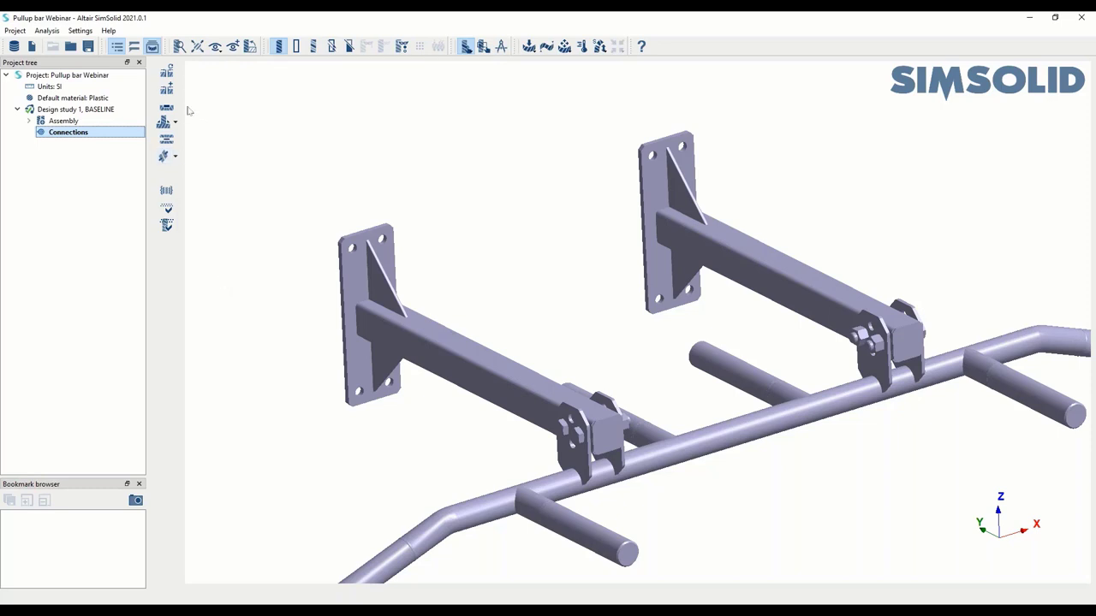
# Start creating new seam welds and set their minimum length to 3 mm.
pyautogui.click(177, 125)
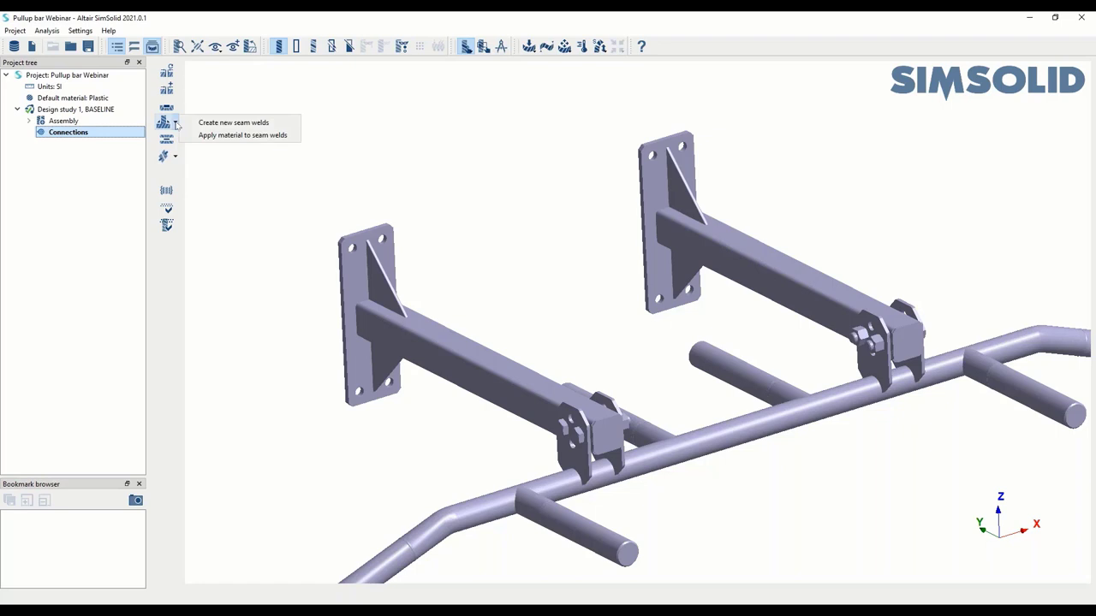
pyautogui.click(223, 125)
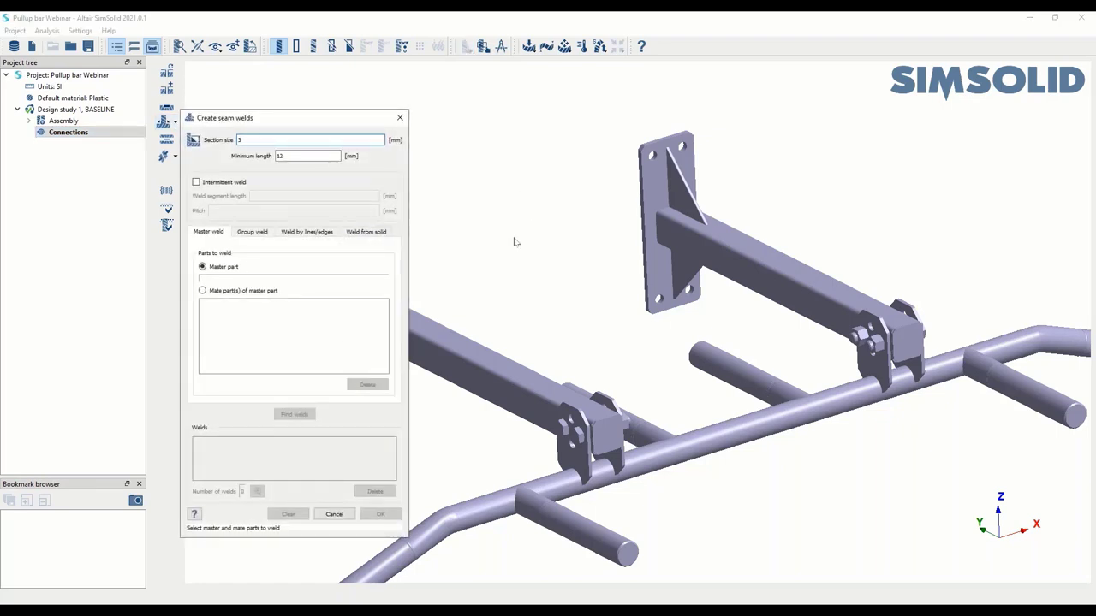
pyautogui.moveTo(514, 240); pyautogui.dragTo(632, 227, button='right')
pyautogui.click(278, 155)
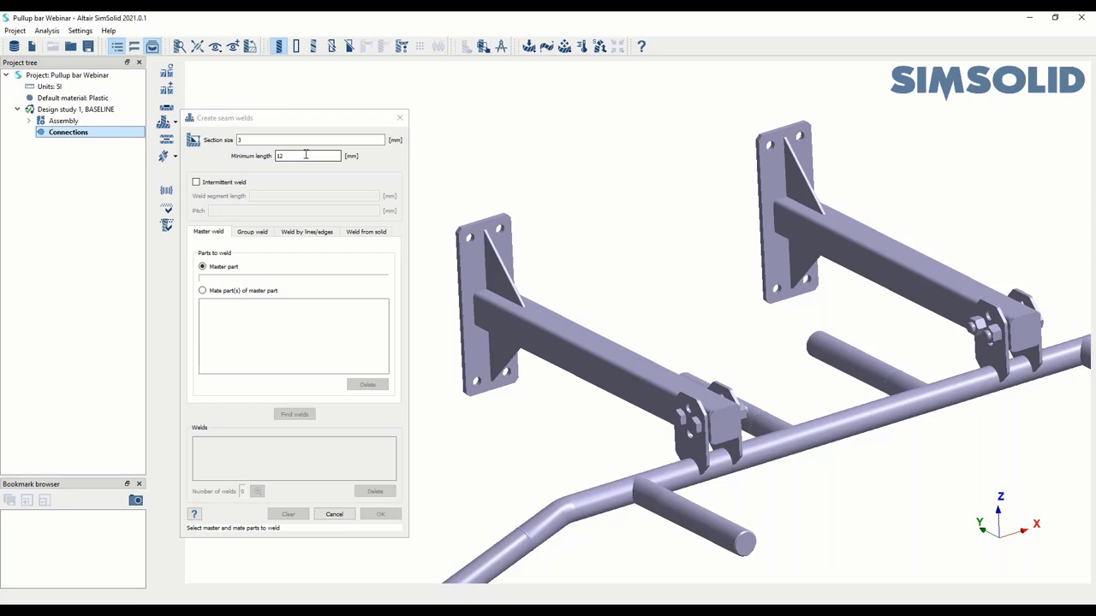
pyautogui.doubleClick(305, 155)
pyautogui.write('3')
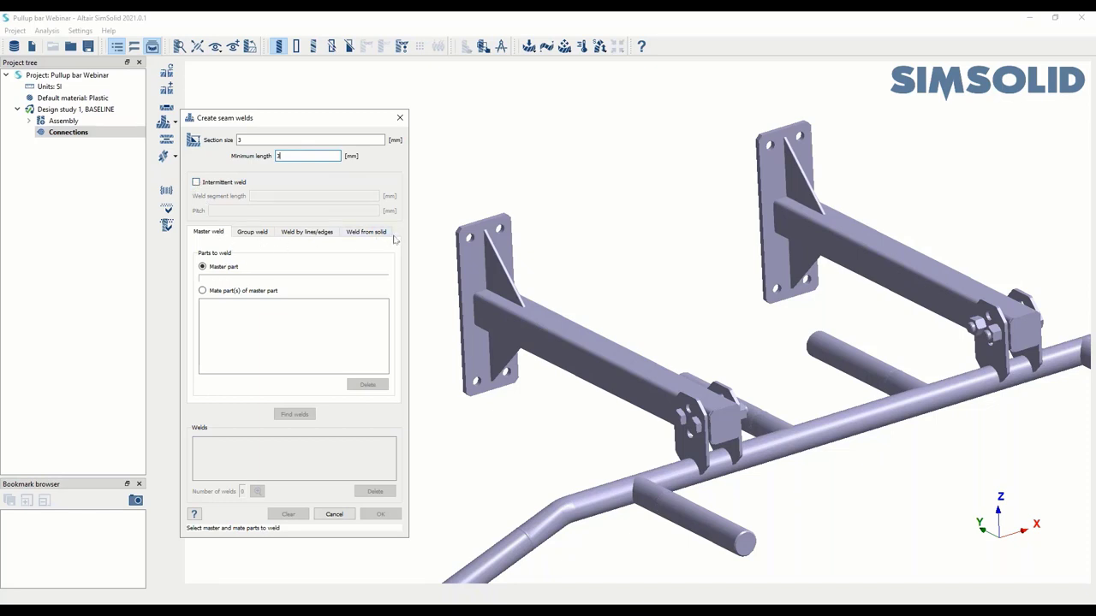
# Create group seam welds between the wall plate, gussets and arm of both supports, and check them around the near wall plate.
pyautogui.click(254, 234)
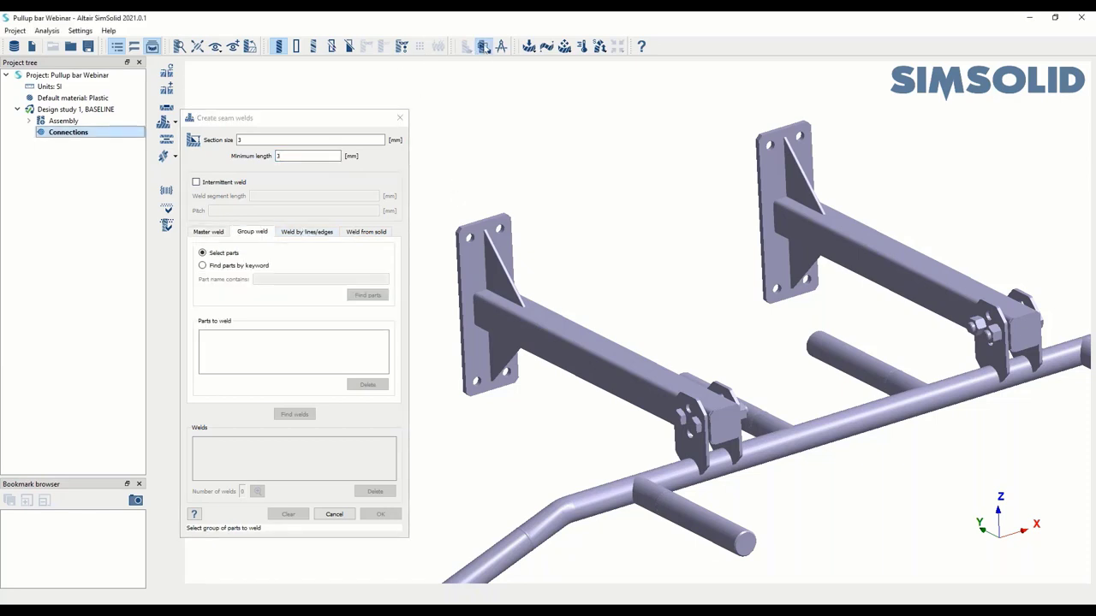
pyautogui.moveTo(442, 200); pyautogui.dragTo(562, 442)
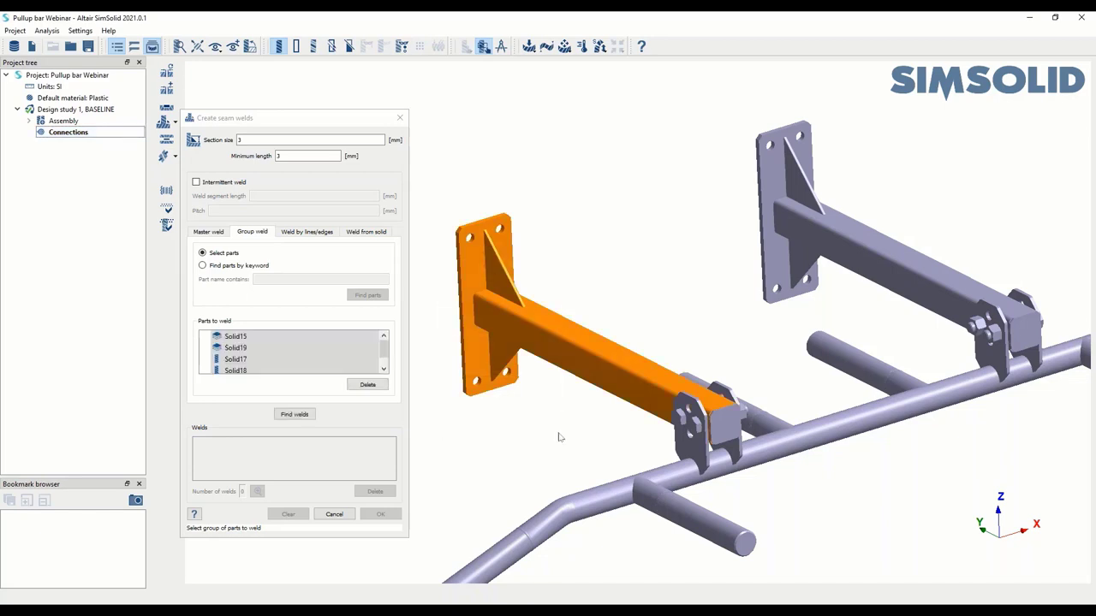
pyautogui.moveTo(735, 93); pyautogui.dragTo(863, 318)
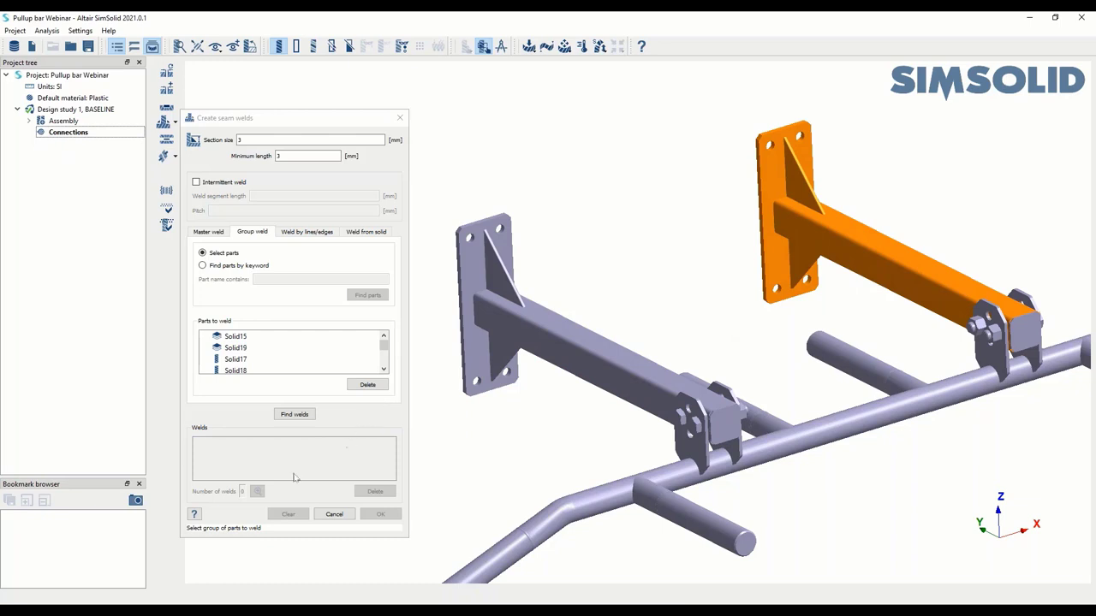
pyautogui.click(295, 415)
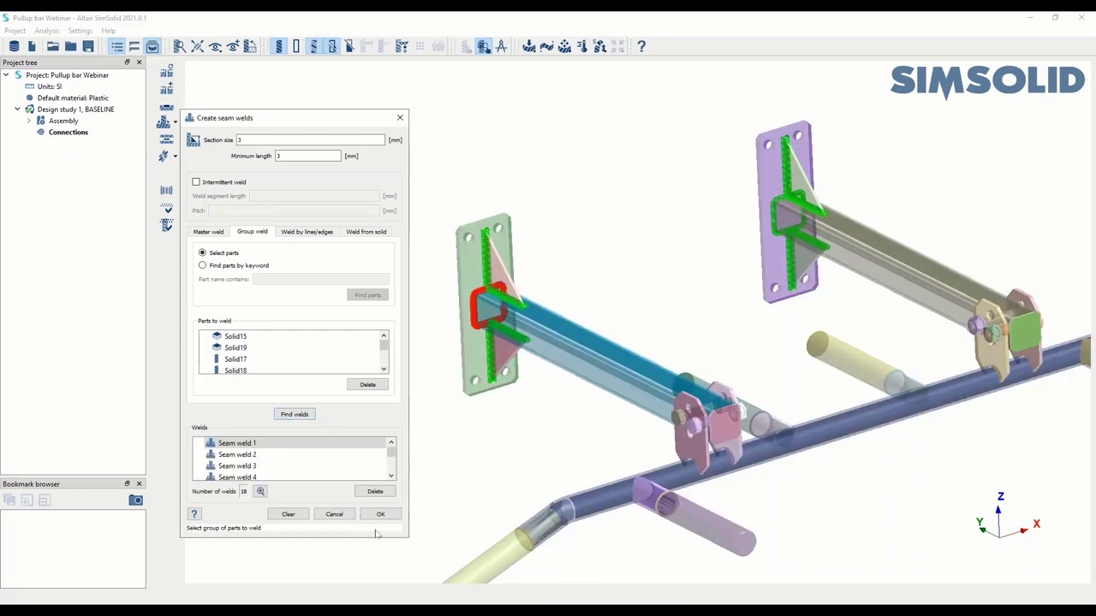
pyautogui.click(380, 515)
pyautogui.scroll(5, 499, 413)
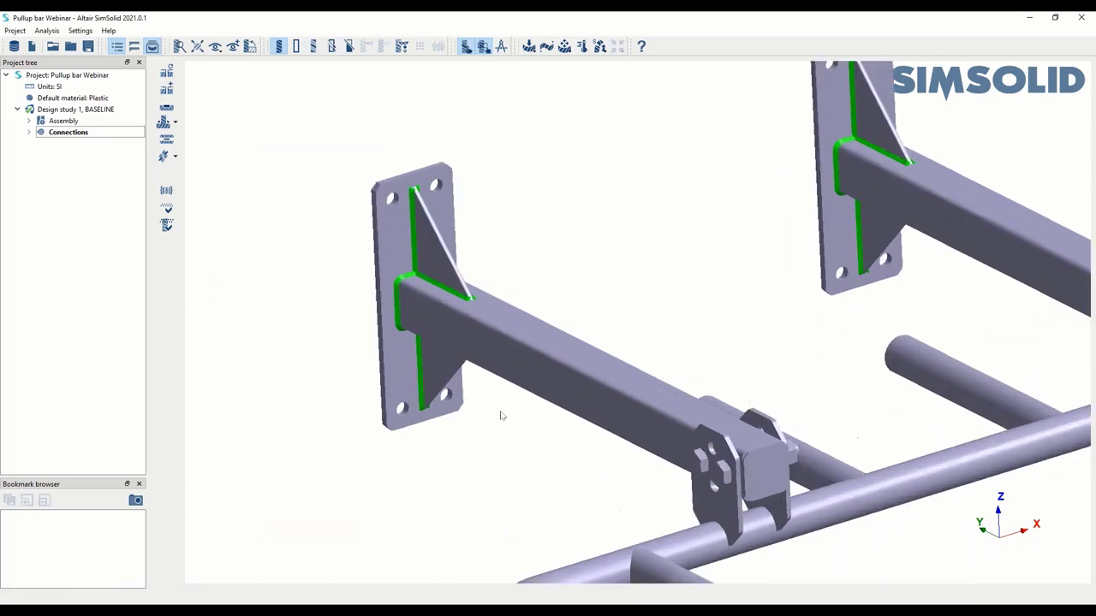
pyautogui.scroll(2, 466, 387)
pyautogui.scroll(3, 482, 335)
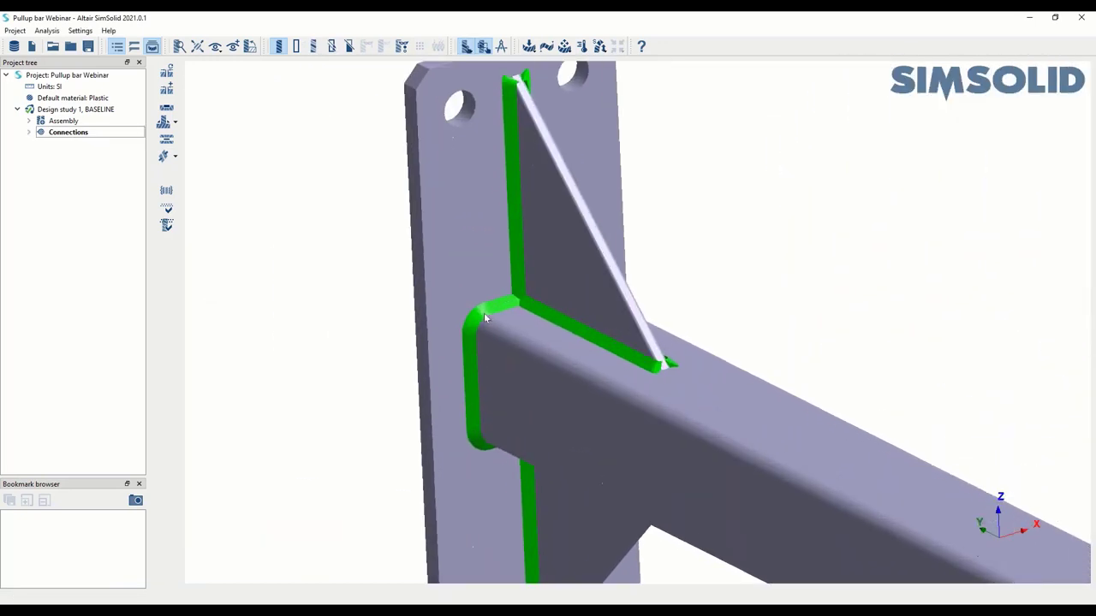
pyautogui.scroll(-6, 546, 337)
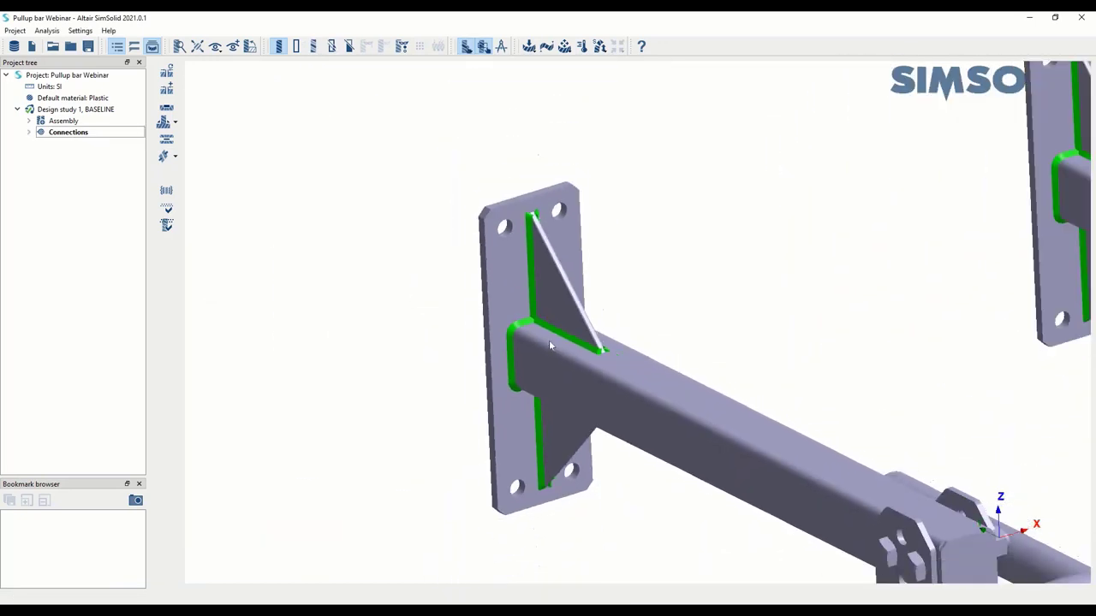
pyautogui.scroll(-2, 477, 336)
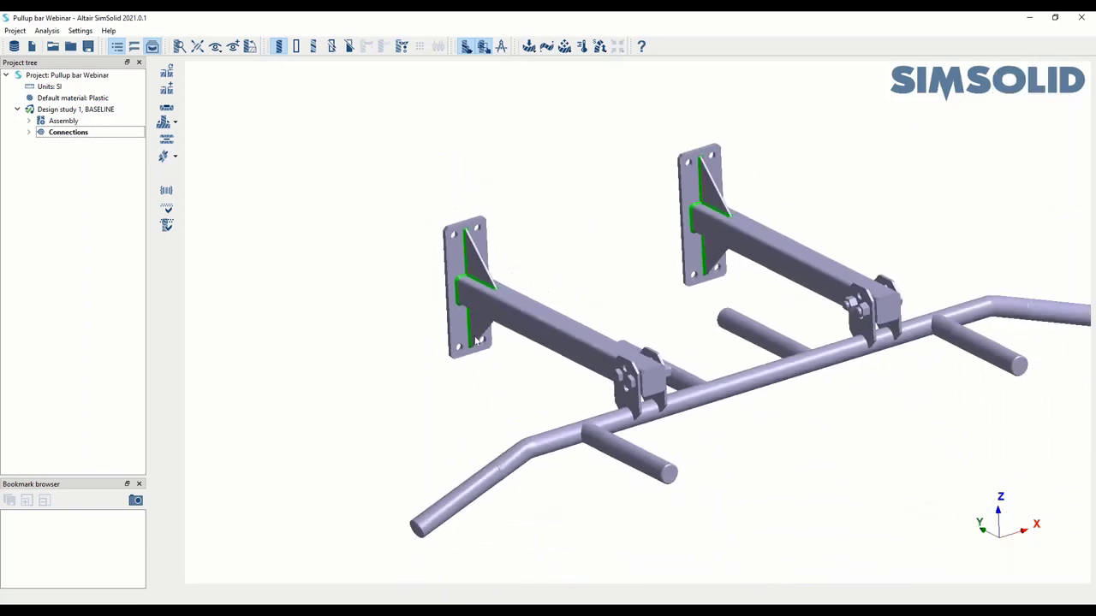
# Start another seam weld group with the pull-up bar and both bracket plates on the near arm, Solid32 and Solid33.
pyautogui.click(175, 123)
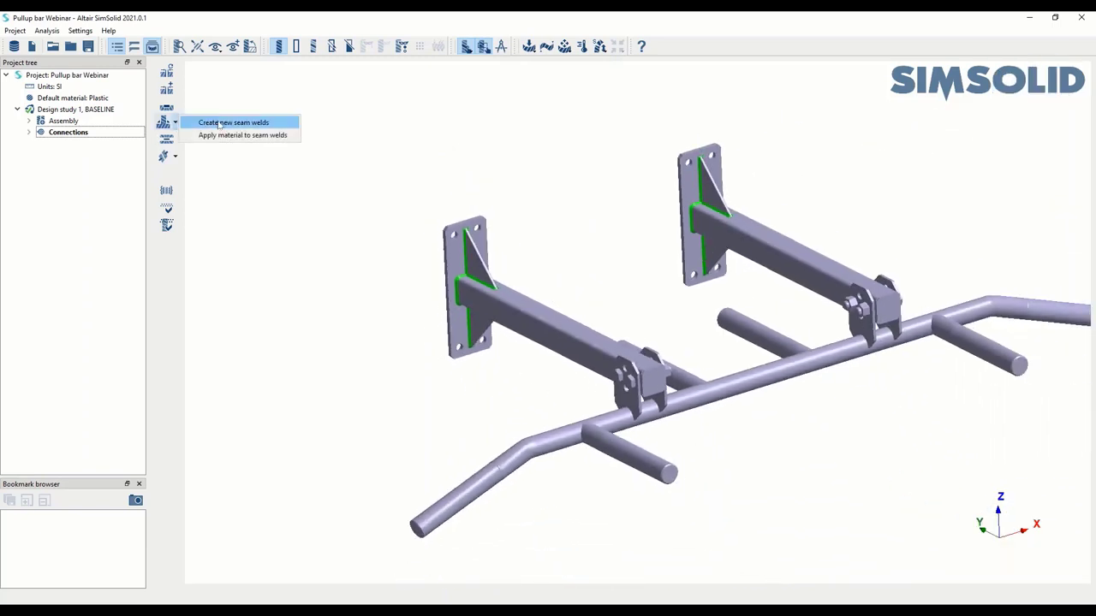
pyautogui.click(220, 124)
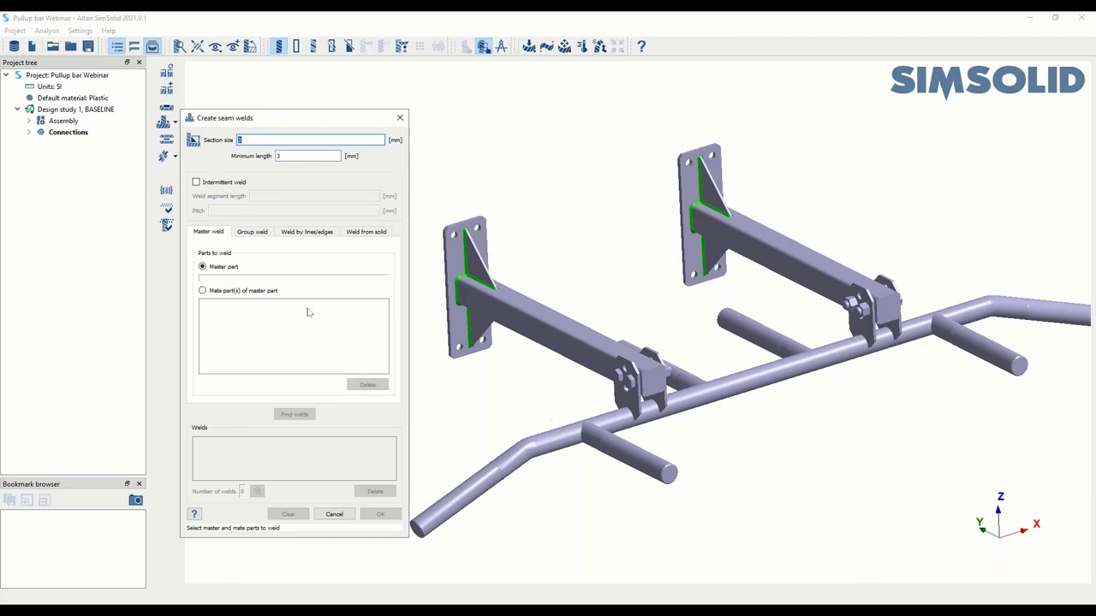
pyautogui.click(246, 232)
pyautogui.scroll(5, 685, 434)
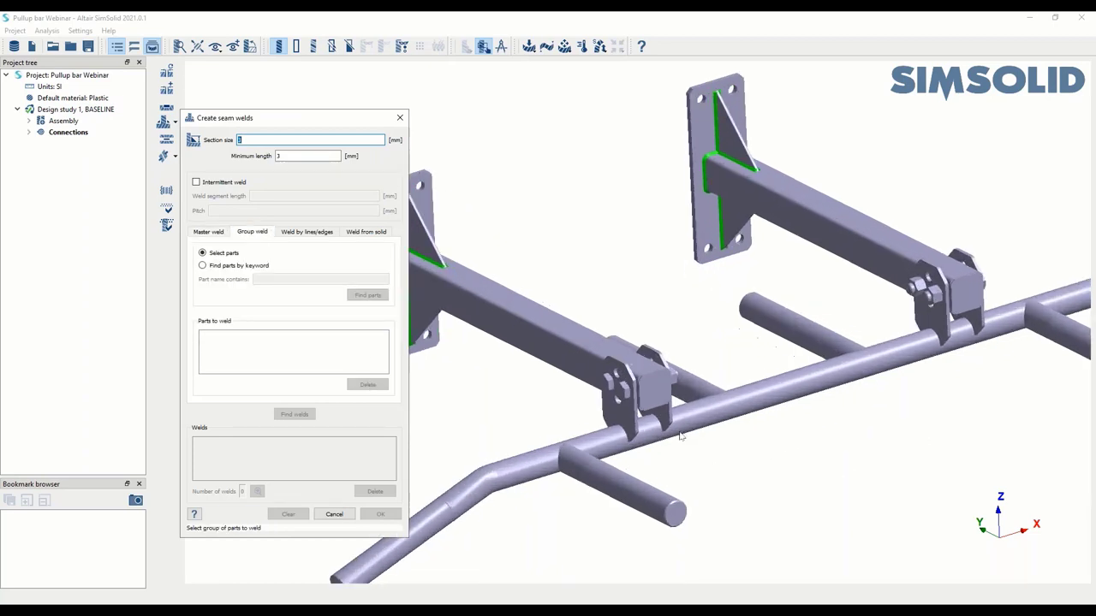
pyautogui.click(613, 392)
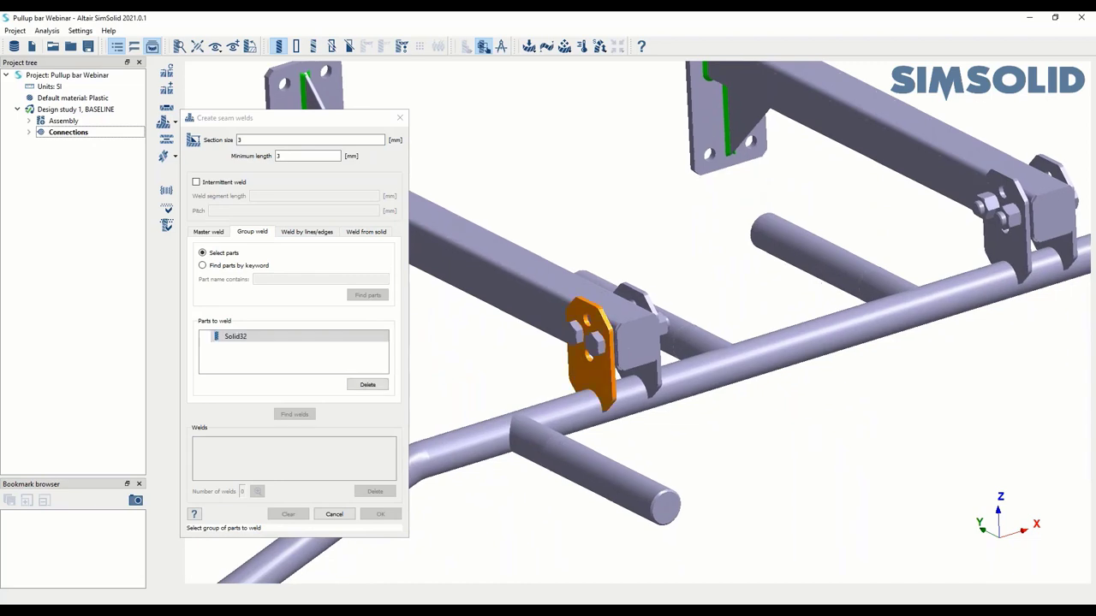
pyautogui.click(586, 419)
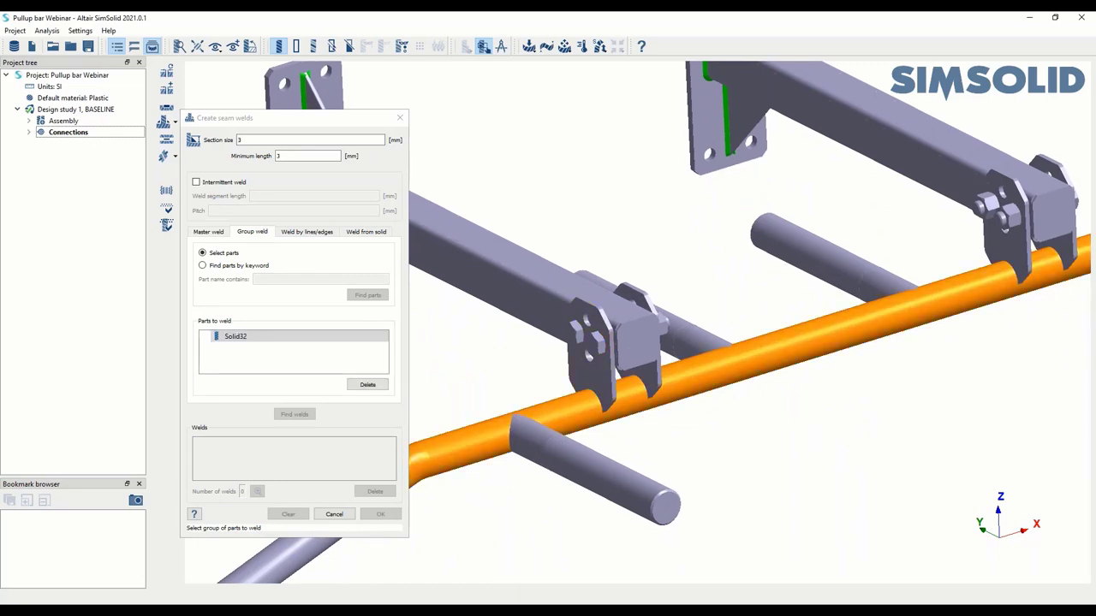
pyautogui.click(653, 385)
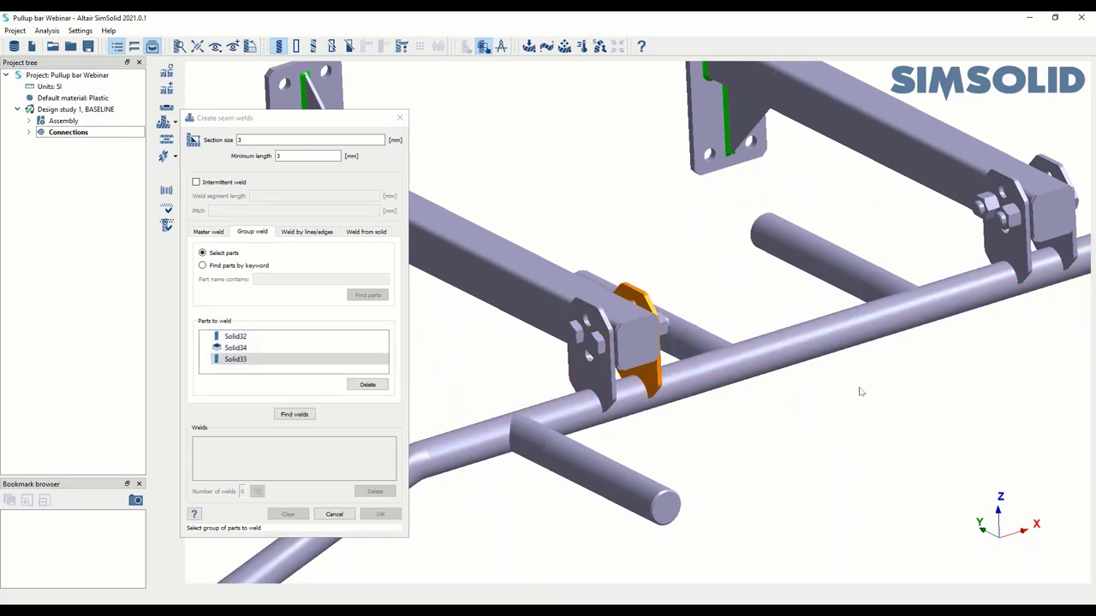
# Add both bracket plates on the far arm to the weld group and find the welds.
pyautogui.moveTo(922, 387); pyautogui.dragTo(792, 427, button='right')
pyautogui.click(916, 296)
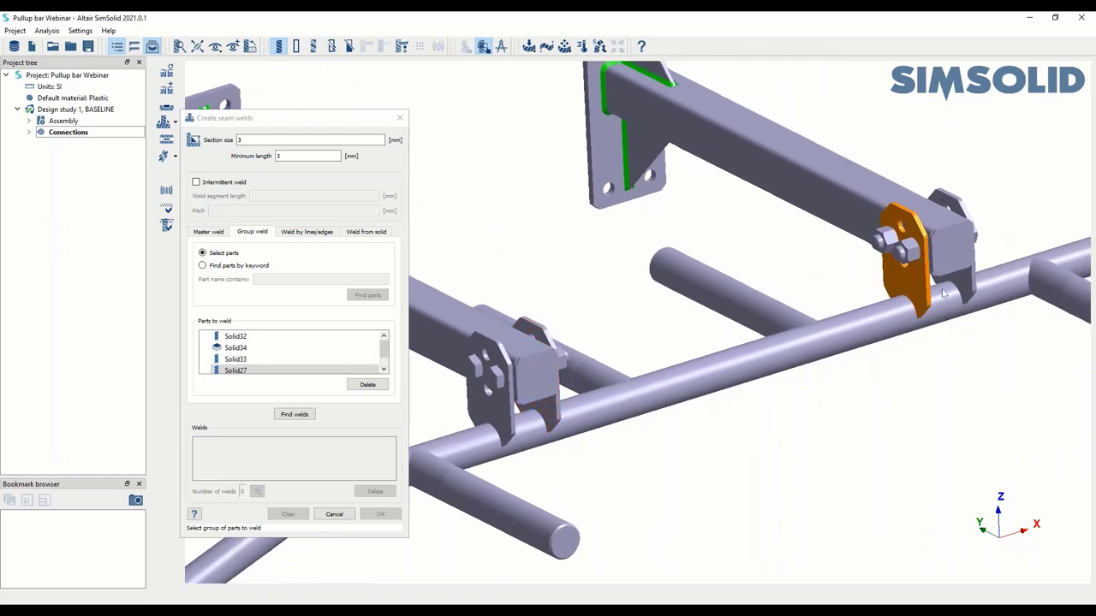
pyautogui.click(971, 292)
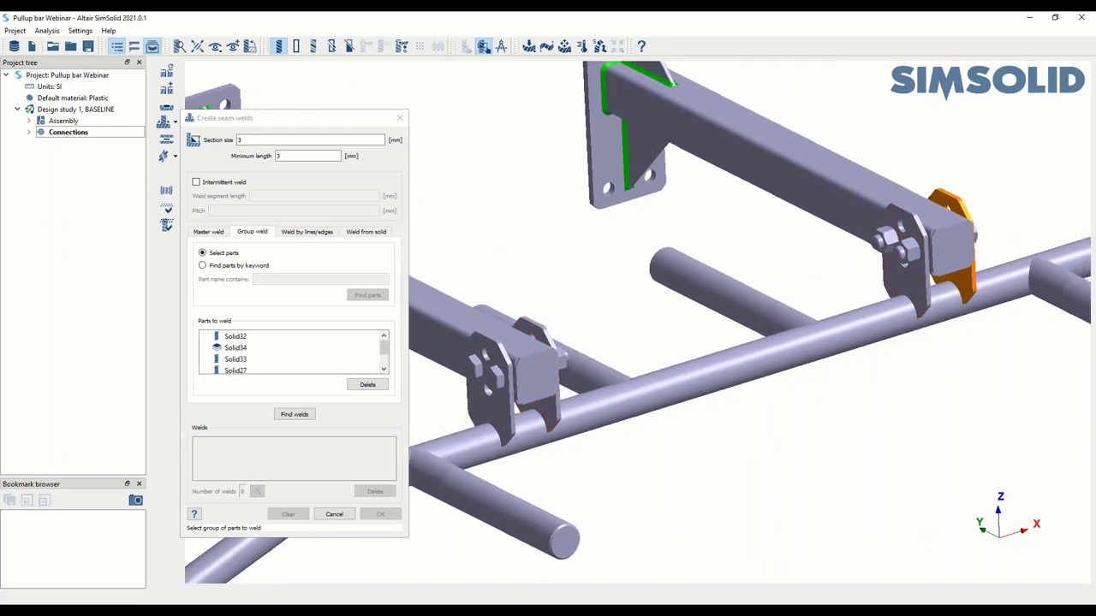
pyautogui.click(296, 416)
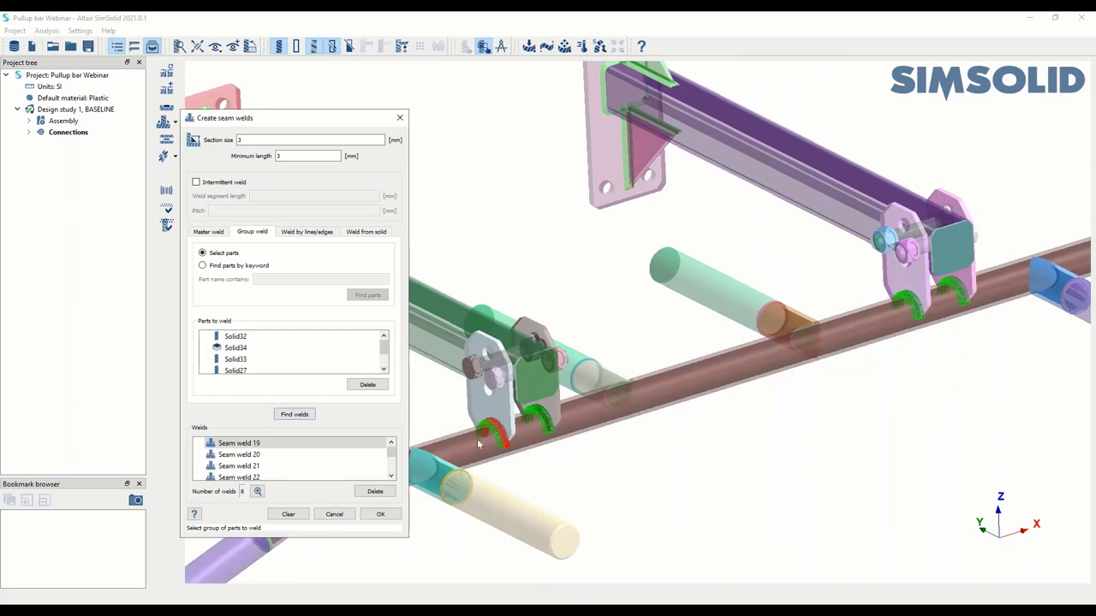
# Review individual welds found between the bracket plates and the bar, such as Seam weld 24 and 25, and accept them all.
pyautogui.click(246, 466)
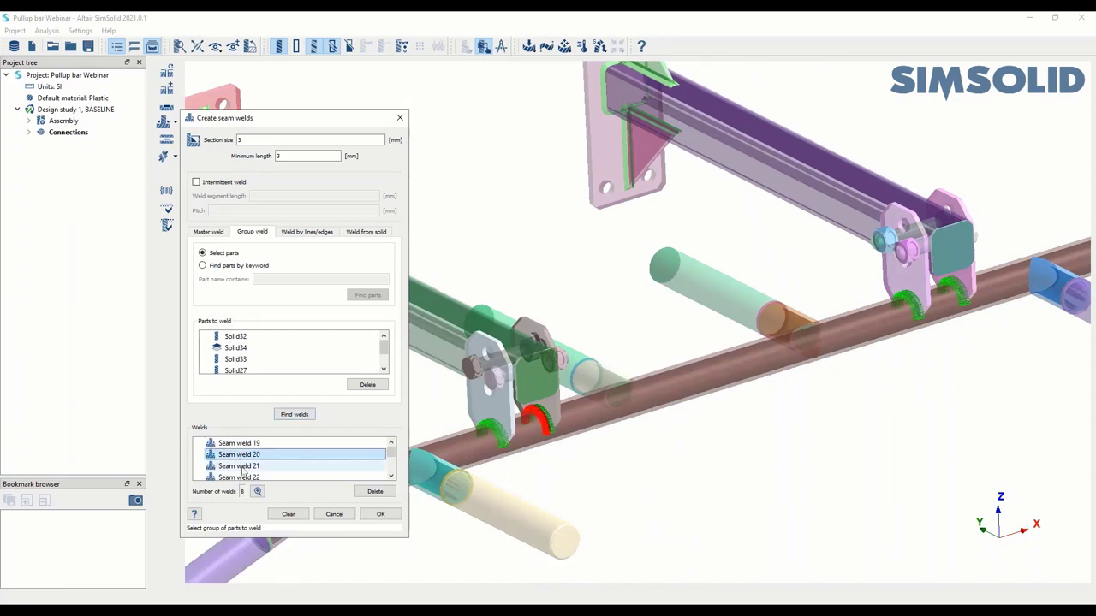
pyautogui.scroll(-2, 245, 467)
pyautogui.click(243, 454)
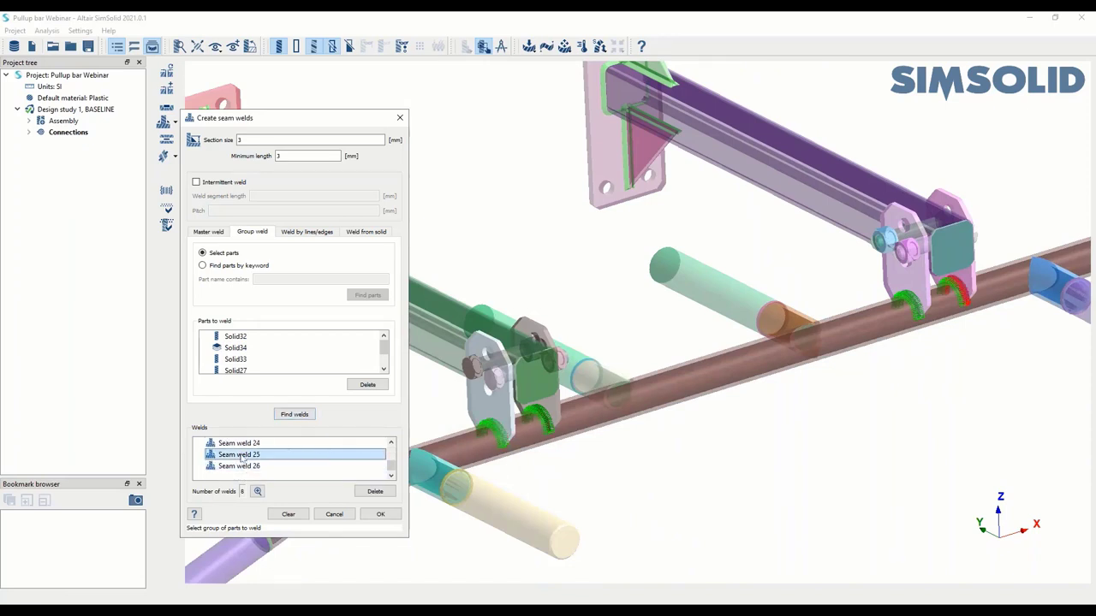
pyautogui.click(243, 444)
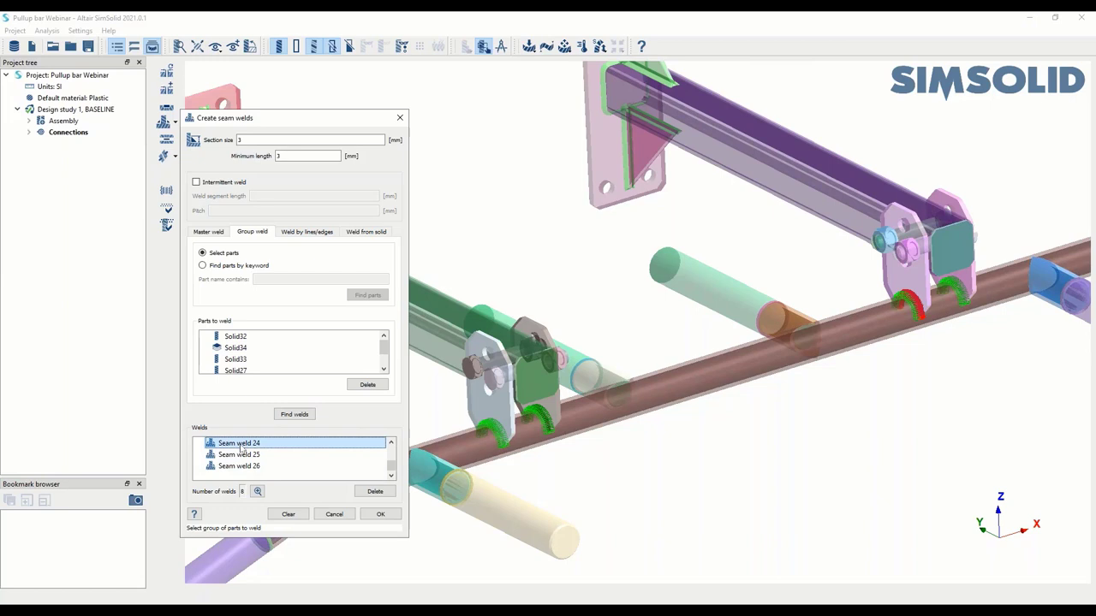
pyautogui.click(381, 515)
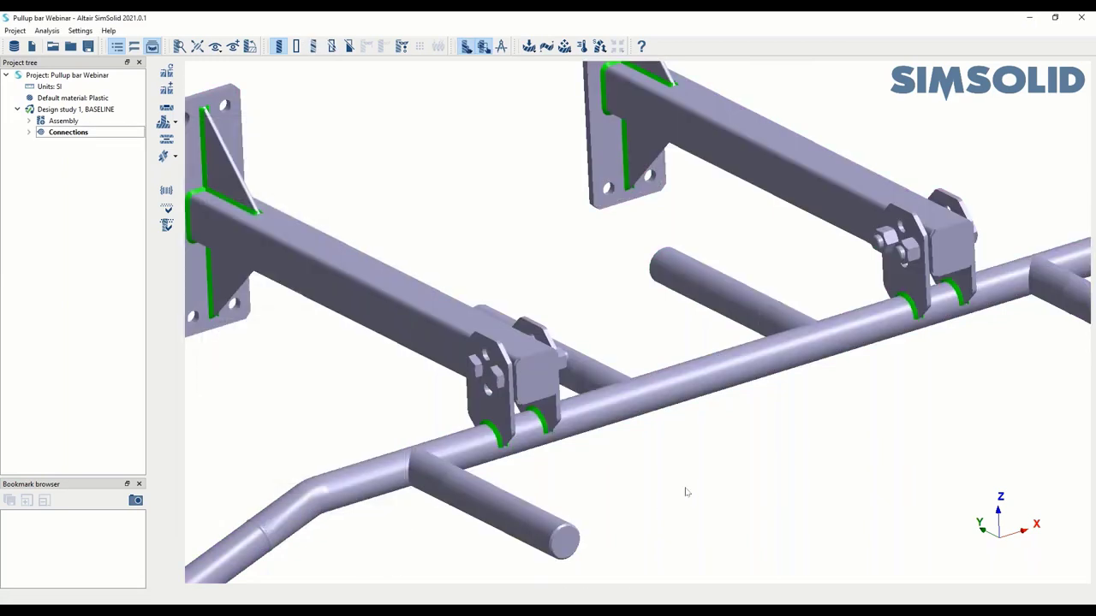
# Show the parts in different colours and examine the solid weld rings at the bar's bent end and the near handle.
pyautogui.click(313, 47)
pyautogui.moveTo(831, 508); pyautogui.dragTo(847, 433, button='right')
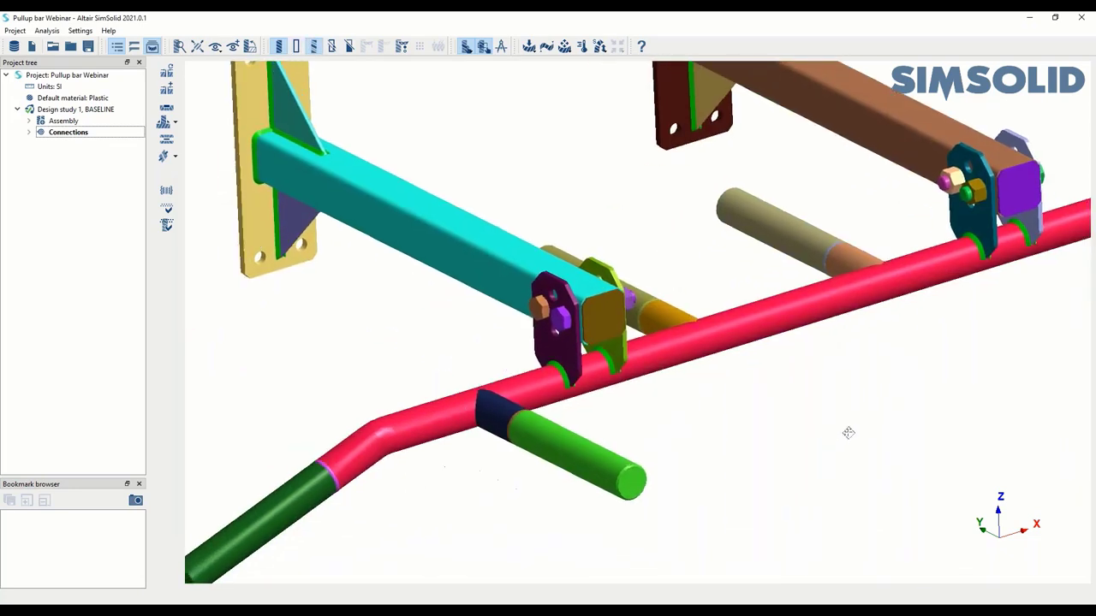
pyautogui.moveTo(448, 554); pyautogui.dragTo(510, 405, button='right')
pyautogui.scroll(5, 508, 395)
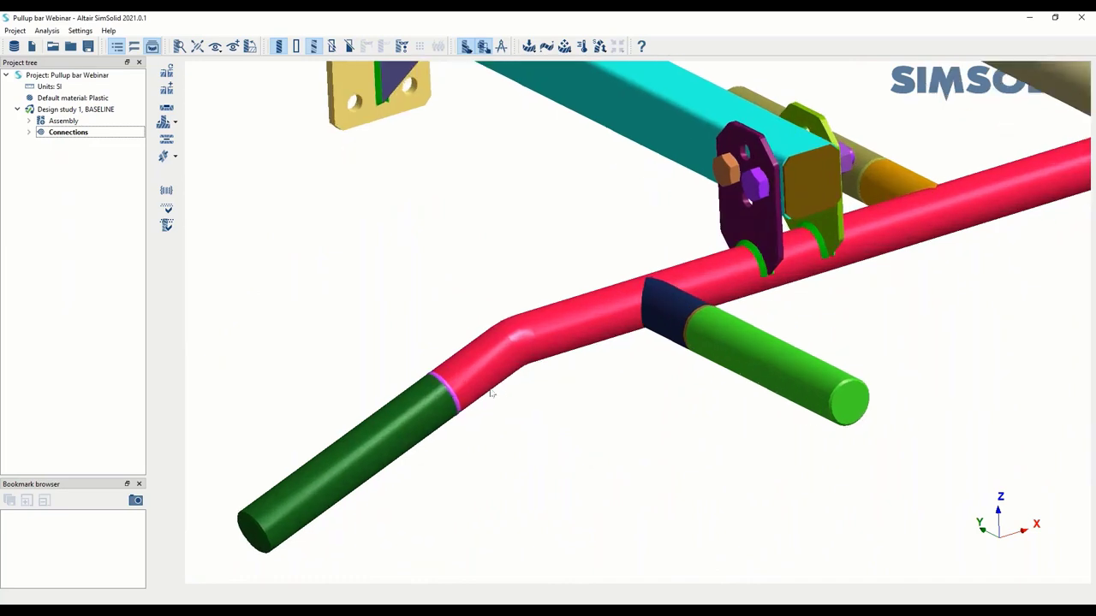
pyautogui.scroll(2, 446, 401)
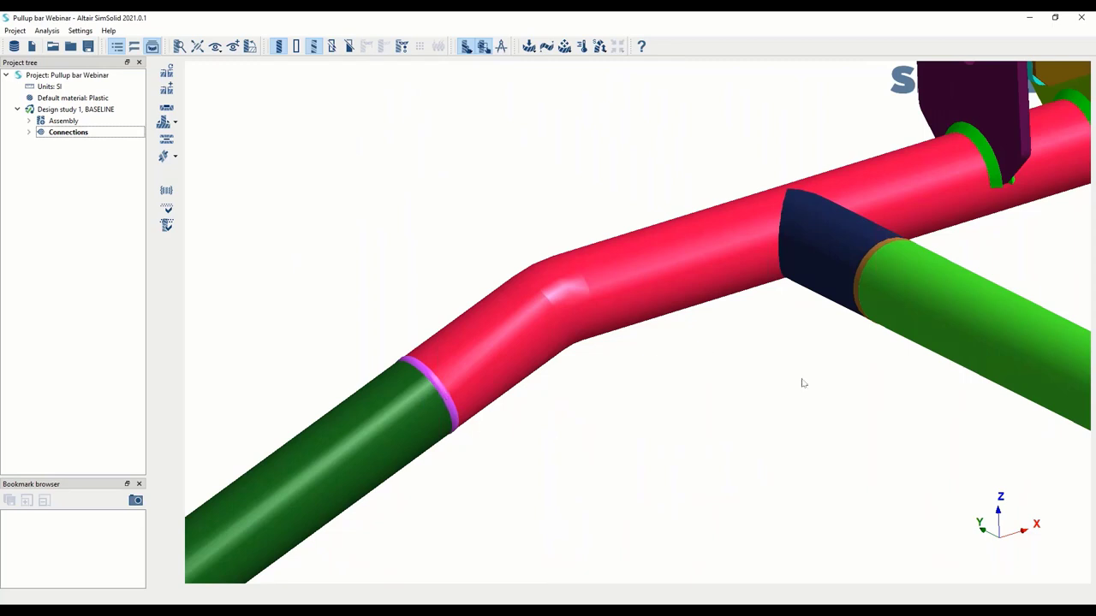
pyautogui.scroll(-4, 790, 380)
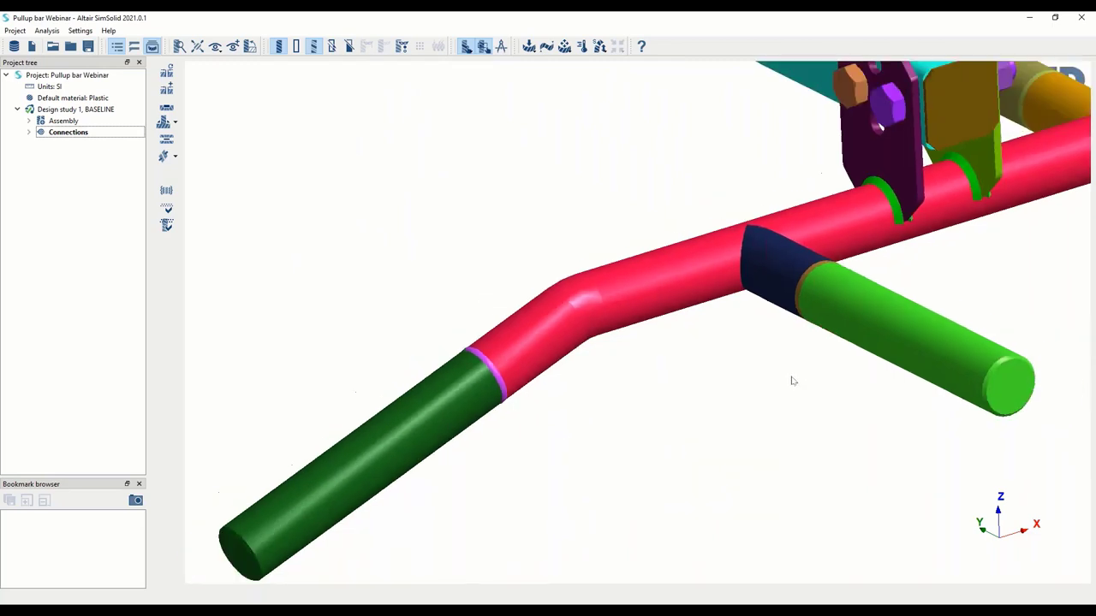
pyautogui.scroll(-1, 783, 382)
# Start a seam weld from solids and pick the weld rings at the near bar end, Solid37, and near front handle, Solid35.
pyautogui.click(167, 123)
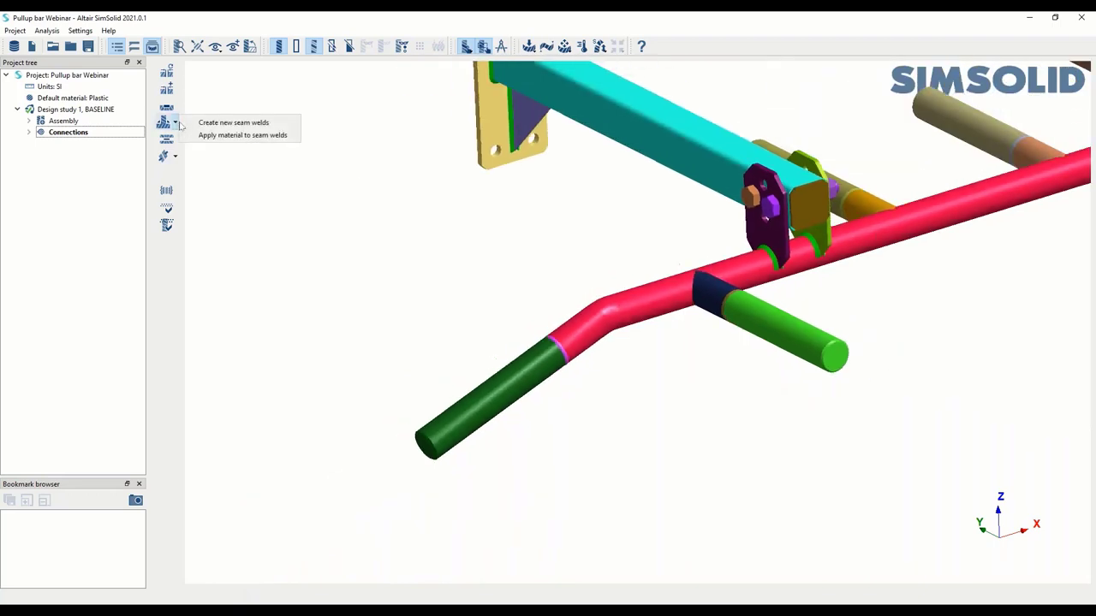
pyautogui.click(226, 124)
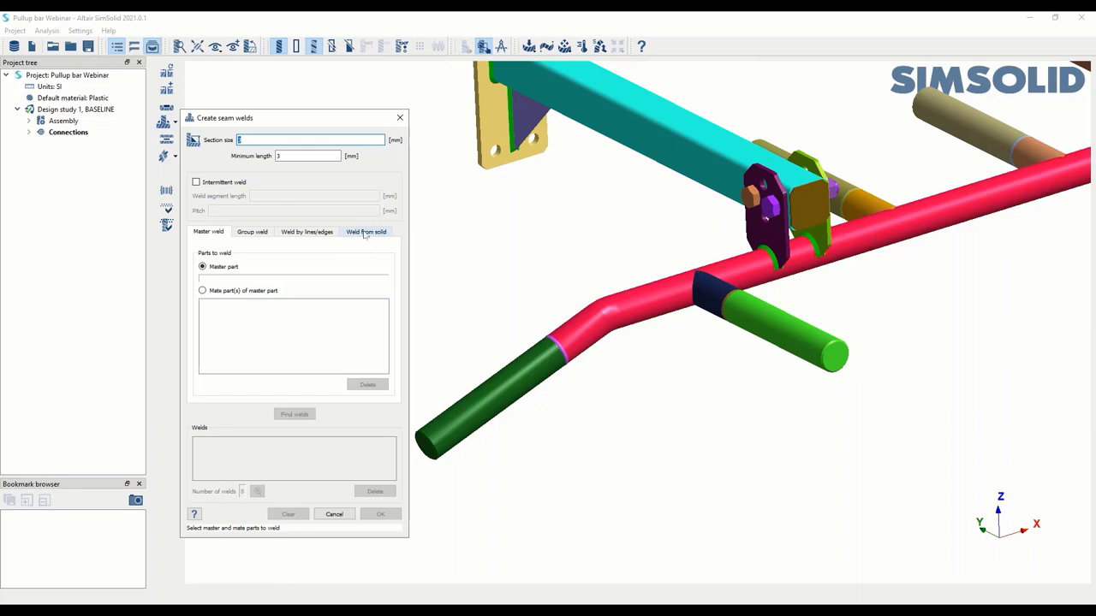
pyautogui.click(366, 233)
pyautogui.scroll(1, 572, 391)
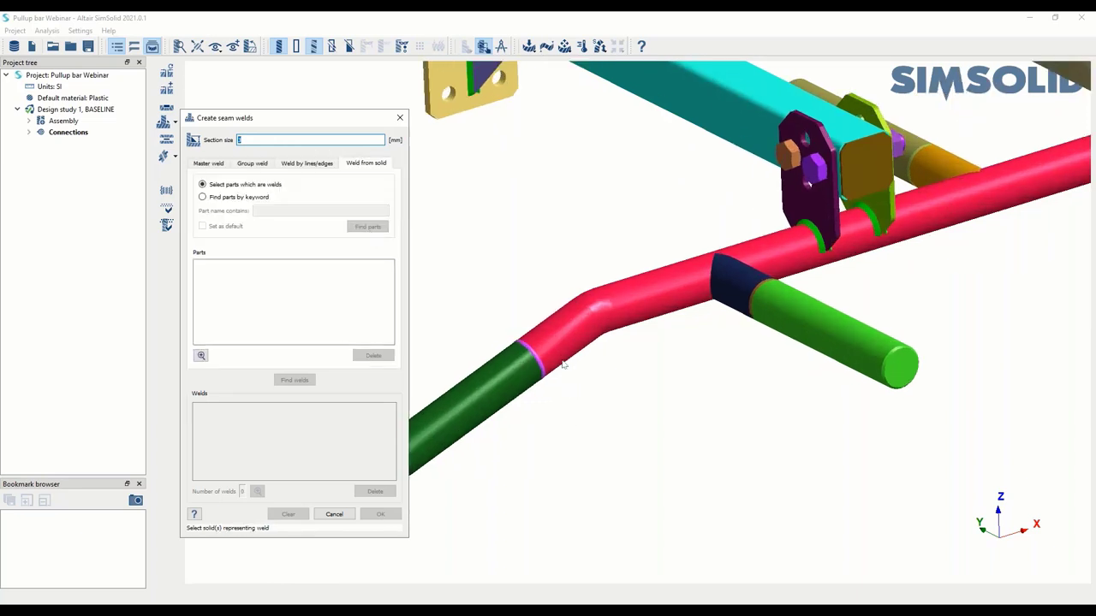
pyautogui.click(538, 362)
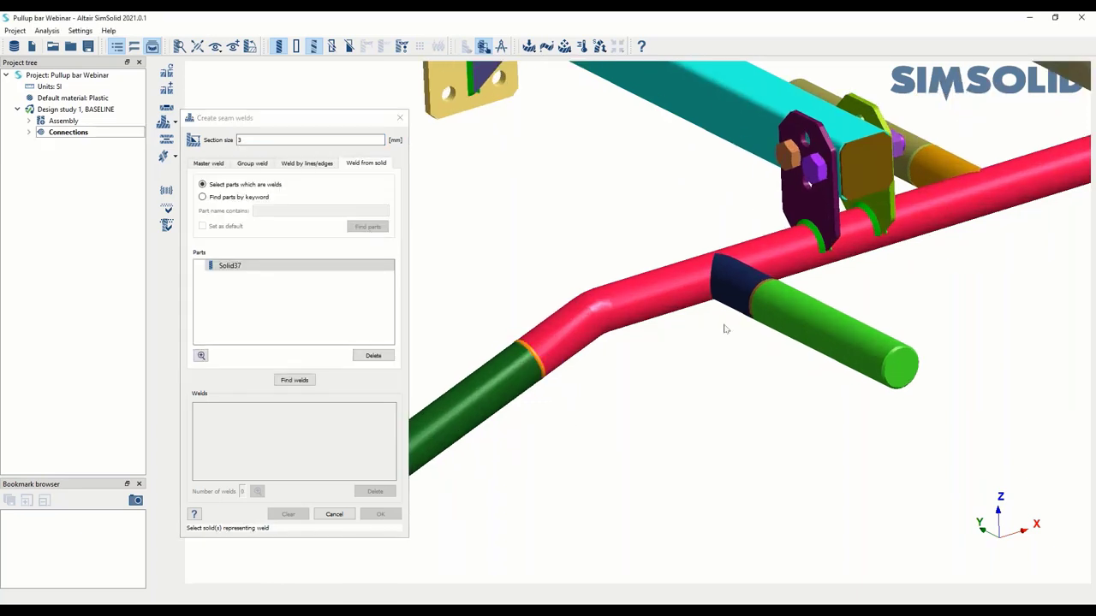
pyautogui.click(751, 307)
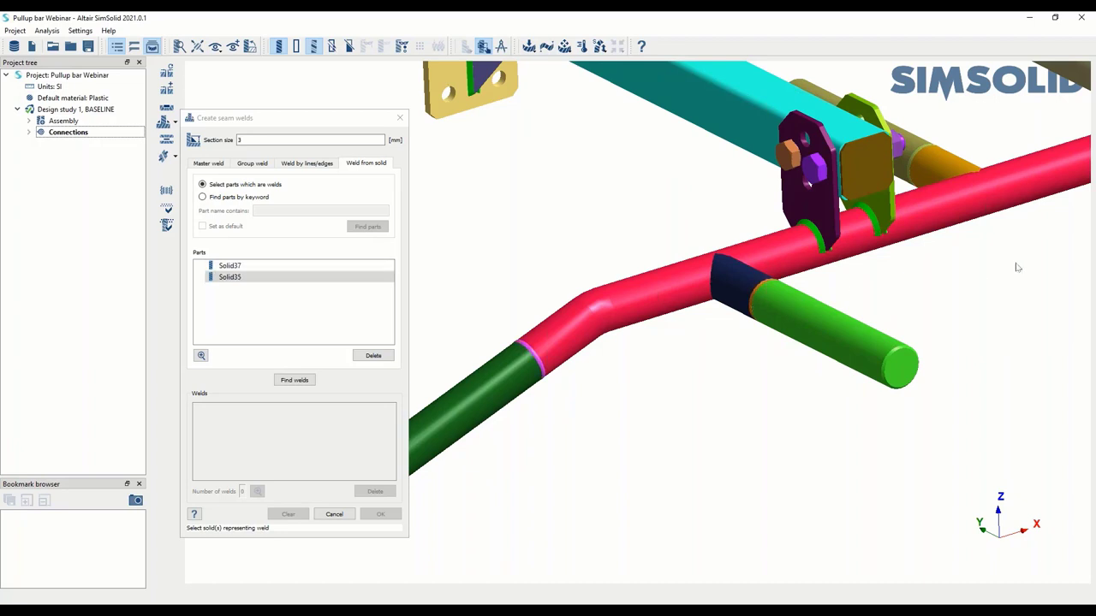
# Add the remaining handle and bar-end weld rings, Solid39, Solid40, Solid36 and Solid38, then find the welds and accept them.
pyautogui.moveTo(1018, 268); pyautogui.dragTo(715, 319, button='middle')
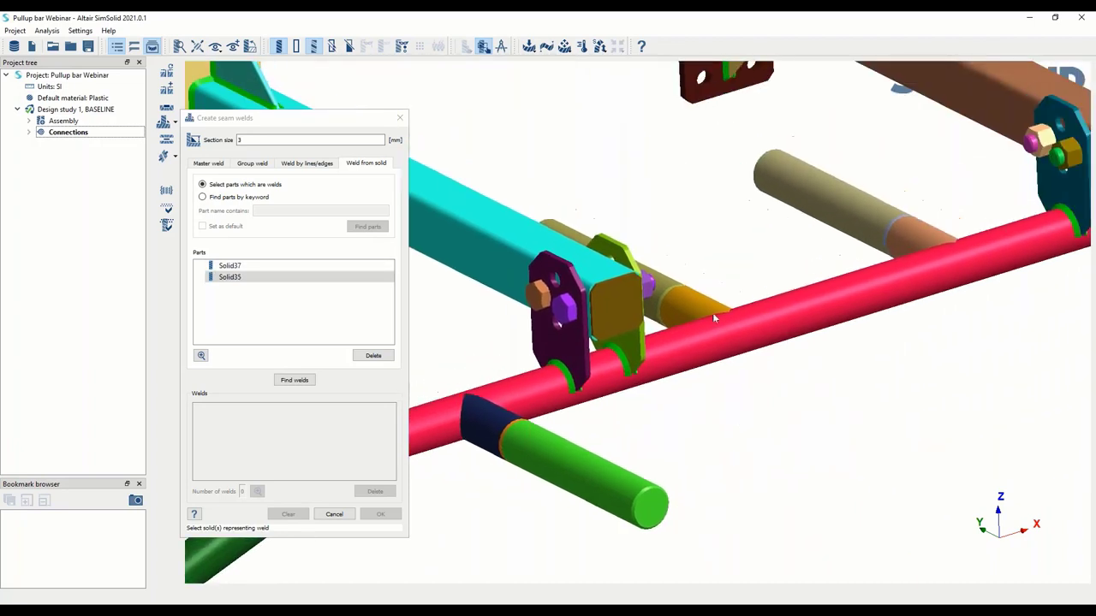
pyautogui.click(667, 295)
pyautogui.click(885, 235)
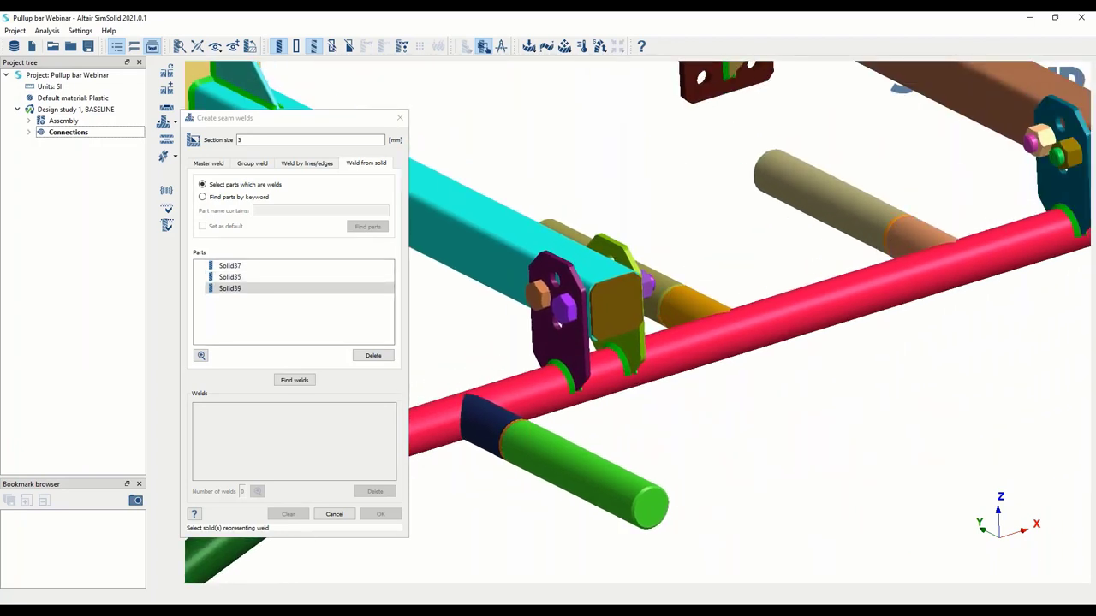
pyautogui.moveTo(973, 354); pyautogui.dragTo(826, 401, button='middle')
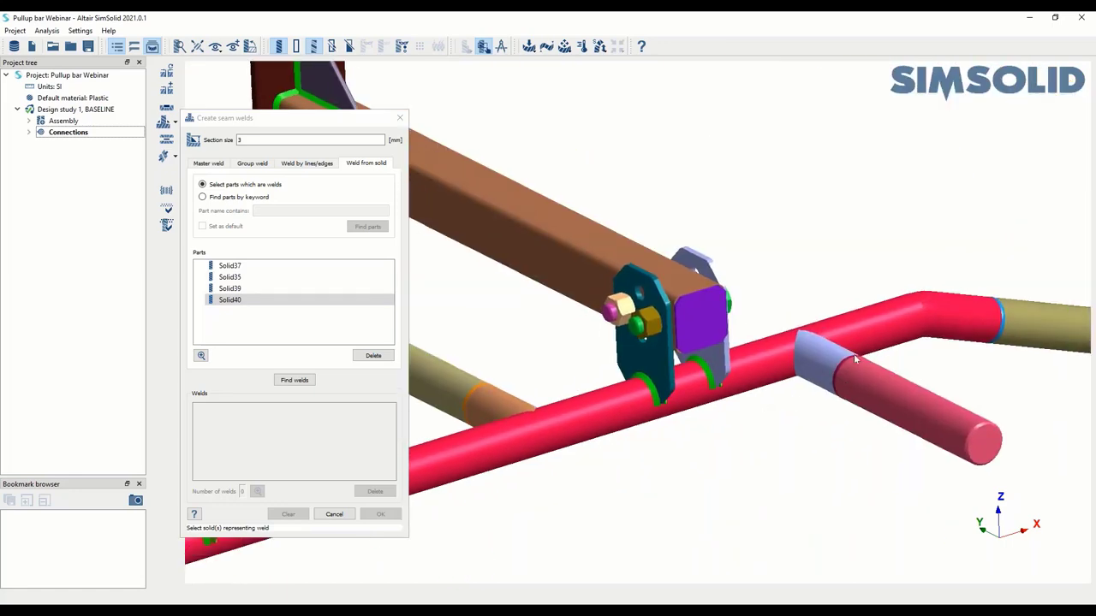
pyautogui.scroll(5, 854, 354)
pyautogui.click(834, 362)
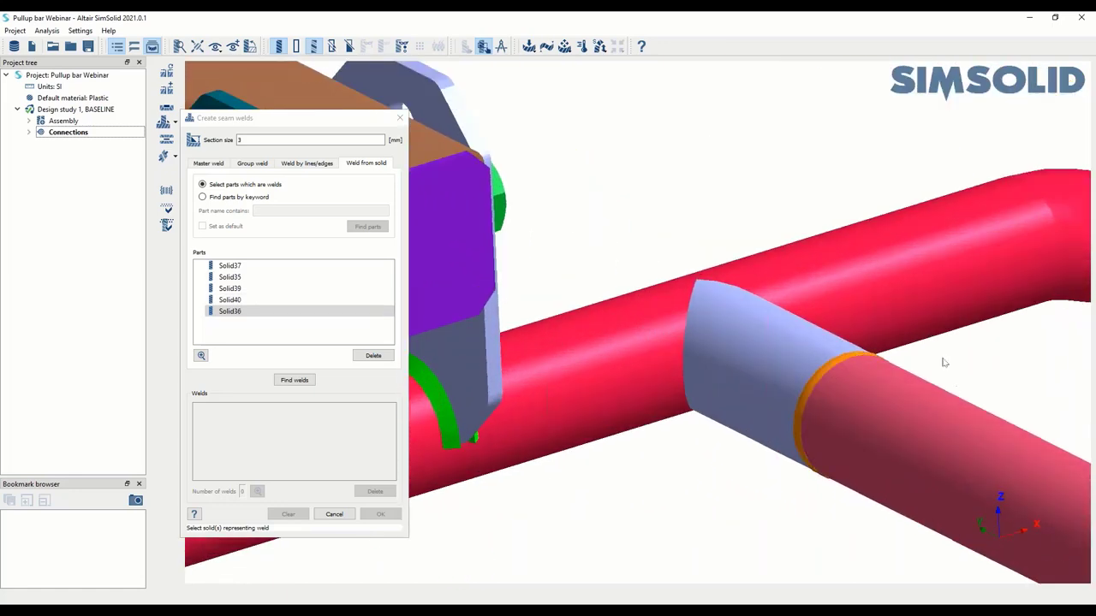
pyautogui.scroll(-4, 945, 363)
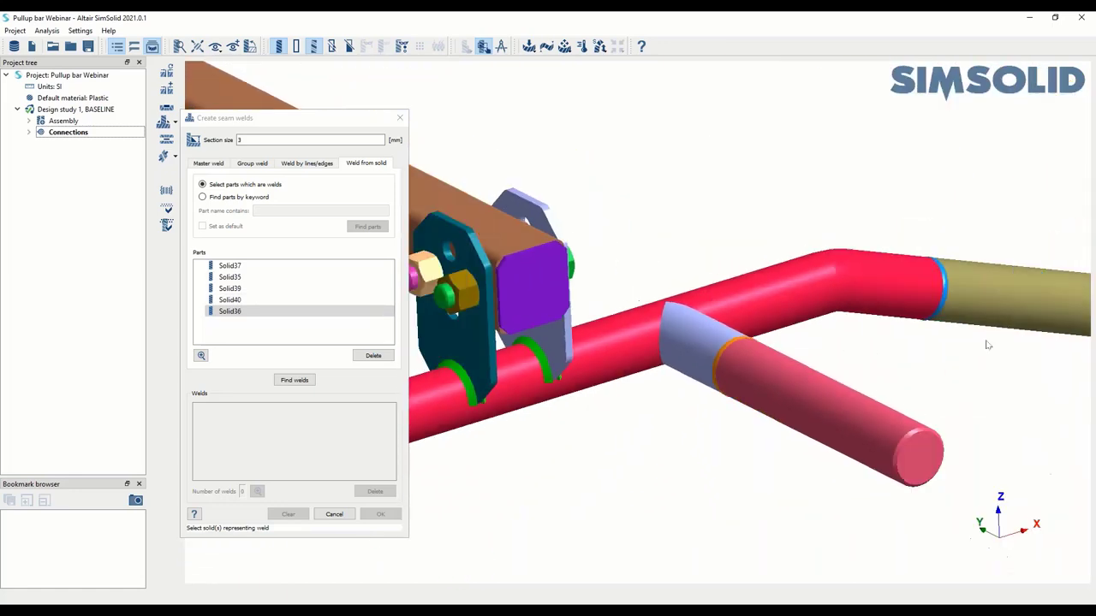
pyautogui.click(945, 285)
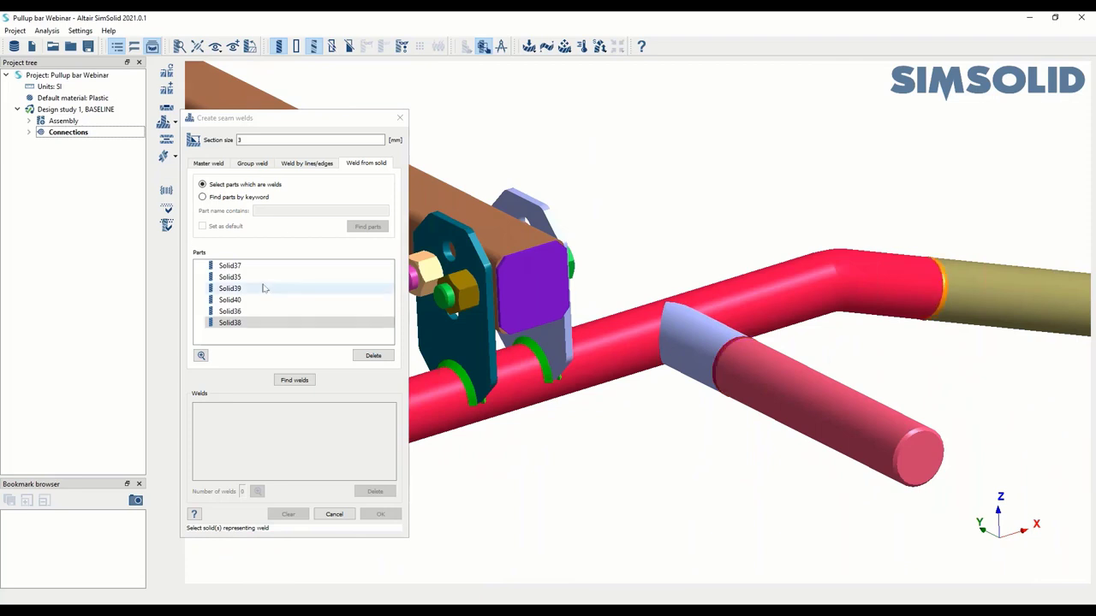
pyautogui.click(300, 382)
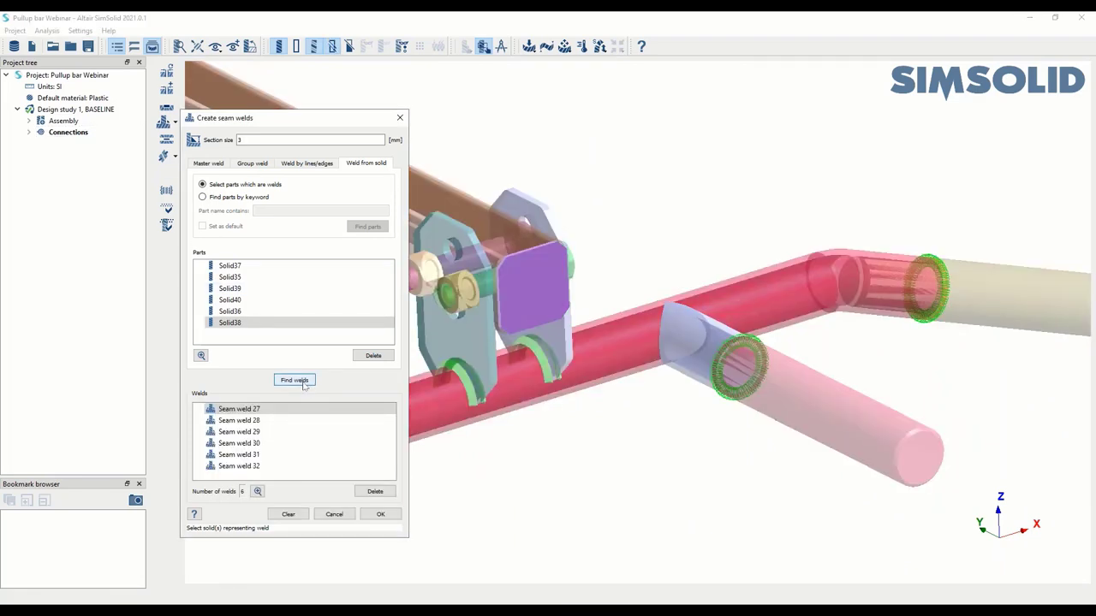
pyautogui.click(382, 515)
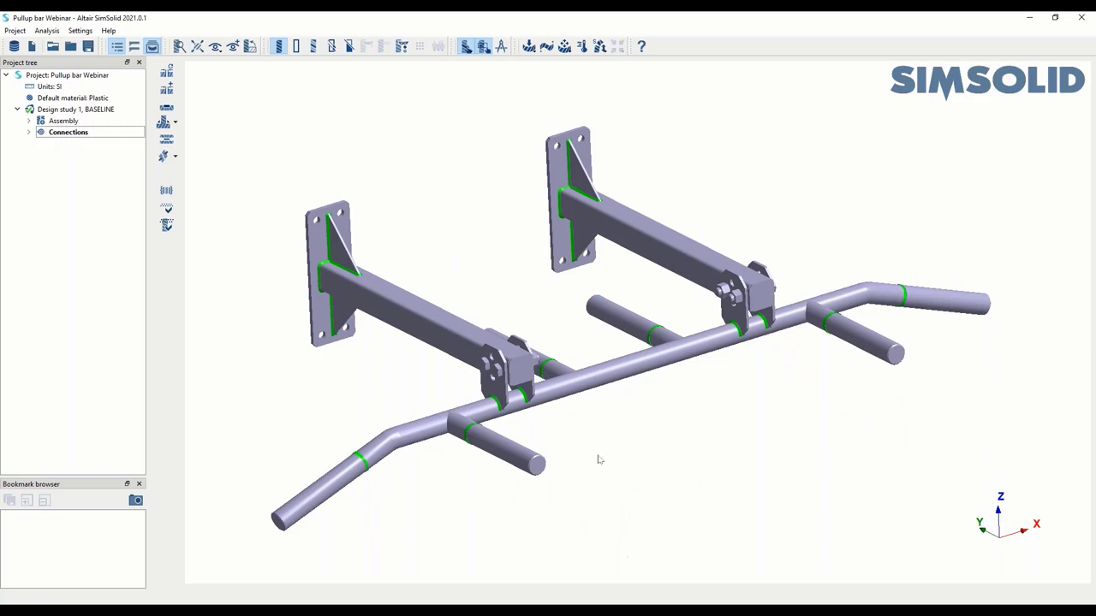
# Apply the material AISI 1006 Steel - Cold Drawn to all seam welds.
pyautogui.click(175, 125)
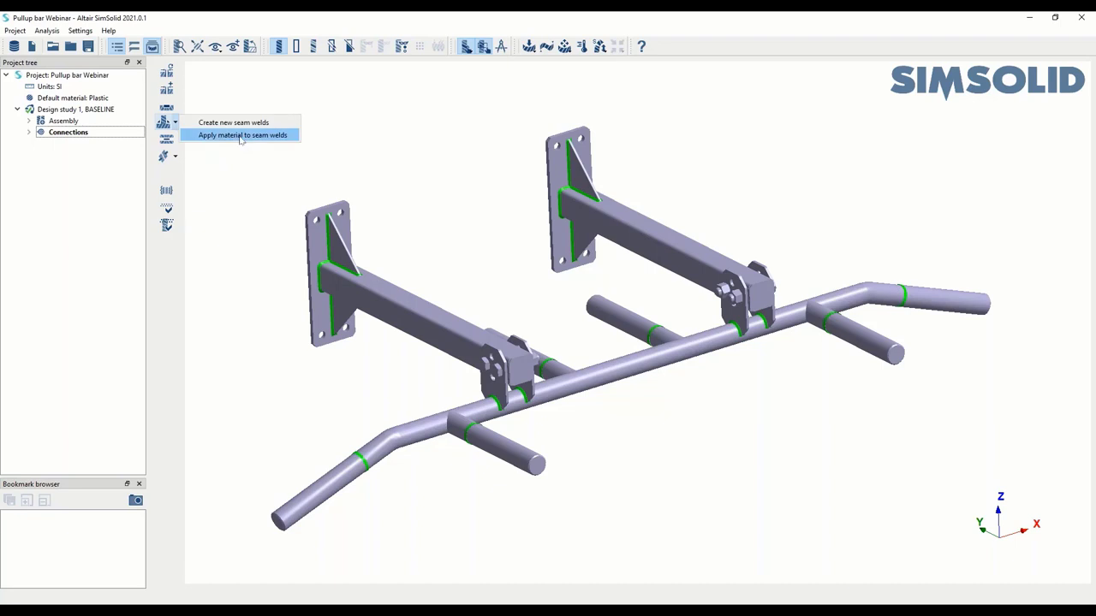
pyautogui.click(240, 136)
pyautogui.click(317, 275)
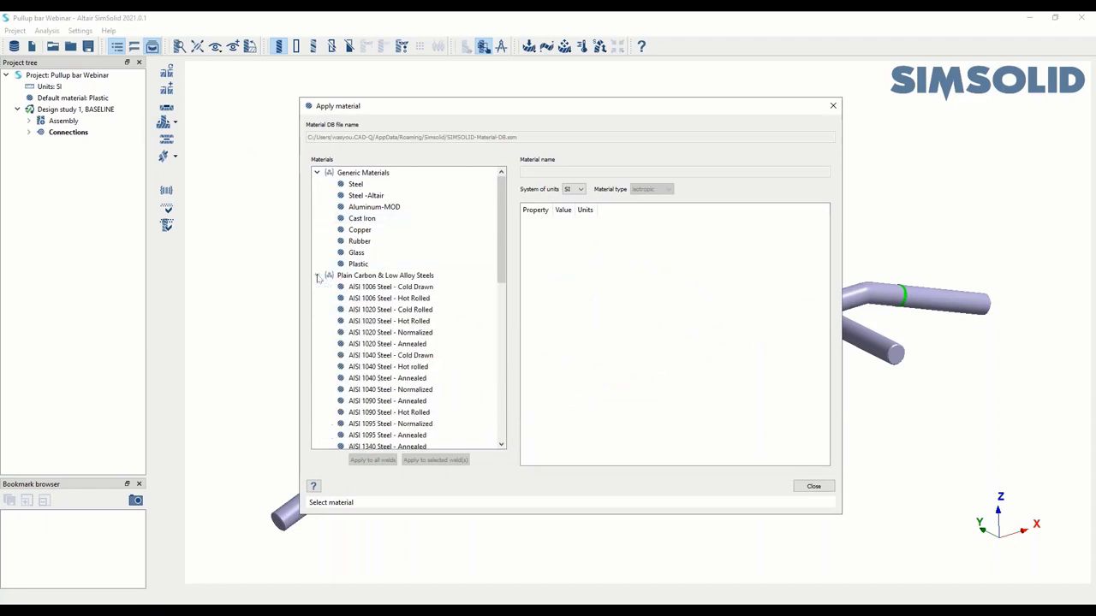
pyautogui.click(382, 289)
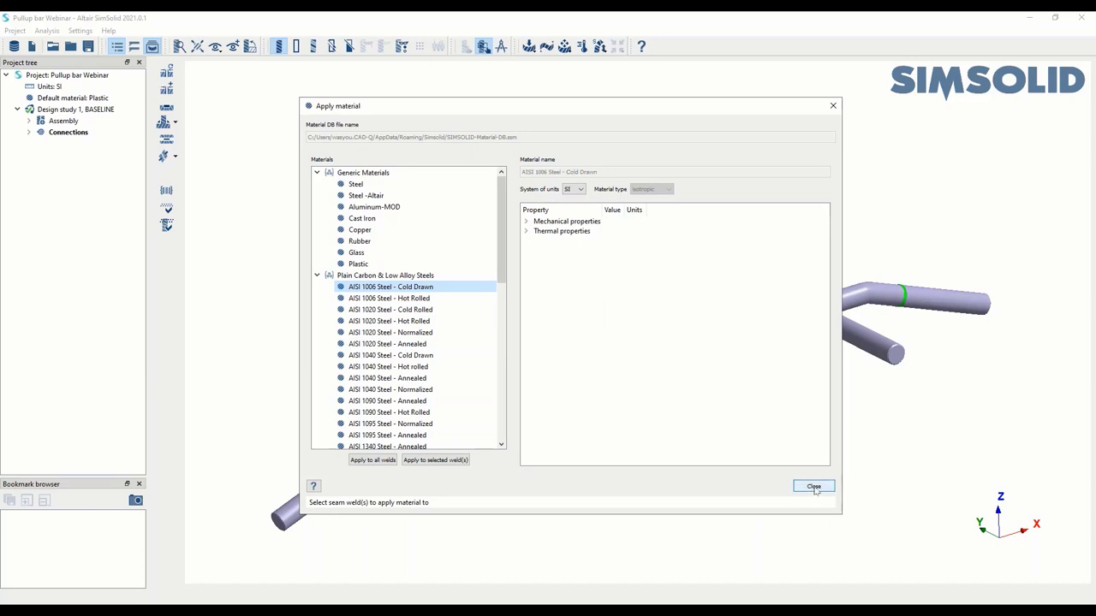
pyautogui.click(372, 460)
pyautogui.click(826, 488)
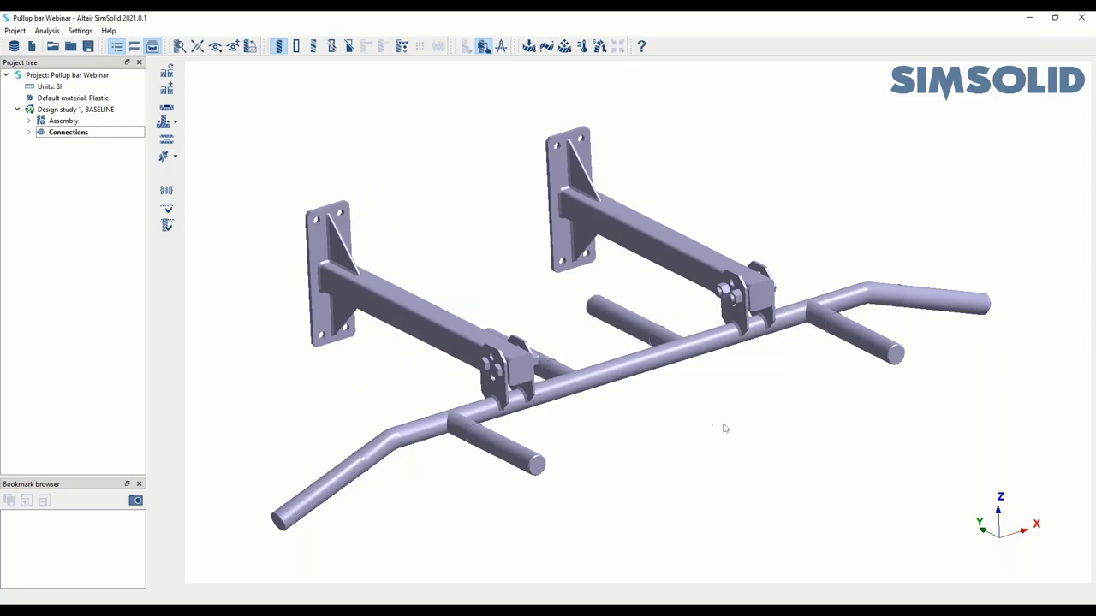
# Create automatic connections with a 1 mm penetration tolerance, connecting only parts that are not welded.
pyautogui.scroll(-3, 724, 428)
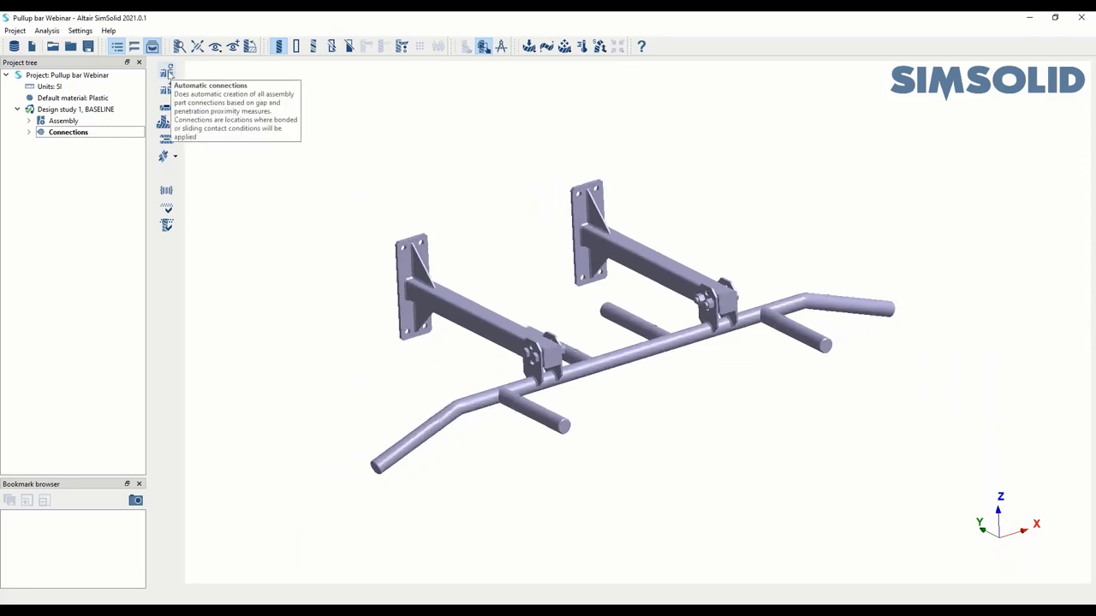
pyautogui.click(168, 73)
pyautogui.moveTo(247, 237); pyautogui.dragTo(321, 133)
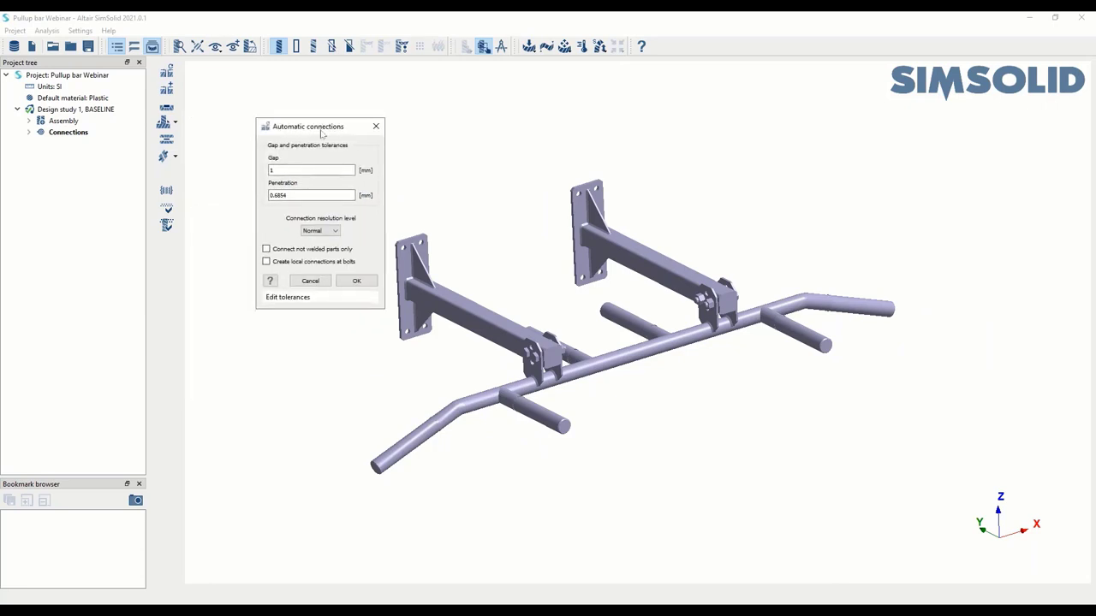
pyautogui.moveTo(347, 195); pyautogui.dragTo(243, 194)
pyautogui.write('1')
pyautogui.click(267, 249)
pyautogui.click(357, 282)
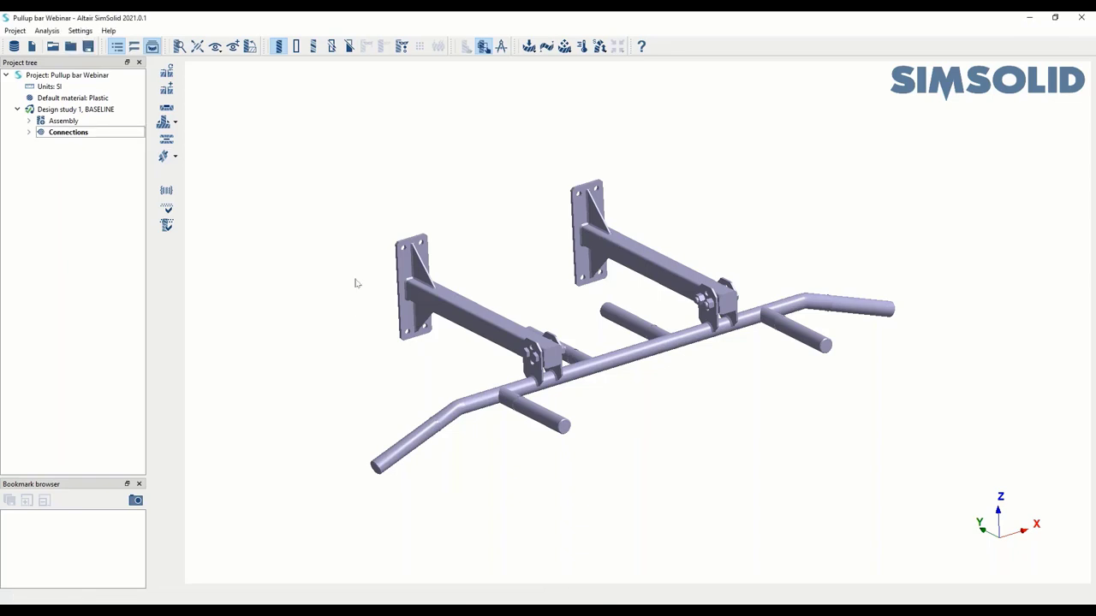
# List the seam welds in the project and open the part connections review for the outer bracket plate on the near arm.
pyautogui.click(29, 132)
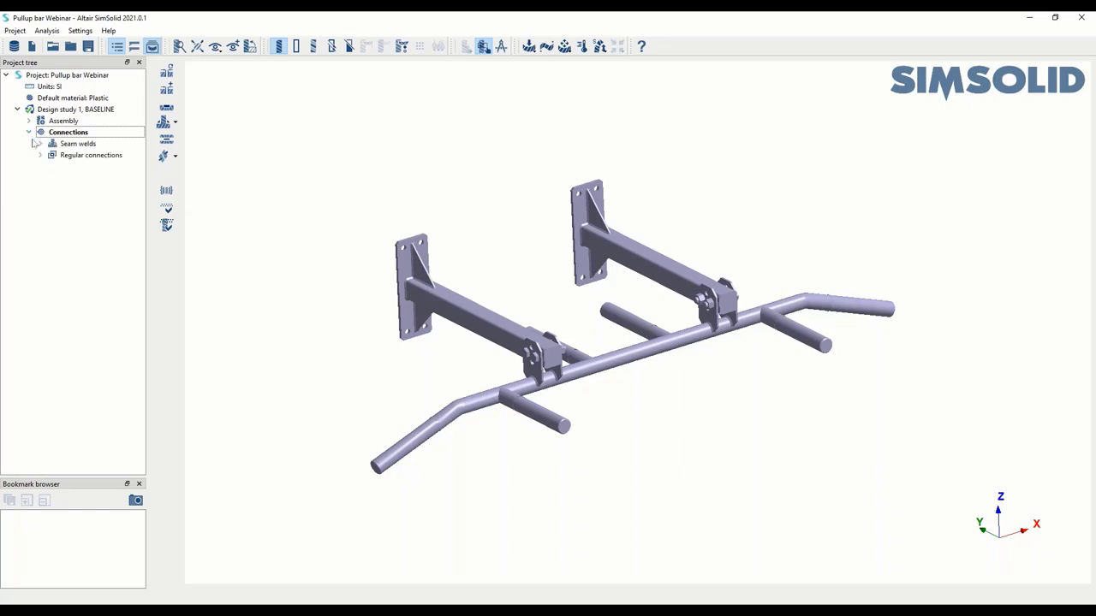
pyautogui.click(41, 144)
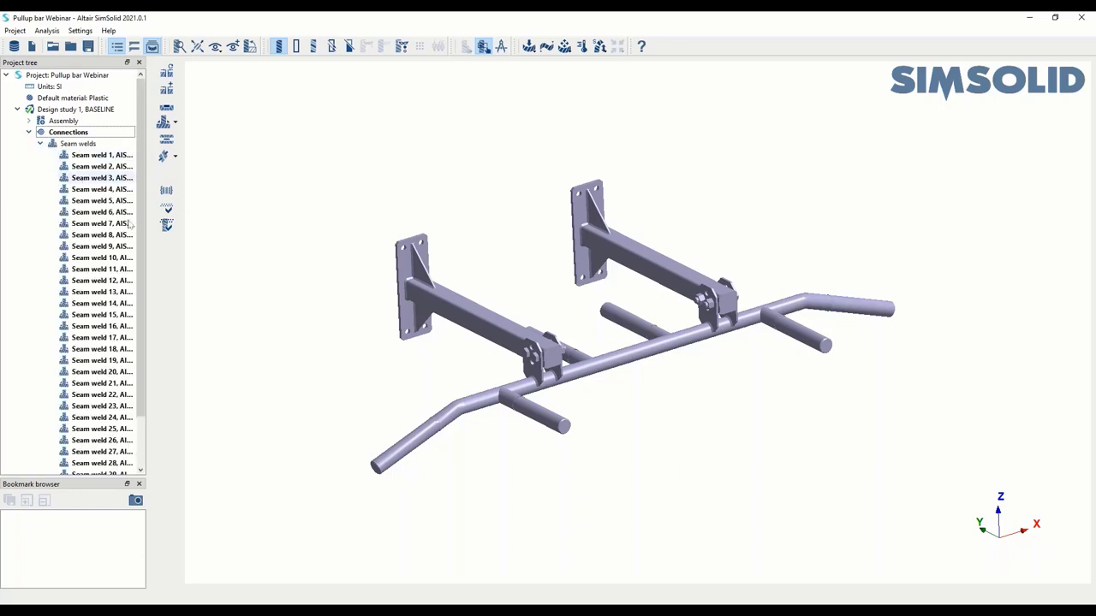
pyautogui.scroll(6, 555, 380)
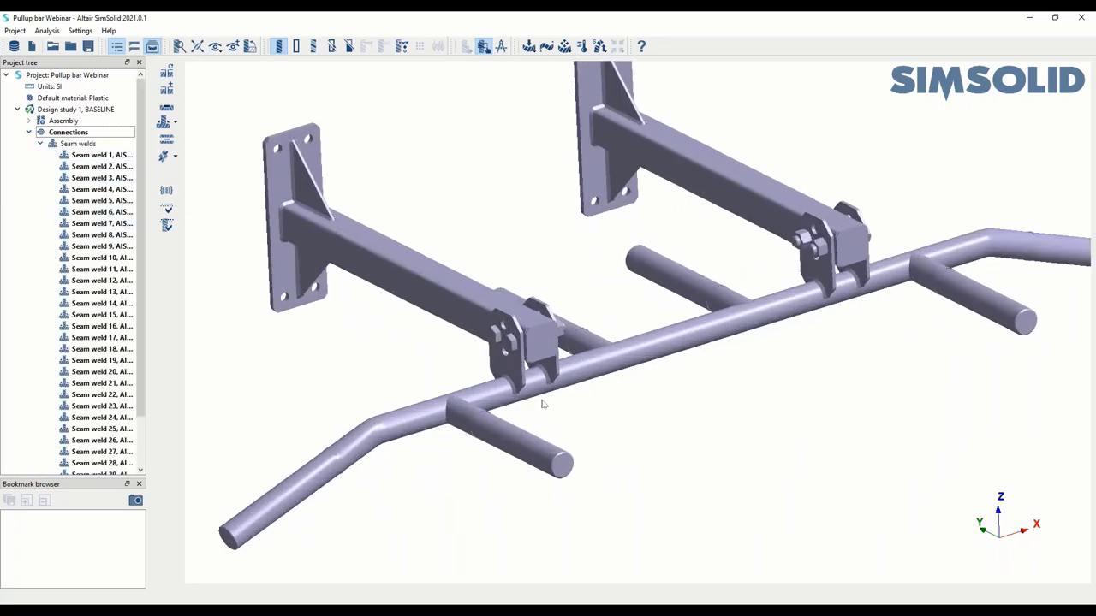
pyautogui.click(495, 383)
pyautogui.rightClick(493, 383)
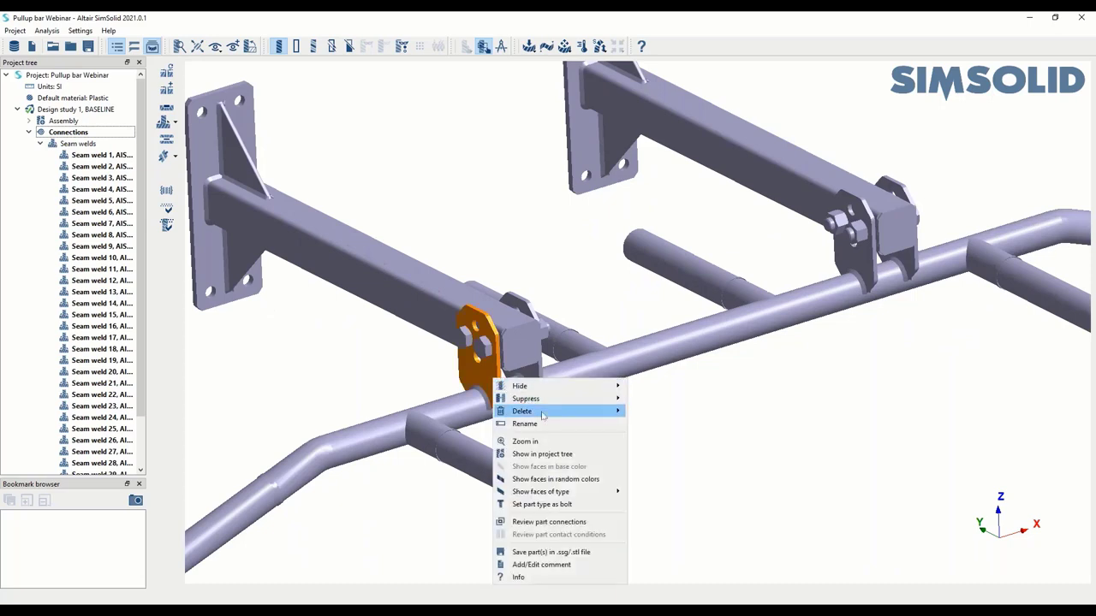
pyautogui.click(566, 524)
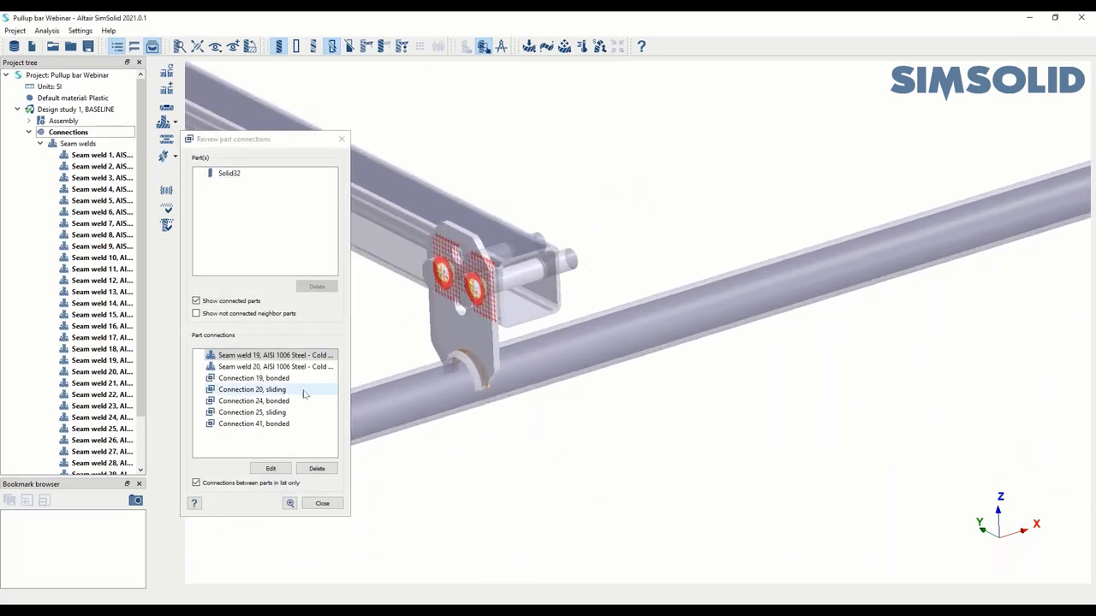
# Add the pull-up bar to the connection review, inspect Seam weld 20 at the bracket plate, and close the review.
pyautogui.click(551, 365)
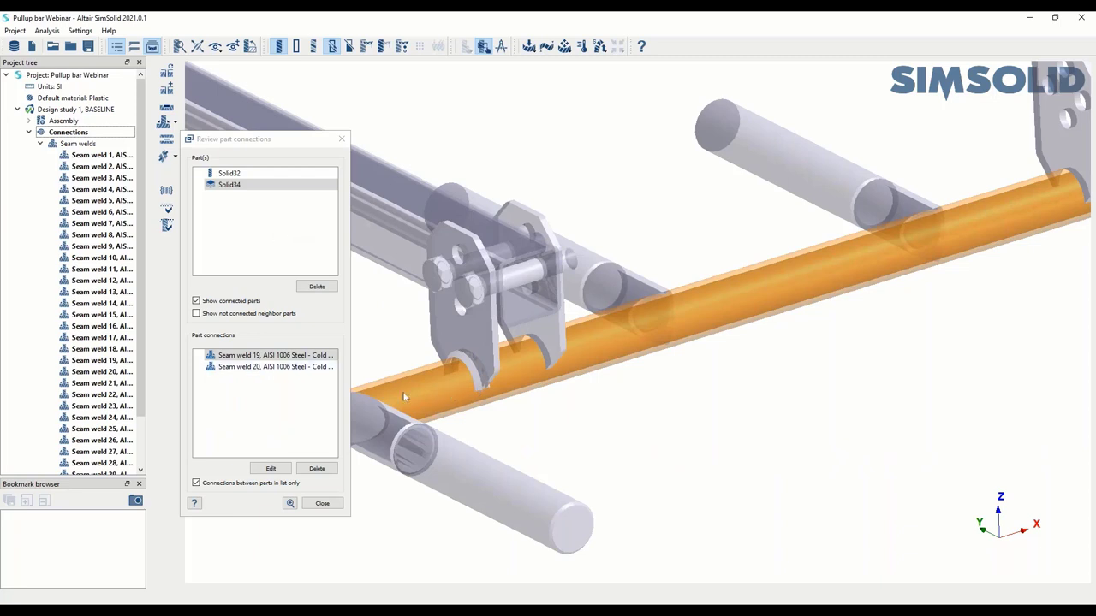
pyautogui.click(257, 371)
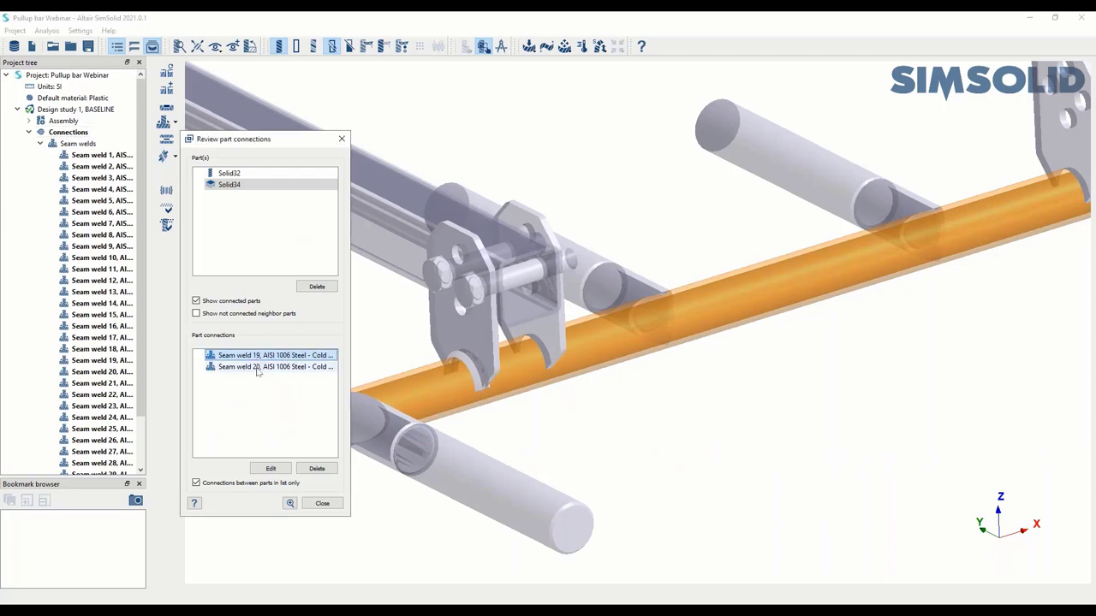
pyautogui.click(257, 368)
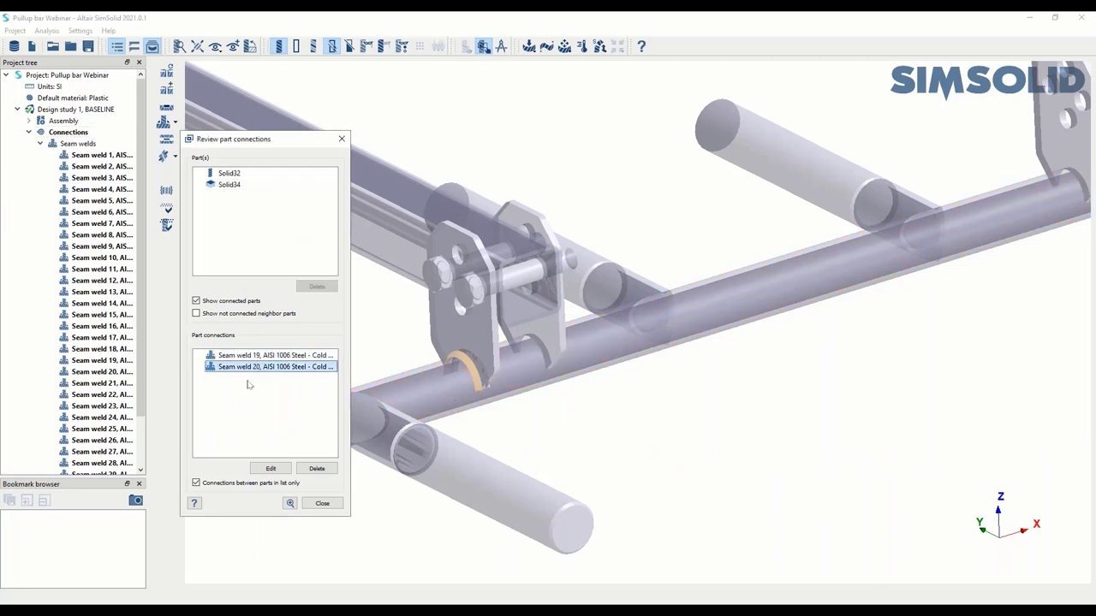
pyautogui.click(322, 503)
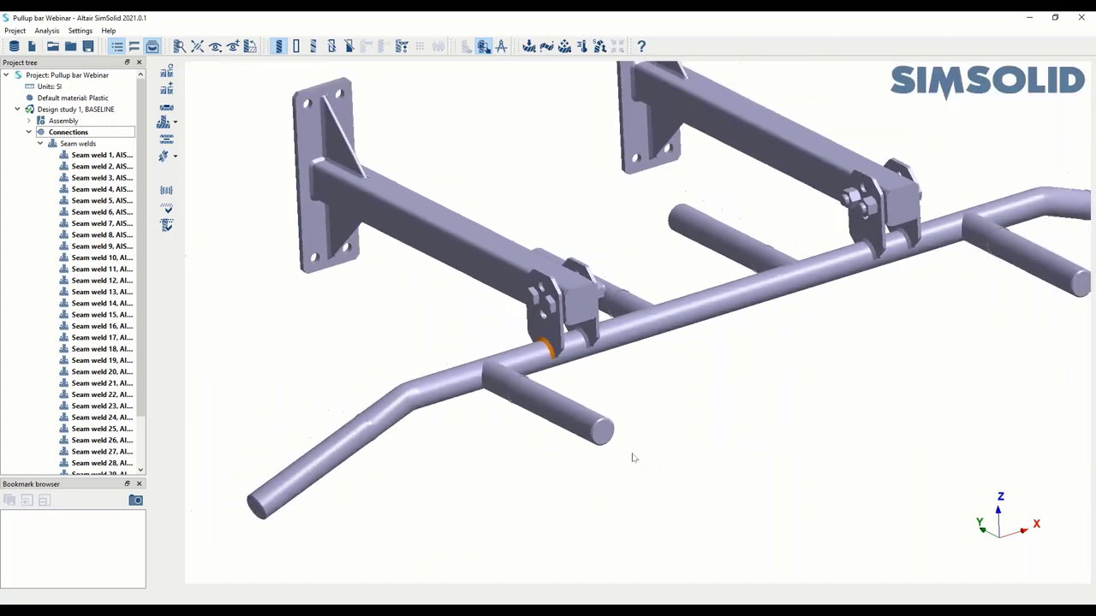
# Create a structural linear analysis for the design study.
pyautogui.scroll(5, 582, 342)
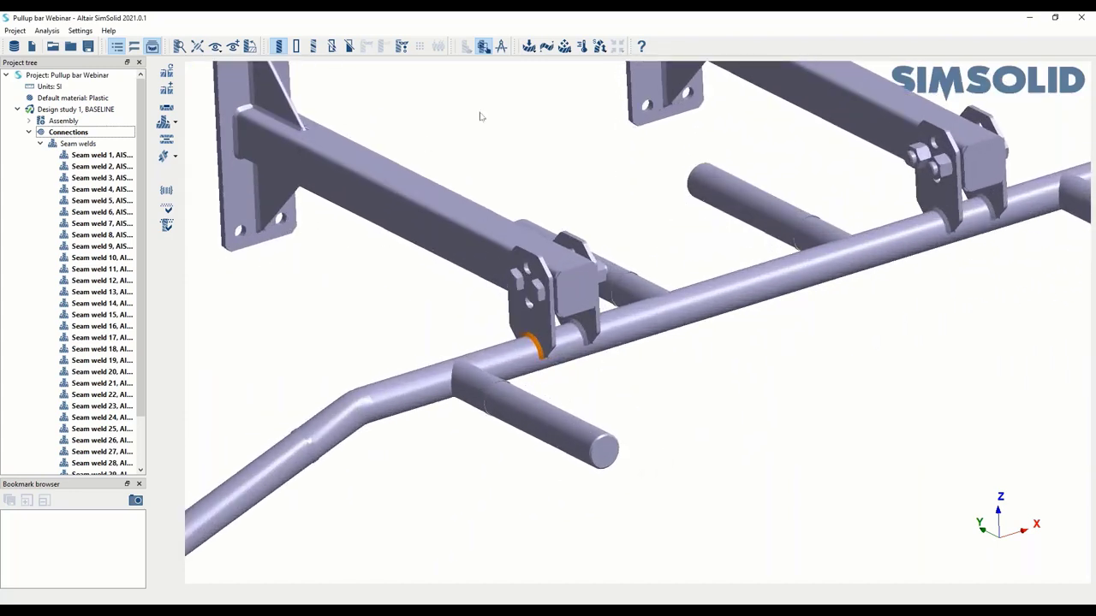
pyautogui.click(531, 48)
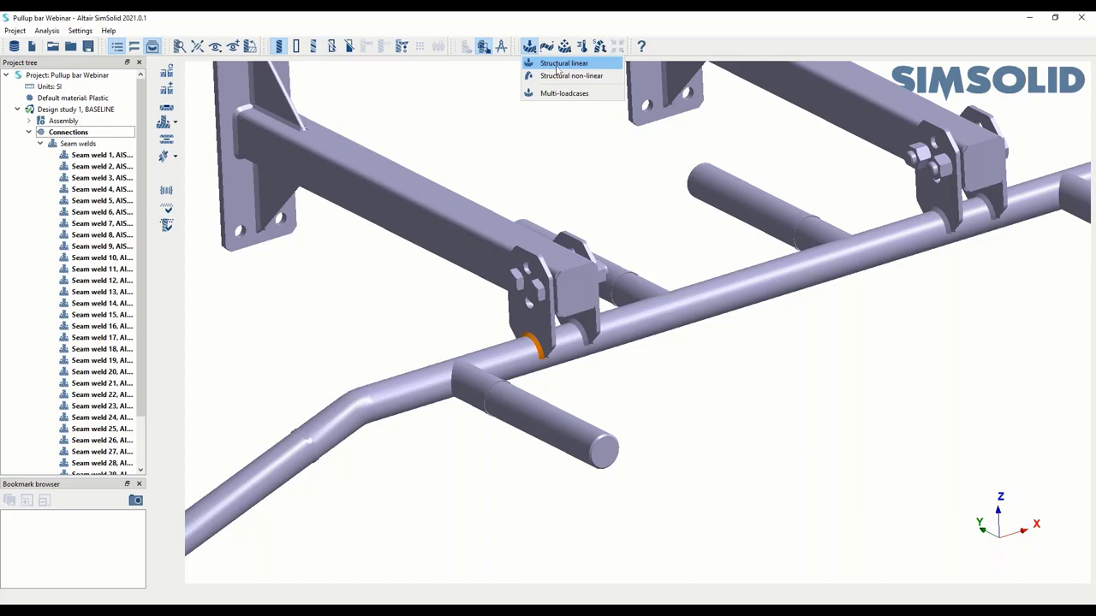
pyautogui.click(557, 65)
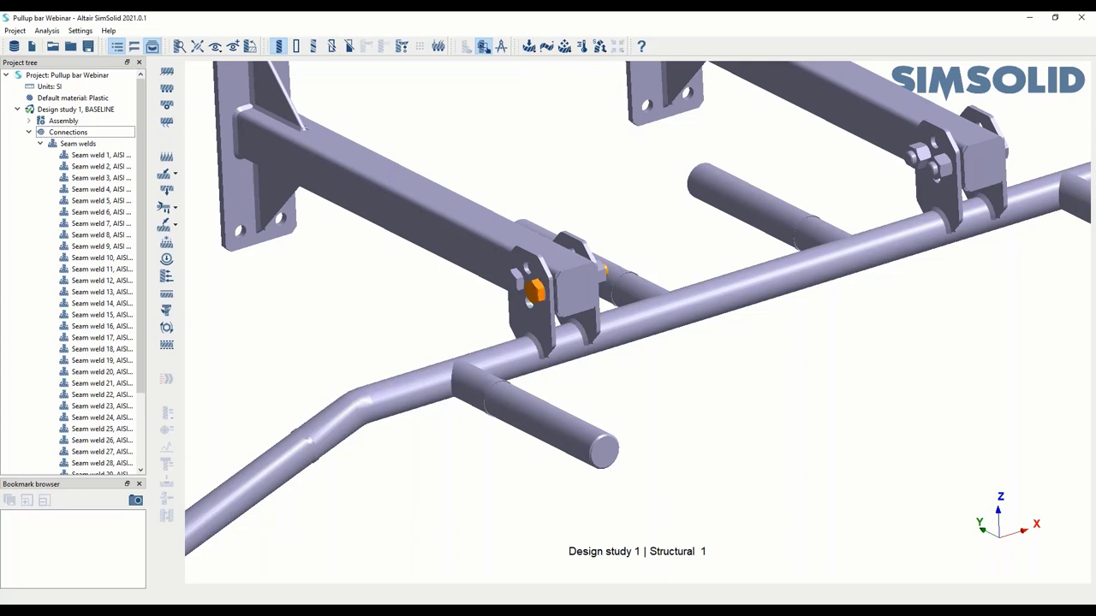
# Review the contact conditions of the lower bolt through the near arm's bracket plates, examining its contact areas from both sides.
pyautogui.rightClick(539, 292)
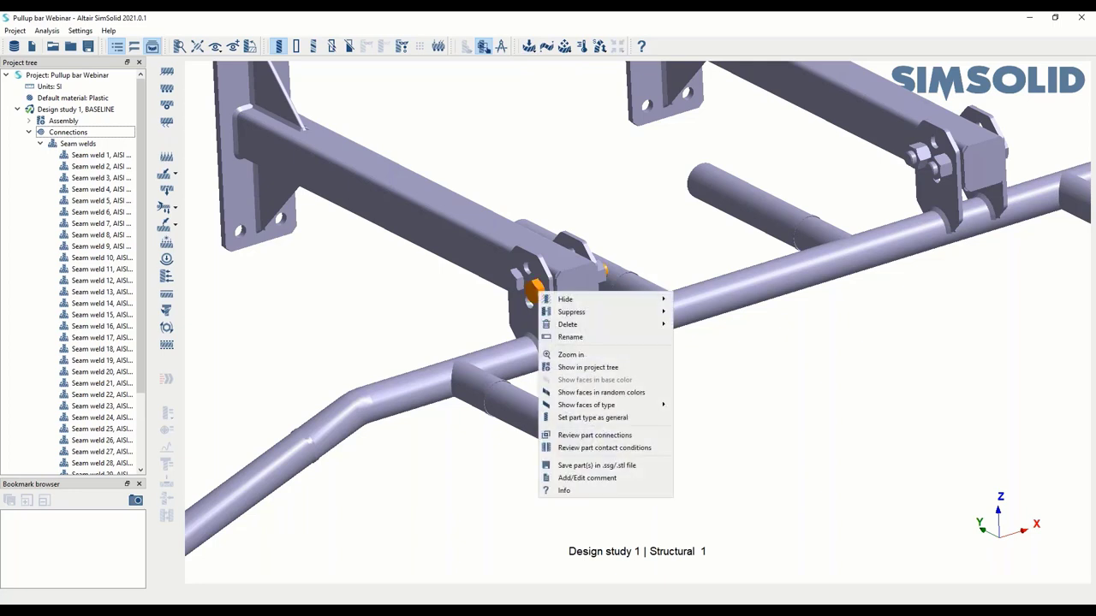
pyautogui.click(629, 449)
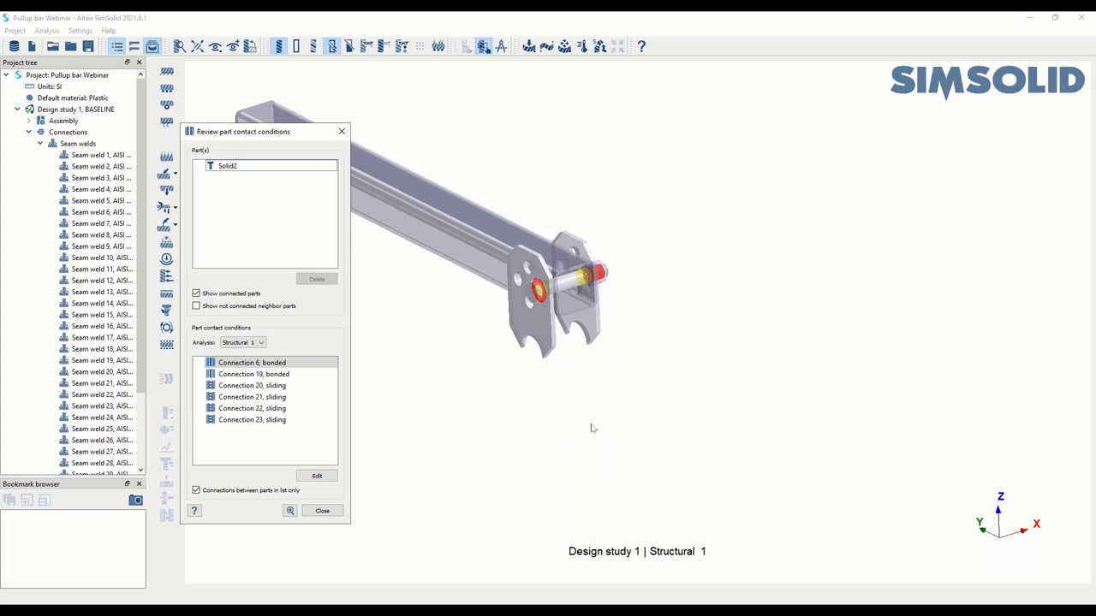
pyautogui.moveTo(590, 428); pyautogui.dragTo(512, 384)
pyautogui.scroll(5, 524, 333)
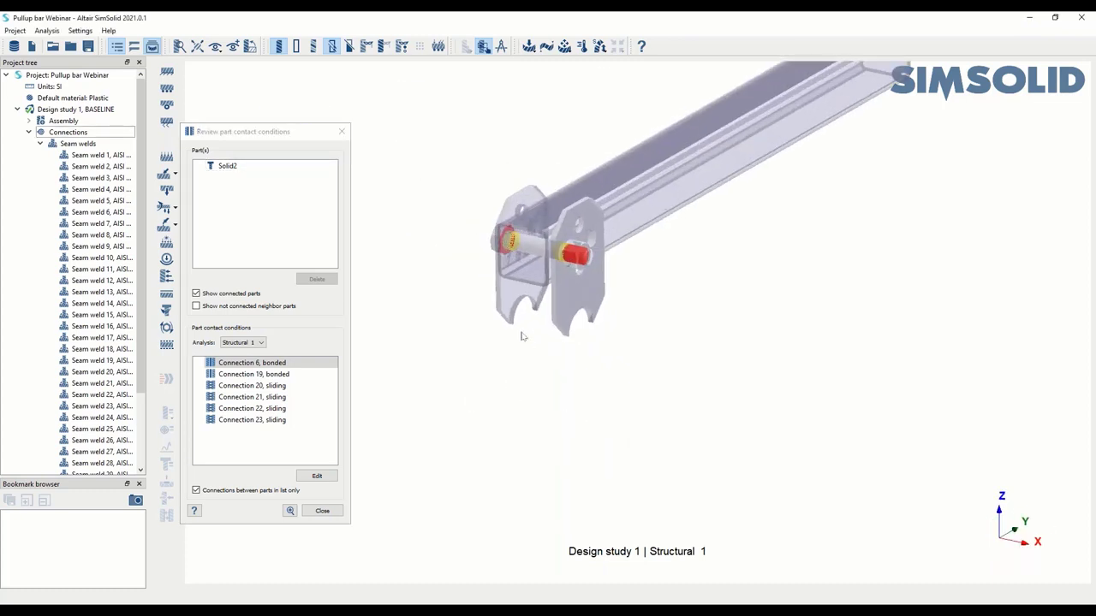
pyautogui.moveTo(622, 392); pyautogui.dragTo(509, 349)
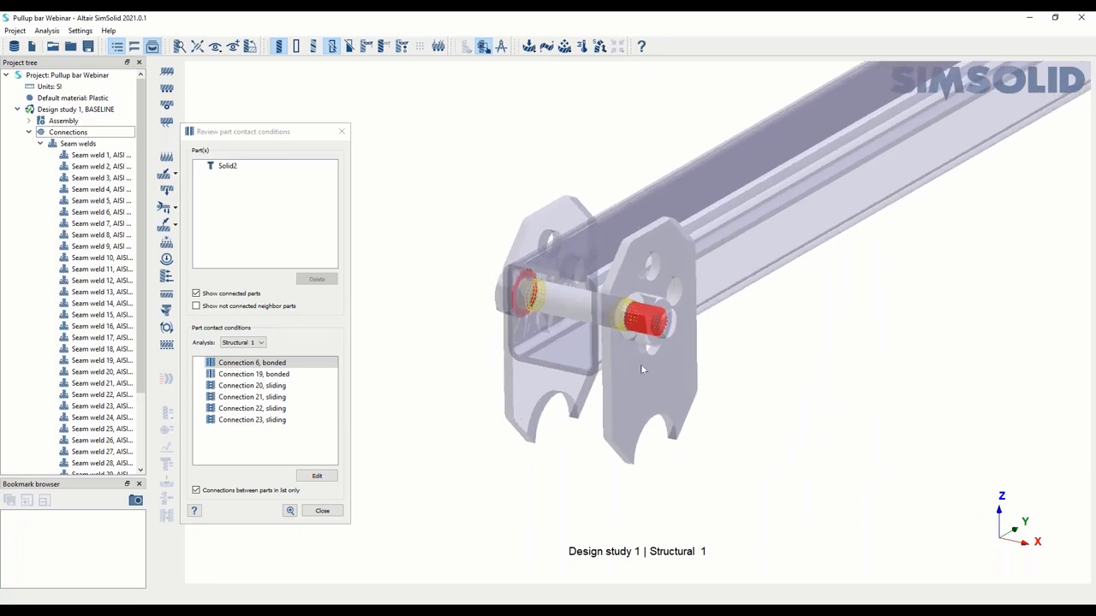
pyautogui.moveTo(564, 393); pyautogui.dragTo(685, 377)
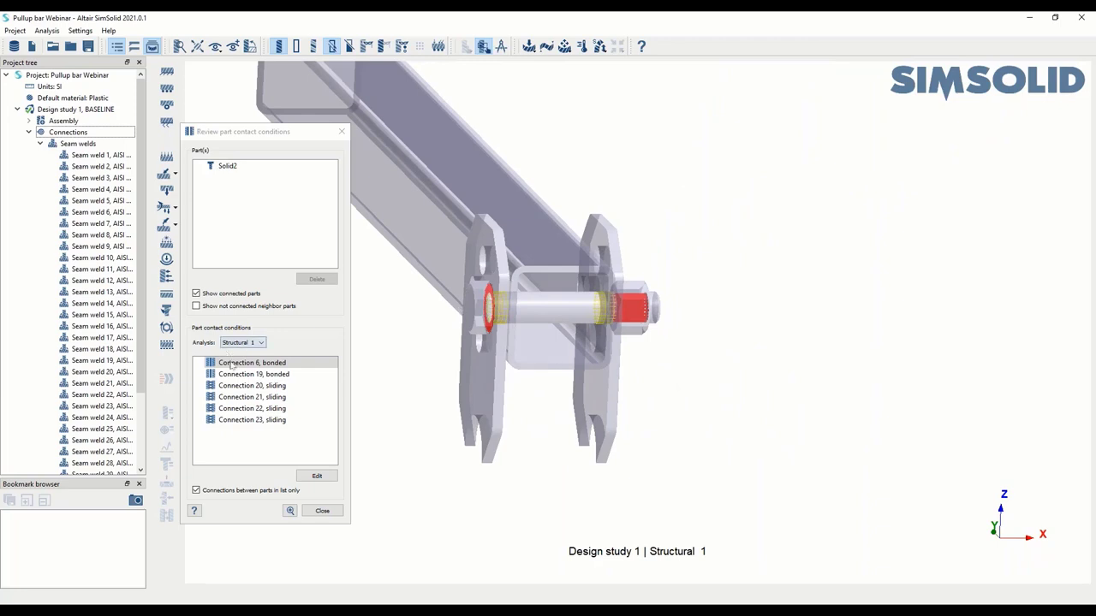
# Inspect the bolt's sliding contacts, Connections 20 to 23, and its bonded contact, Connection 6.
pyautogui.click(259, 387)
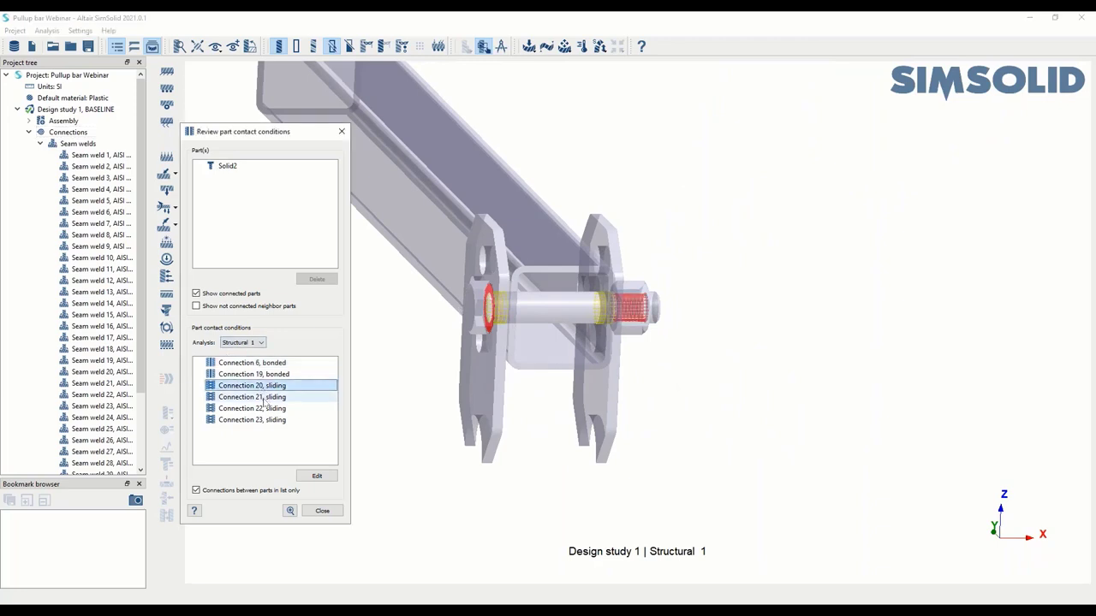
pyautogui.click(267, 398)
pyautogui.click(272, 409)
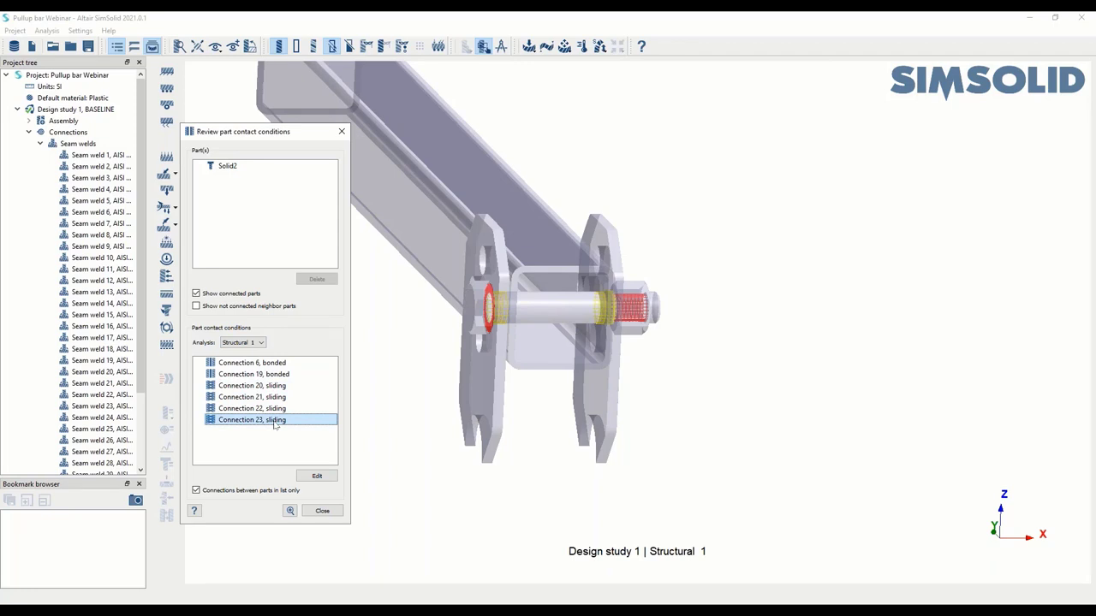
pyautogui.click(272, 365)
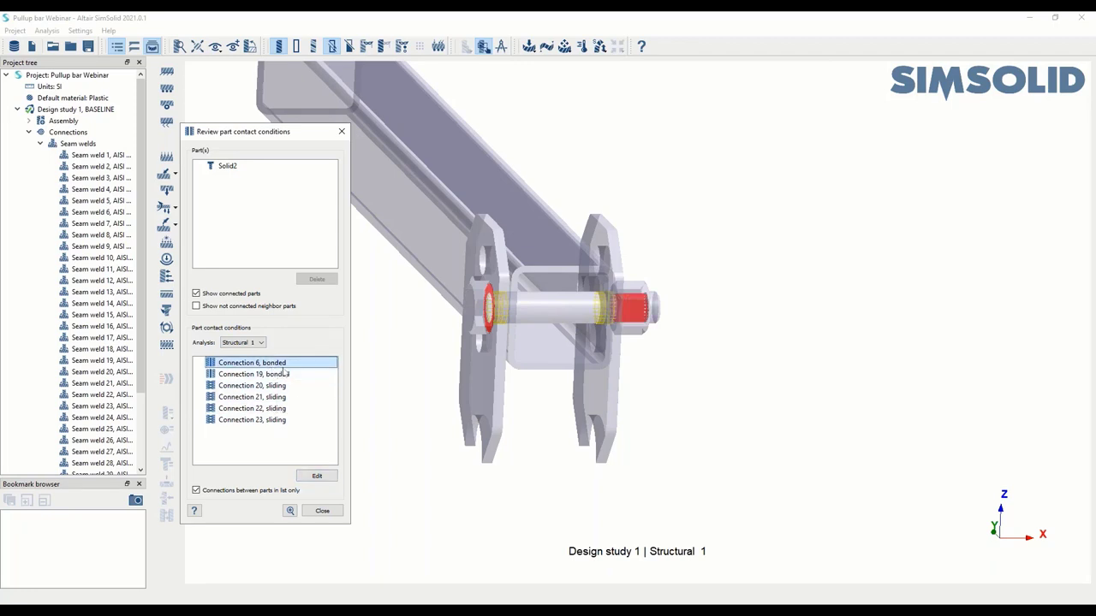
# Check the contact condition options for bonded Connection 6 without changing them, and close the contact review.
pyautogui.click(317, 476)
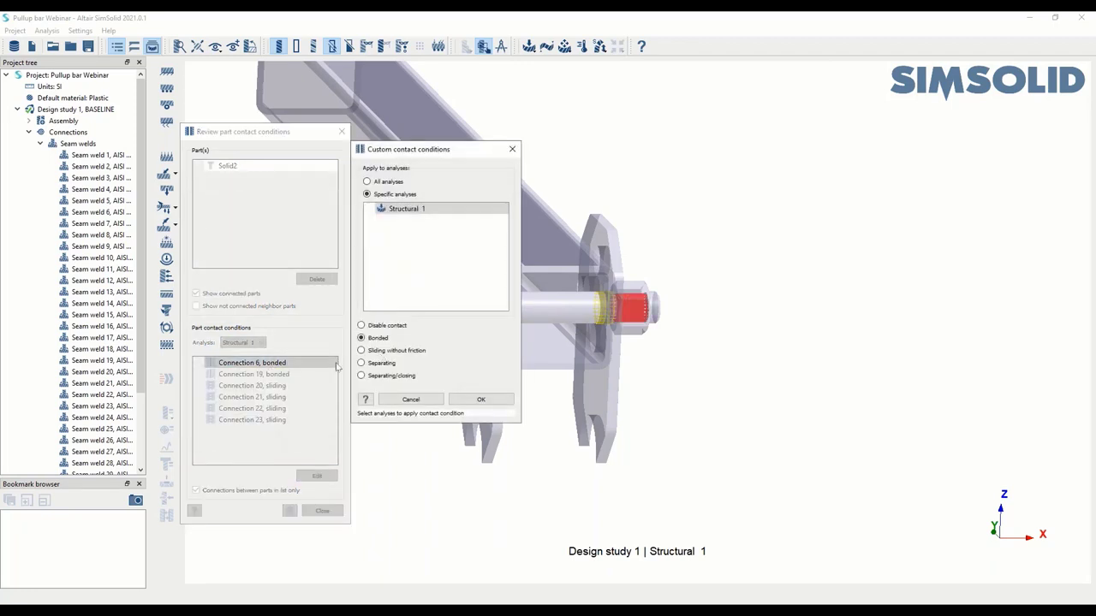
pyautogui.click(411, 400)
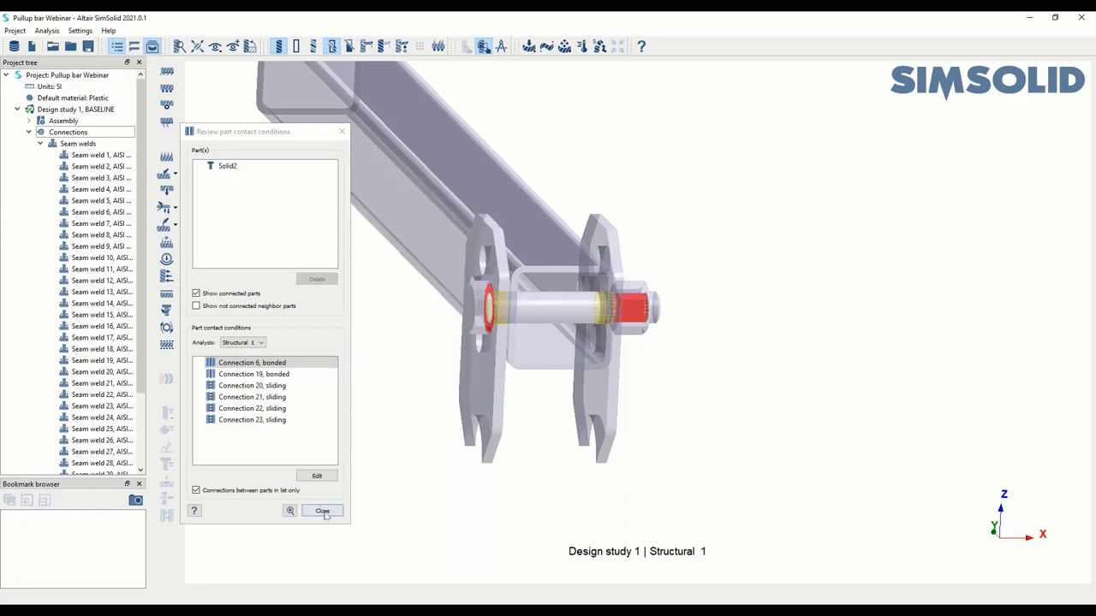
pyautogui.click(322, 510)
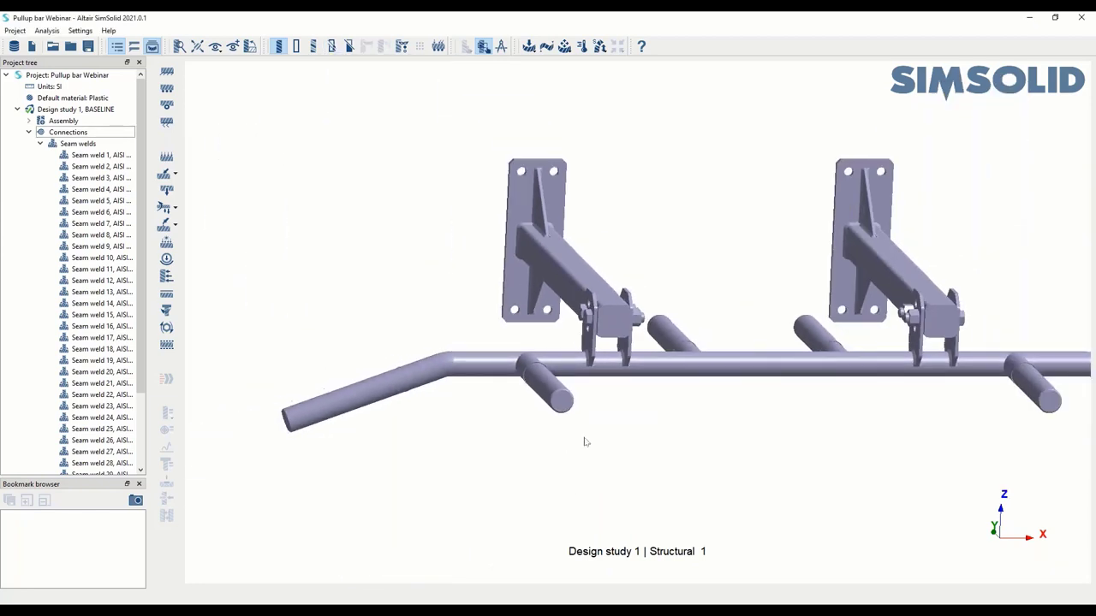
pyautogui.moveTo(586, 441); pyautogui.dragTo(908, 369)
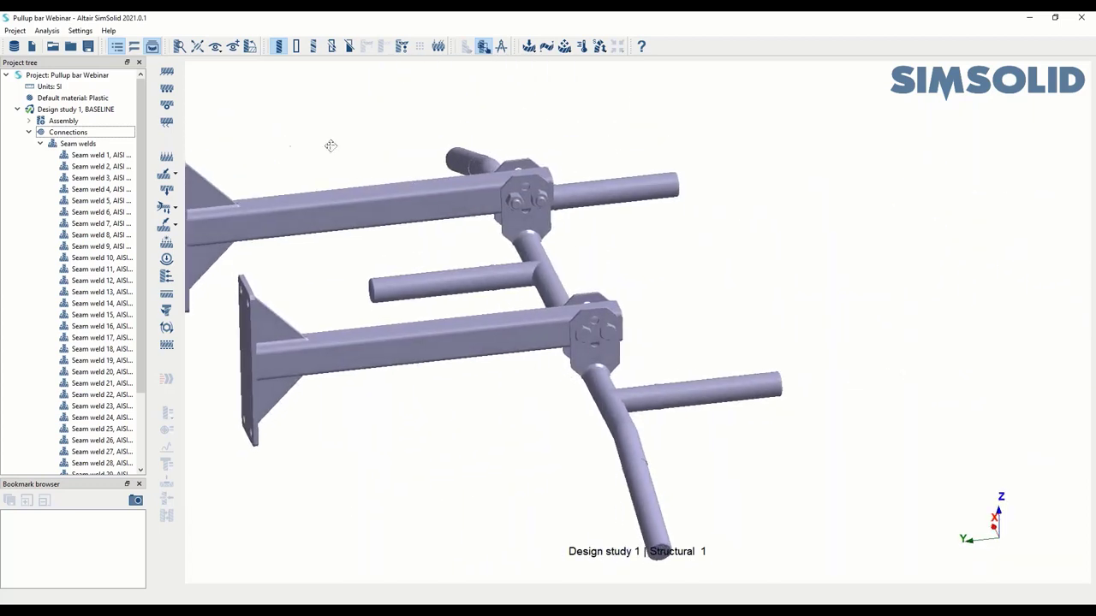
pyautogui.moveTo(330, 146); pyautogui.dragTo(606, 145, button='right')
pyautogui.click(167, 72)
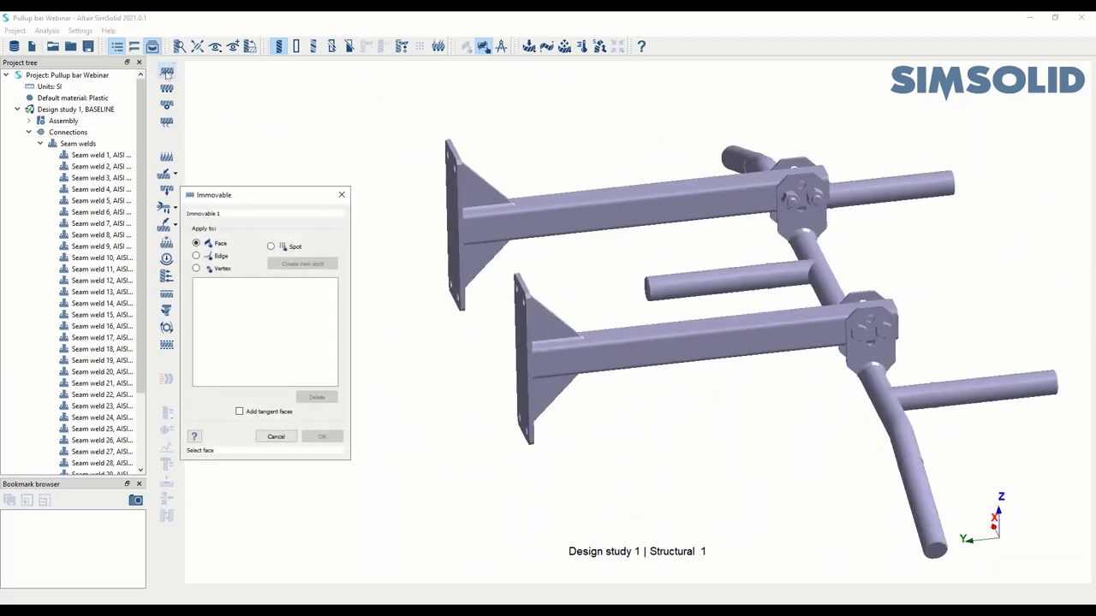
pyautogui.moveTo(648, 395); pyautogui.dragTo(687, 385)
pyautogui.scroll(2, 415, 356)
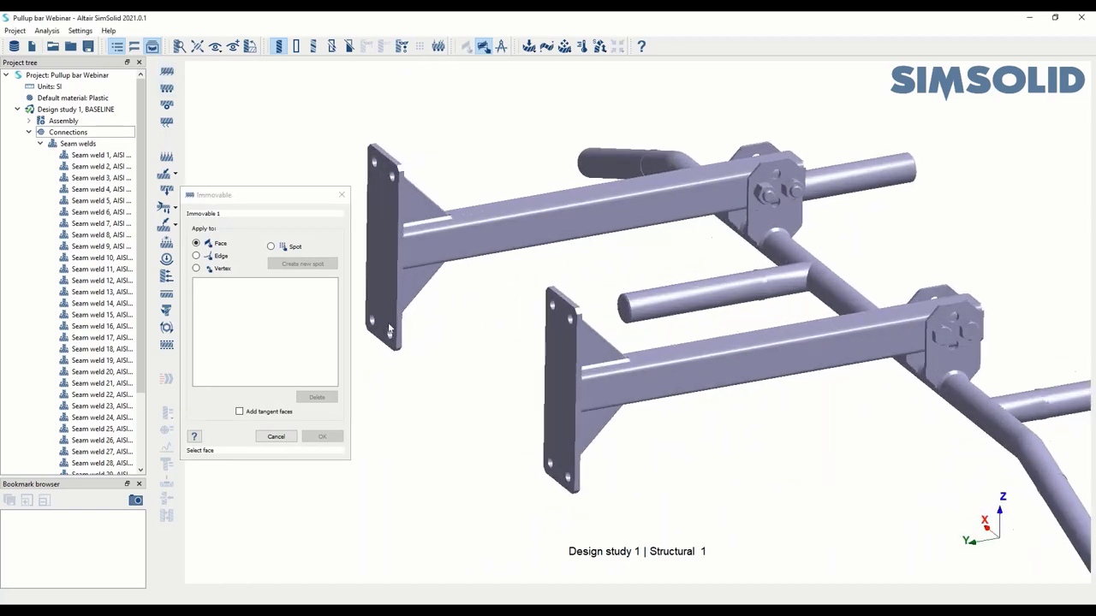
pyautogui.moveTo(468, 399); pyautogui.dragTo(531, 385, button='right')
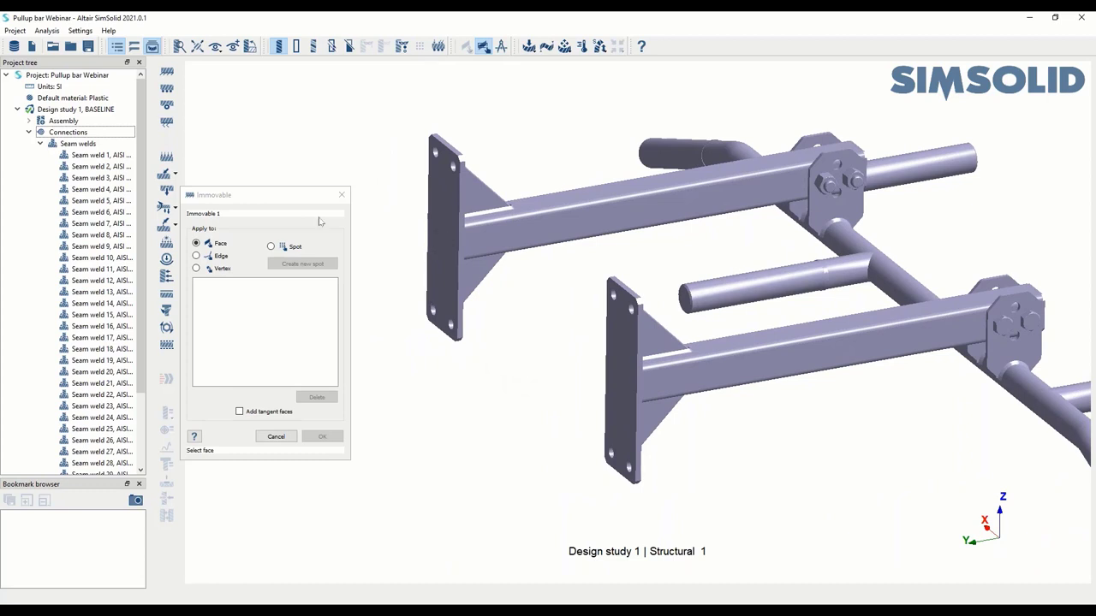
pyautogui.click(342, 195)
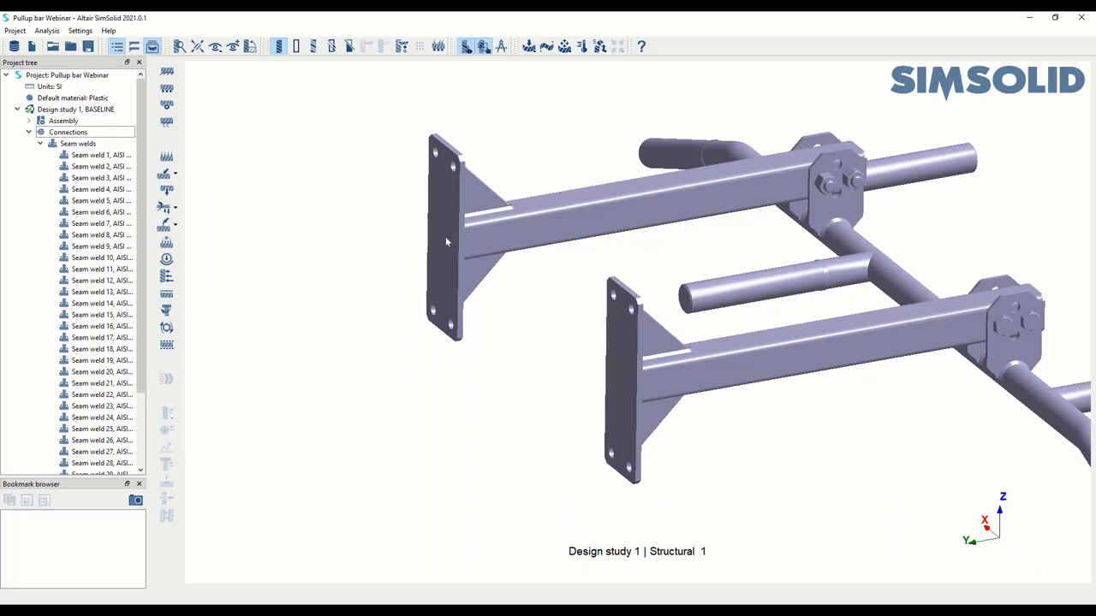
# Apply an Immovable constraint to the rear faces of both wall mounting plates.
pyautogui.click(445, 236)
pyautogui.click(168, 73)
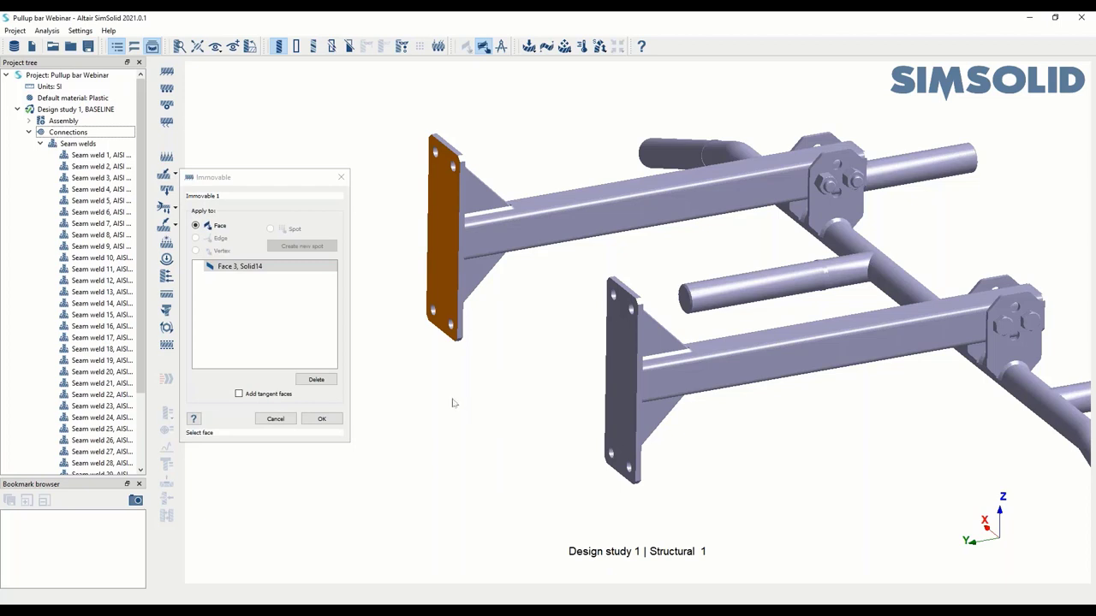
pyautogui.click(616, 390)
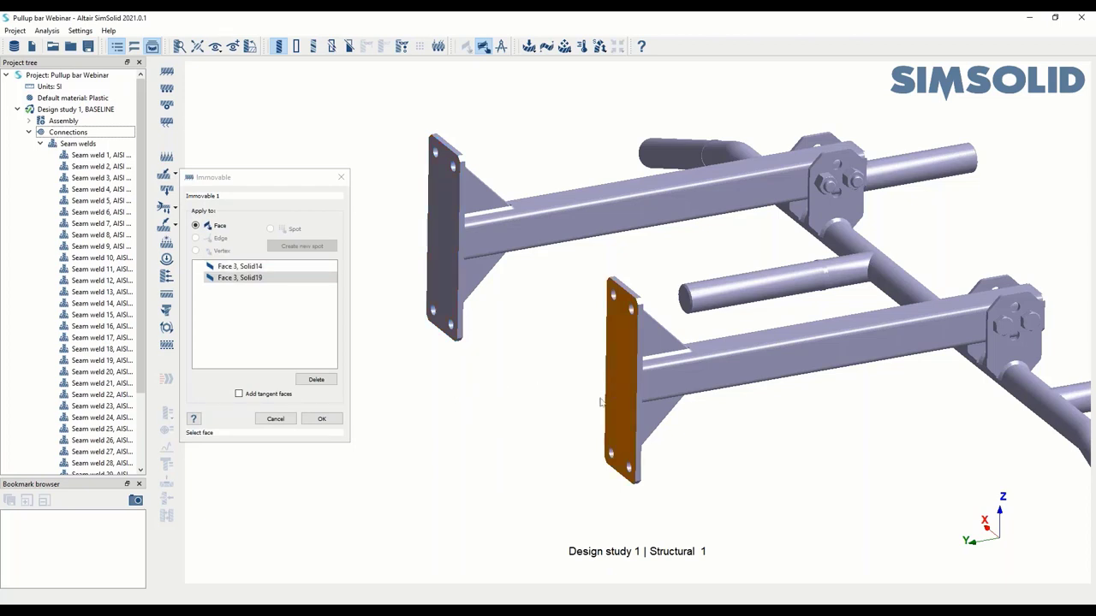
pyautogui.click(323, 419)
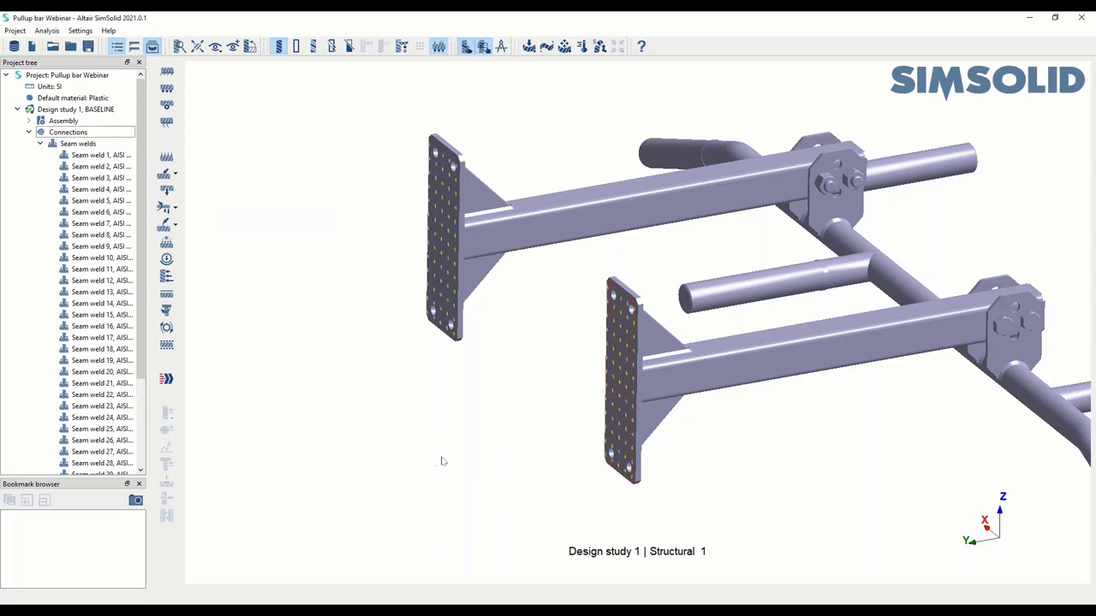
# Begin a Force/Displacement load with the assembly in front view and set it to apply to a spot.
pyautogui.scroll(-5, 445, 450)
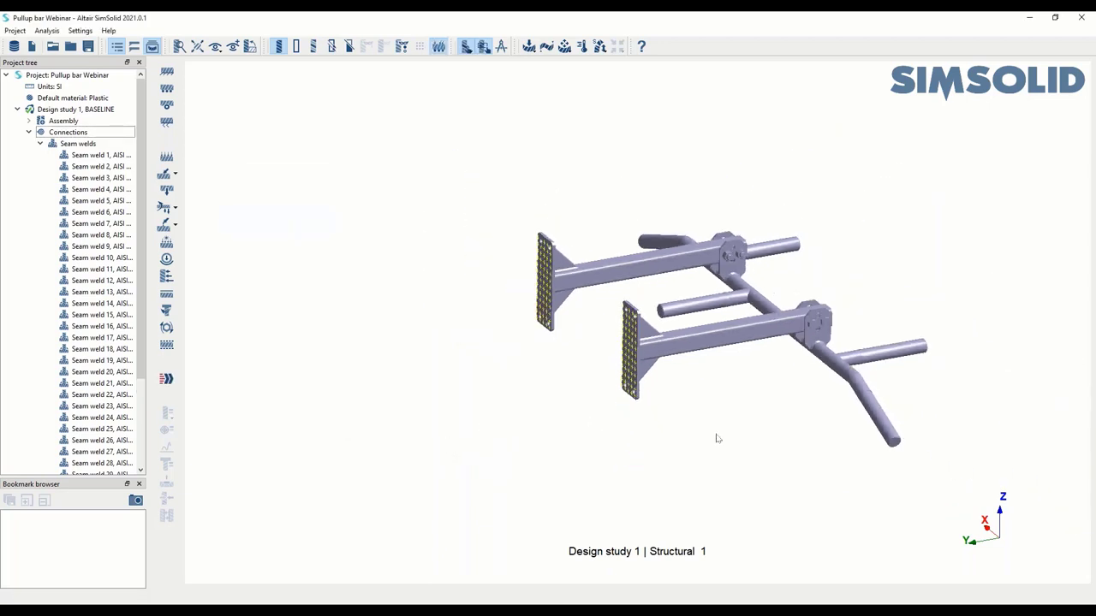
pyautogui.moveTo(717, 441); pyautogui.dragTo(692, 431, button='right')
pyautogui.press('f')
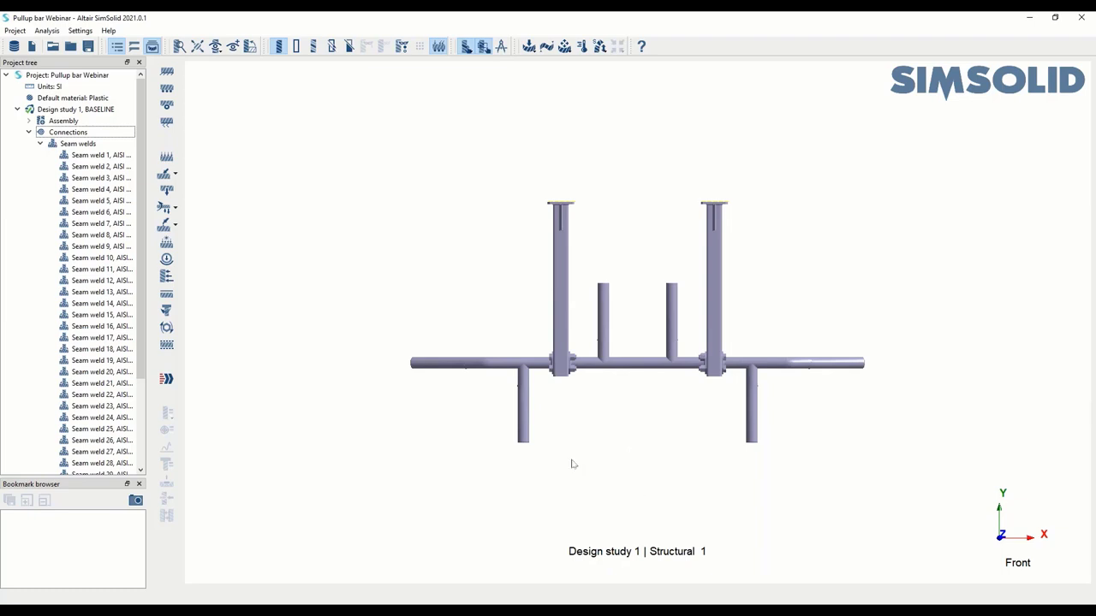
pyautogui.scroll(2, 570, 463)
pyautogui.click(488, 454)
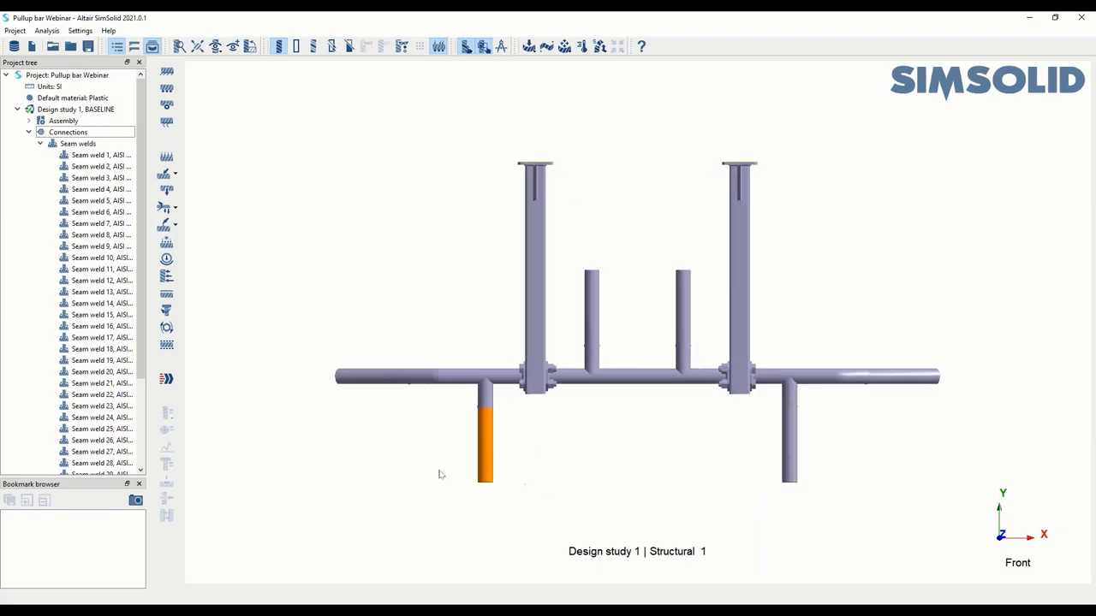
pyautogui.click(175, 175)
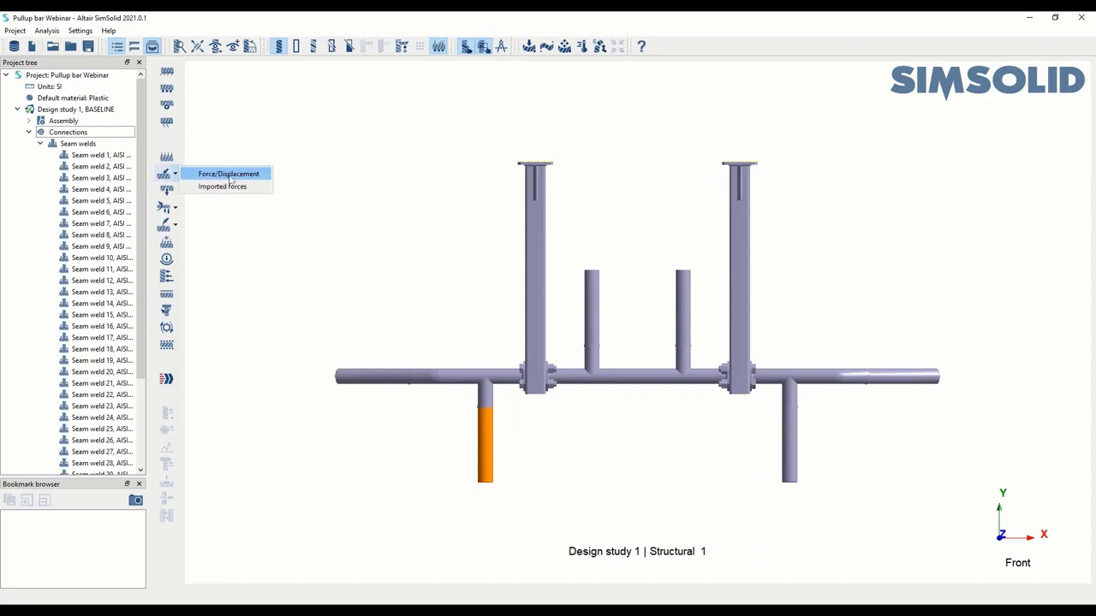
pyautogui.click(228, 174)
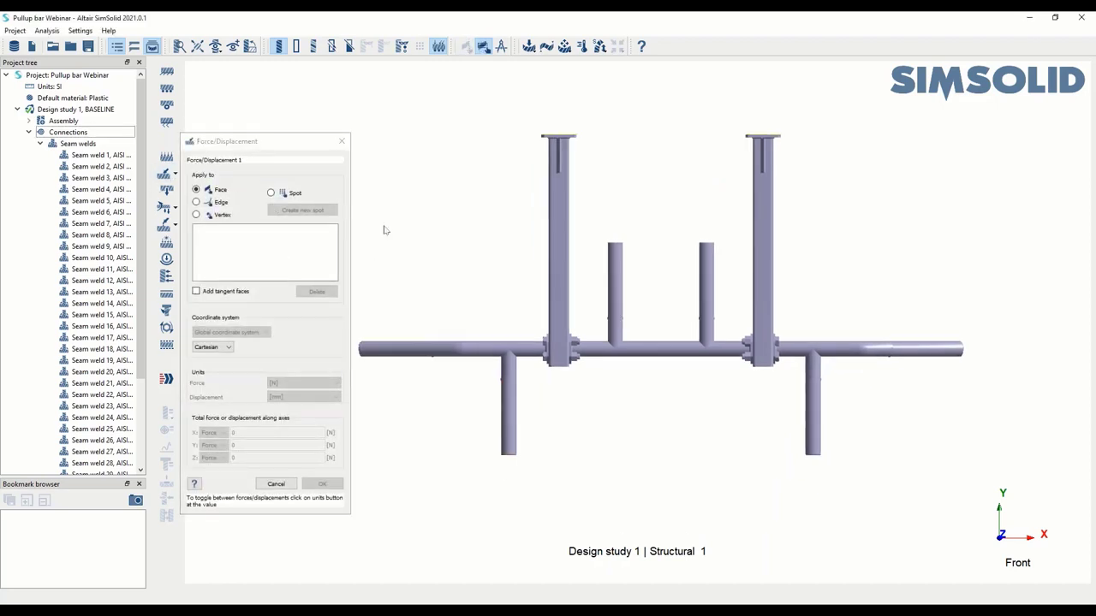
pyautogui.click(270, 194)
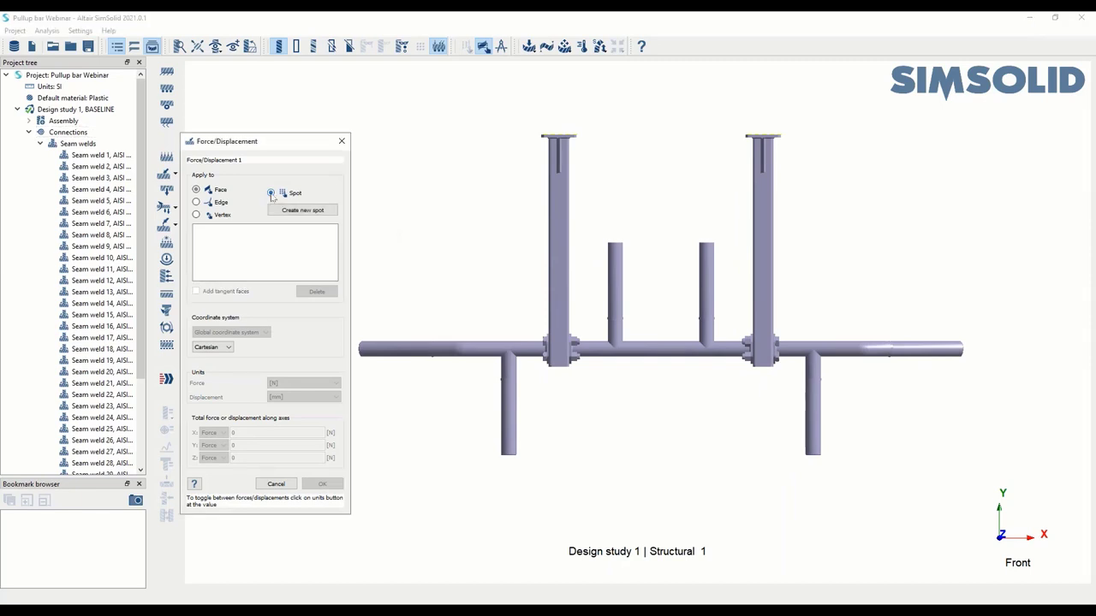
# Create a rectangular spot with A 30 mm and B 100 mm near the free end of the left outer handle.
pyautogui.click(303, 209)
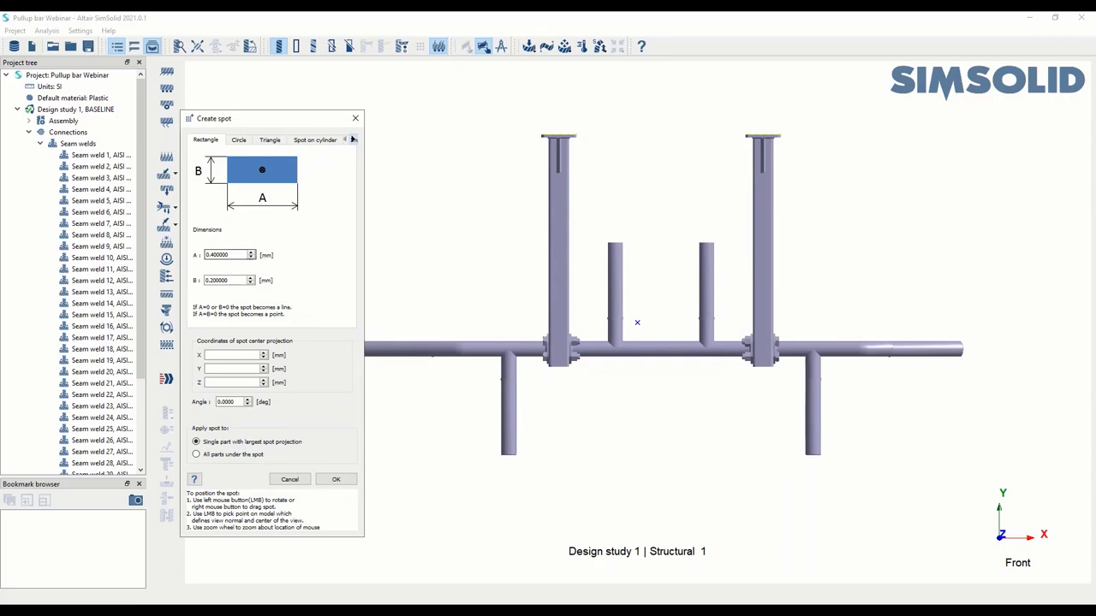
pyautogui.moveTo(244, 255); pyautogui.dragTo(208, 255)
pyautogui.write('30')
pyautogui.moveTo(233, 281); pyautogui.dragTo(207, 281)
pyautogui.write('100')
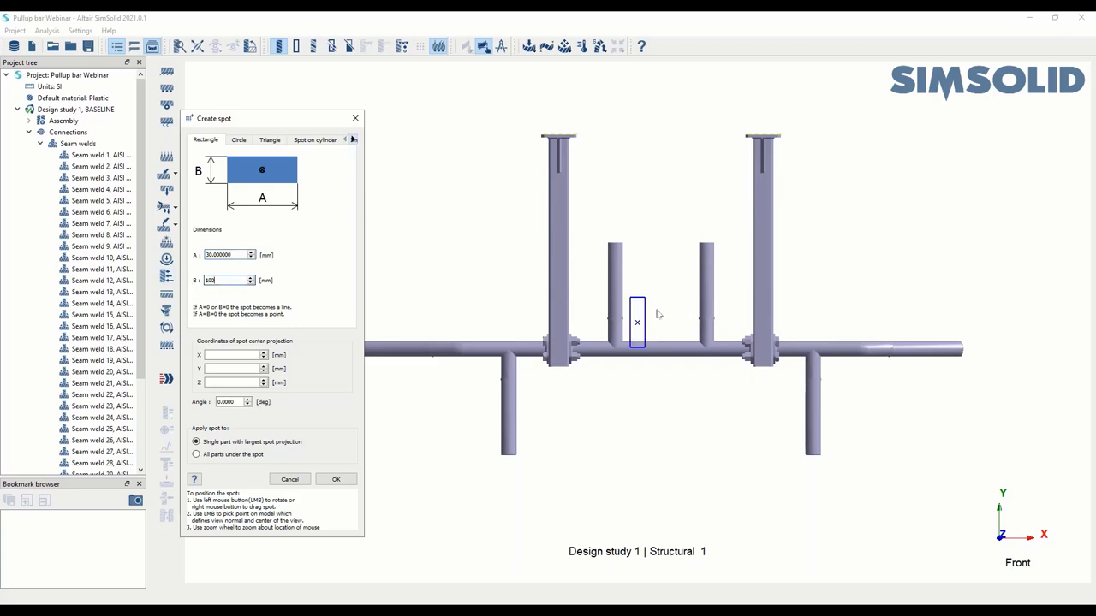
pyautogui.moveTo(637, 324); pyautogui.dragTo(509, 418, button='right')
pyautogui.click(334, 480)
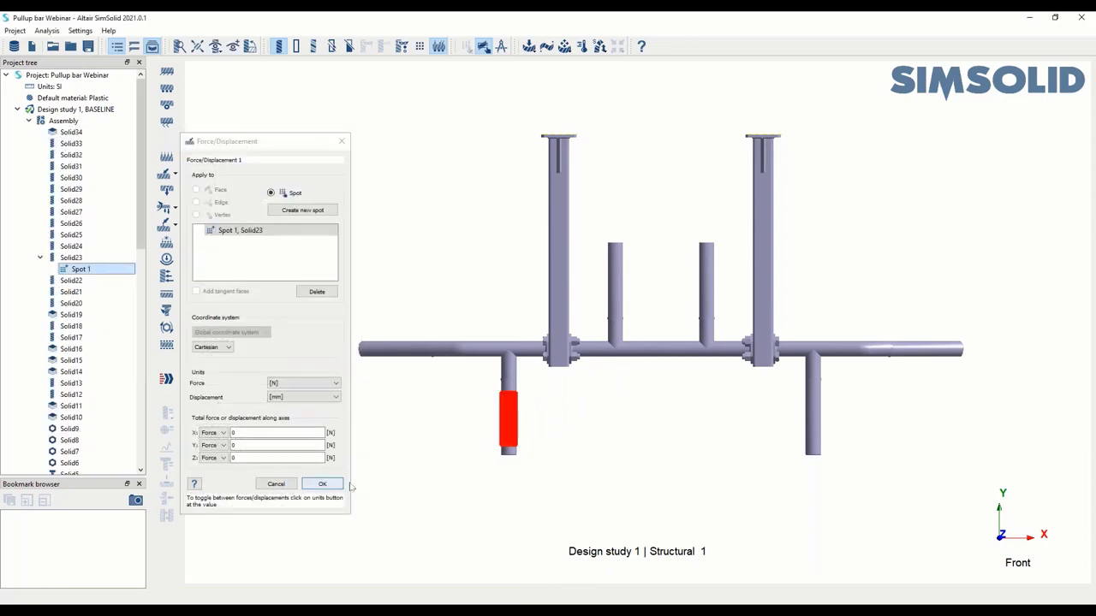
# Set the spot's force to -1000 N along Z, apply the load, and inspect its arrows on the handle.
pyautogui.click(257, 458)
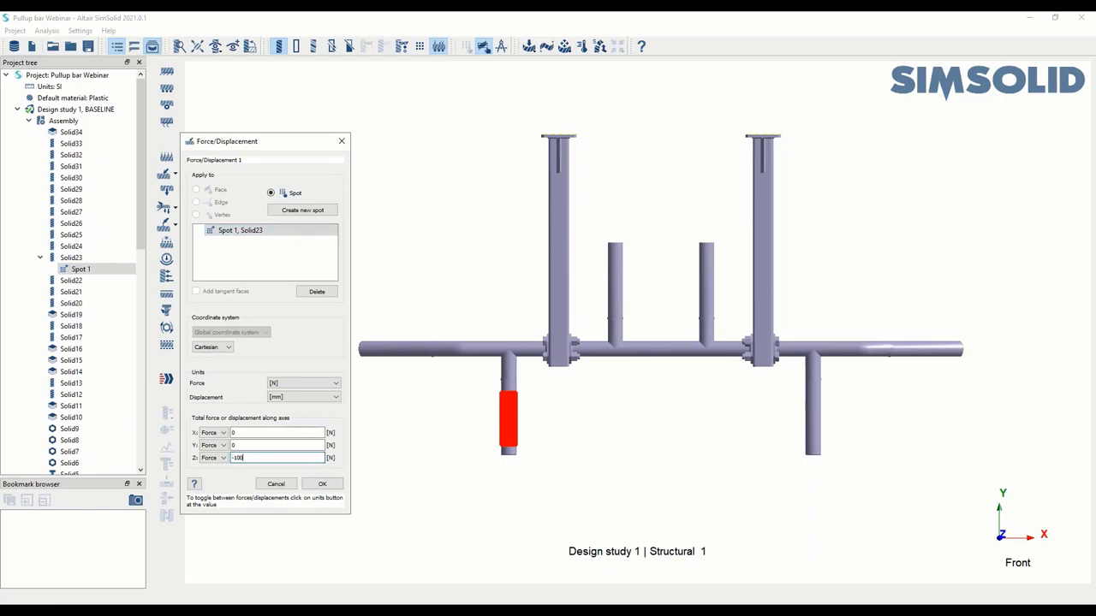
pyautogui.click(321, 484)
pyautogui.moveTo(599, 479); pyautogui.dragTo(605, 332, button='middle')
pyautogui.scroll(10, 606, 332)
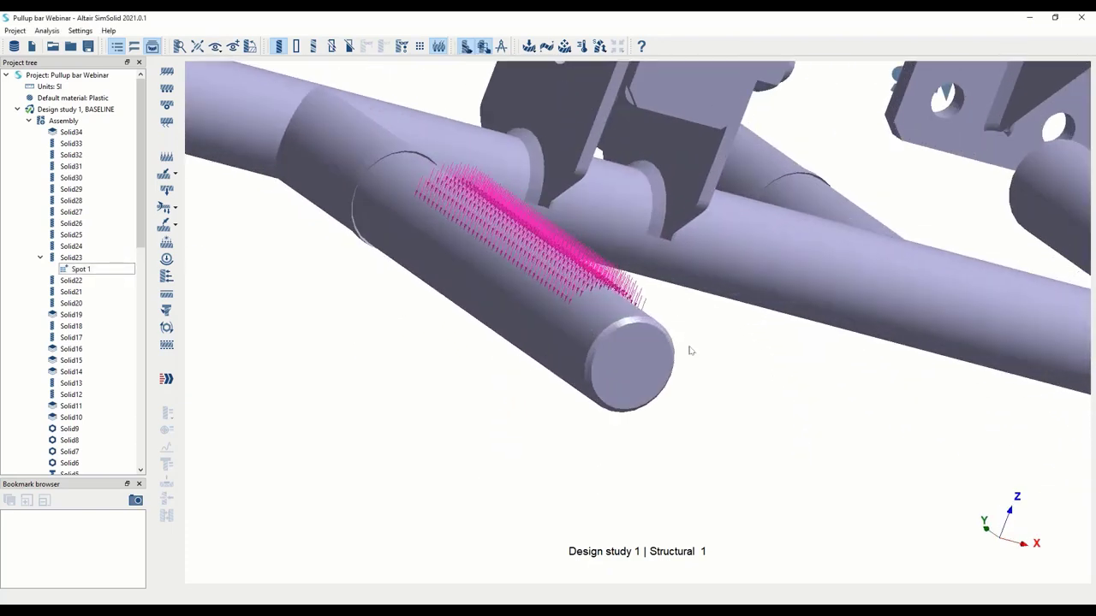
pyautogui.scroll(-3, 690, 351)
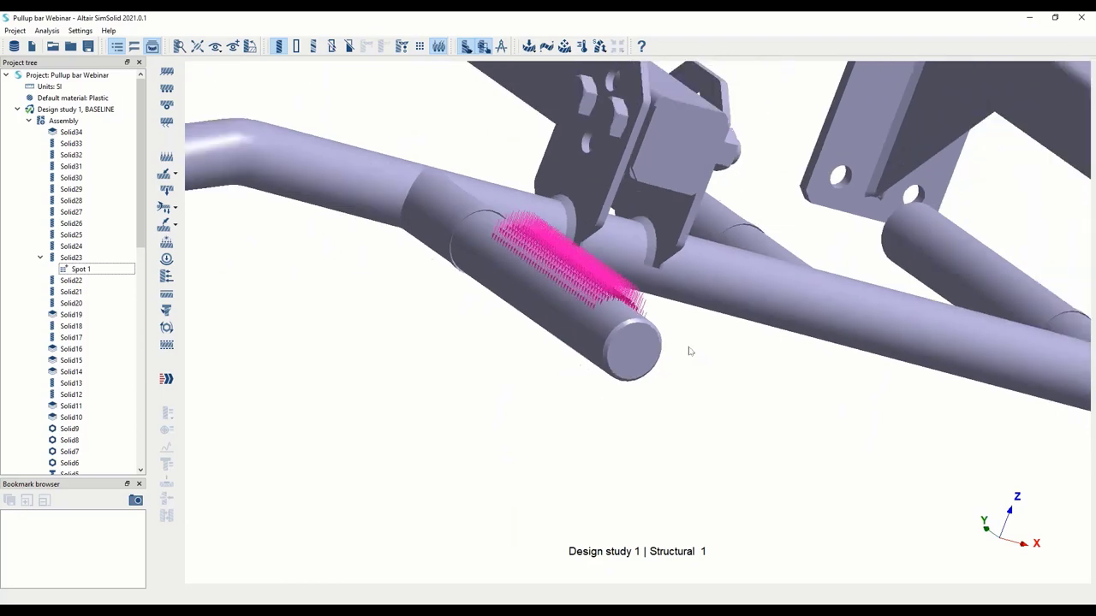
# Add a second Force/Displacement load with a negative Z force on a 30 × 100 mm rectangular spot on the right outer handle.
pyautogui.press('f')
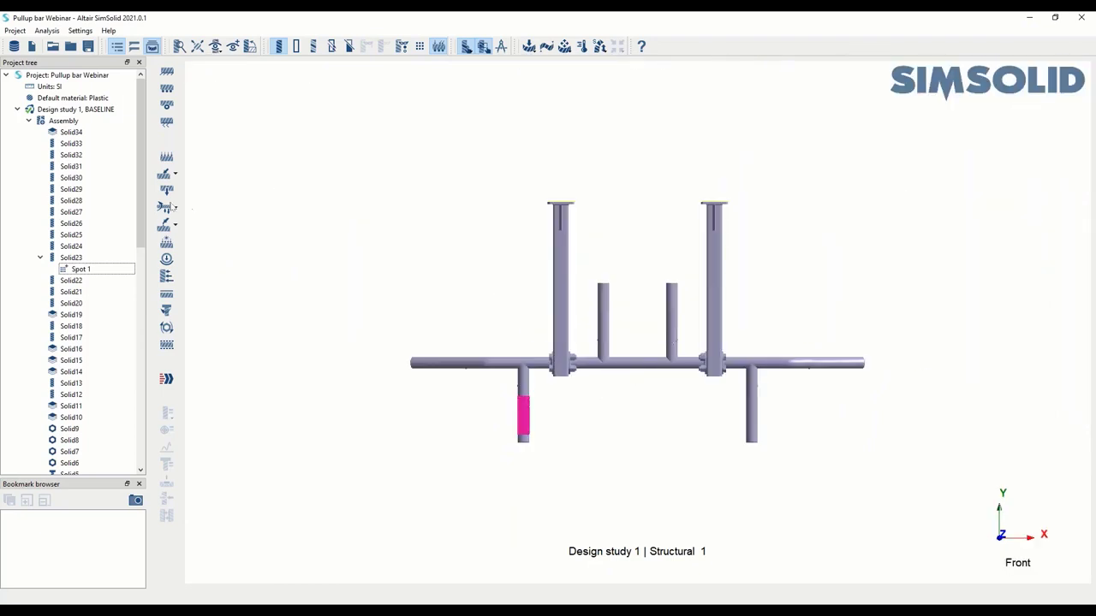
pyautogui.click(173, 175)
pyautogui.click(228, 174)
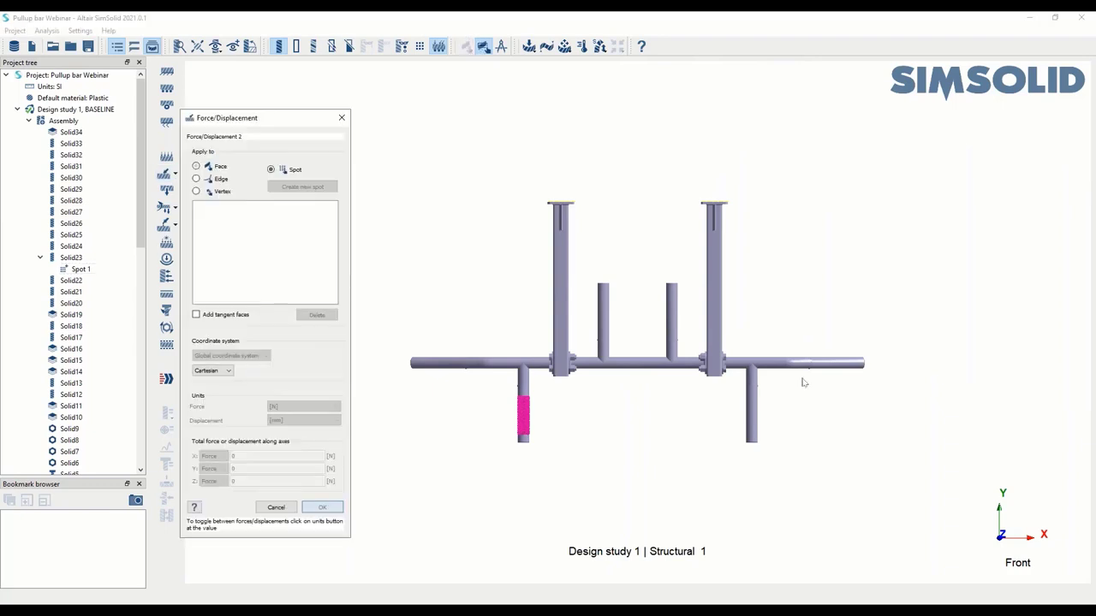
pyautogui.moveTo(856, 436); pyautogui.dragTo(708, 385, button='right')
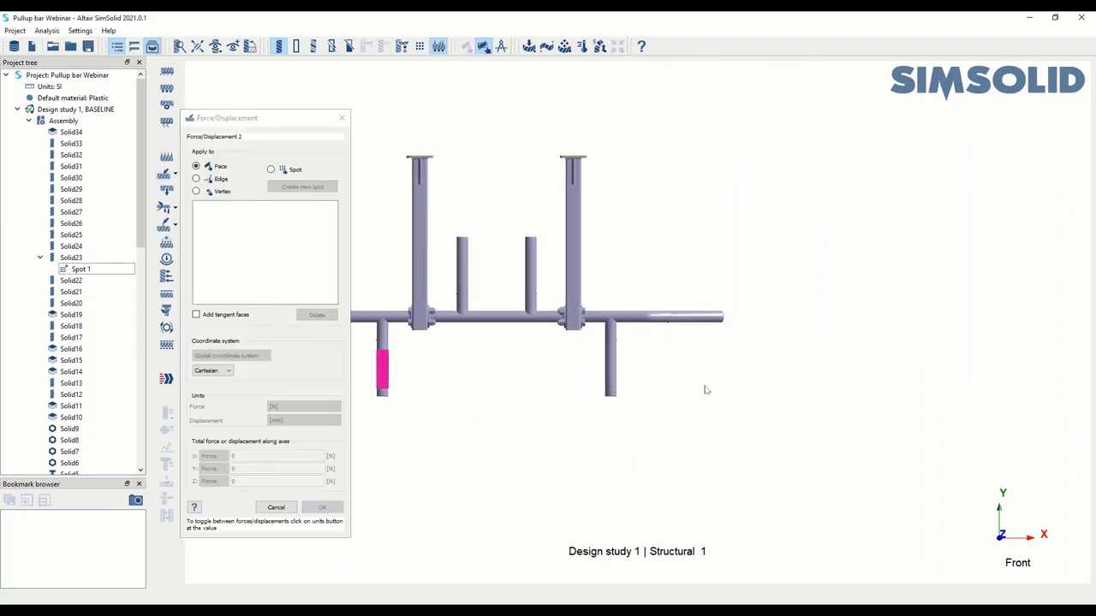
pyautogui.scroll(4, 603, 379)
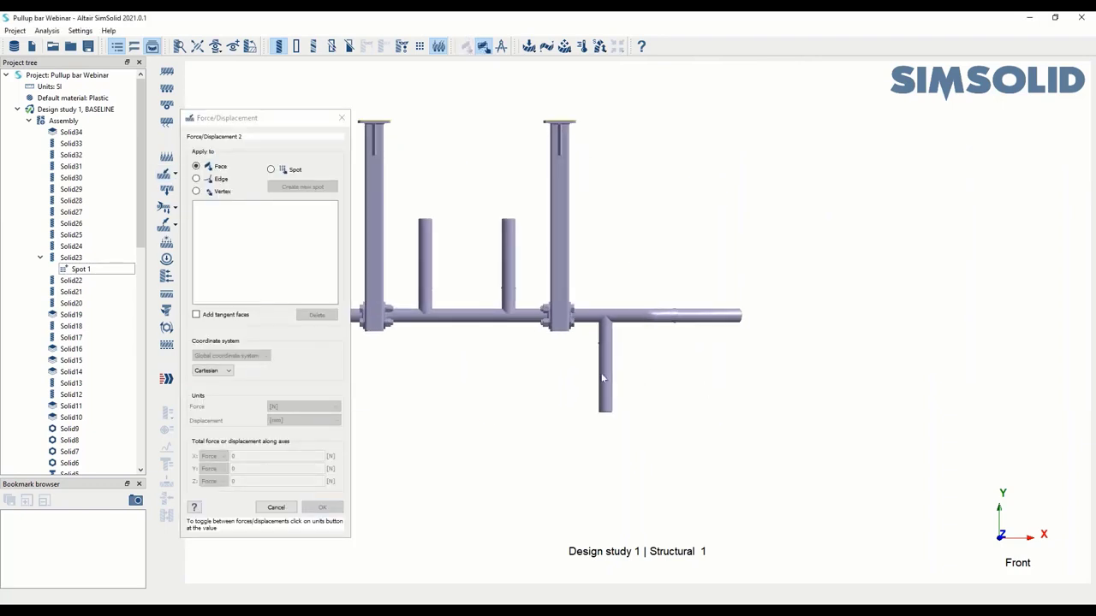
pyautogui.click(270, 170)
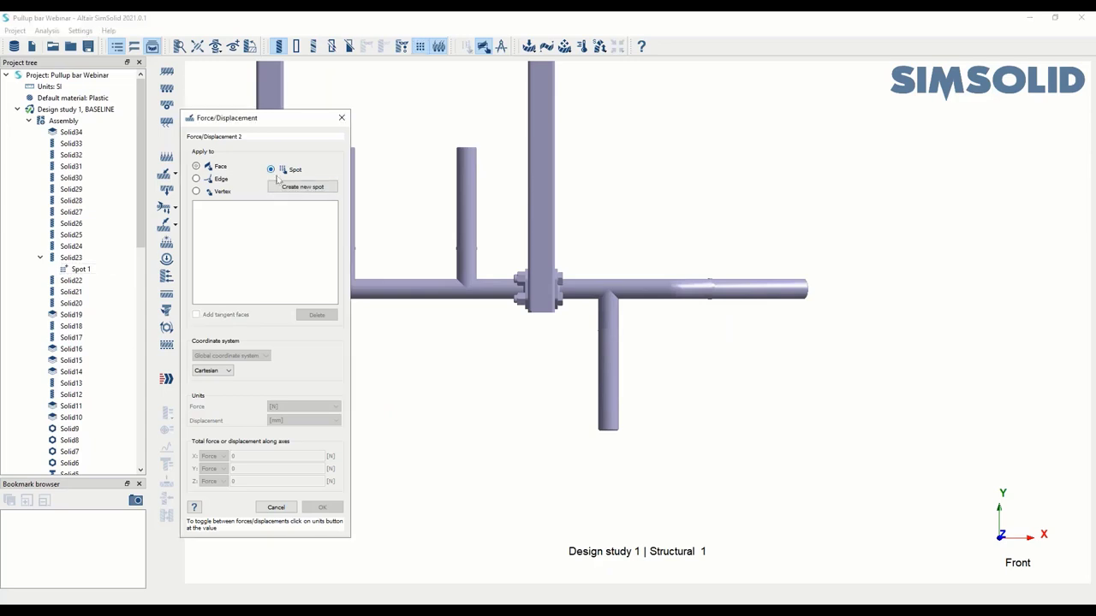
pyautogui.click(302, 186)
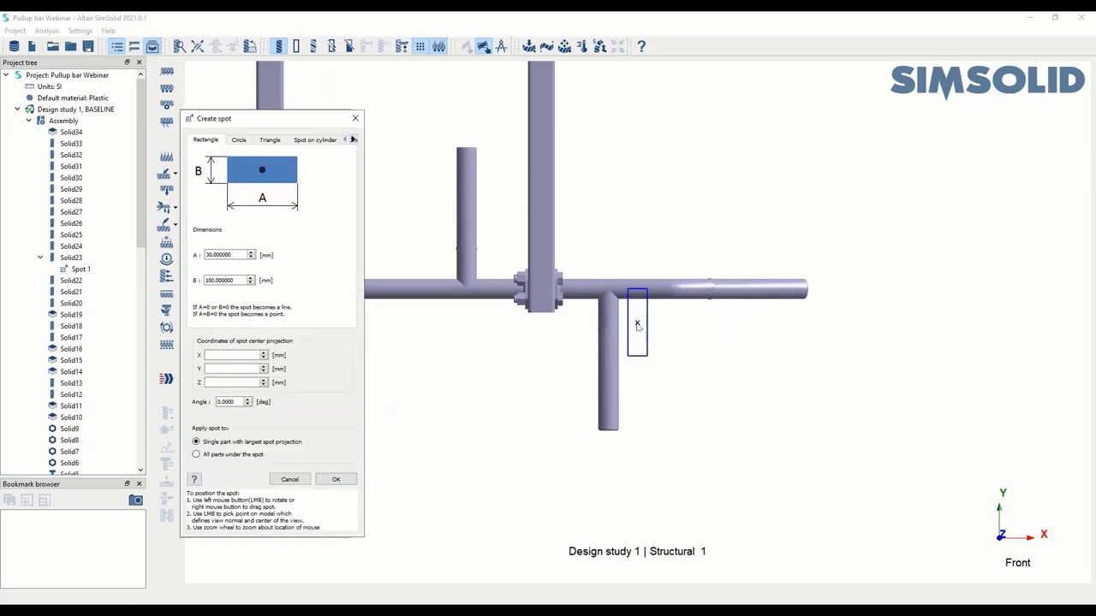
pyautogui.moveTo(637, 326); pyautogui.dragTo(606, 386, button='right')
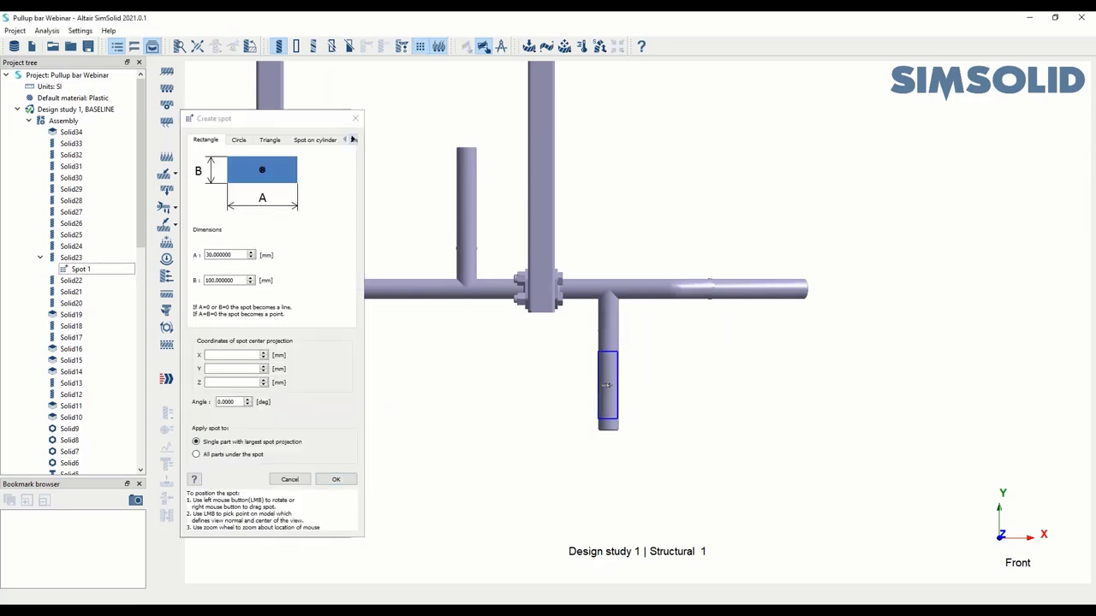
pyautogui.click(336, 480)
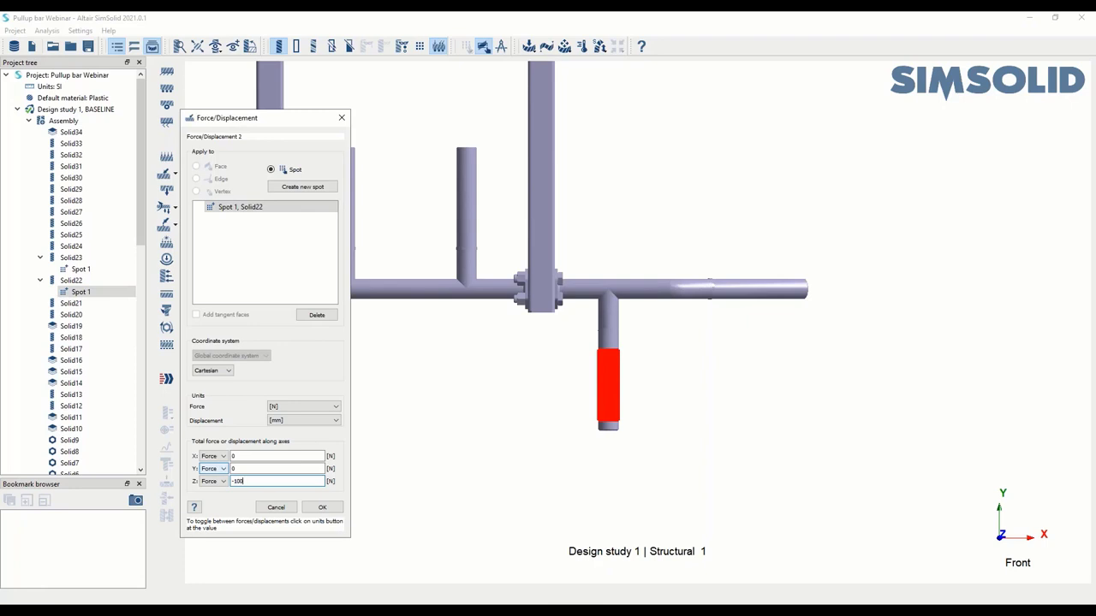
pyautogui.click(322, 507)
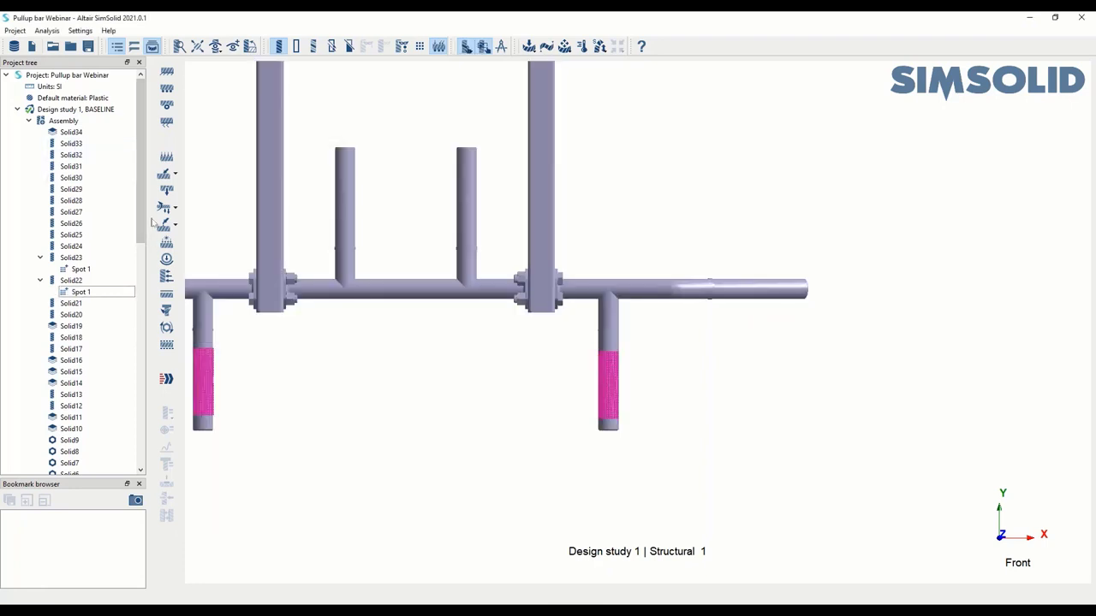
# Review the settings of the first force load in Structural 1, close it, and view both loaded handles.
pyautogui.moveTo(141, 235); pyautogui.dragTo(145, 454)
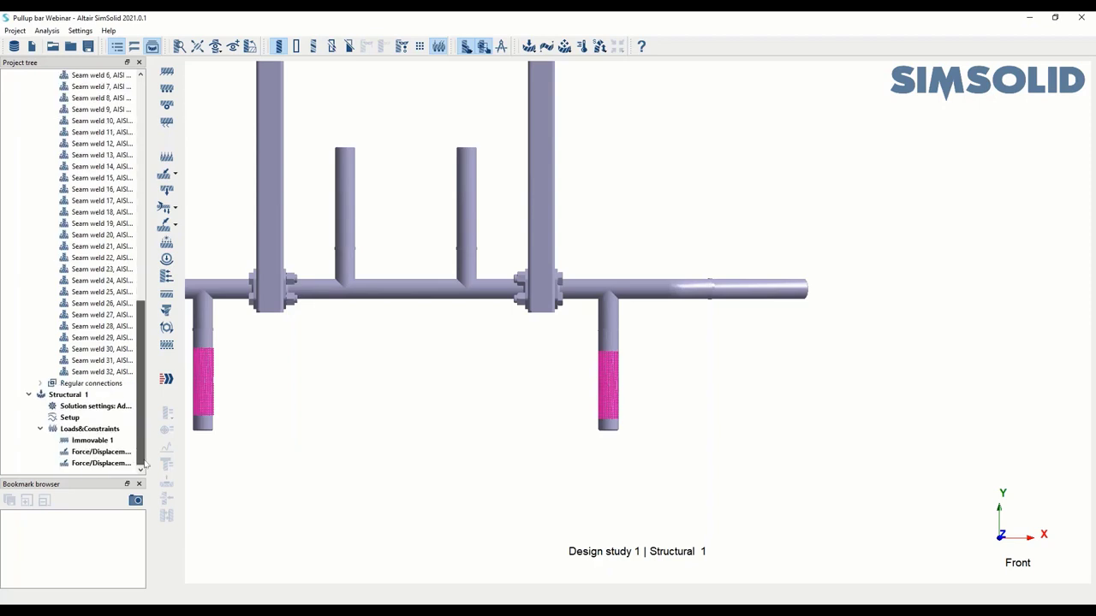
pyautogui.doubleClick(94, 452)
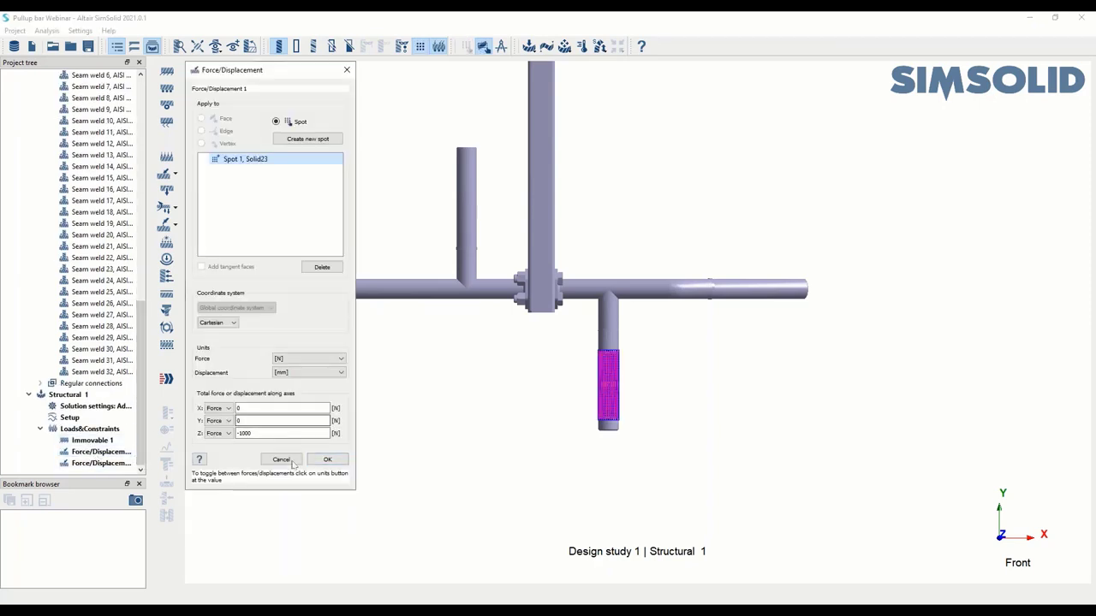
pyautogui.click(327, 460)
pyautogui.scroll(-5, 520, 443)
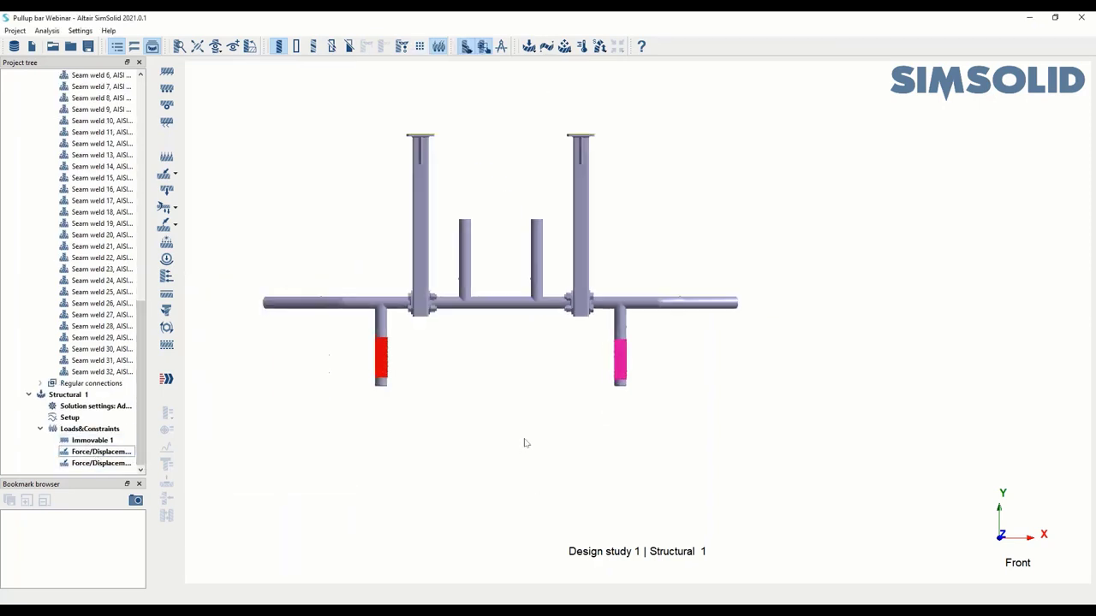
# Try to solve the Structural 1 analysis with the default material assigned to the parts that have none.
pyautogui.moveTo(513, 398); pyautogui.dragTo(203, 364)
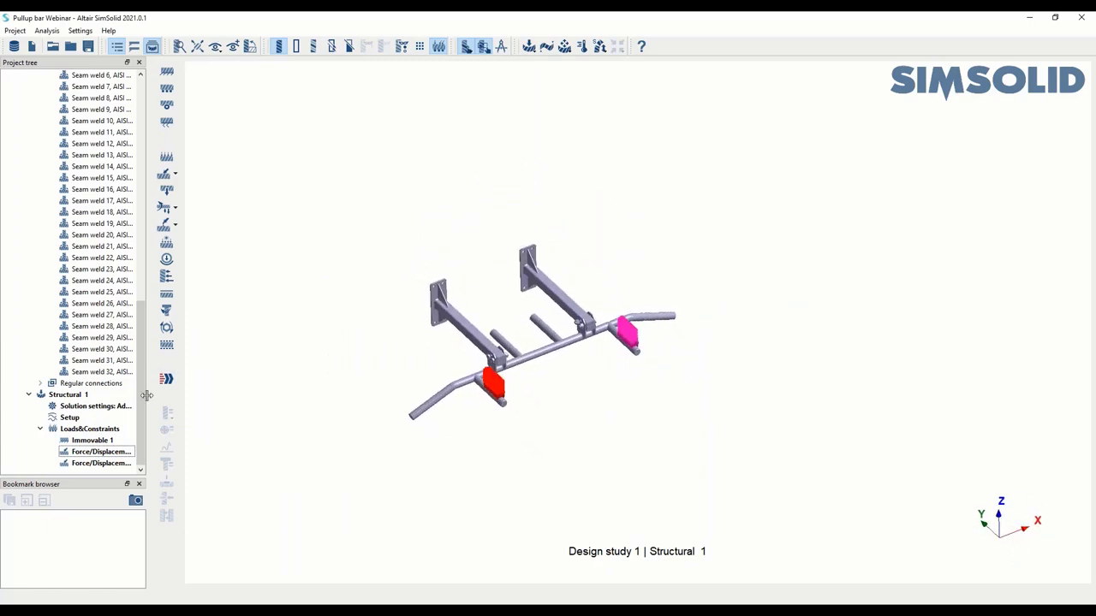
pyautogui.click(28, 394)
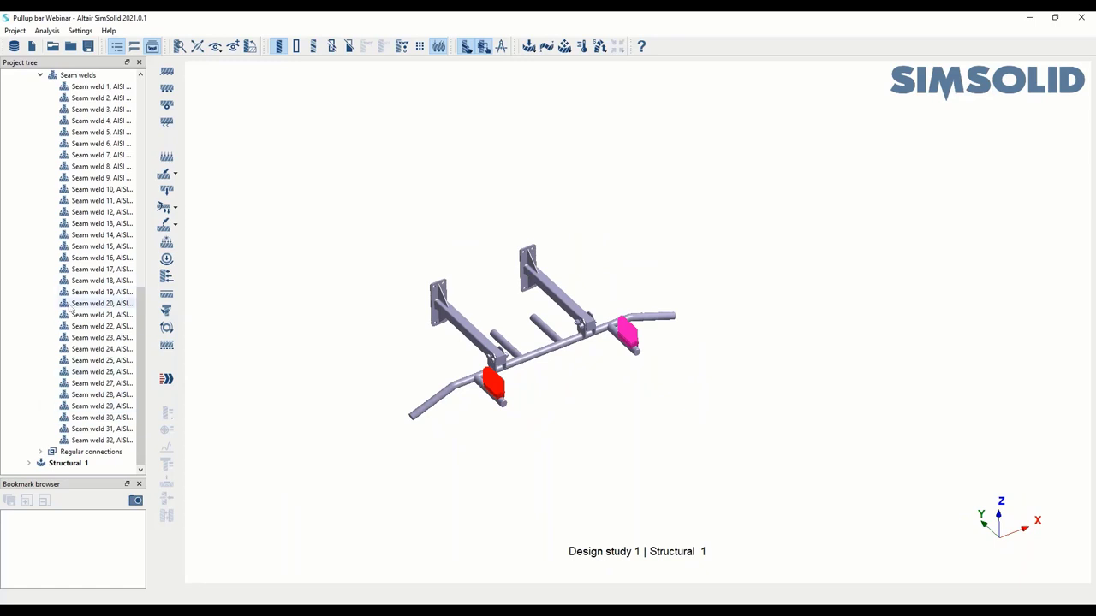
pyautogui.scroll(4, 80, 212)
pyautogui.scroll(10, 81, 211)
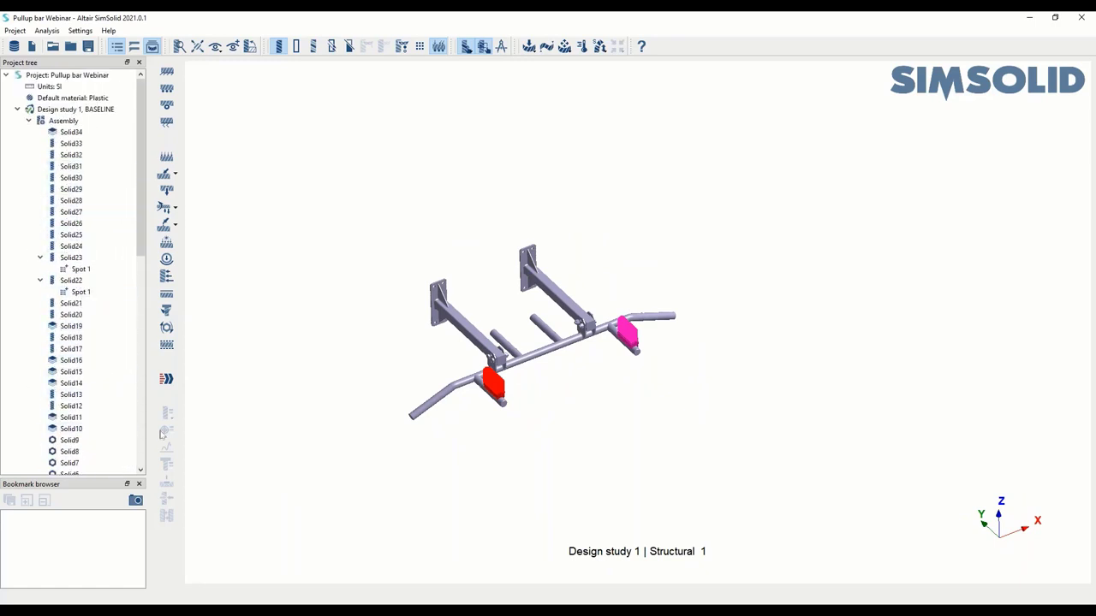
pyautogui.click(167, 381)
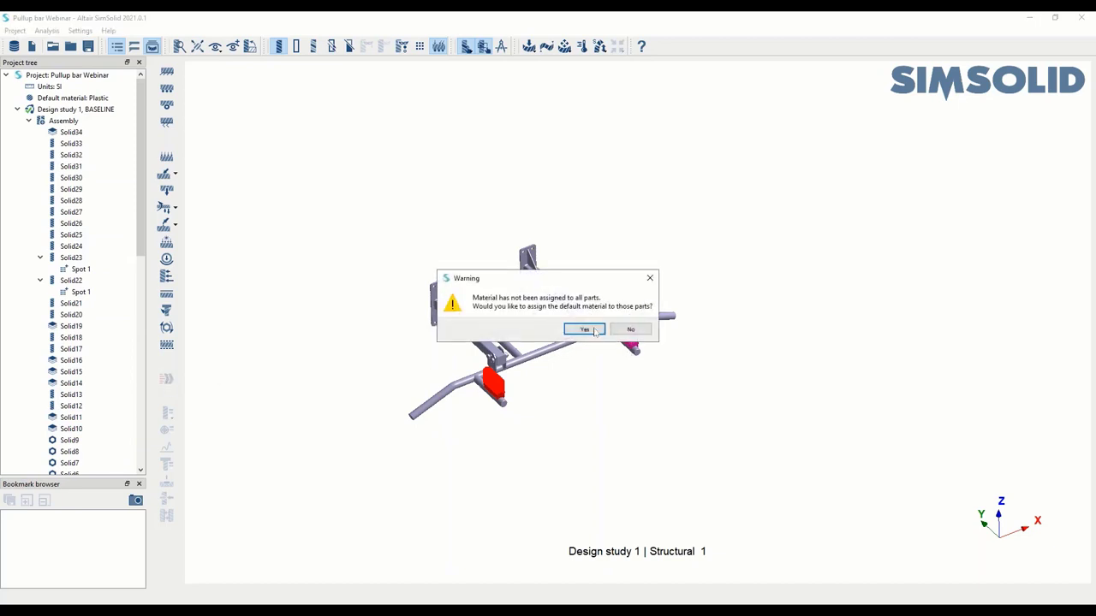
pyautogui.click(585, 330)
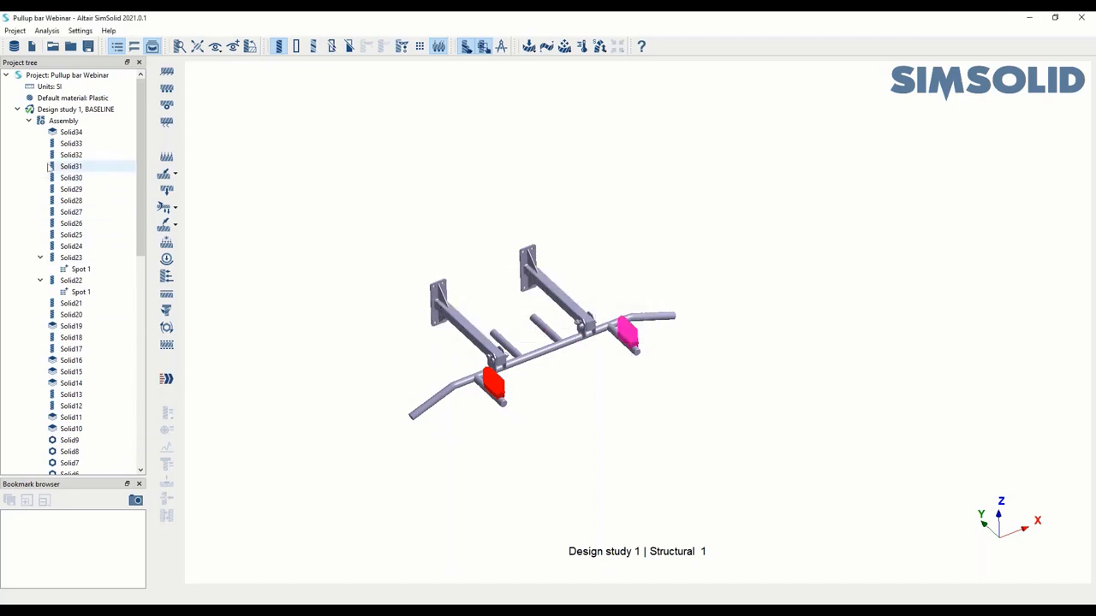
# Apply the generic material Steel to all parts of the assembly.
pyautogui.click(63, 120)
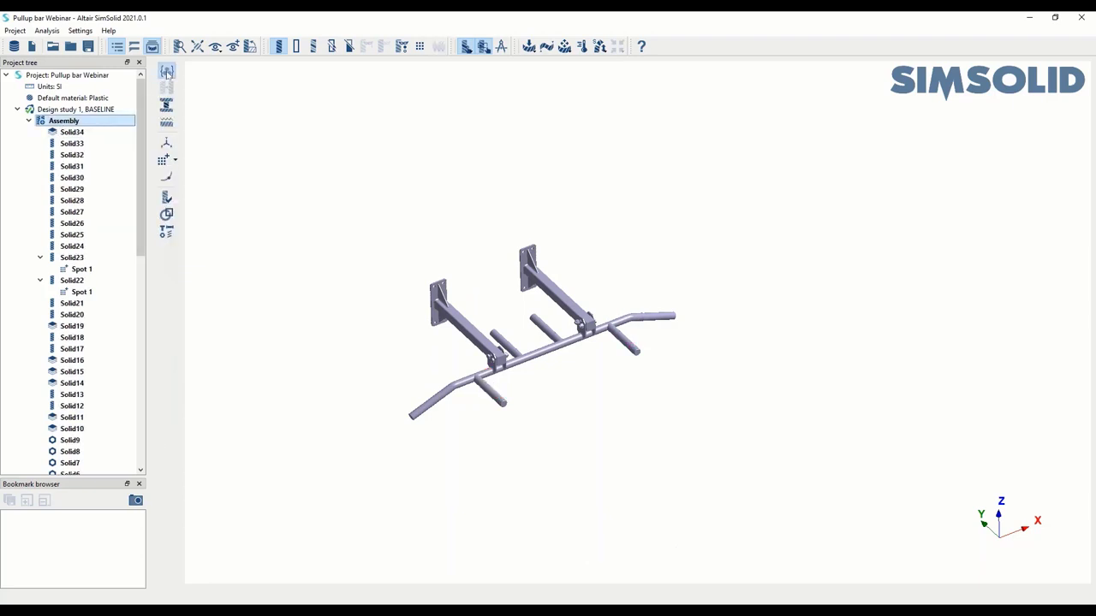
pyautogui.click(167, 72)
pyautogui.click(333, 184)
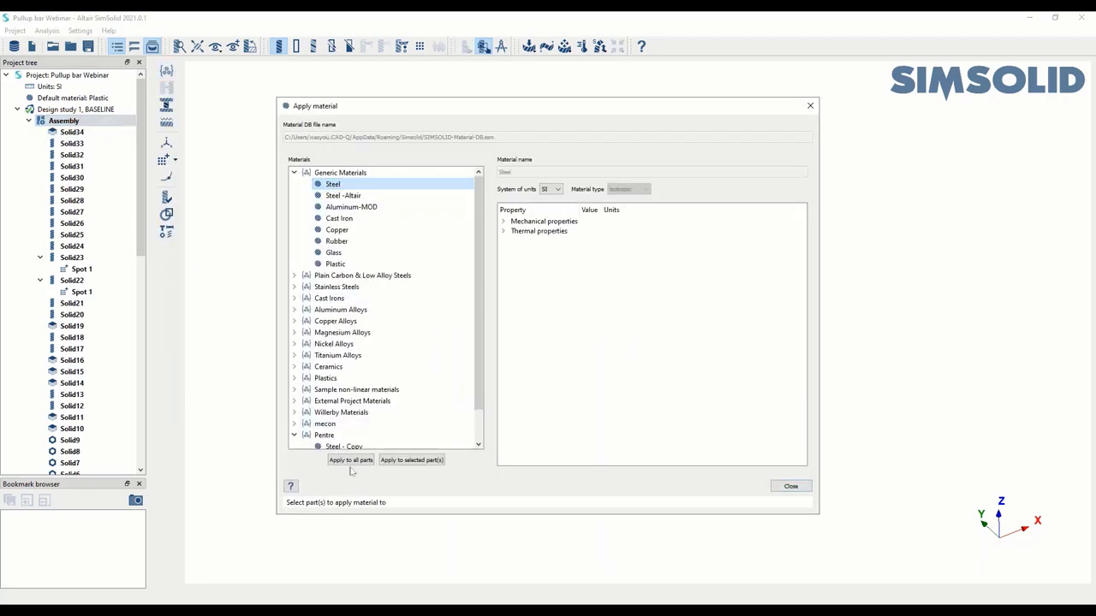
pyautogui.click(351, 460)
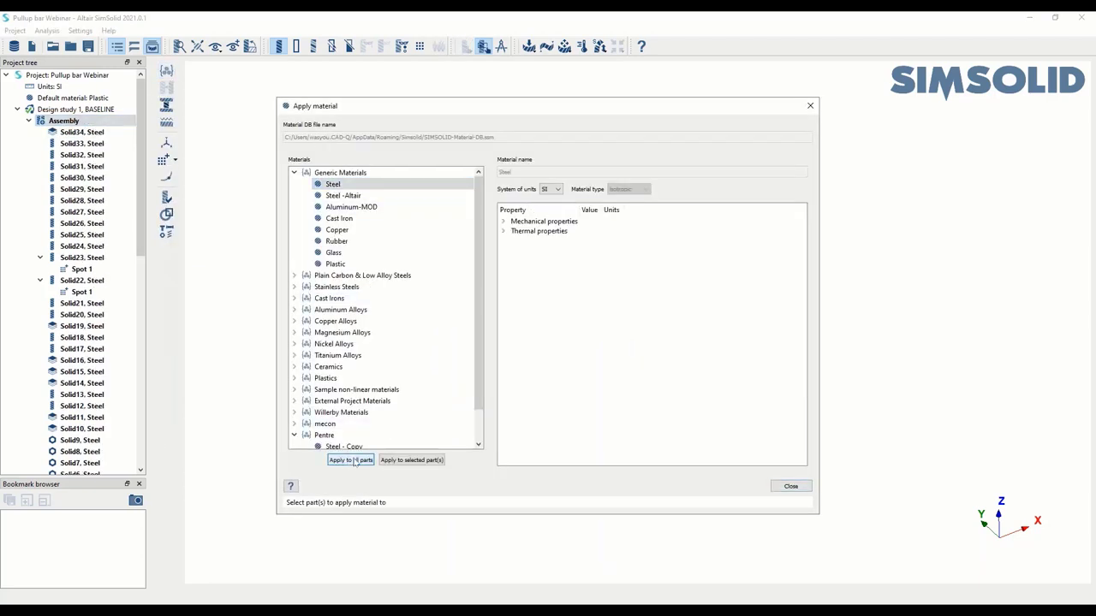
pyautogui.click(791, 486)
# Collapse the Assembly and Connections branches and expand Structural 1 to show its settings and loads.
pyautogui.click(28, 120)
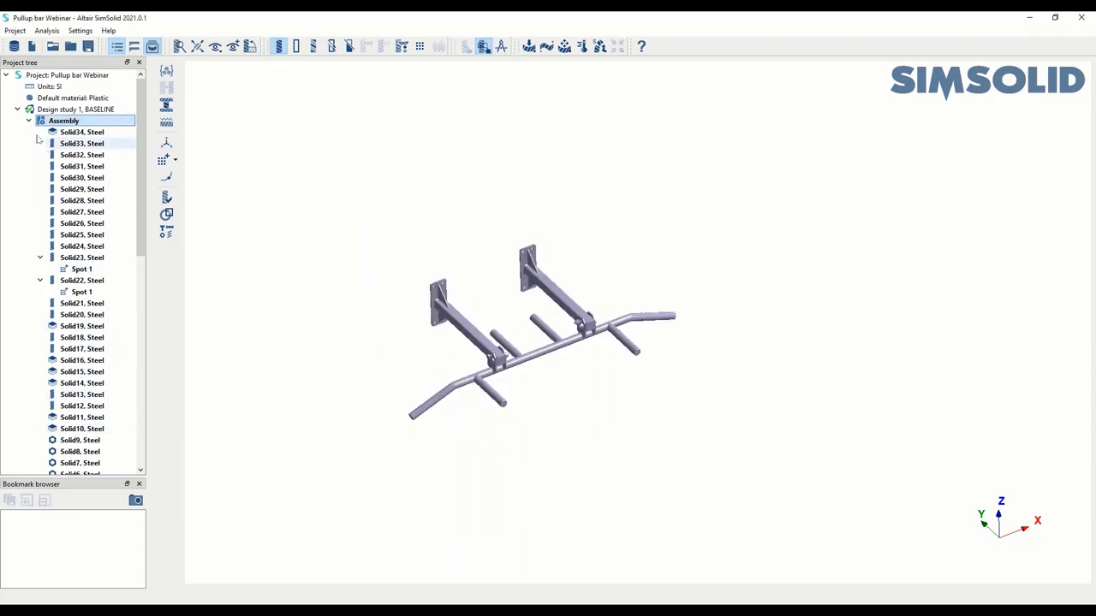
pyautogui.click(28, 132)
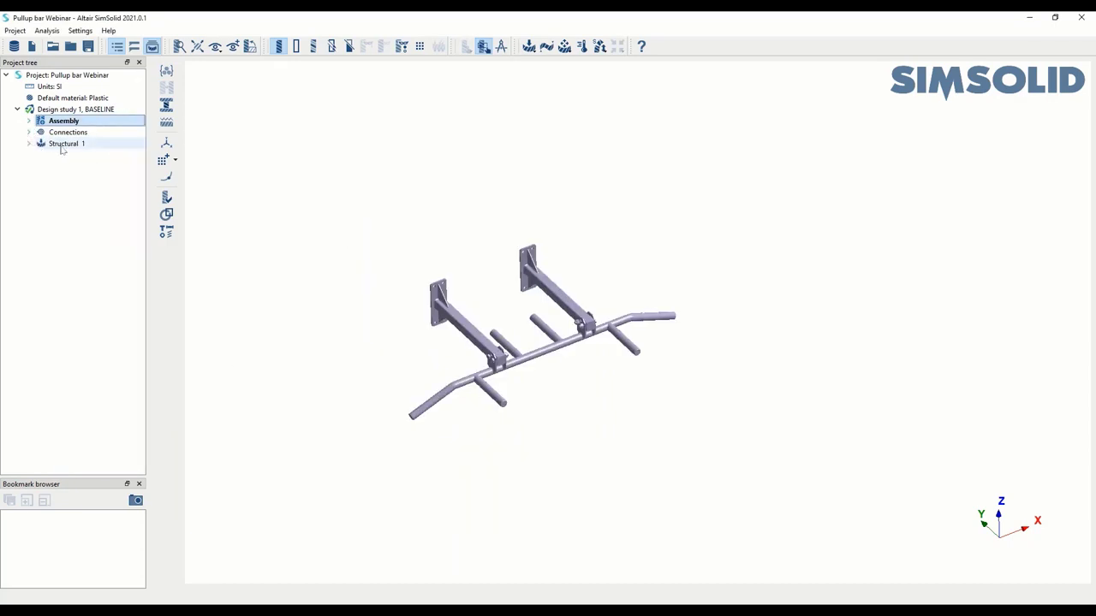
pyautogui.click(67, 144)
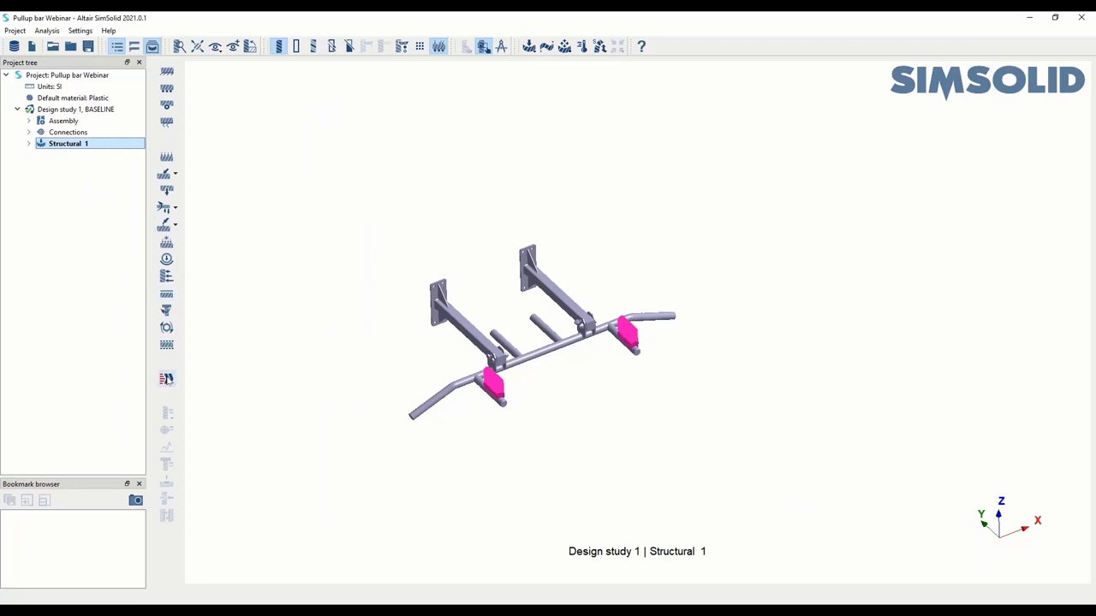
pyautogui.click(29, 144)
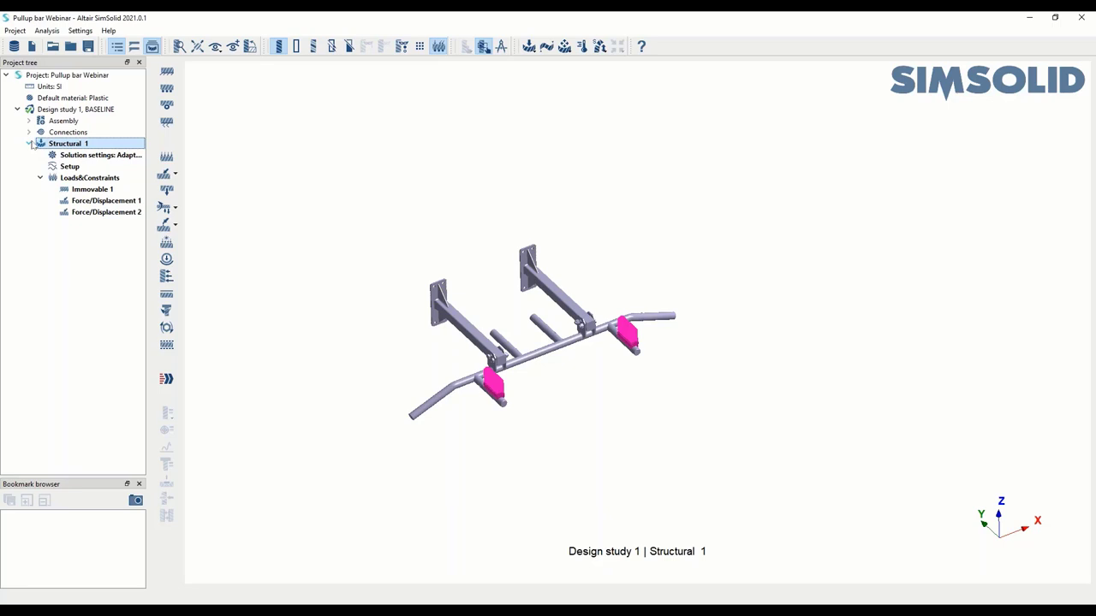
# Review the Adapt for stress and Custom objectives in Structural 1's solution settings and keep Adapt for stiffness.
pyautogui.doubleClick(101, 156)
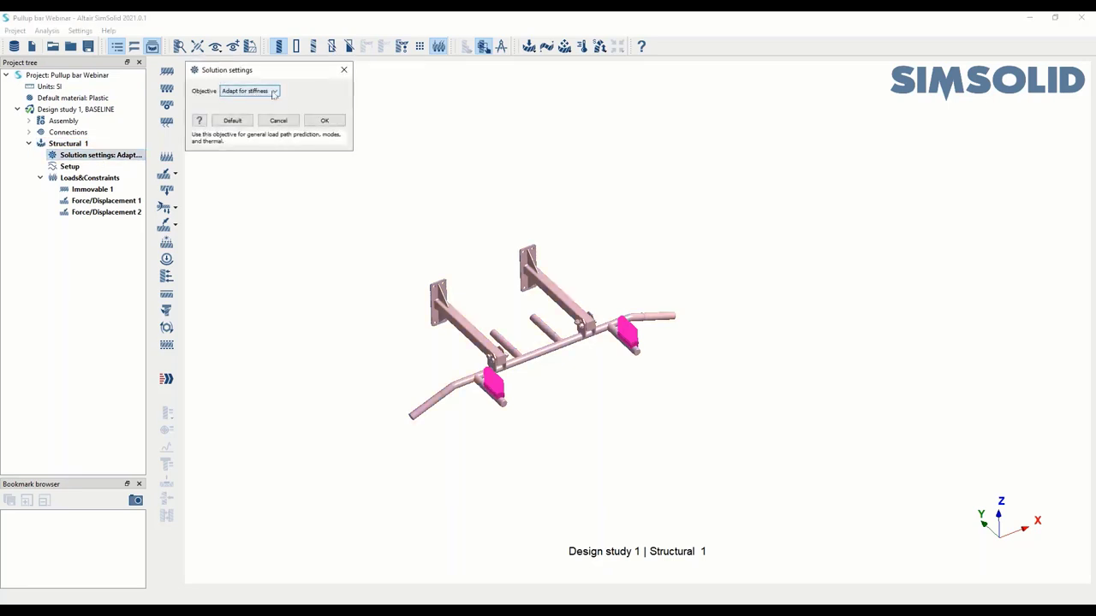
pyautogui.click(275, 91)
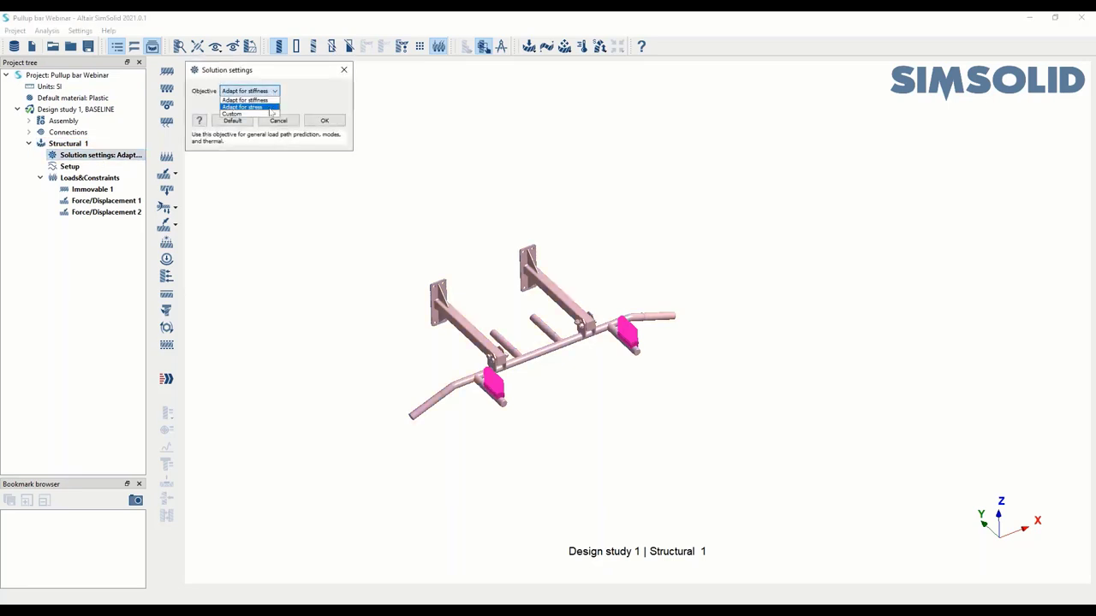
pyautogui.click(270, 108)
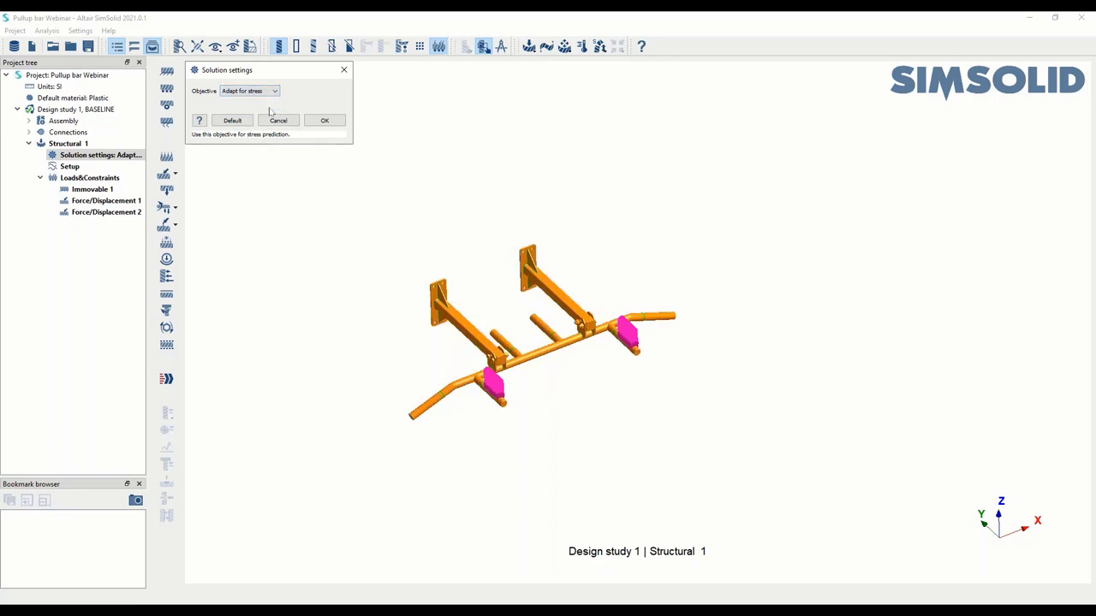
pyautogui.click(274, 91)
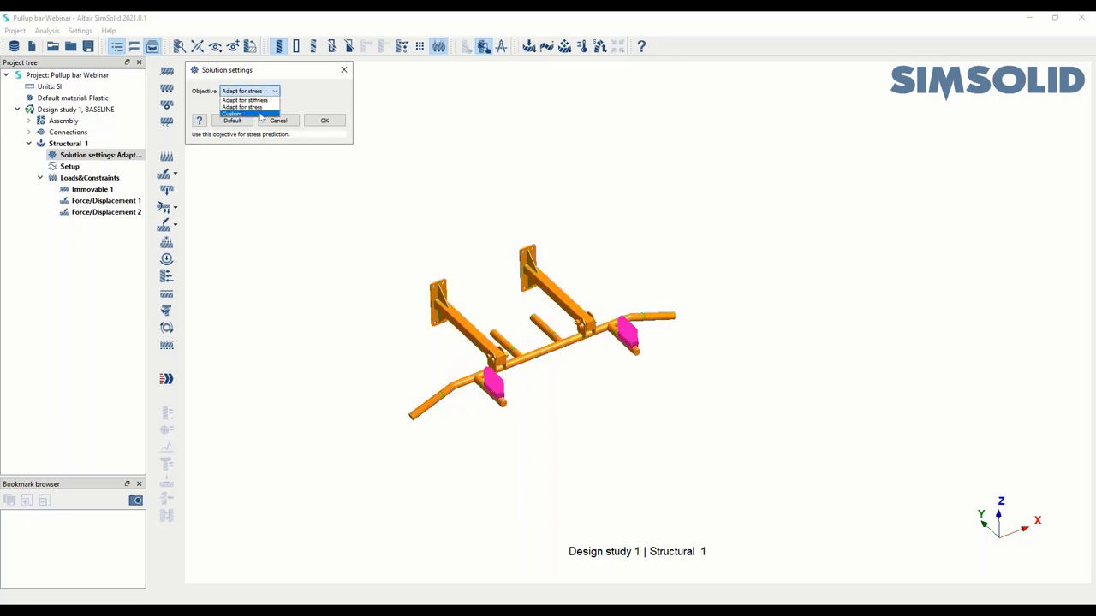
pyautogui.click(261, 114)
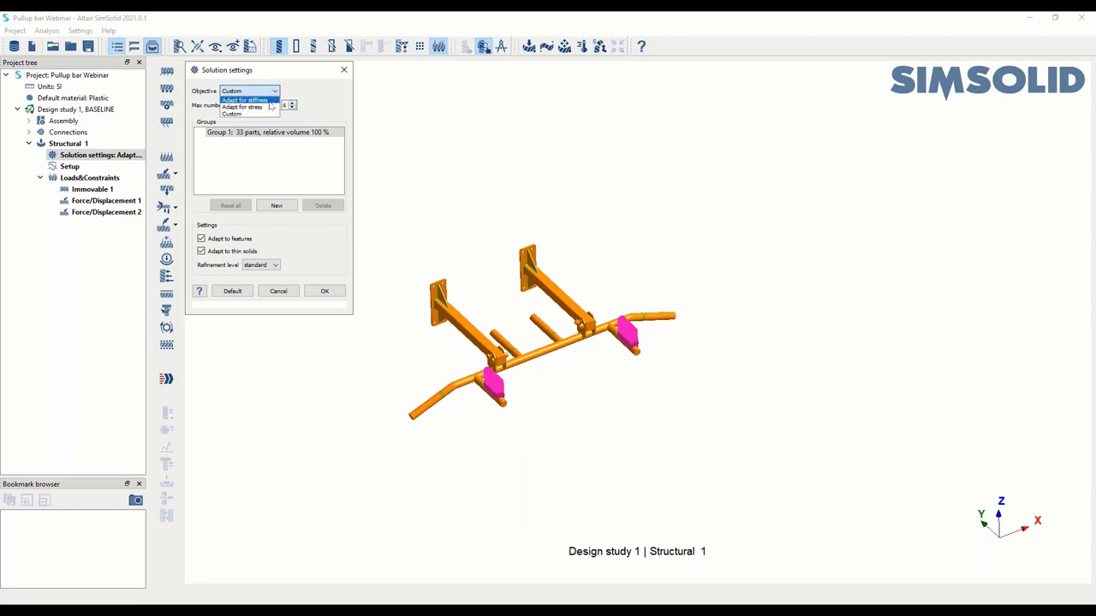
pyautogui.click(270, 101)
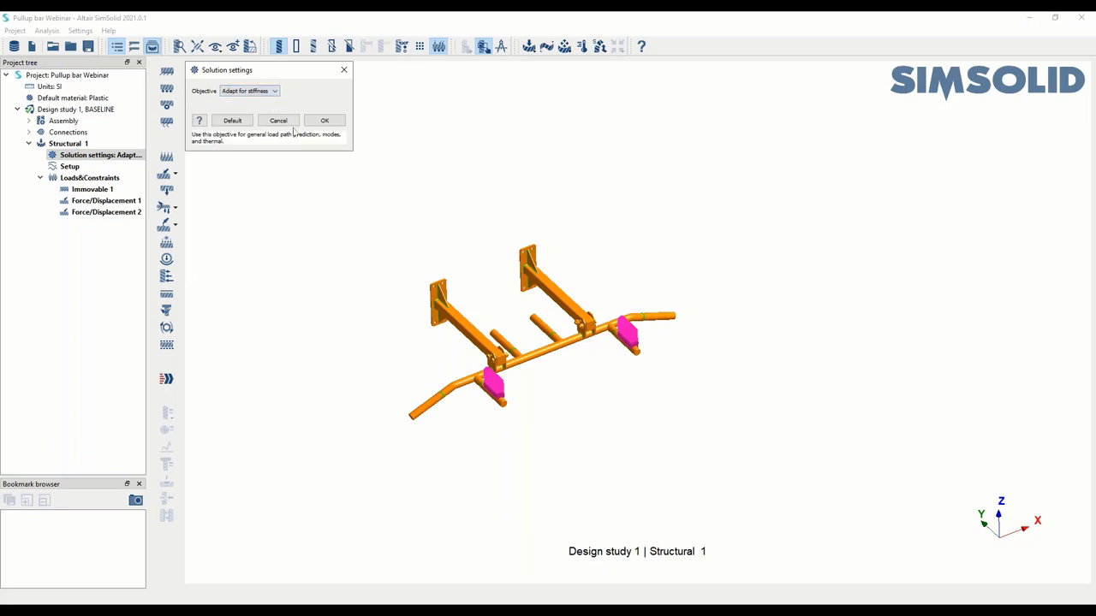
pyautogui.click(327, 120)
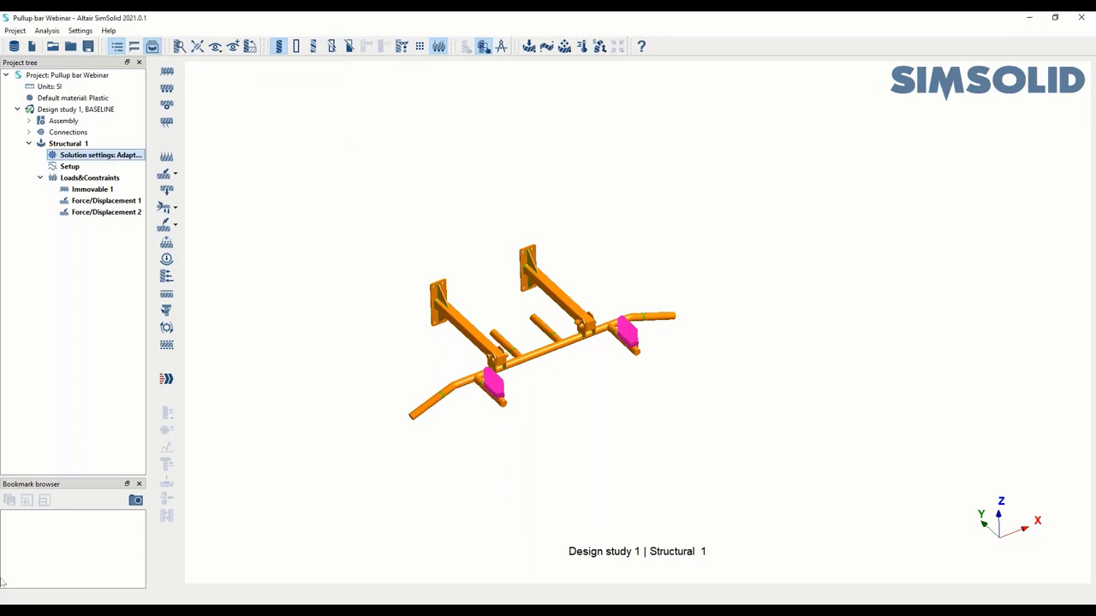
# Solve the Structural 1 analysis and display its Displacement Magnitude plot.
pyautogui.click(166, 379)
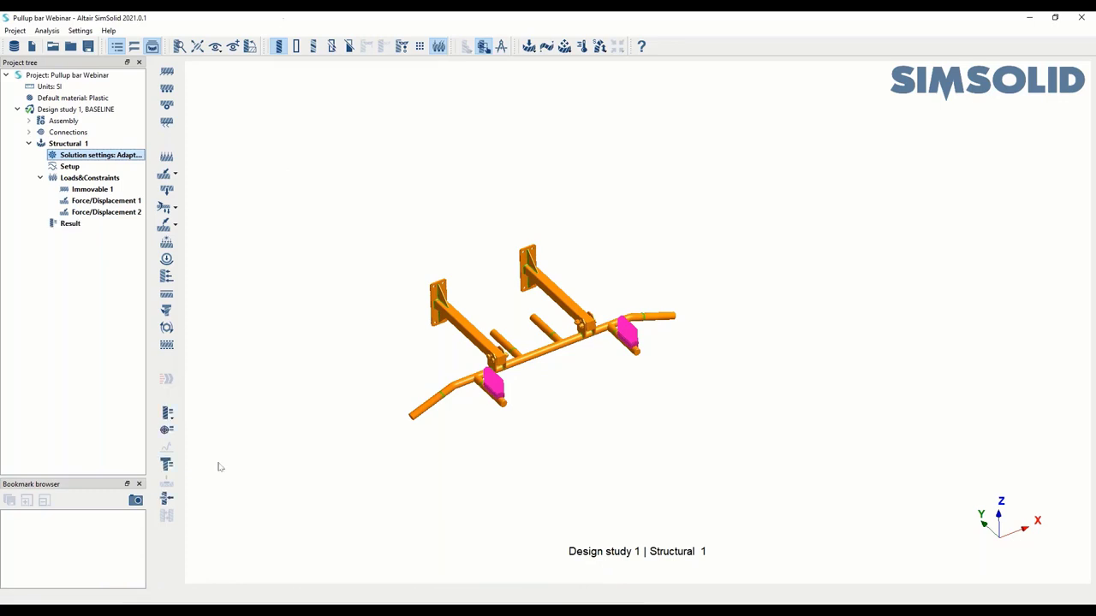
pyautogui.click(168, 415)
pyautogui.moveTo(208, 413)
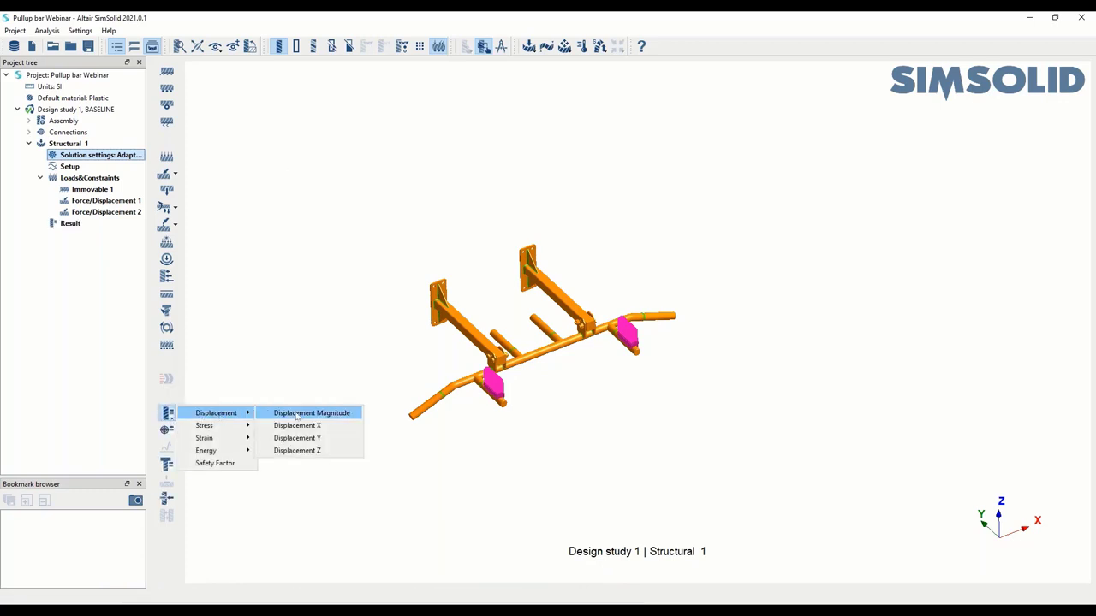
pyautogui.click(309, 412)
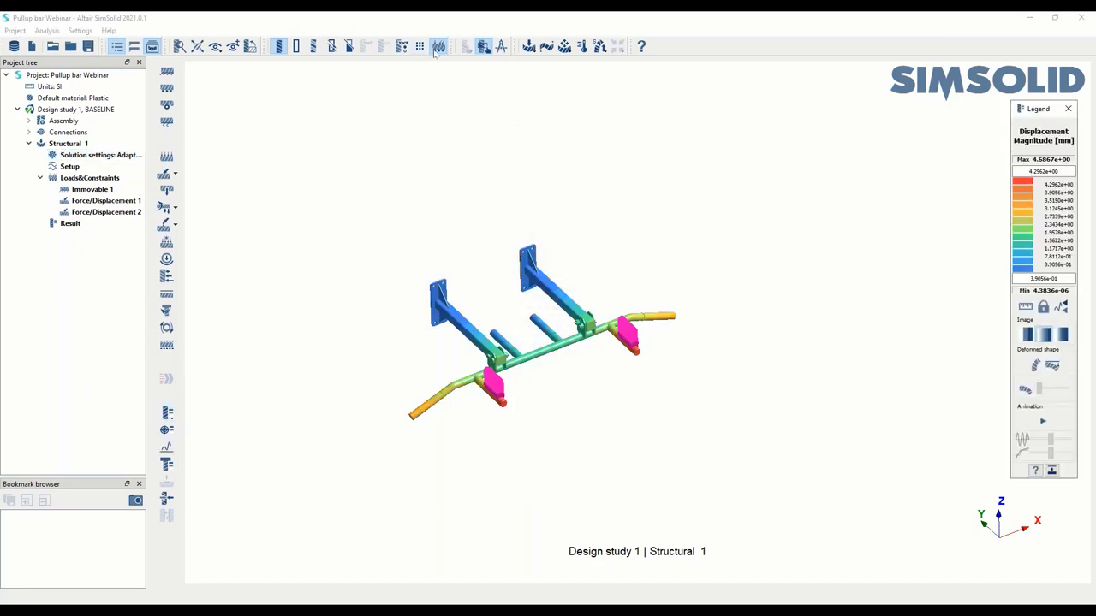
# Hide the load symbols and bookmark a close-up displacement view of the left arm's bolted bracket joint.
pyautogui.scroll(3, 490, 387)
pyautogui.scroll(5, 486, 395)
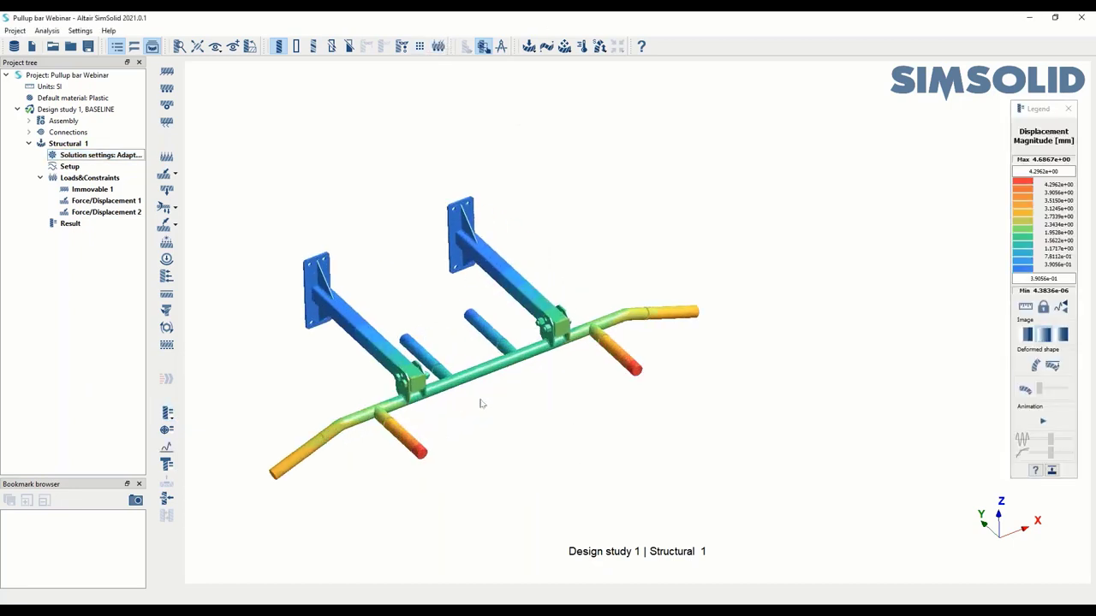
pyautogui.scroll(4, 561, 398)
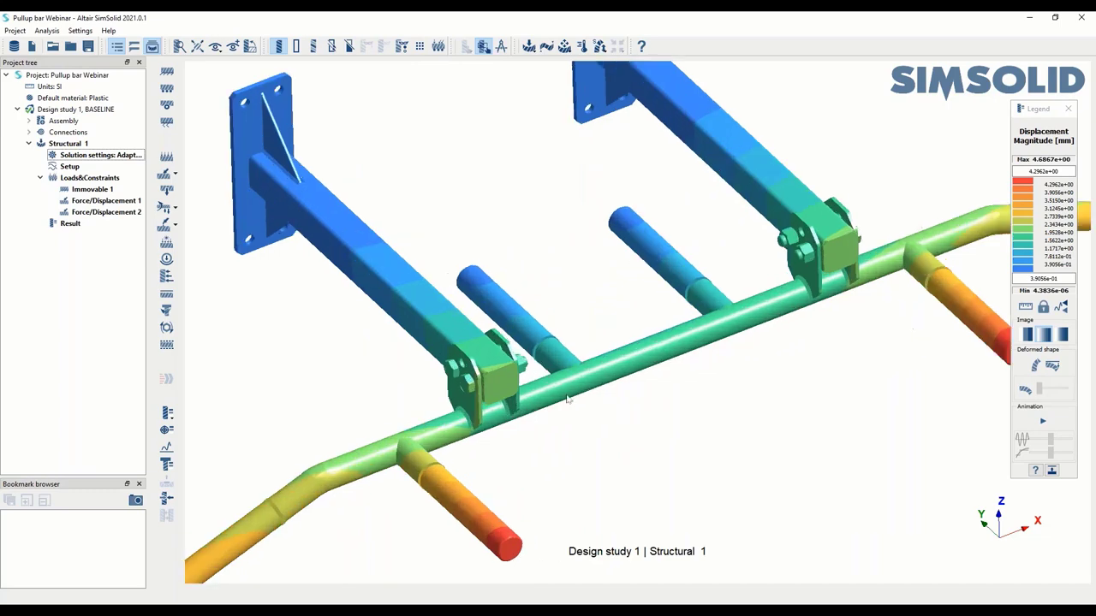
pyautogui.moveTo(570, 436); pyautogui.dragTo(623, 460, button='middle')
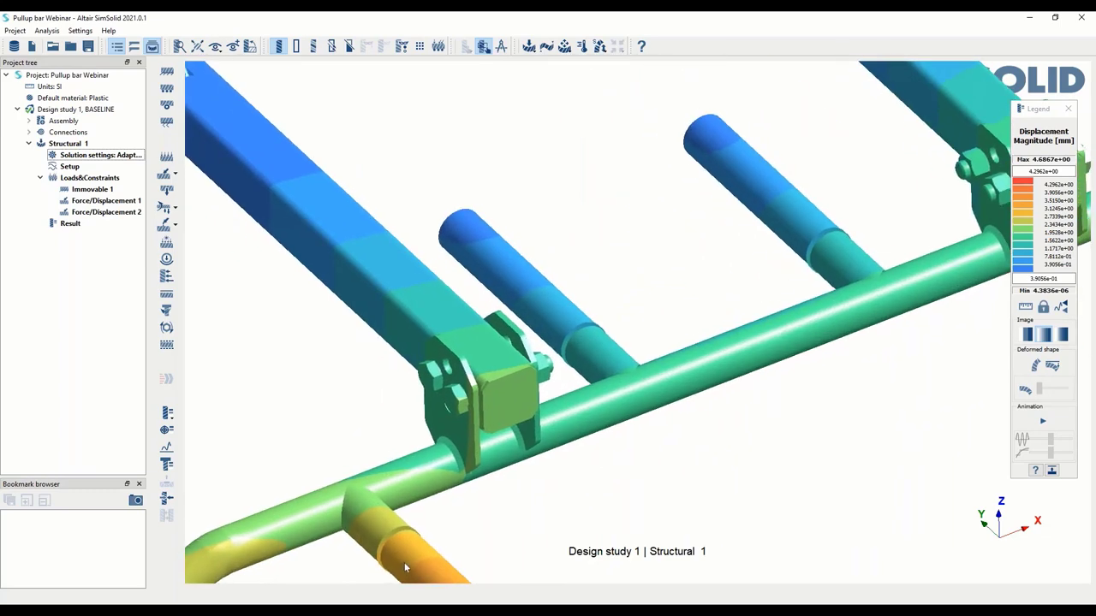
pyautogui.scroll(5, 596, 409)
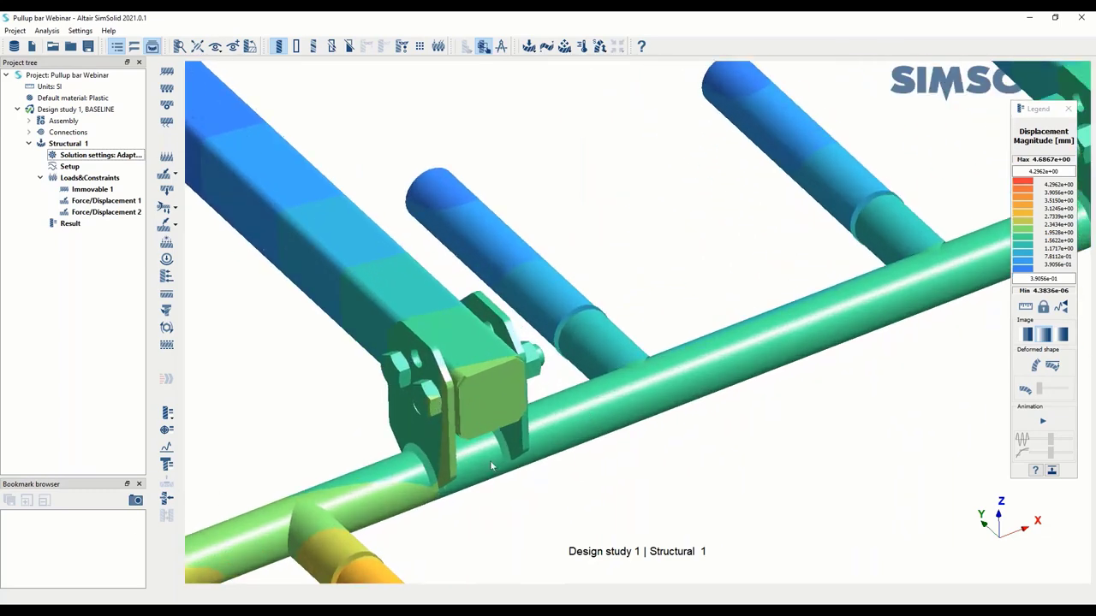
pyautogui.scroll(4, 490, 460)
pyautogui.click(135, 502)
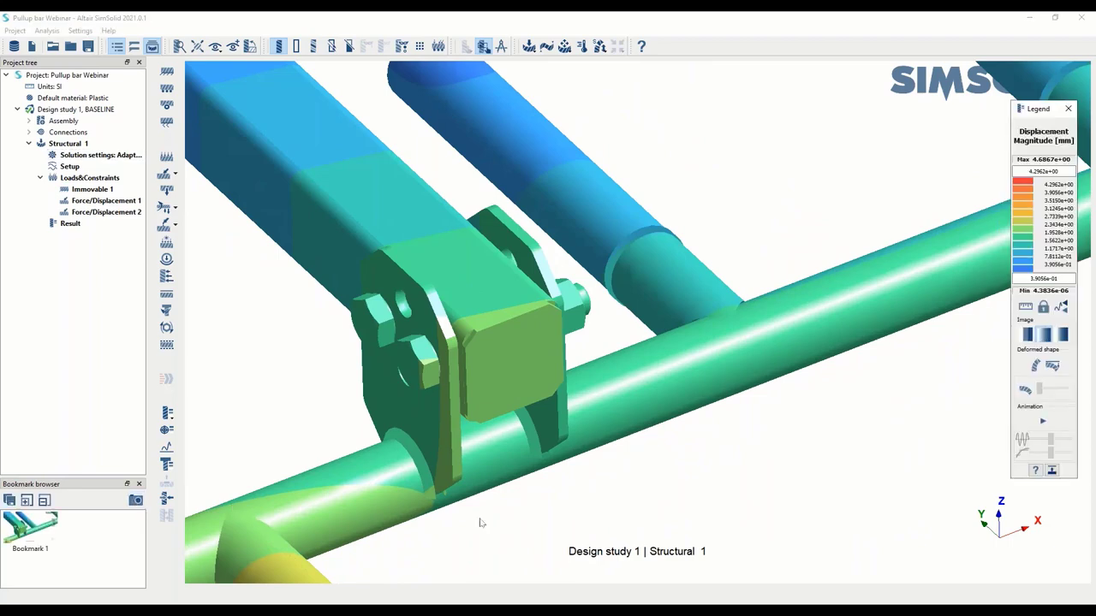
# Display the Von Mises Stress plot with the whole pull-up bar in view.
pyautogui.scroll(-5, 548, 486)
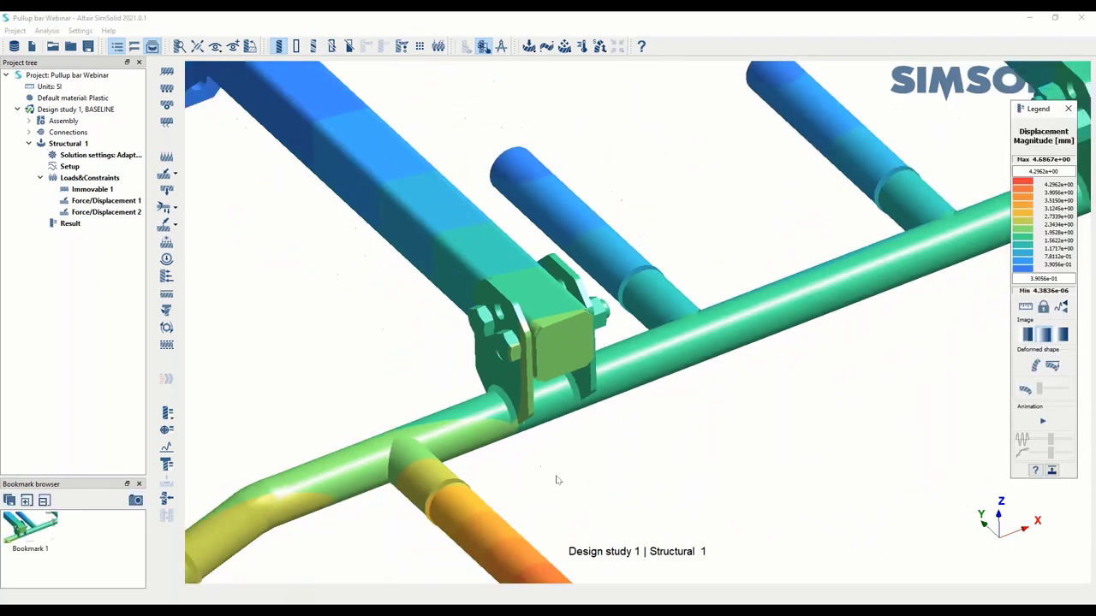
pyautogui.scroll(-3, 583, 474)
pyautogui.moveTo(679, 440); pyautogui.dragTo(570, 440, button='right')
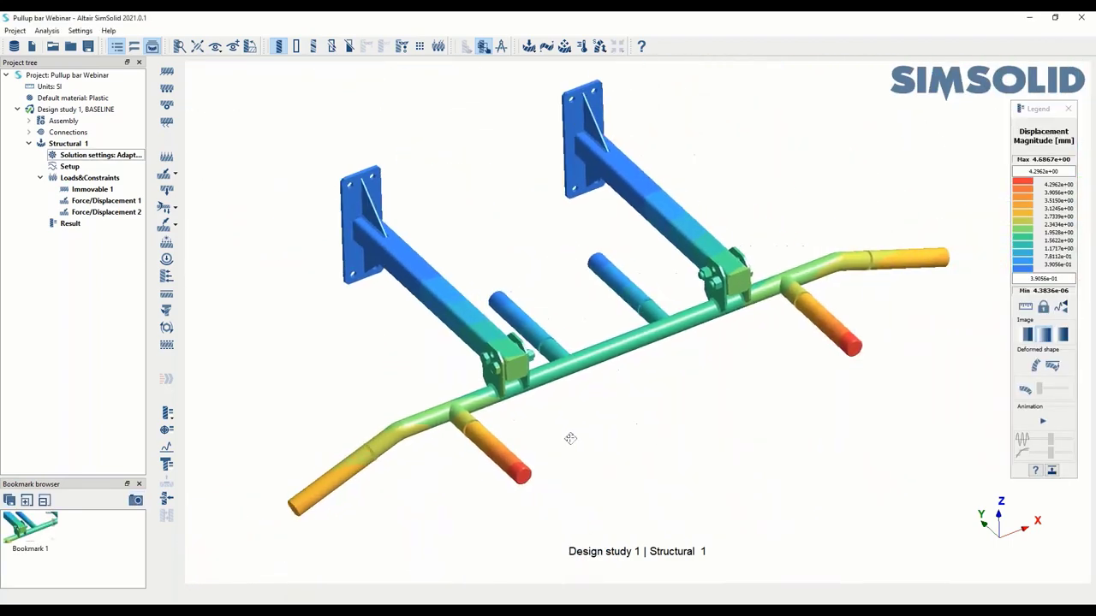
pyautogui.click(168, 413)
pyautogui.moveTo(216, 426)
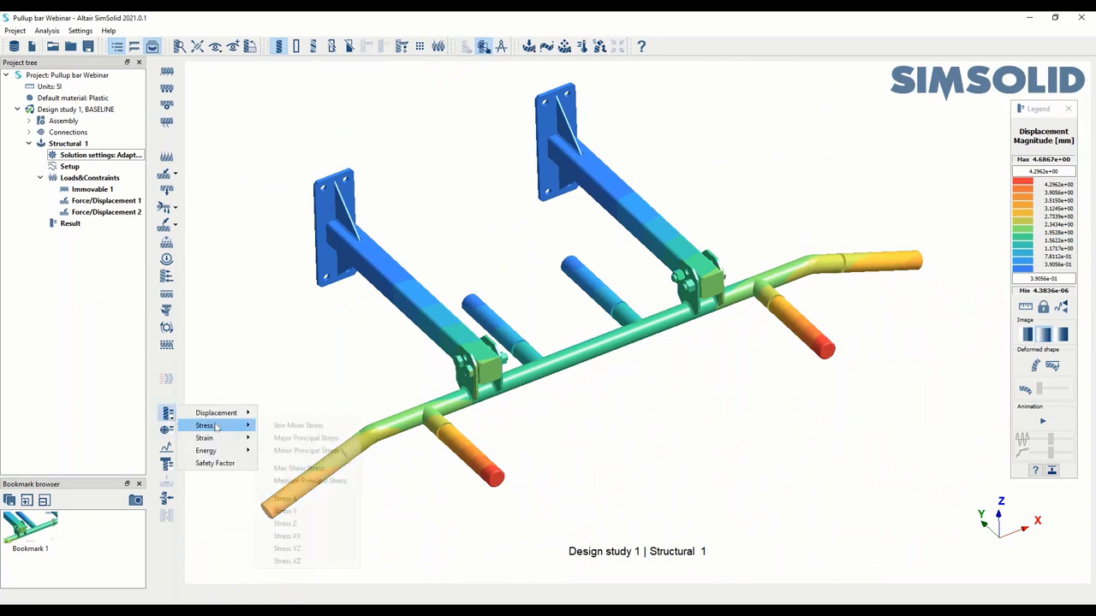
pyautogui.click(291, 425)
# Set the upper limit of the Von Mises stress legend to 100 MPa.
pyautogui.doubleClick(1043, 171)
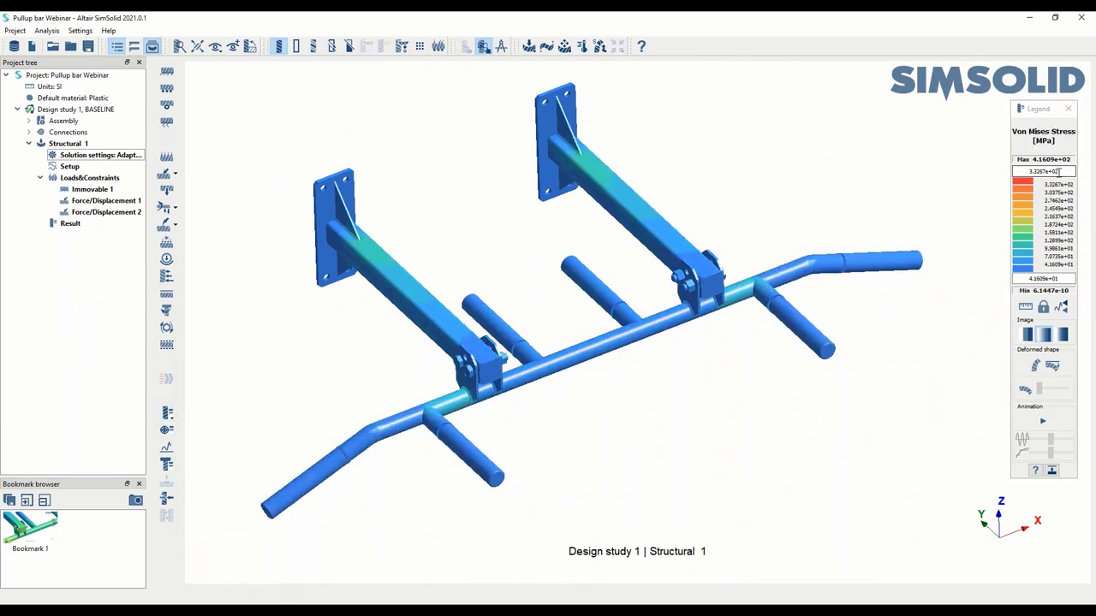
pyautogui.write('100')
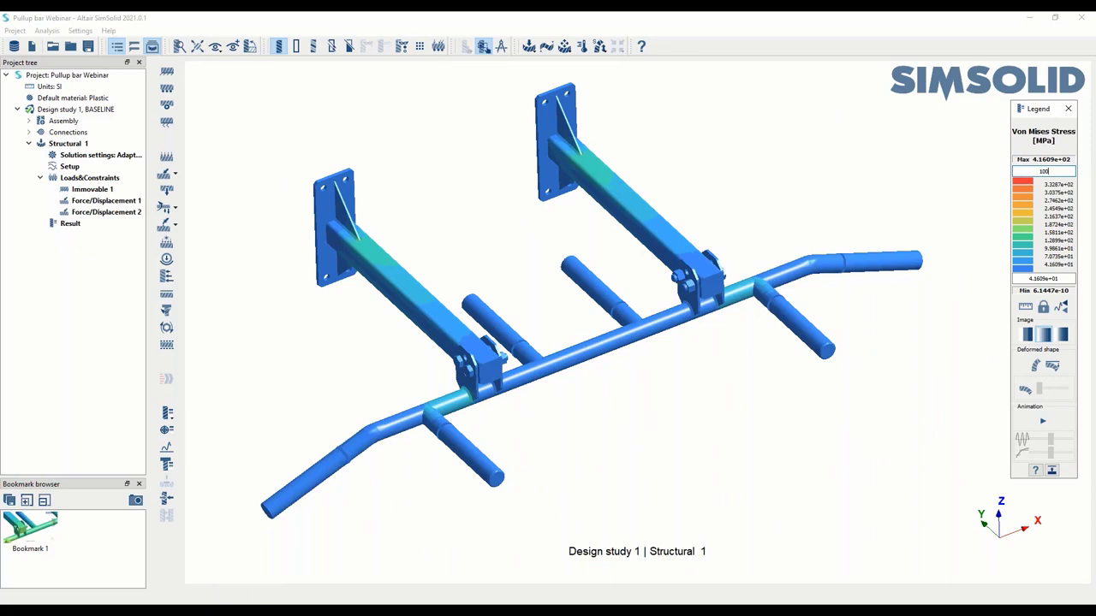
pyautogui.press('Return')
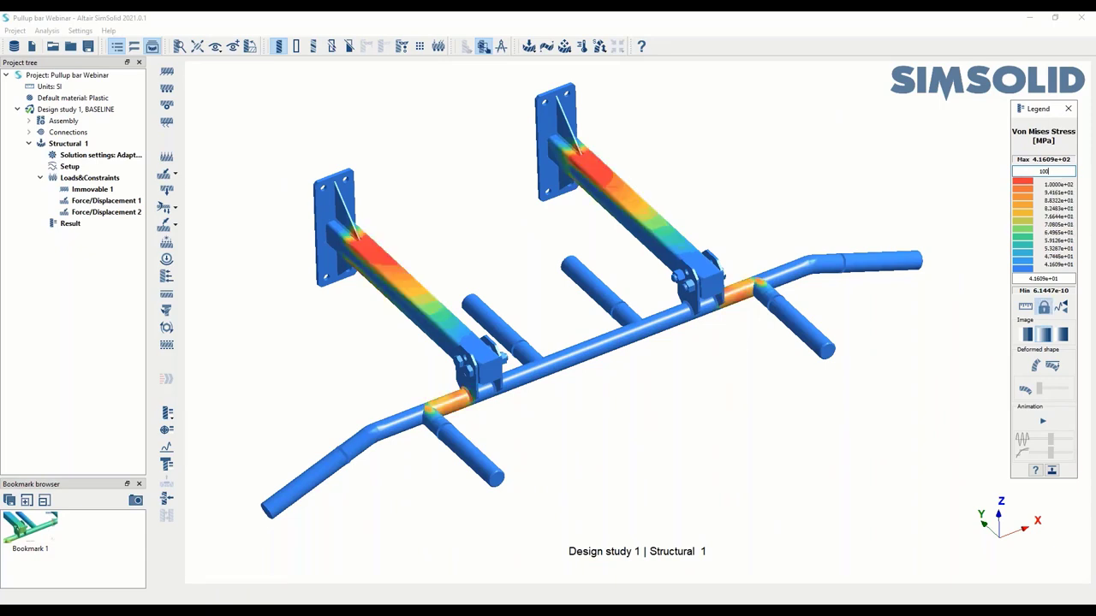
# Bookmark the rescaled Von Mises stress view and start the animation of the deformed shape.
pyautogui.click(135, 502)
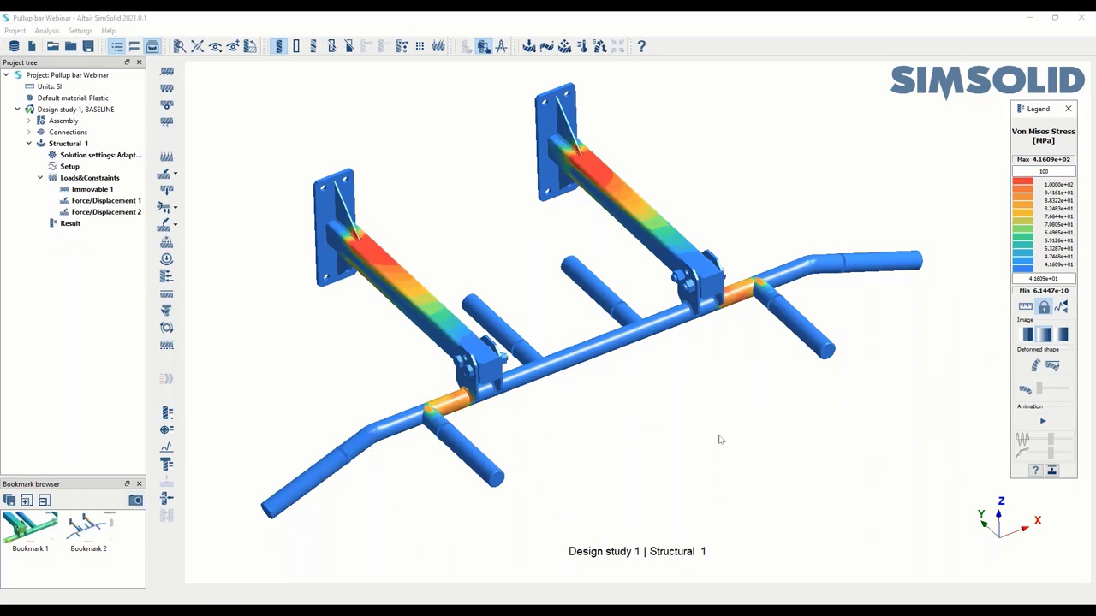
pyautogui.click(1043, 421)
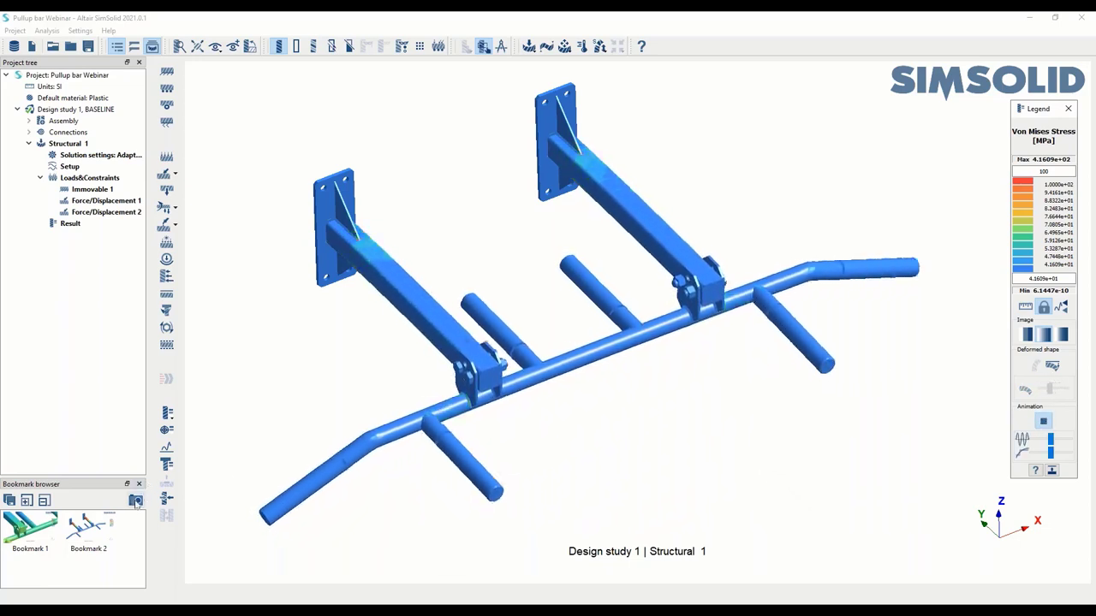
# Bookmark the animated Von Mises stress view, then recall the saved displacement and Von Mises stress bookmarks.
pyautogui.click(135, 502)
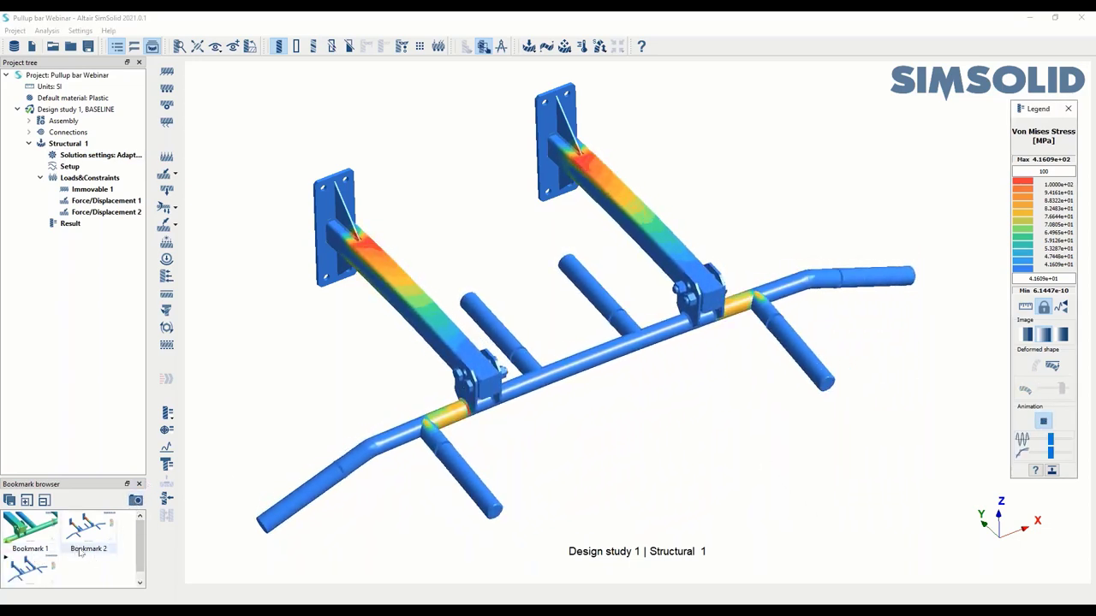
pyautogui.click(31, 529)
pyautogui.click(88, 531)
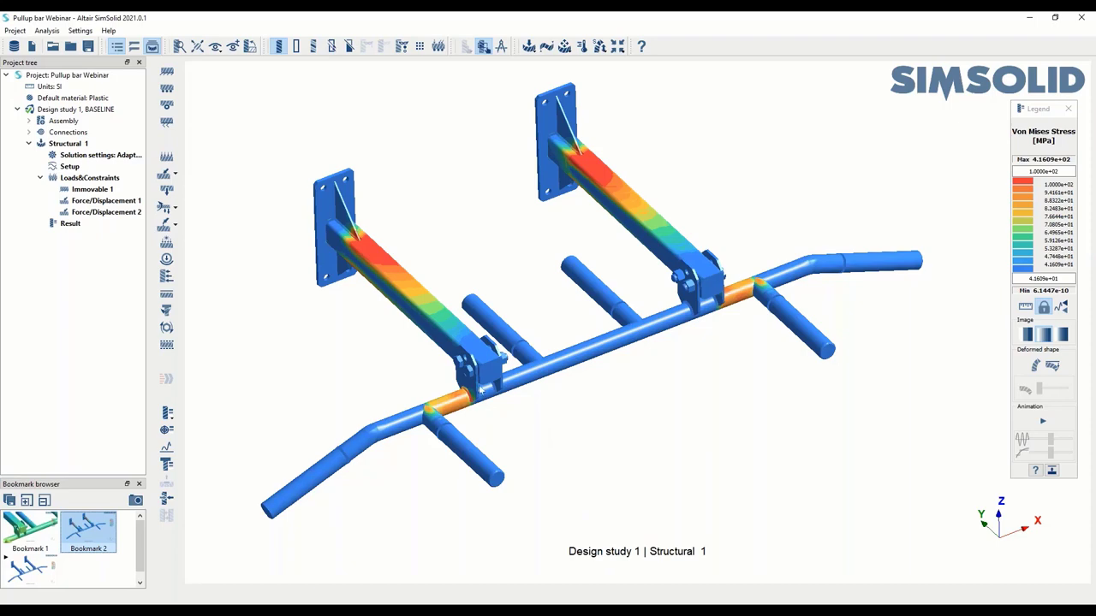
# Examine the bolt/nut forces in an enlarged table, isolating individual bolts of the bracket joints in the model.
pyautogui.scroll(10, 480, 390)
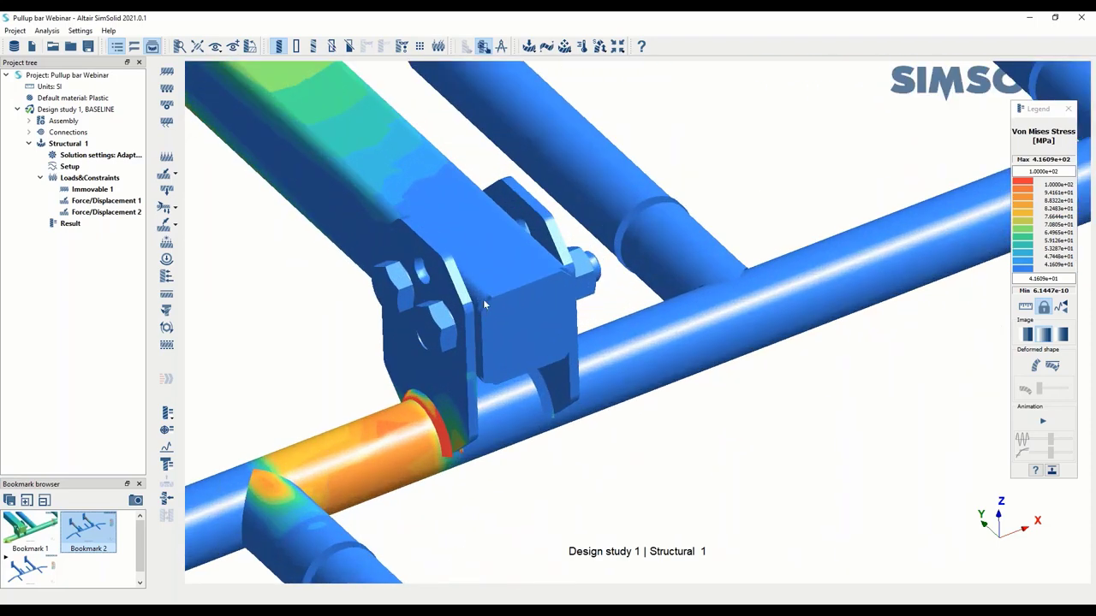
pyautogui.click(168, 468)
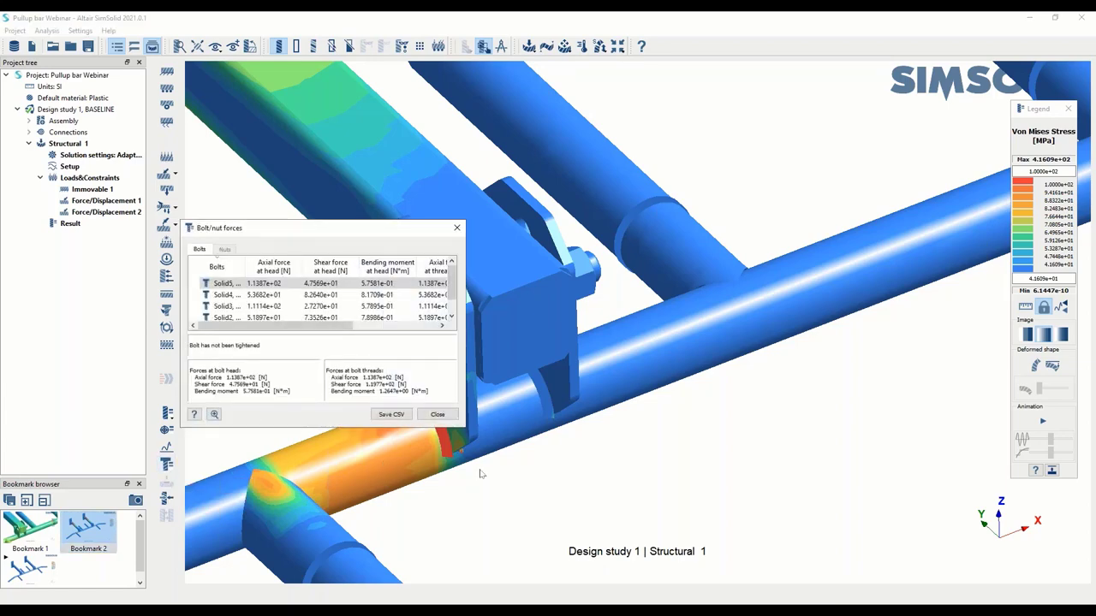
pyautogui.moveTo(386, 232); pyautogui.dragTo(802, 177)
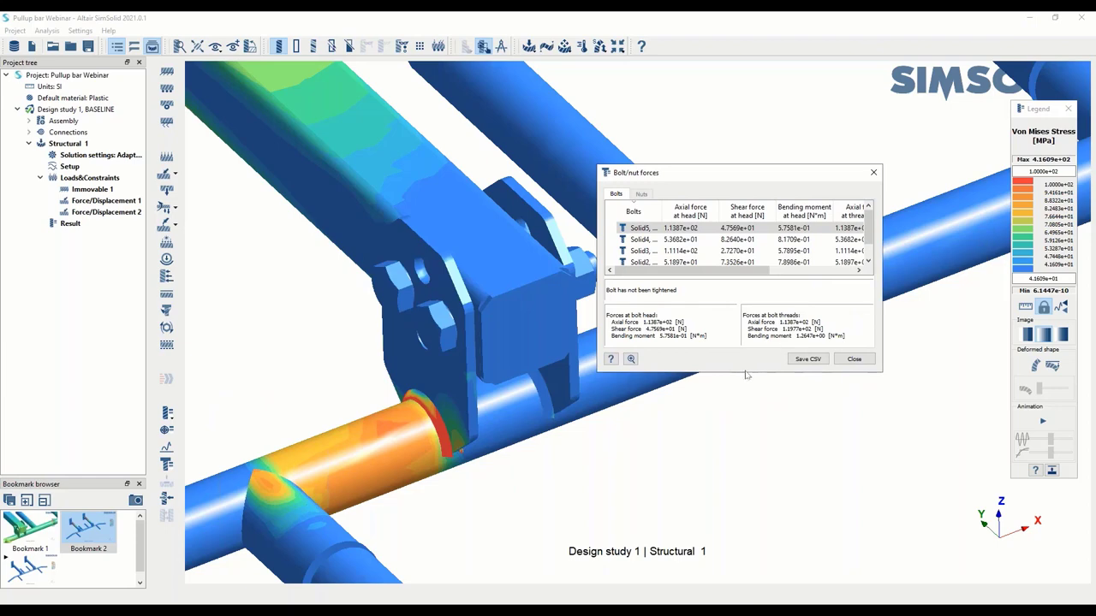
pyautogui.moveTo(744, 372); pyautogui.dragTo(744, 484)
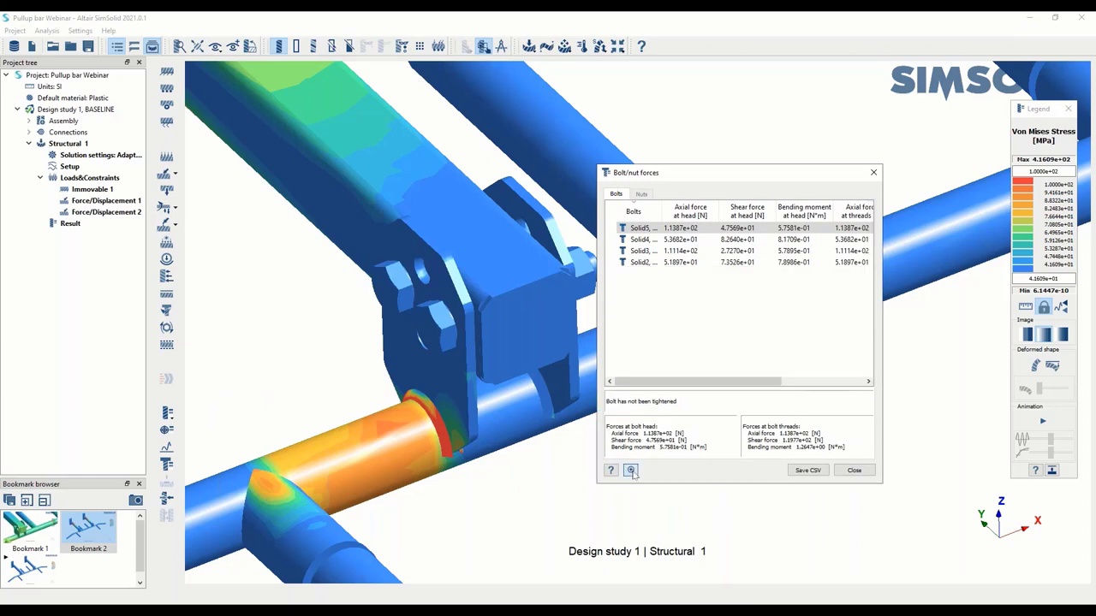
pyautogui.click(630, 470)
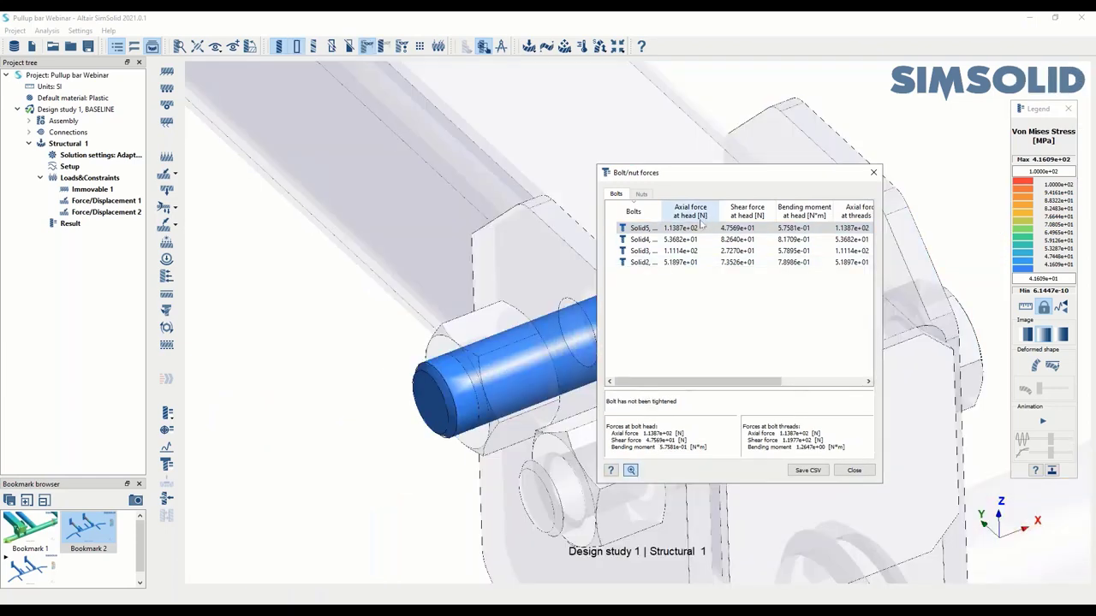
pyautogui.click(689, 250)
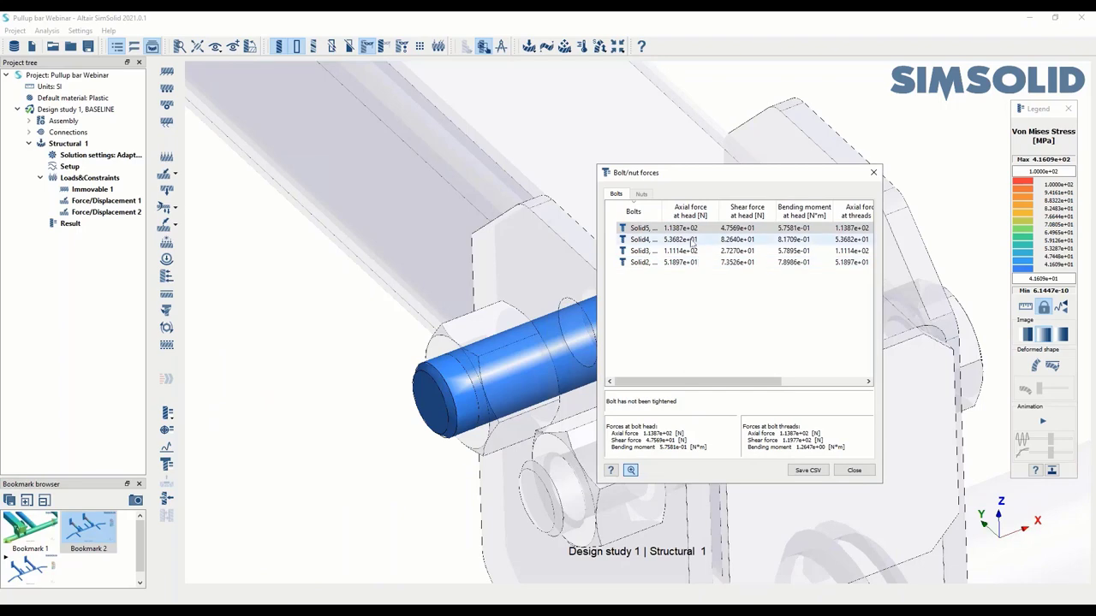
pyautogui.click(686, 263)
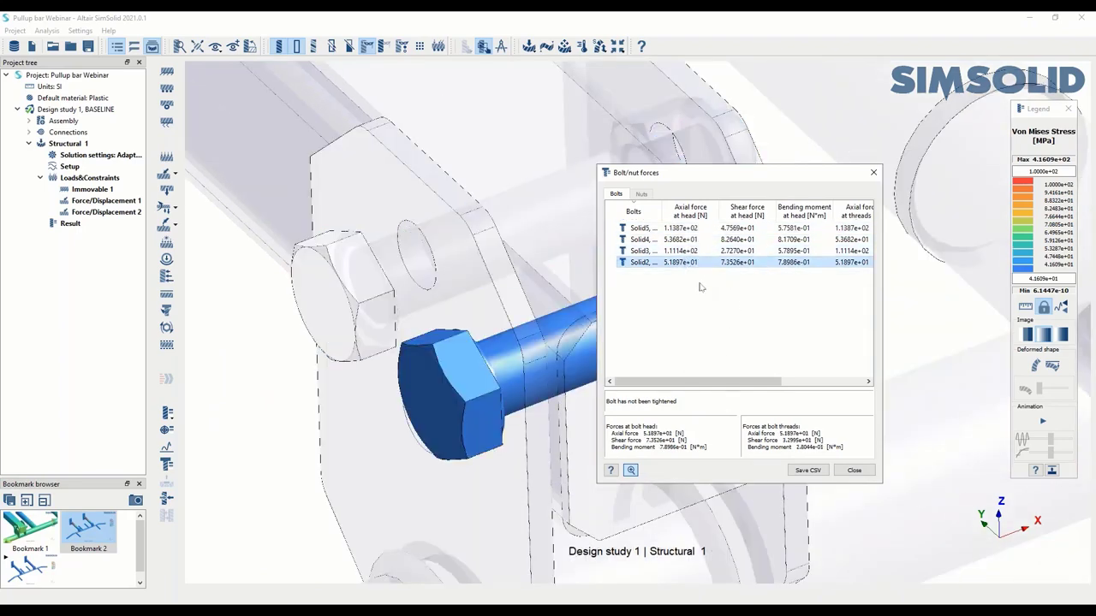
pyautogui.click(854, 471)
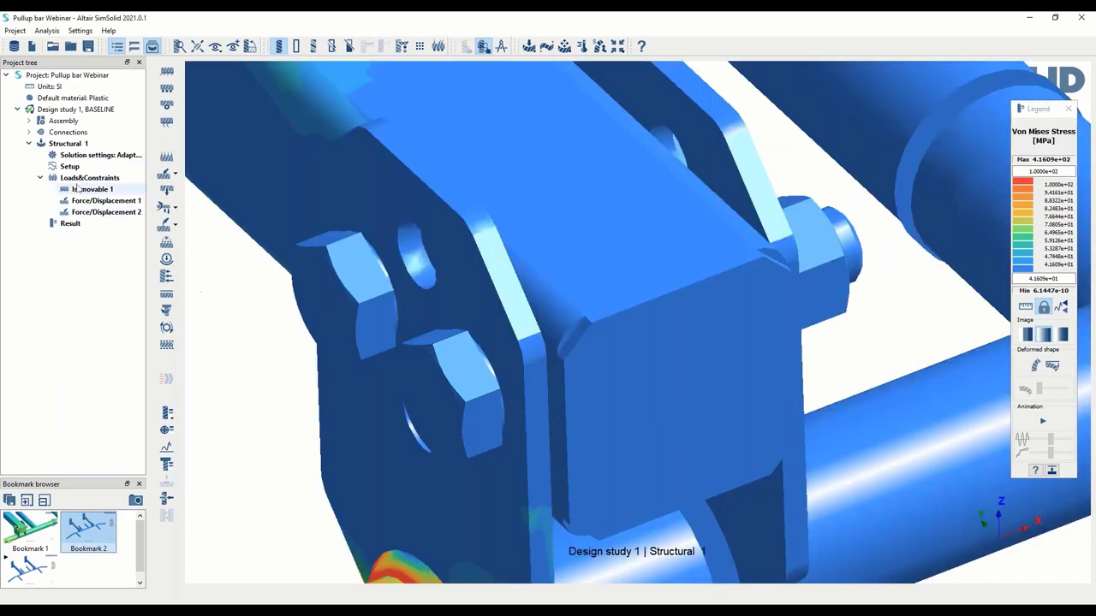
# Duplicate the Structural 1 analysis with its constraints and loads.
pyautogui.rightClick(67, 144)
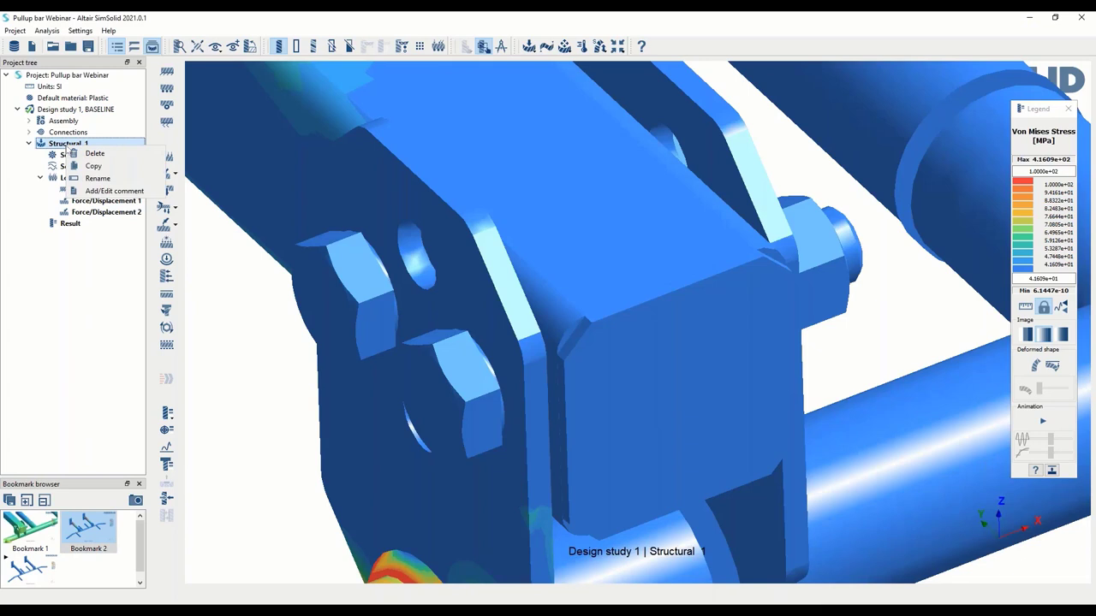
pyautogui.click(94, 166)
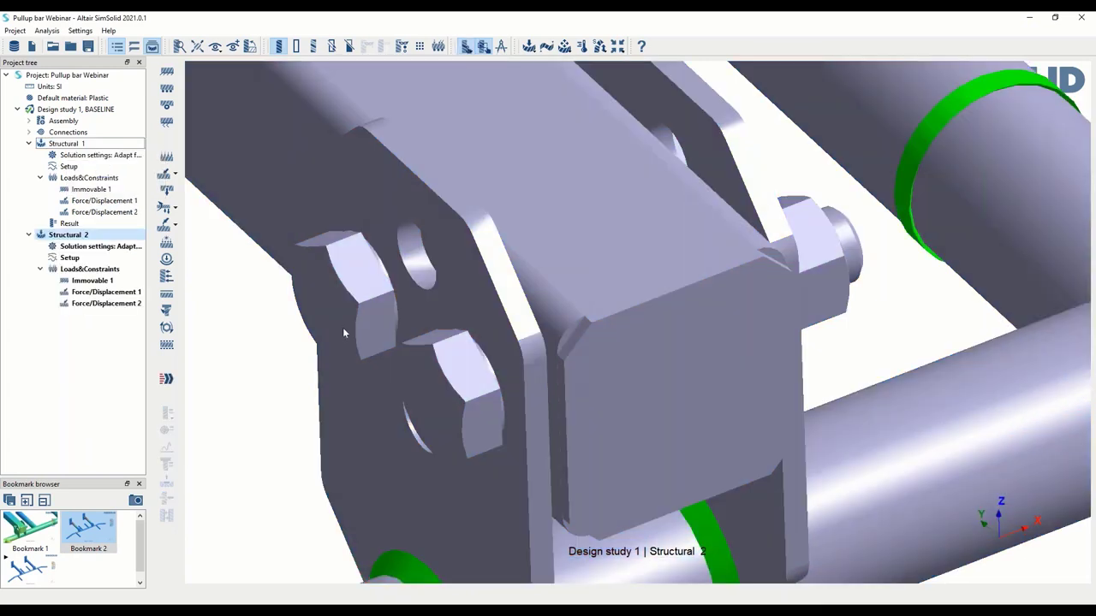
# Start a part contact review for Structural 2 with the left arm and the two bracket plates bolted to its sides.
pyautogui.scroll(-6, 382, 365)
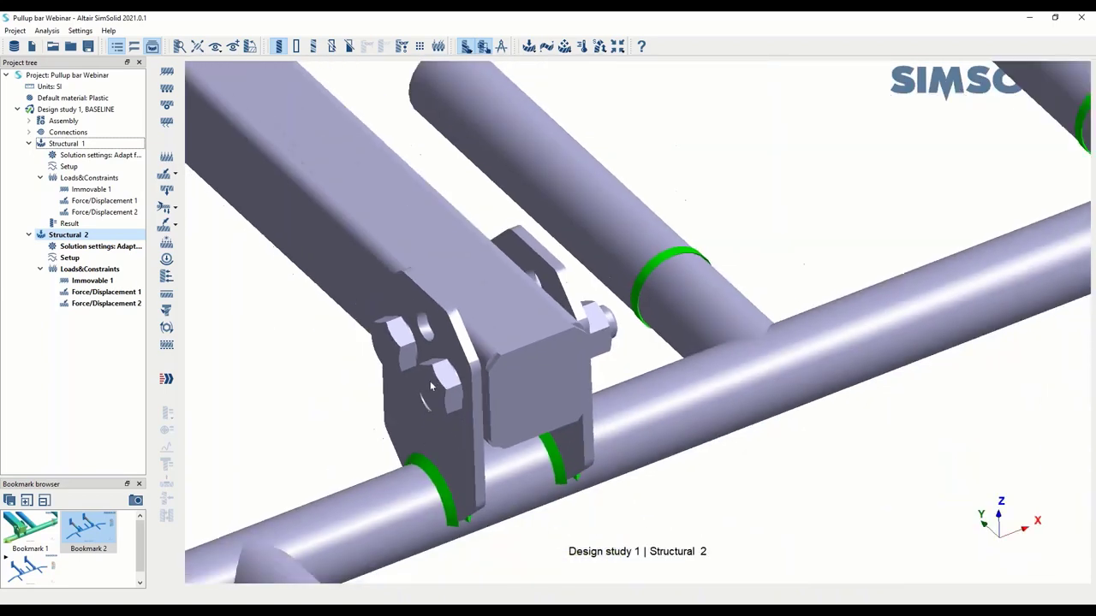
pyautogui.moveTo(332, 368); pyautogui.dragTo(355, 304, button='right')
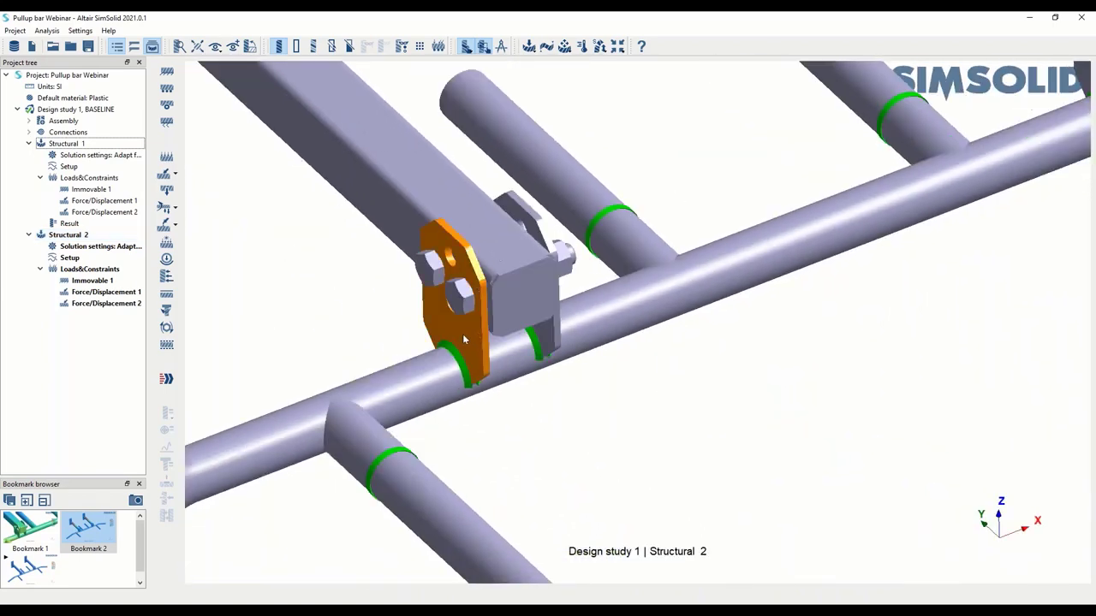
pyautogui.rightClick(463, 334)
pyautogui.click(521, 491)
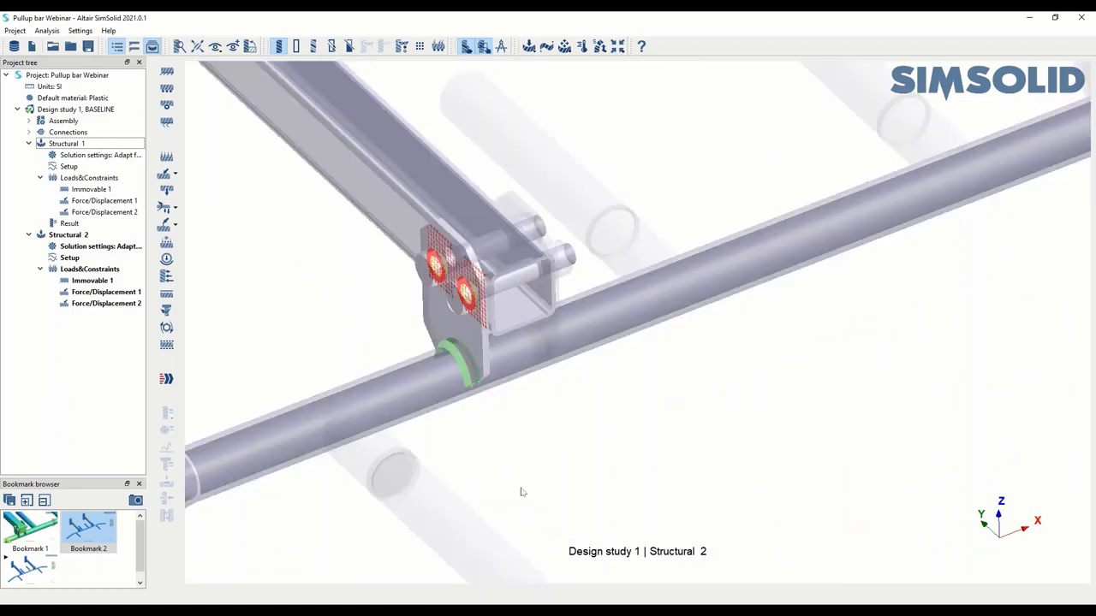
pyautogui.click(430, 199)
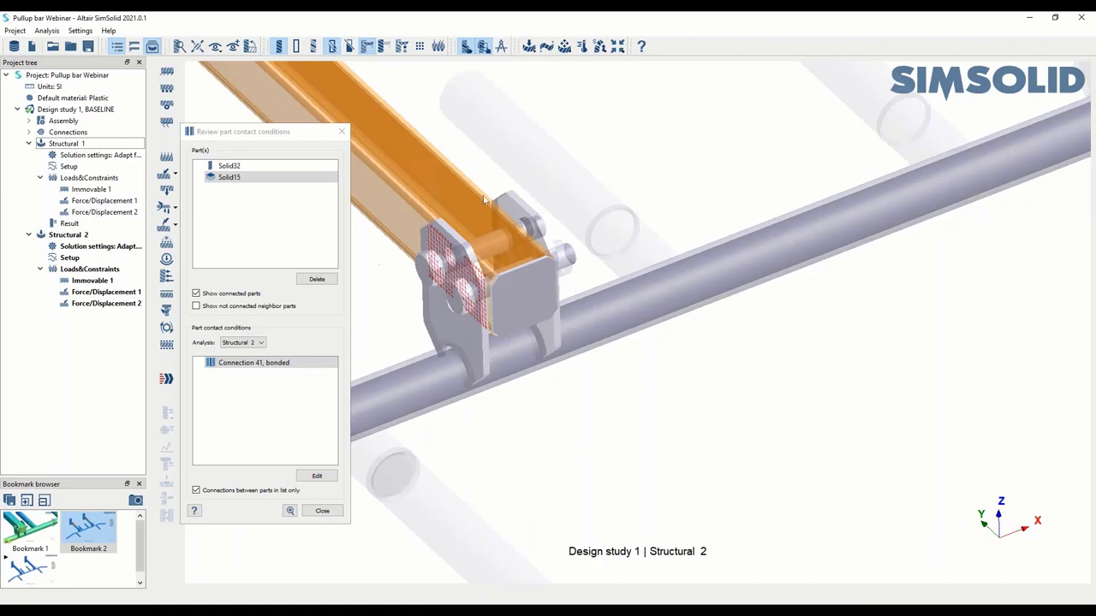
pyautogui.click(516, 208)
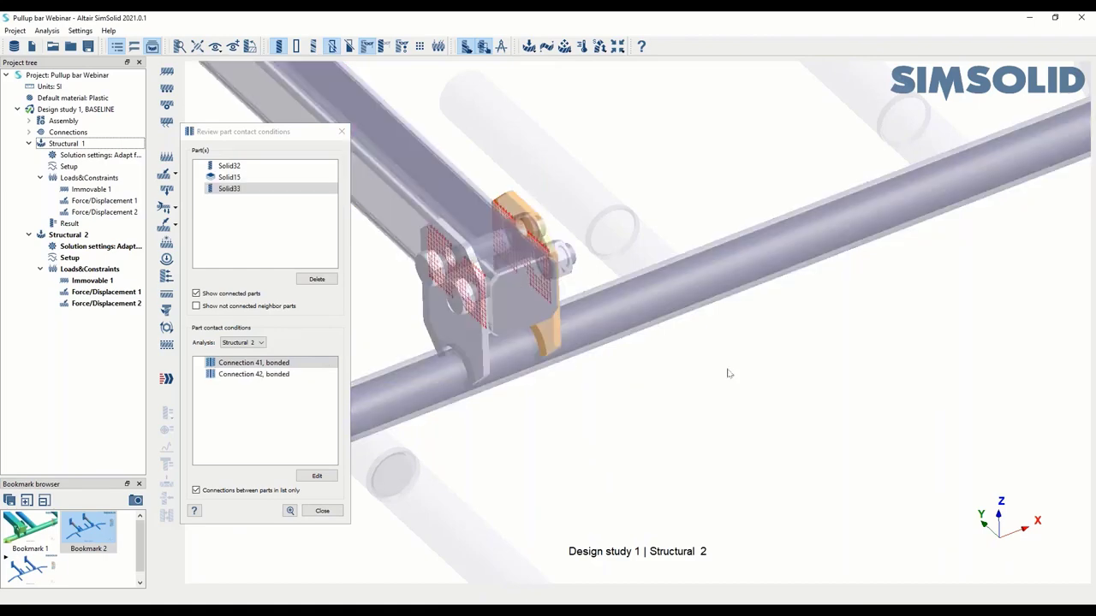
# Add the right arm and its two bracket plates to the part contact review.
pyautogui.moveTo(729, 373); pyautogui.dragTo(497, 539, button='right')
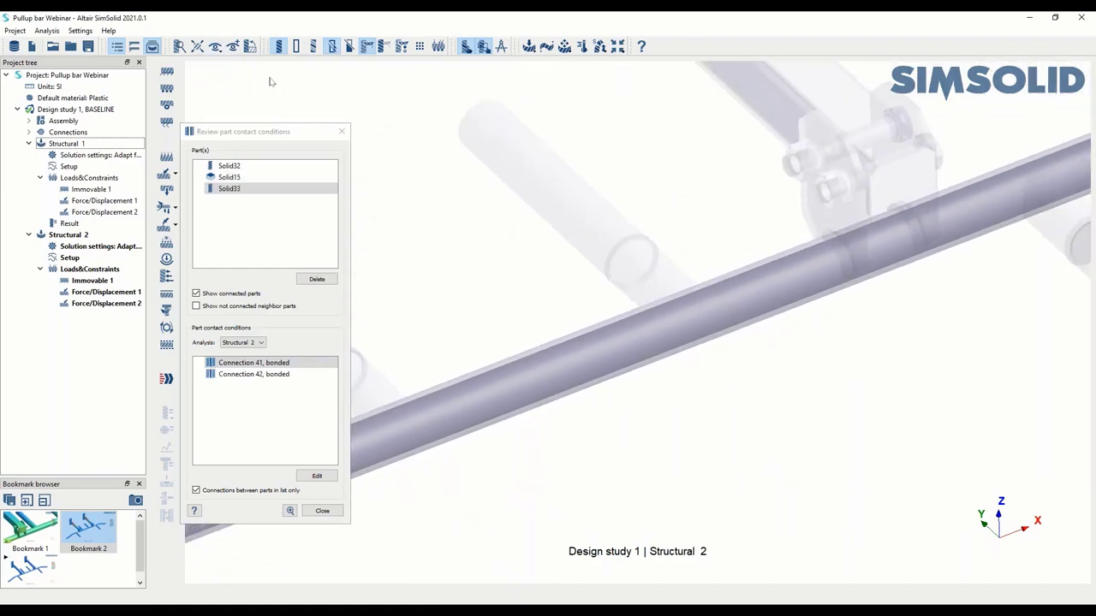
pyautogui.click(400, 47)
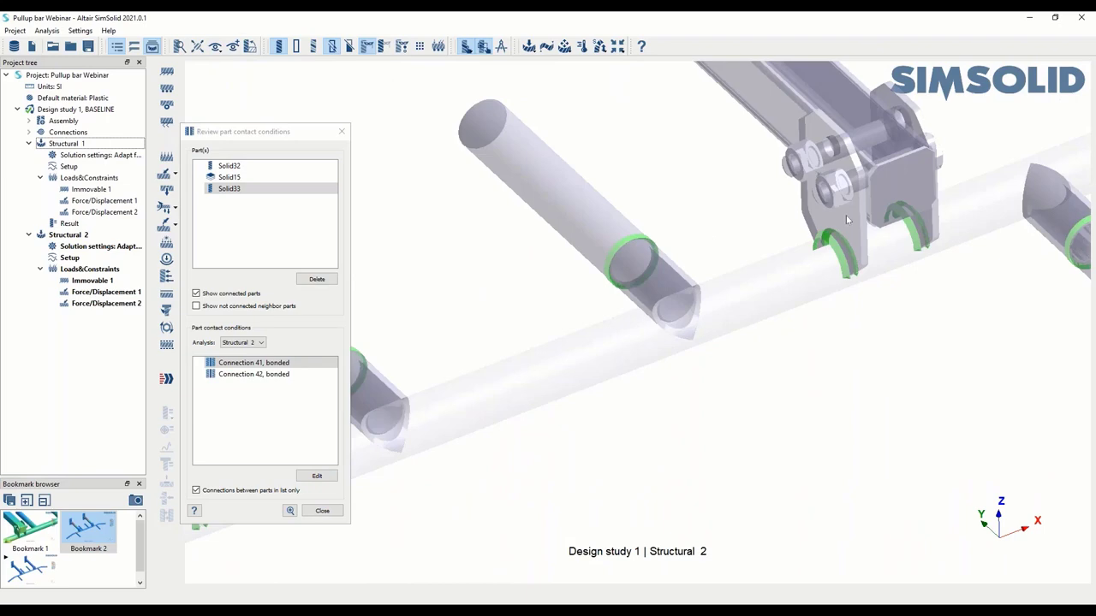
pyautogui.click(845, 215)
pyautogui.click(878, 105)
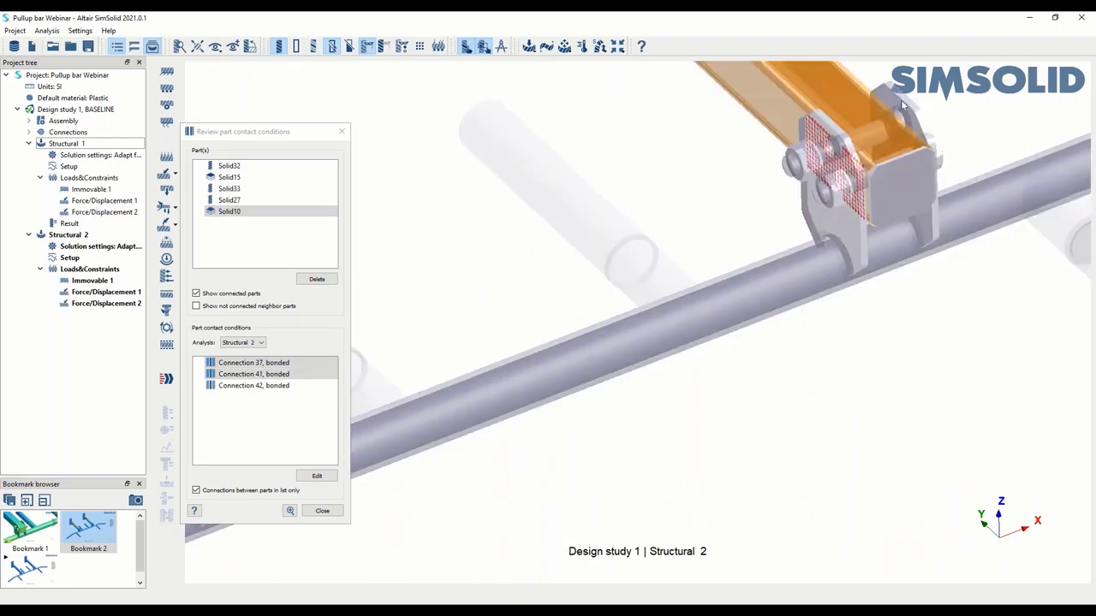
pyautogui.click(902, 105)
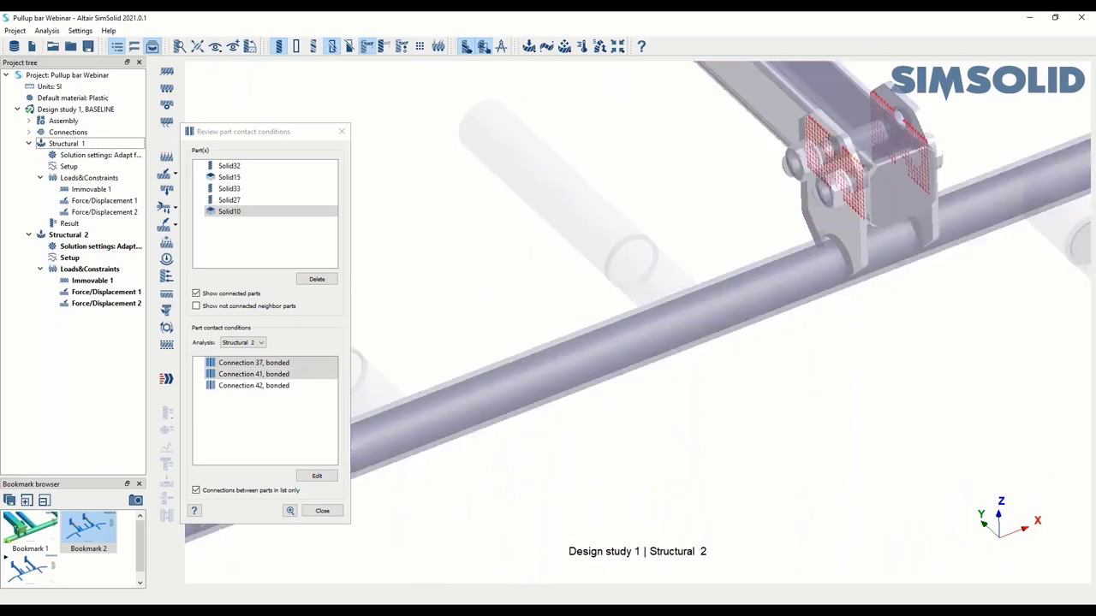
# Set all four bonded arm-to-bracket connections to Separating with a friction coefficient of 0, for Structural 2 only.
pyautogui.click(261, 363)
pyautogui.keyDown('shift'); pyautogui.click(271, 397); pyautogui.keyUp('shift')
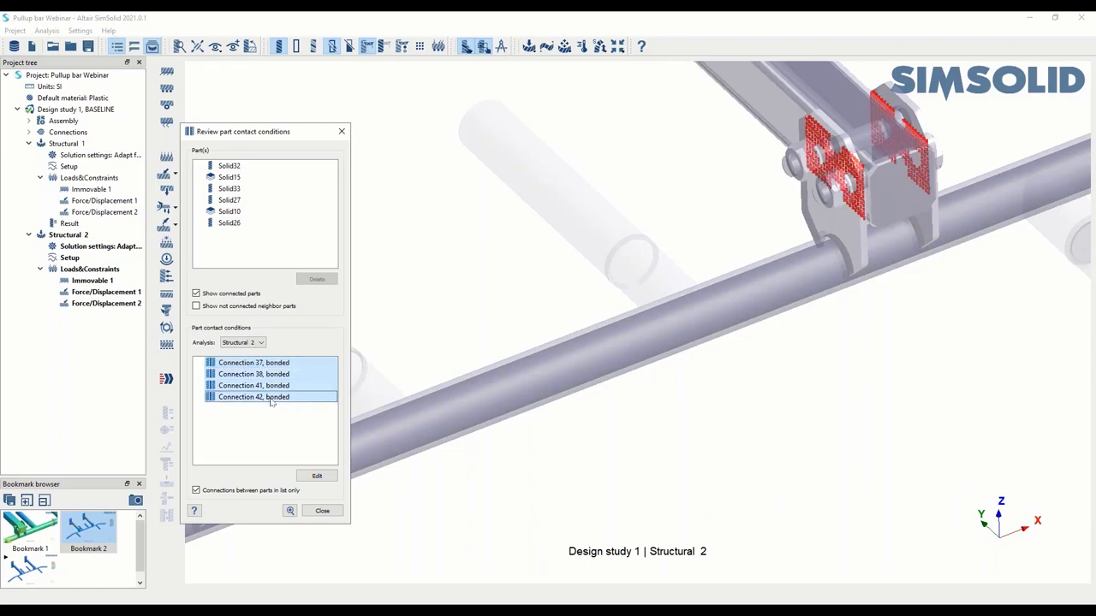
pyautogui.click(317, 476)
pyautogui.click(366, 364)
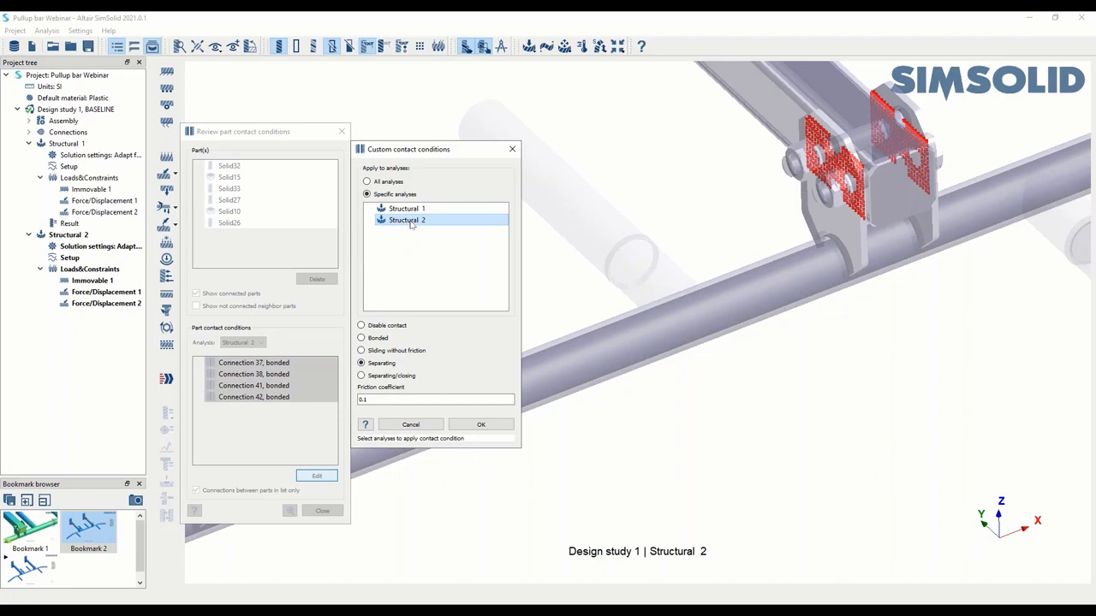
pyautogui.click(378, 399)
pyautogui.press('BackSpace')
pyautogui.press('BackSpace')
pyautogui.click(481, 424)
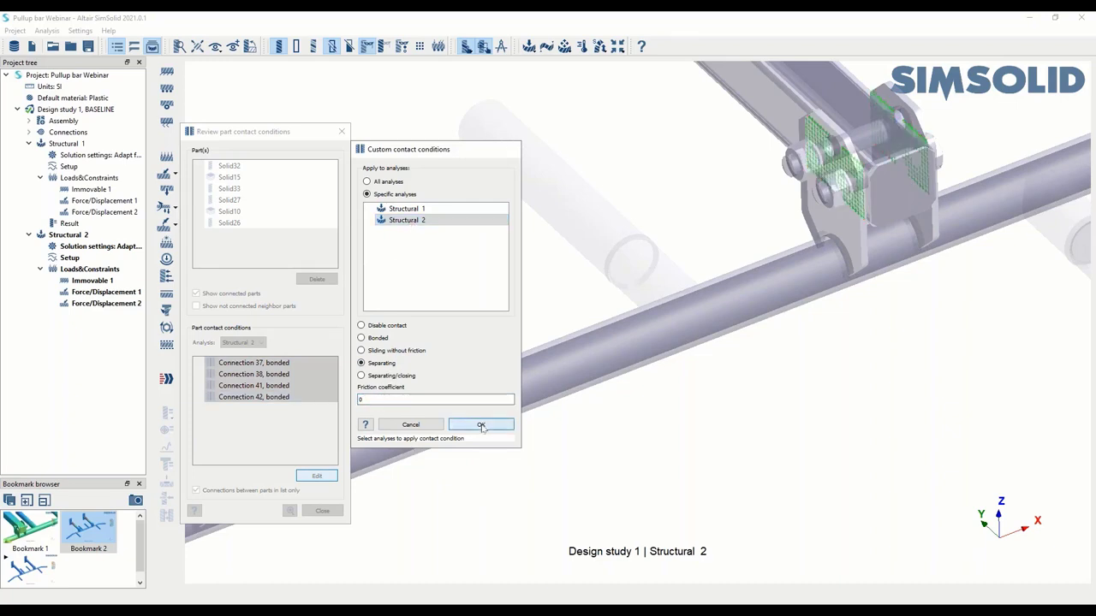
pyautogui.click(322, 510)
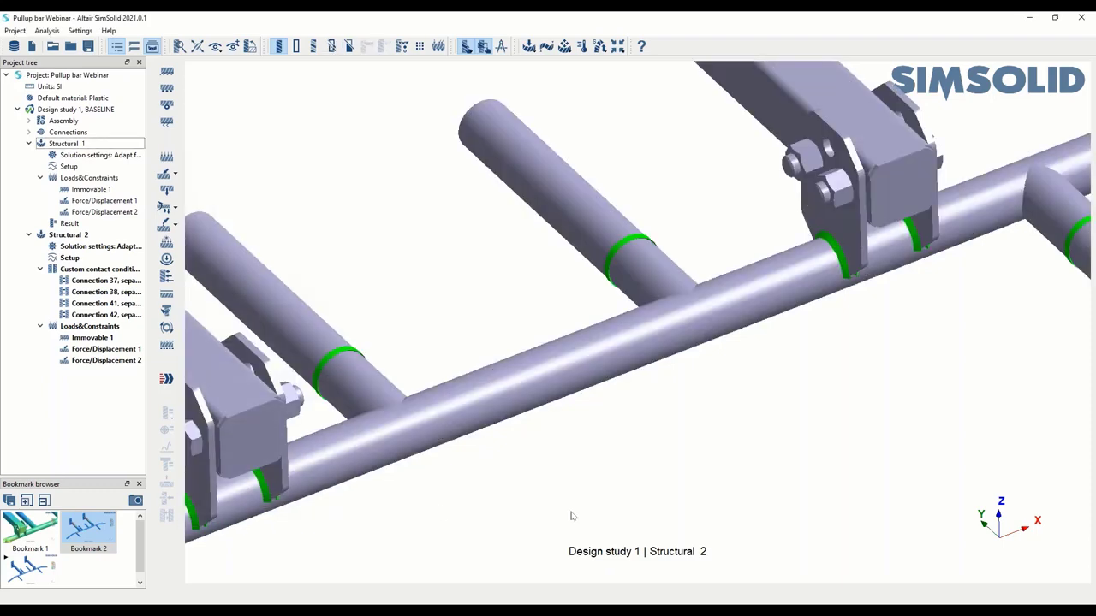
# Enable separating contact in the setup of Structural 2 and solve the analysis.
pyautogui.click(167, 379)
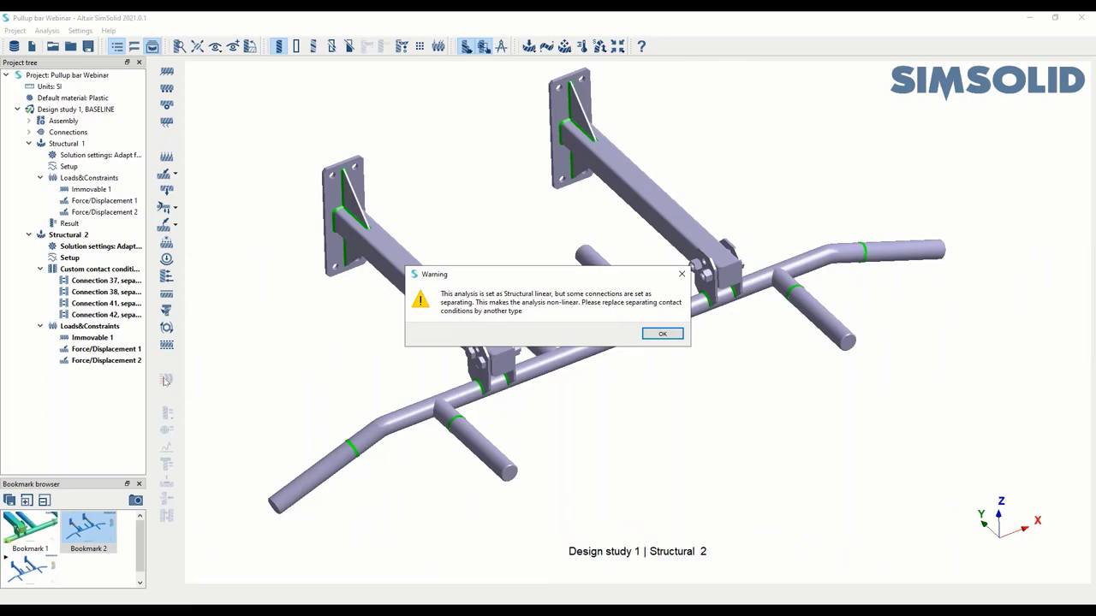
pyautogui.click(662, 334)
pyautogui.doubleClick(75, 260)
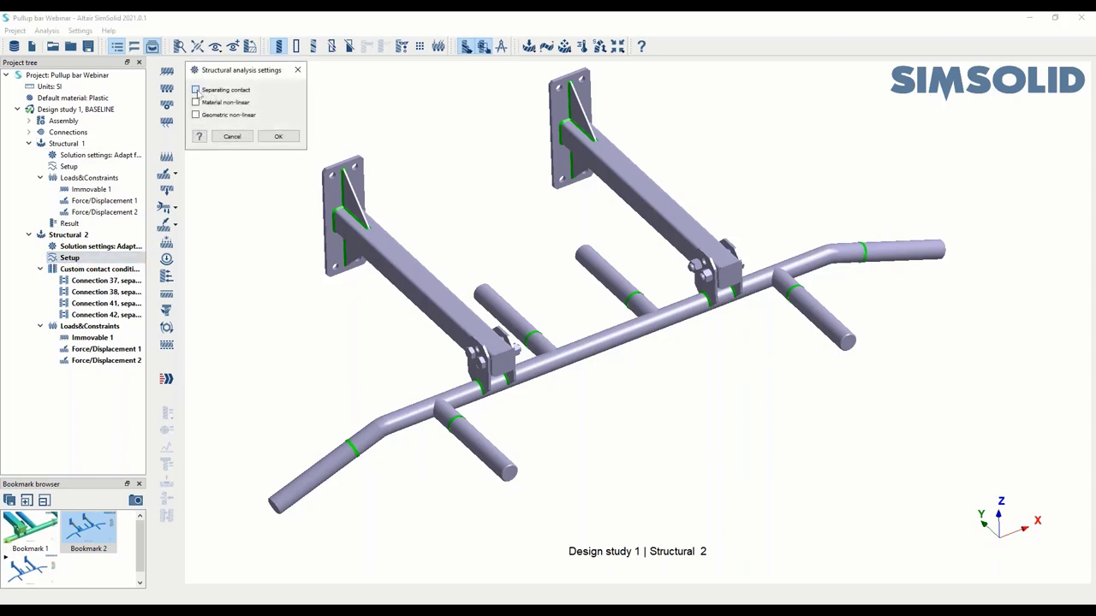
pyautogui.click(273, 138)
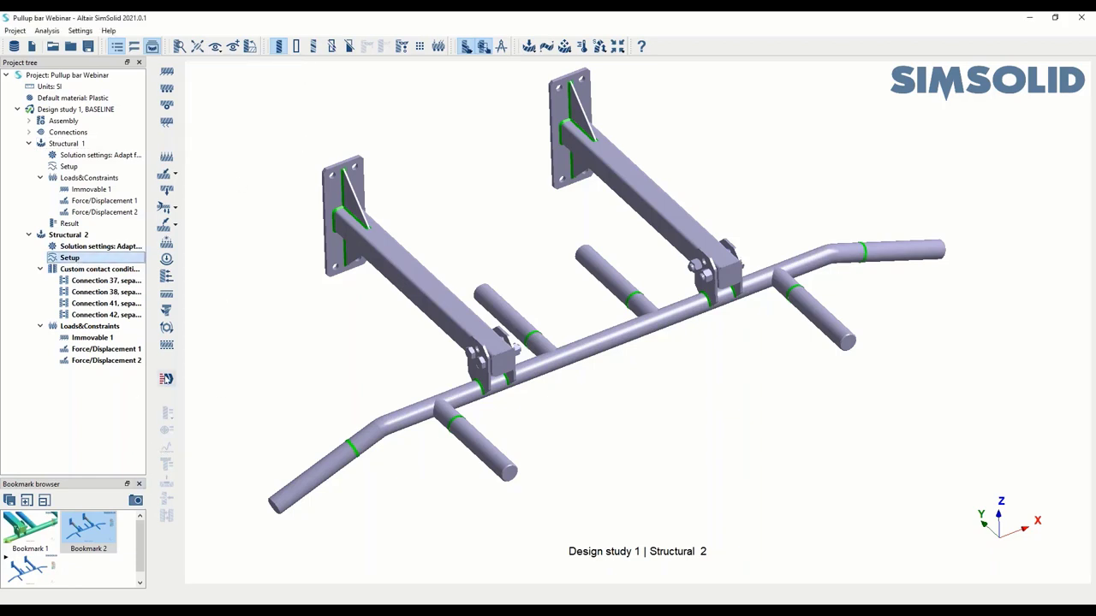
pyautogui.click(168, 382)
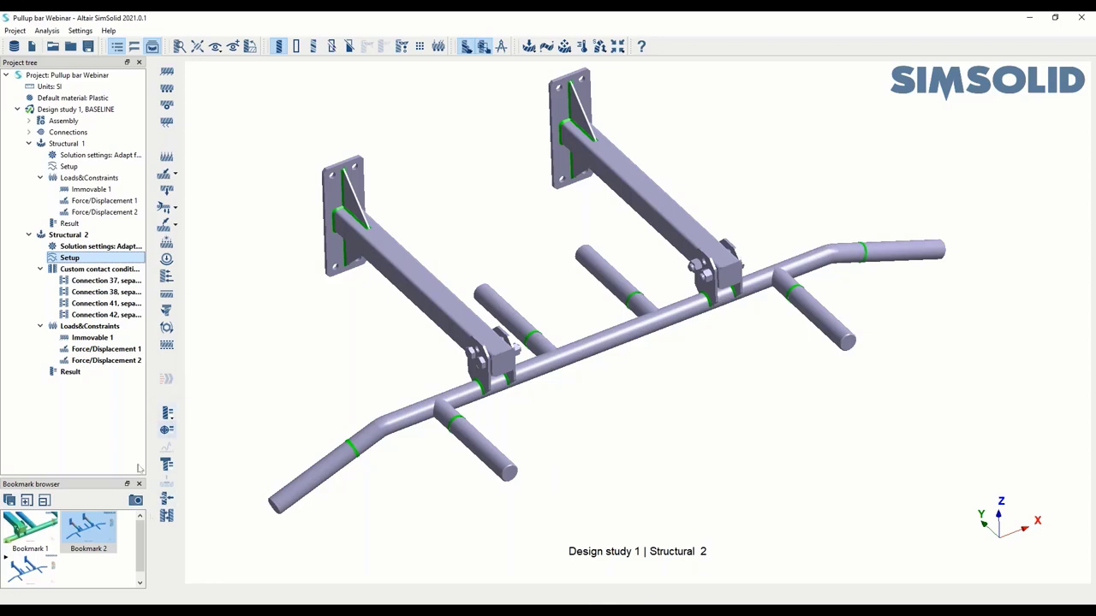
# Compare the bookmarked displacement close-up of the bracket joint between the Structural 1 and Structural 2 results.
pyautogui.click(19, 533)
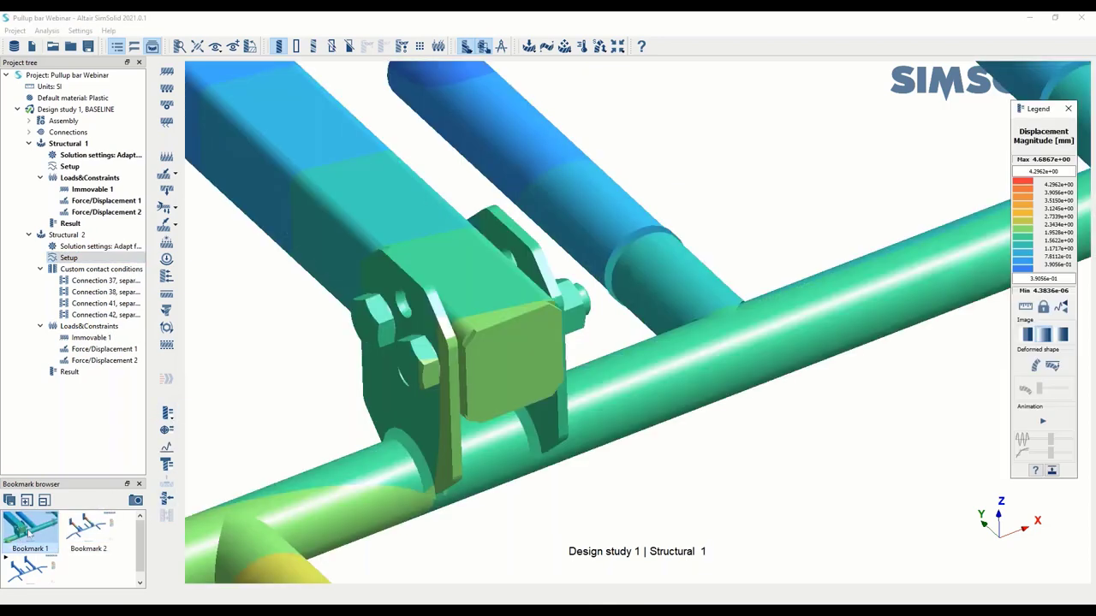
pyautogui.click(70, 372)
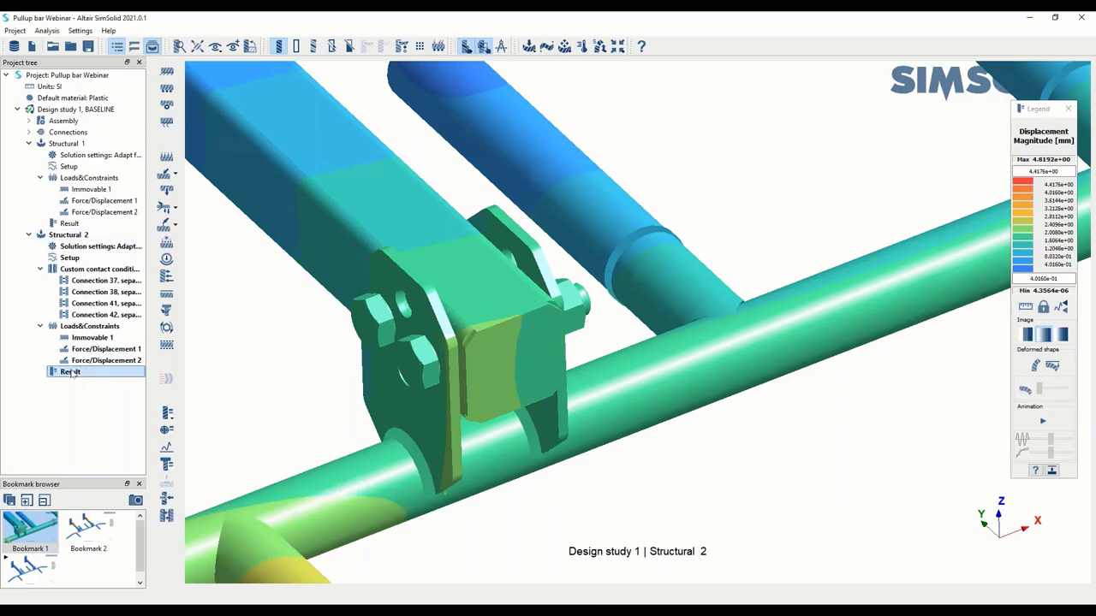
pyautogui.click(69, 223)
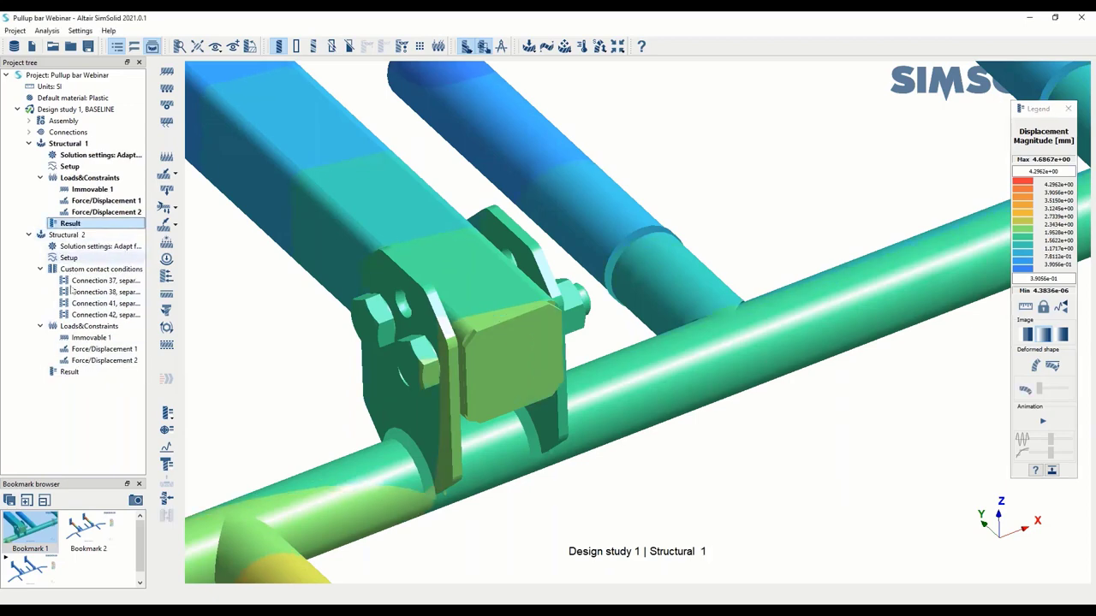
pyautogui.click(70, 372)
# Compare the bookmarked whole-model Von Mises stress view between the Structural 1 and Structural 2 results.
pyautogui.click(89, 532)
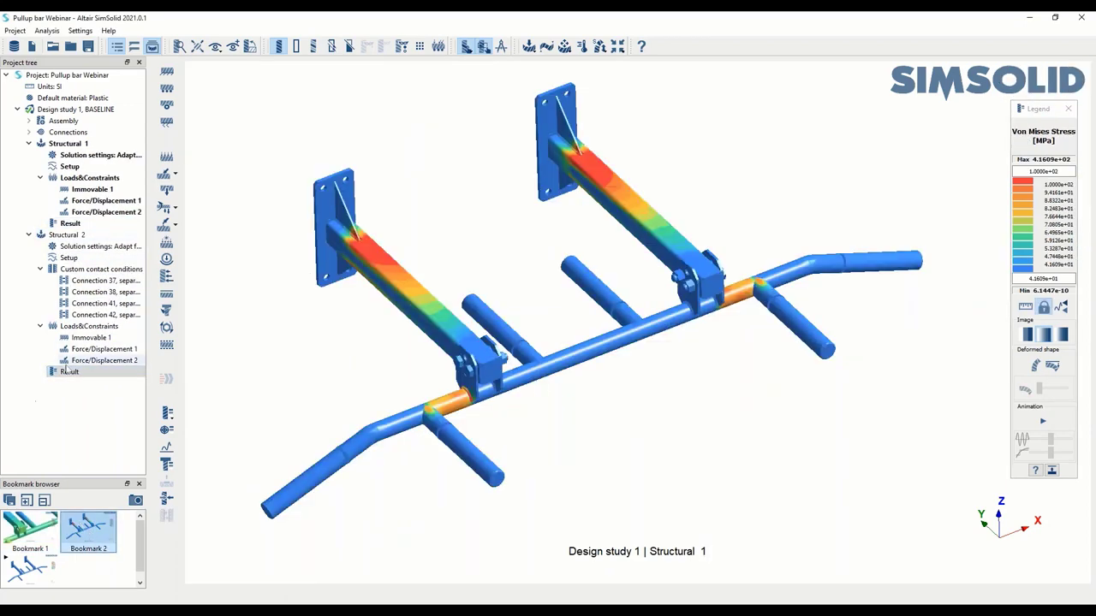
pyautogui.press('Left')
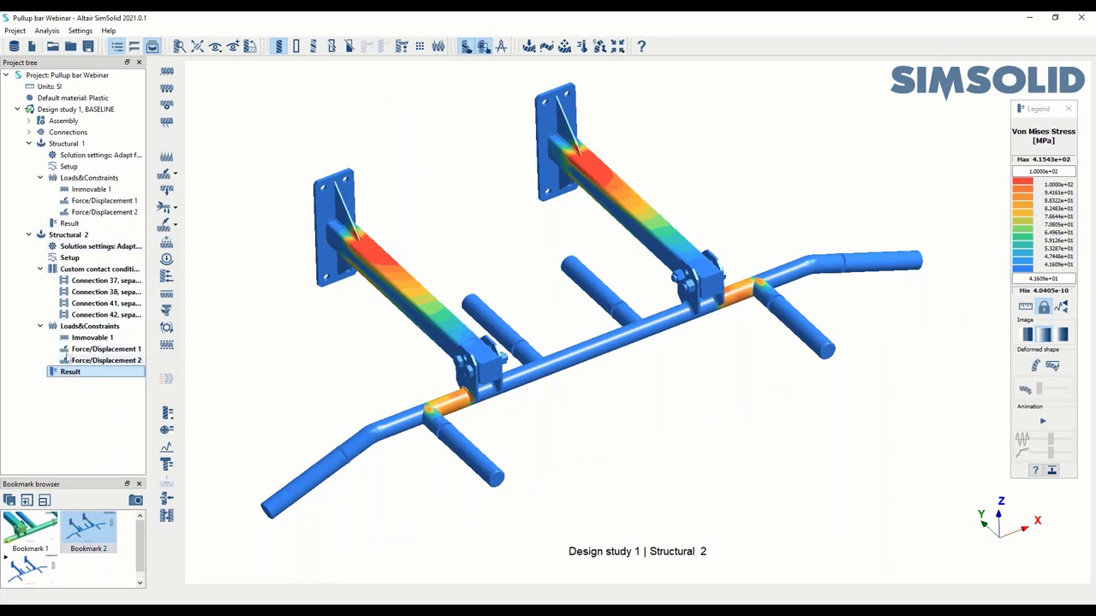
pyautogui.press('Up')
pyautogui.click(70, 372)
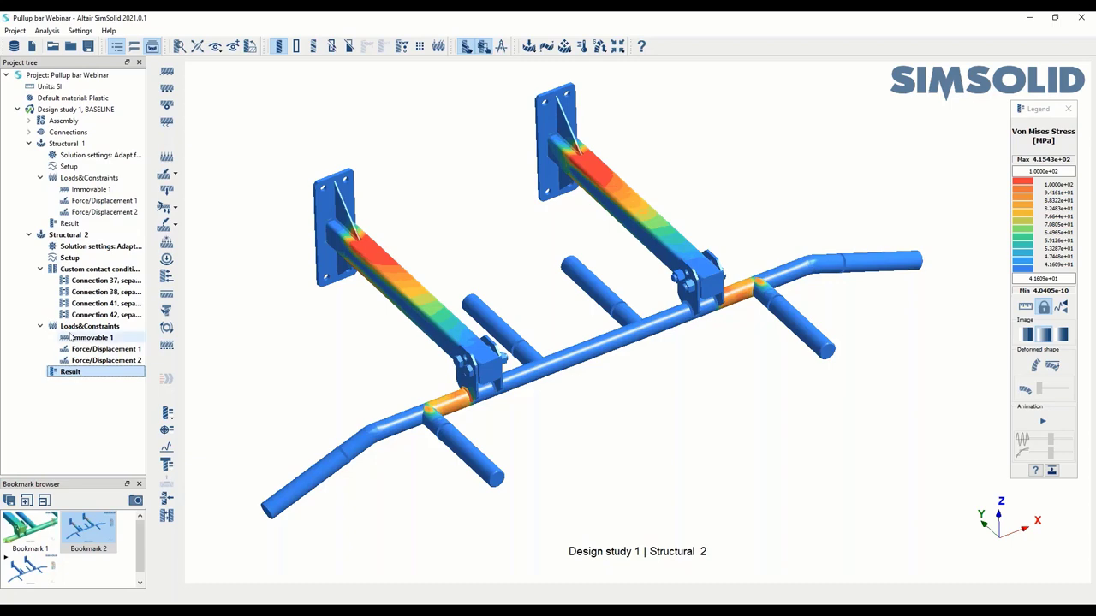
# Review the bolt and nut forces for the Structural 2 result.
pyautogui.click(167, 465)
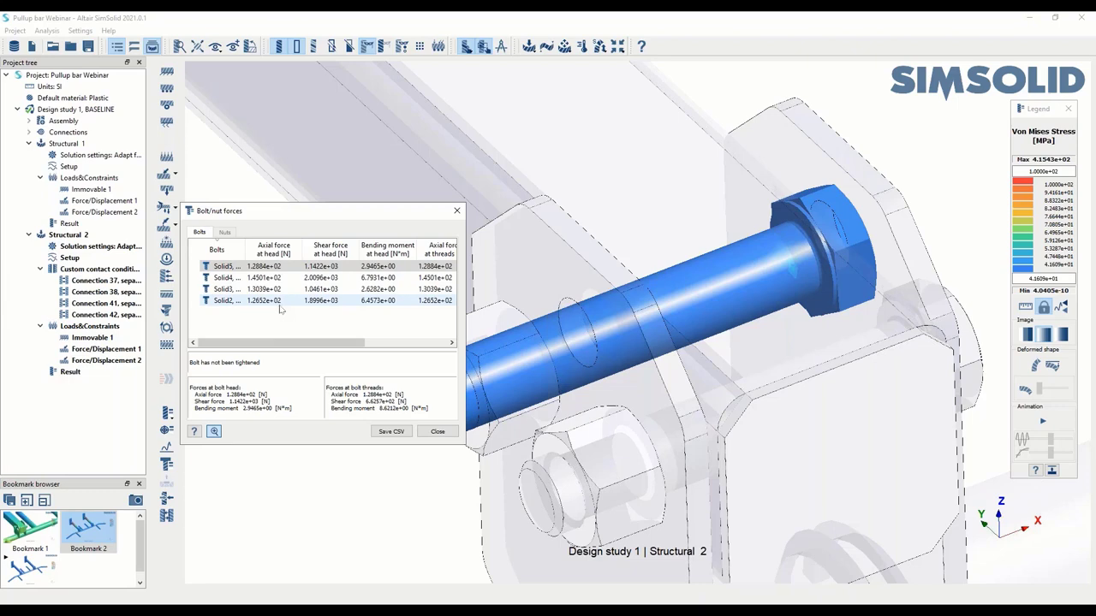
pyautogui.click(437, 431)
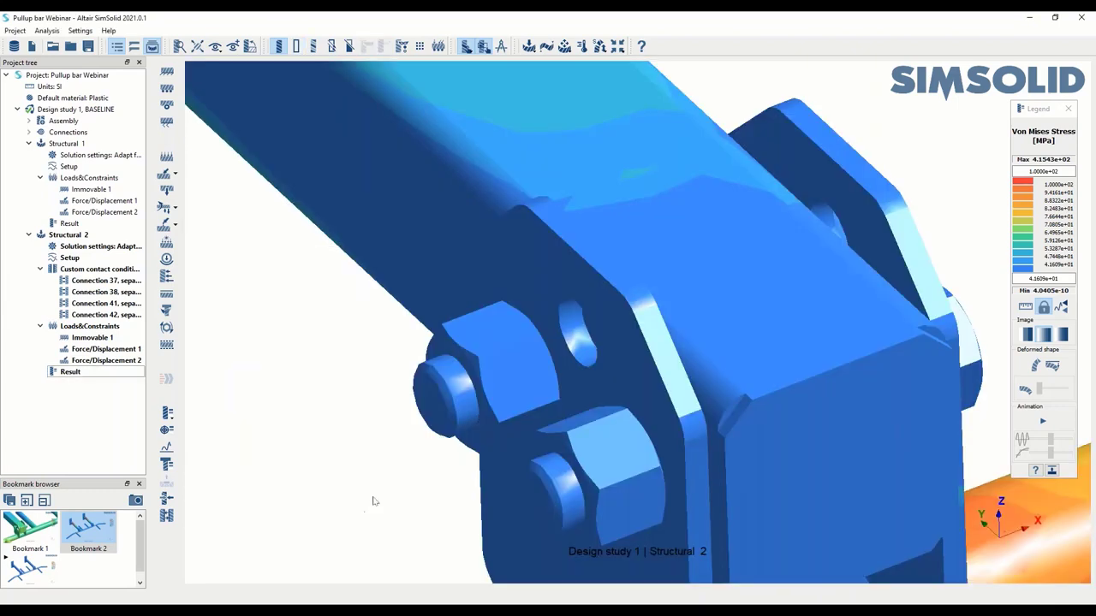
# Copy the Structural 2 analysis, including its custom contact conditions and loads, as a new structural analysis.
pyautogui.rightClick(68, 237)
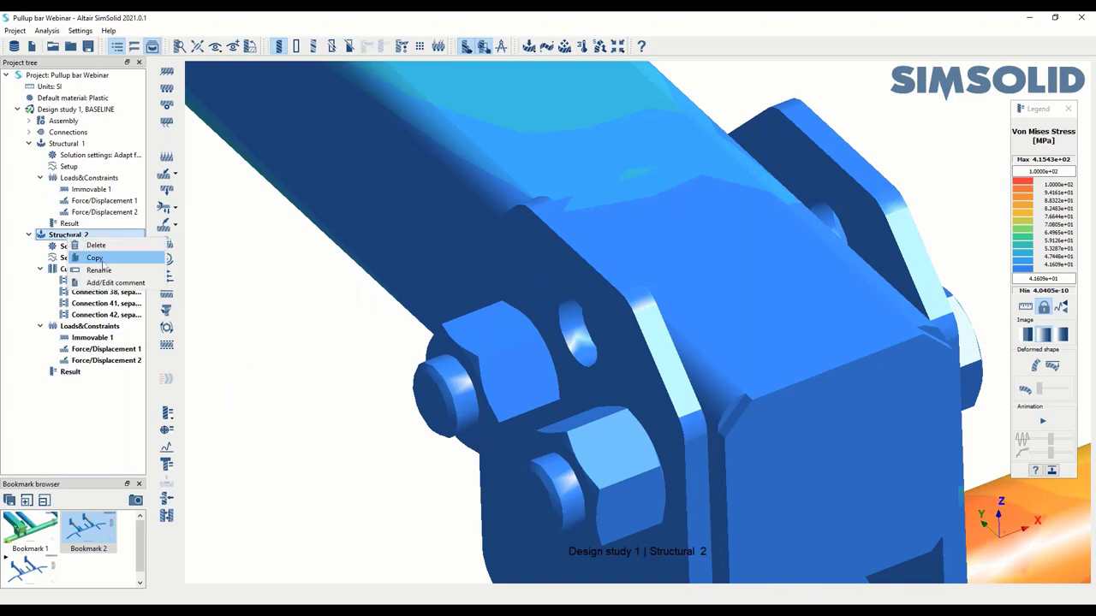
pyautogui.click(113, 261)
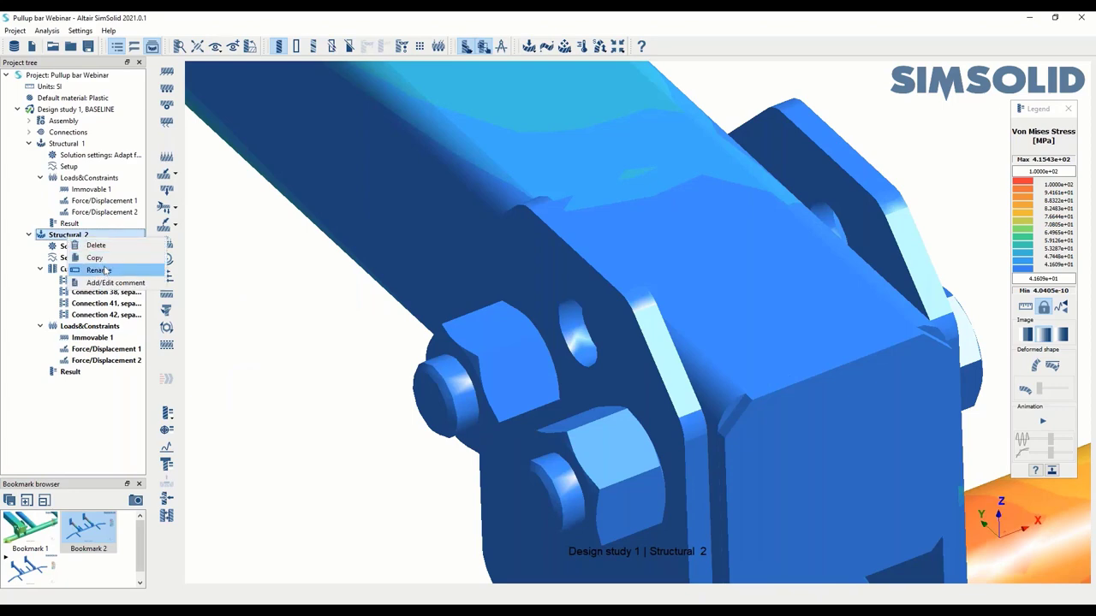
pyautogui.scroll(-10, 376, 443)
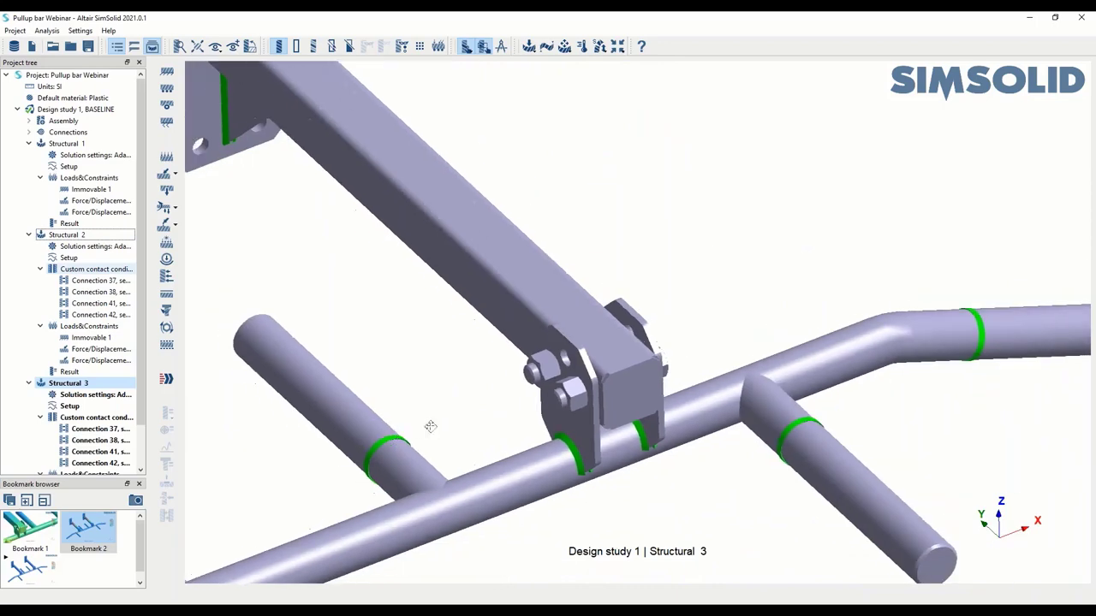
# Apply nut tightening to all four bracket nuts in Structural 3, with a 0.1 mm thread pitch and 0.5 nut turns.
pyautogui.moveTo(431, 425); pyautogui.dragTo(124, 352, button='right')
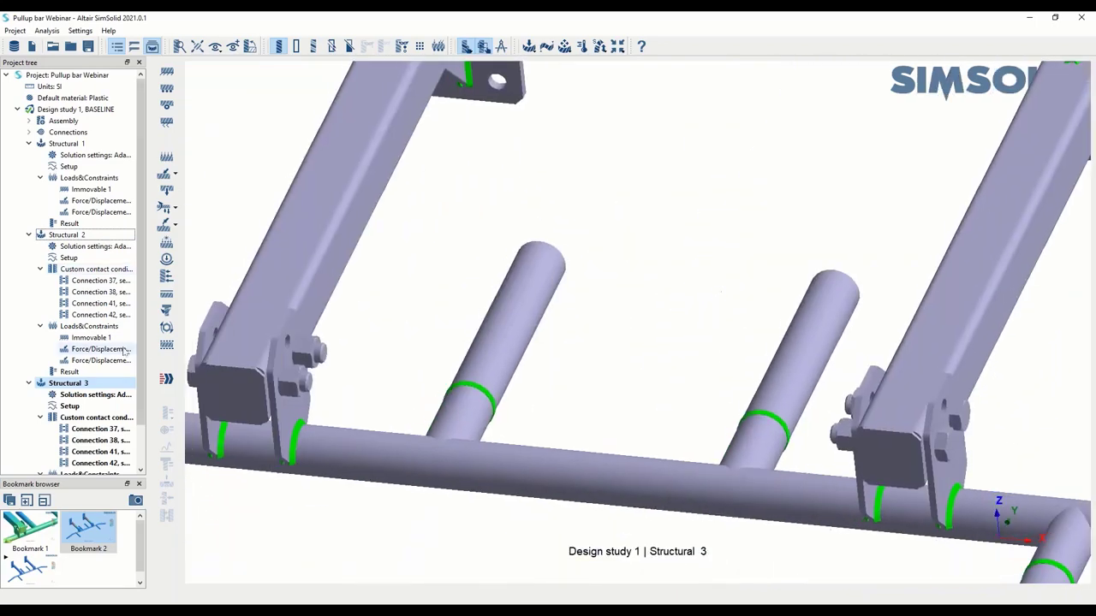
pyautogui.click(167, 328)
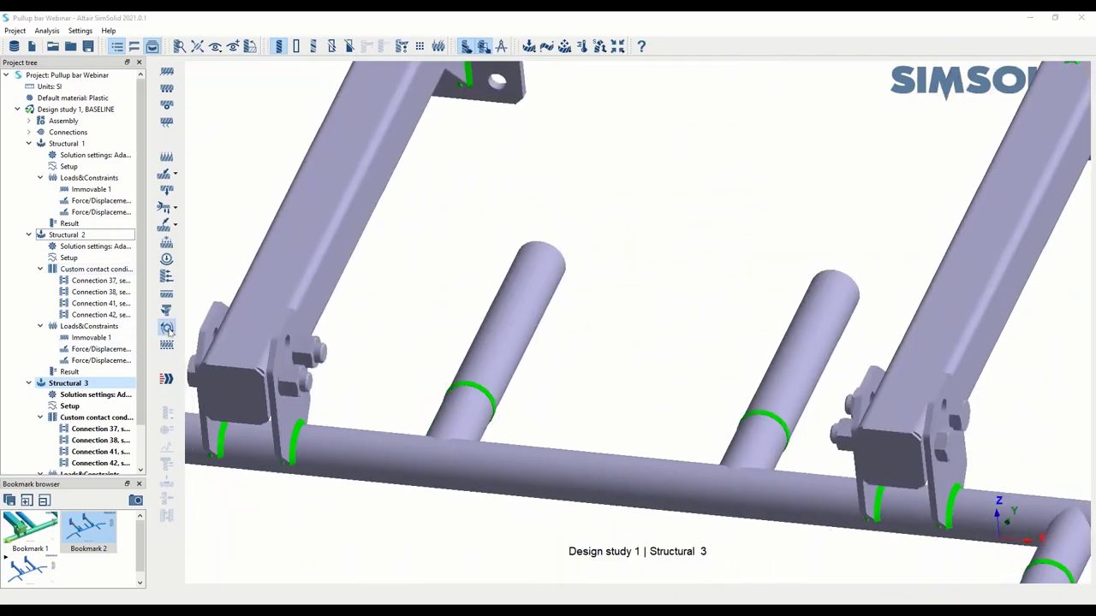
pyautogui.moveTo(263, 125); pyautogui.dragTo(597, 161)
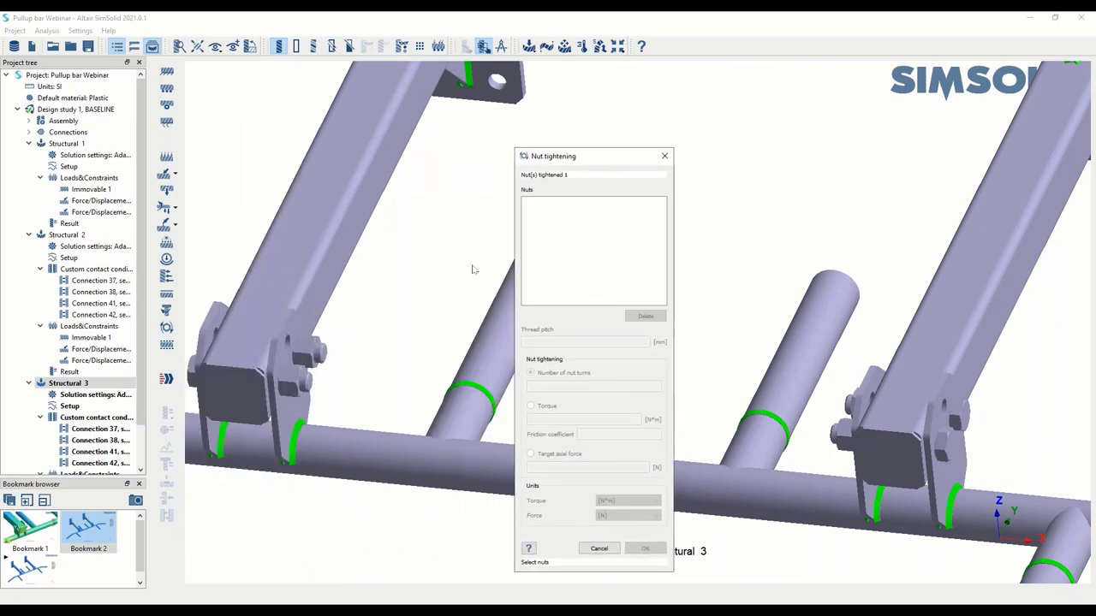
pyautogui.click(310, 354)
pyautogui.click(297, 385)
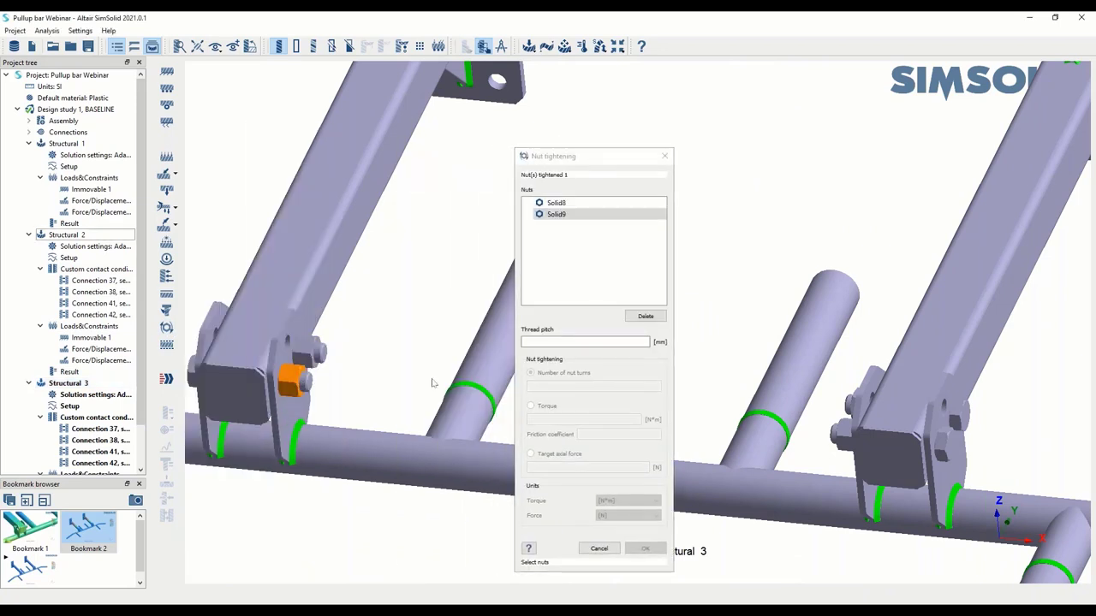
pyautogui.moveTo(801, 454); pyautogui.dragTo(891, 404, button='middle')
pyautogui.click(895, 398)
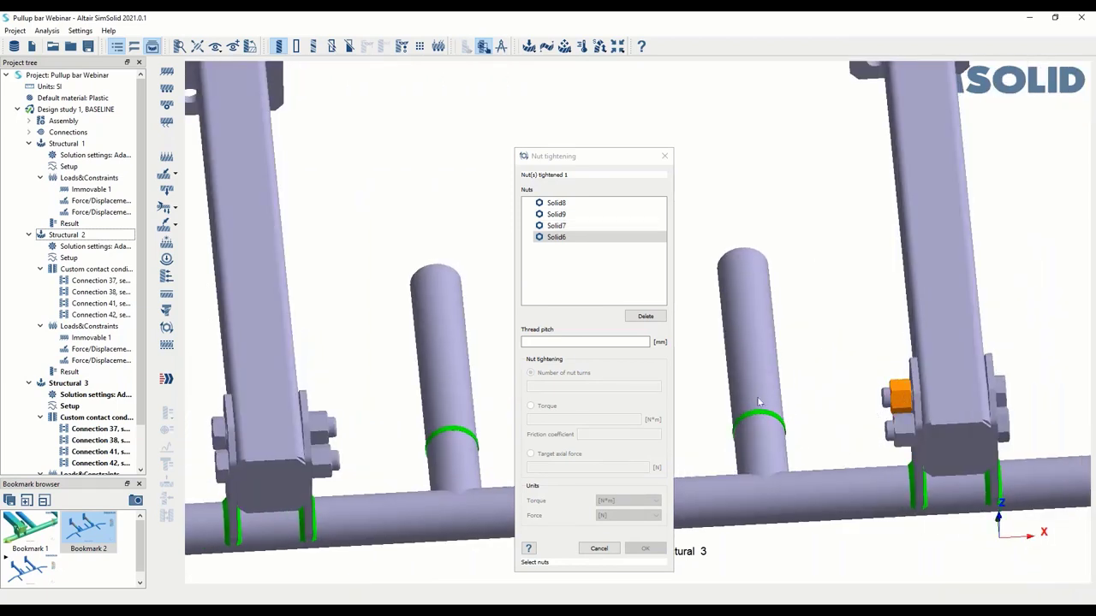
pyautogui.click(540, 341)
pyautogui.write('0.')
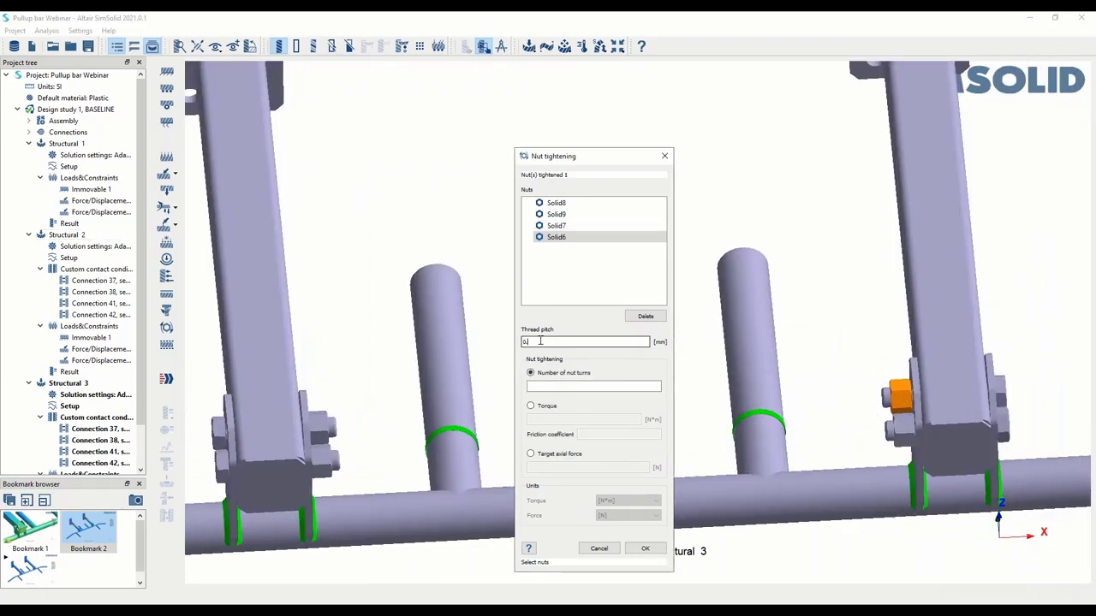
pyautogui.write('1')
pyautogui.click(549, 387)
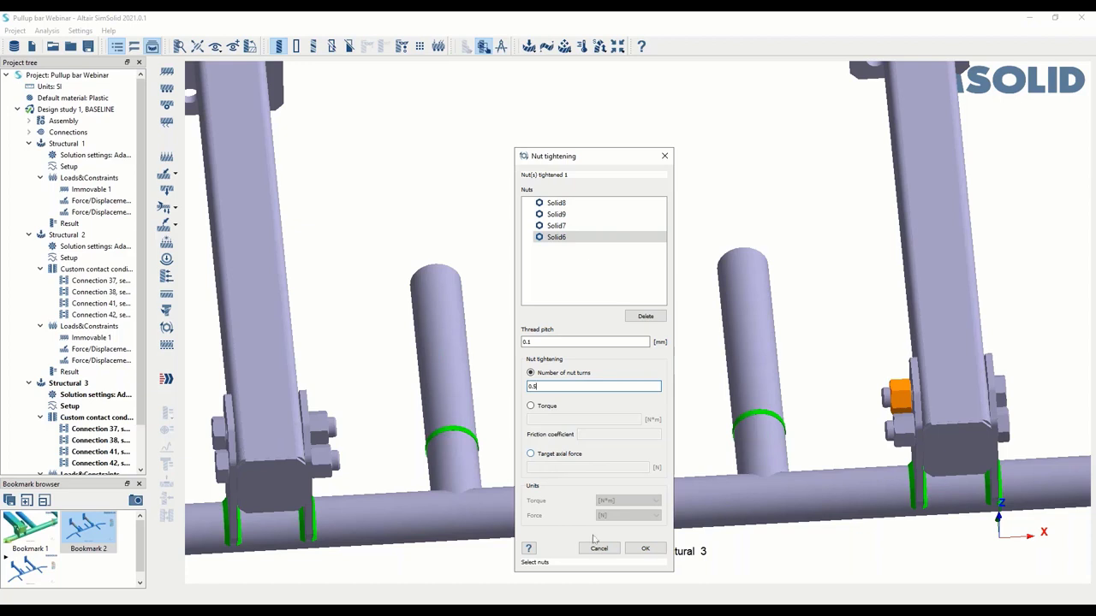
pyautogui.click(646, 550)
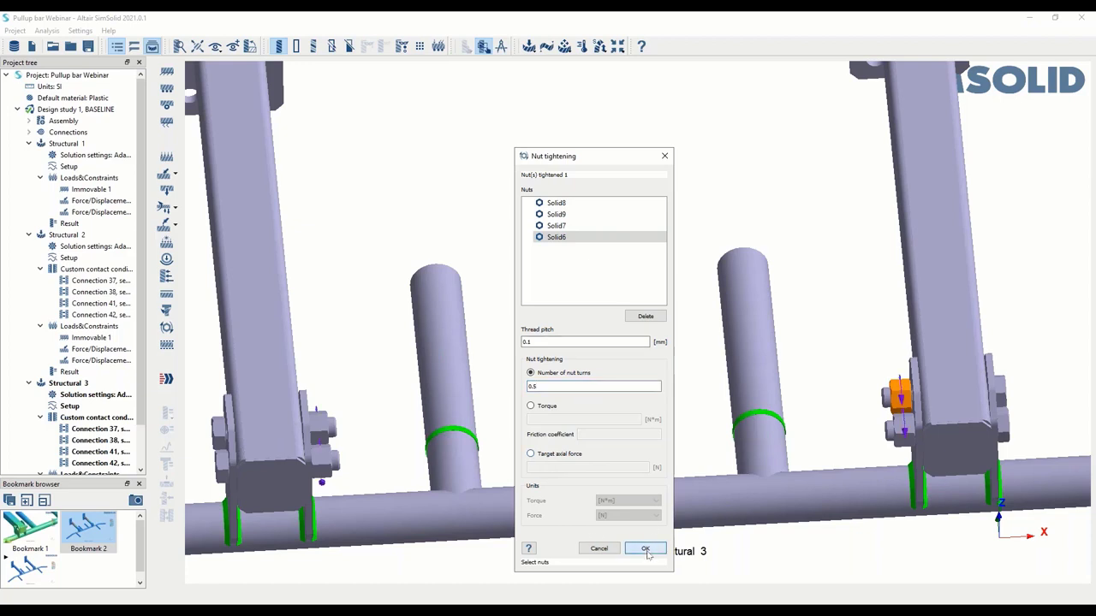
# Solve the Structural 3 analysis and plot its displacement magnitude.
pyautogui.click(167, 381)
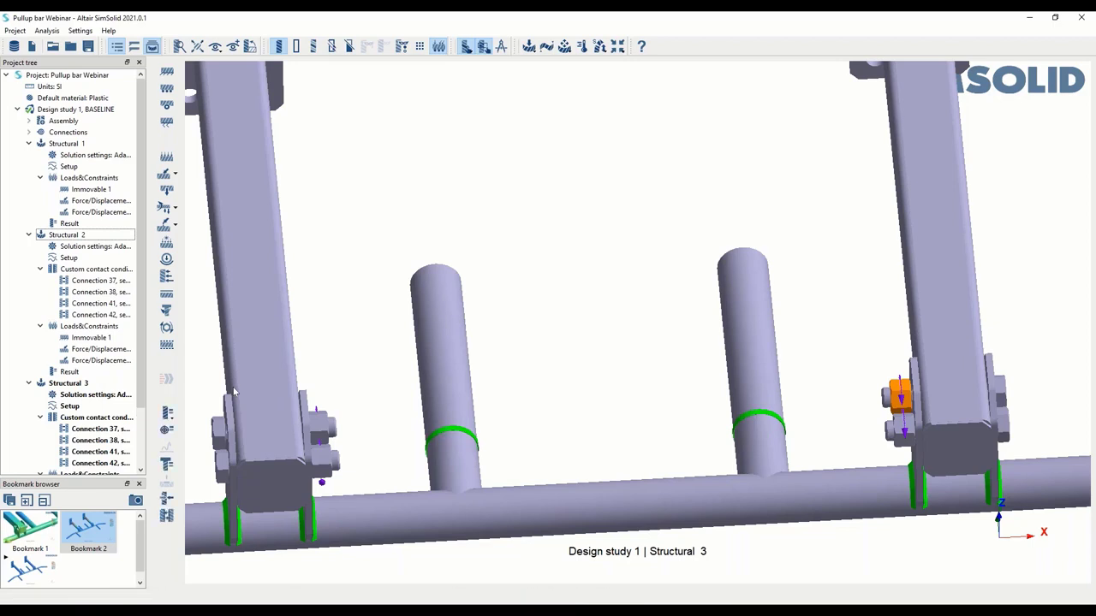
pyautogui.click(168, 413)
pyautogui.moveTo(214, 413)
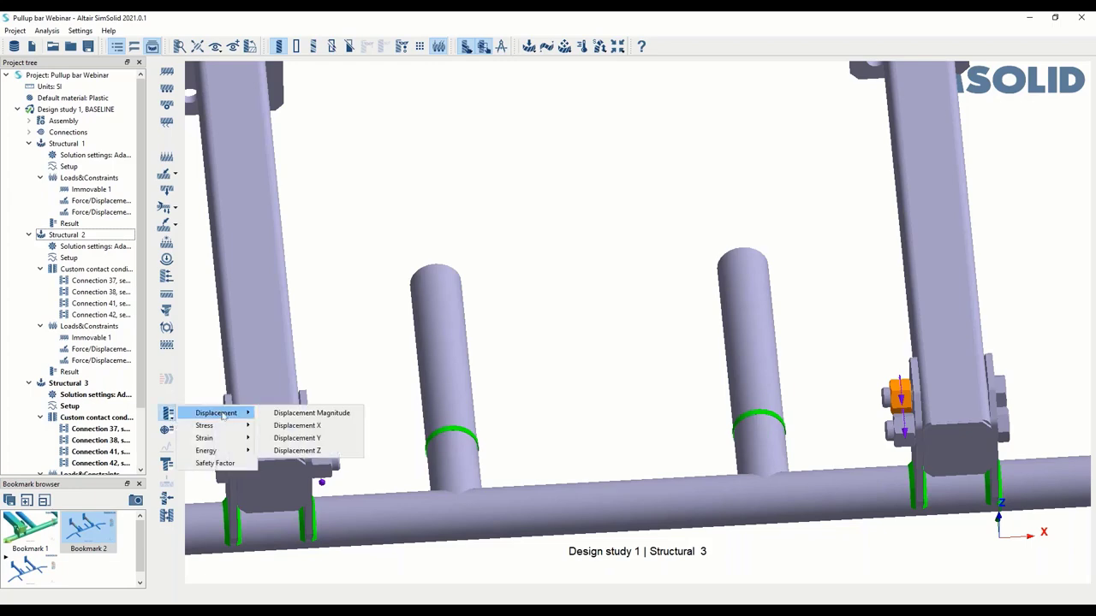
pyautogui.click(292, 415)
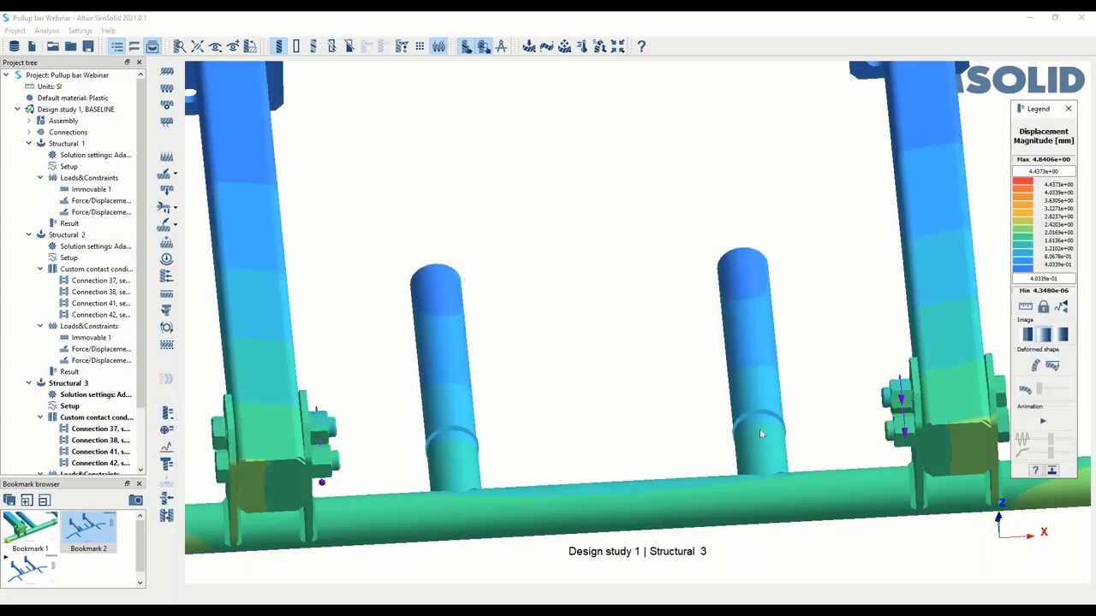
# Inspect the Structural 3 displacement around the bracket joints by animating the deformed shape.
pyautogui.scroll(-4, 760, 434)
pyautogui.moveTo(760, 434); pyautogui.dragTo(1044, 383)
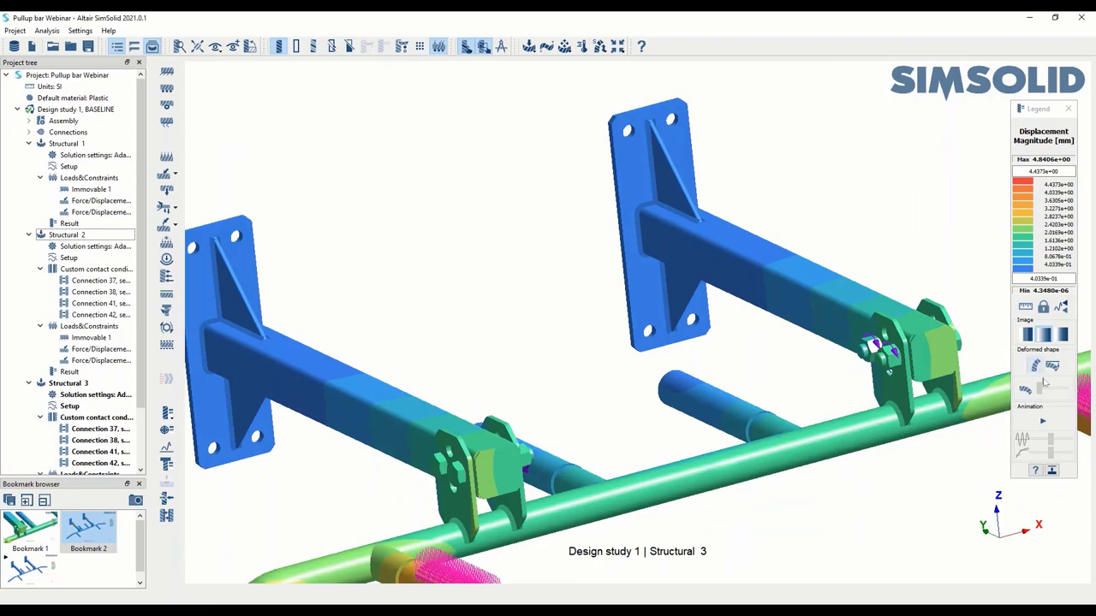
pyautogui.click(1043, 421)
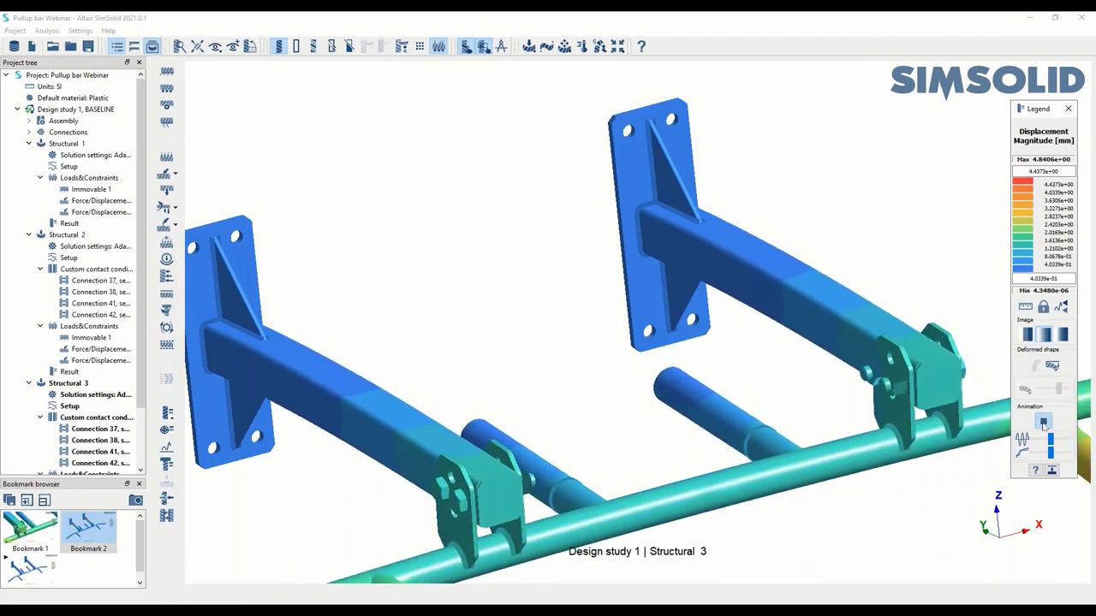
pyautogui.click(1043, 421)
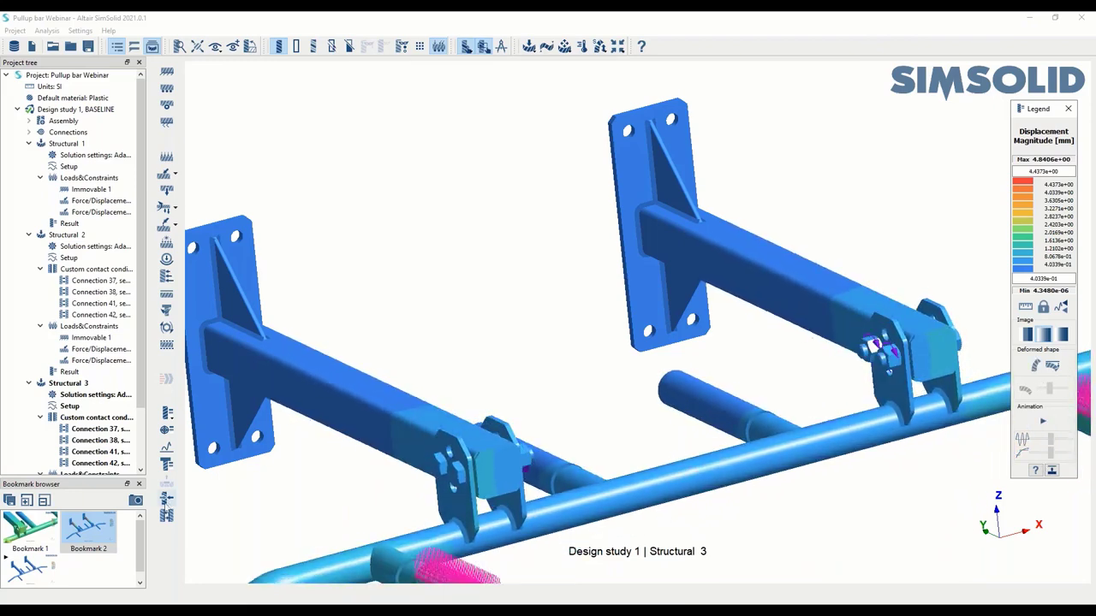
# Review the bolt and nut forces for the tightened bolts in the Structural 3 result.
pyautogui.click(168, 464)
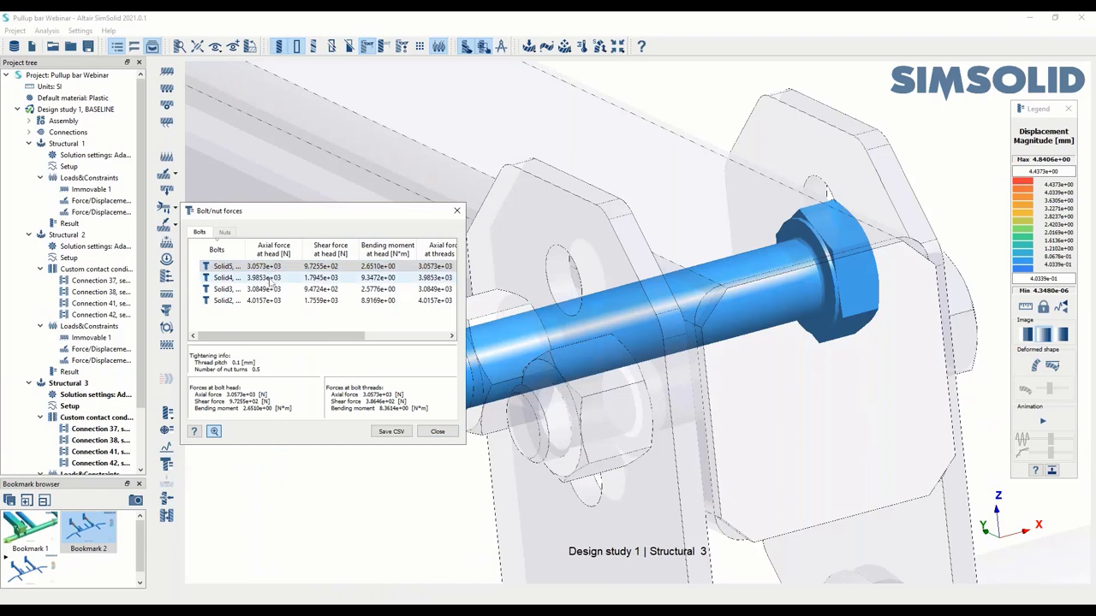
pyautogui.click(439, 432)
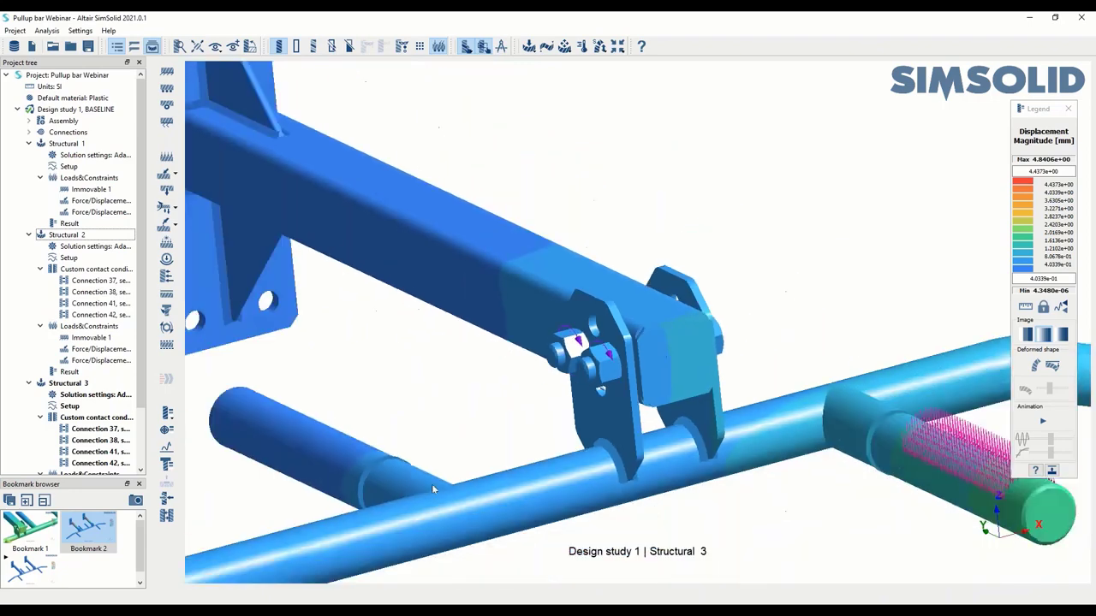
# Examine the reaction forces and moments at the two immovable wall plate supports in Structural 3.
pyautogui.moveTo(394, 474); pyautogui.dragTo(857, 398)
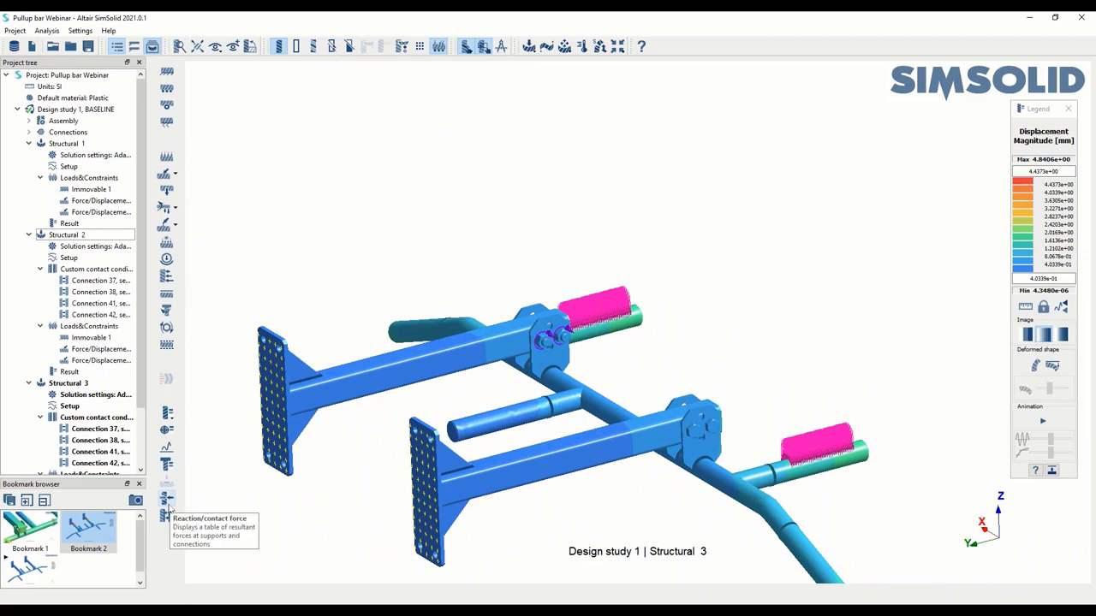
pyautogui.click(167, 501)
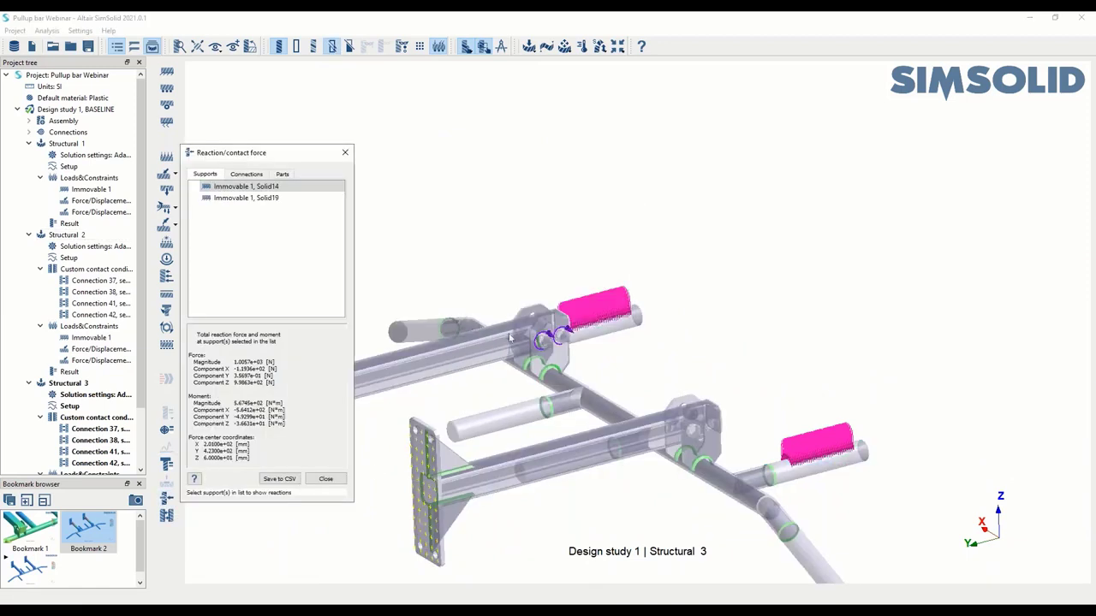
pyautogui.moveTo(508, 339); pyautogui.dragTo(420, 340)
pyautogui.click(248, 198)
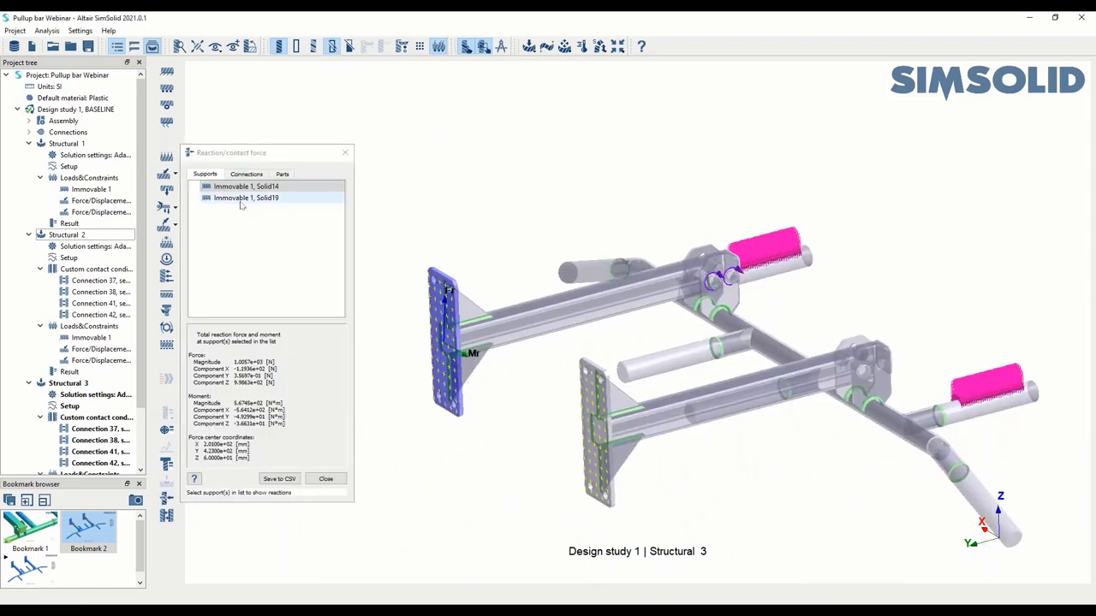
# Examine the contact forces and moments at several seam welds and at part connections, including bonded Connection 24.
pyautogui.click(247, 174)
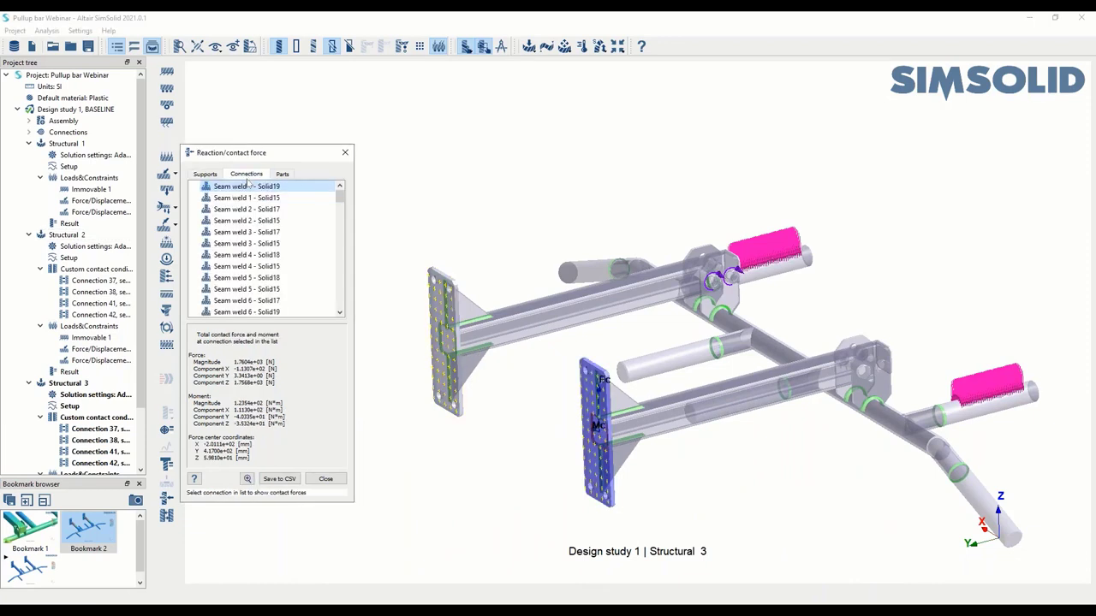
pyautogui.click(246, 198)
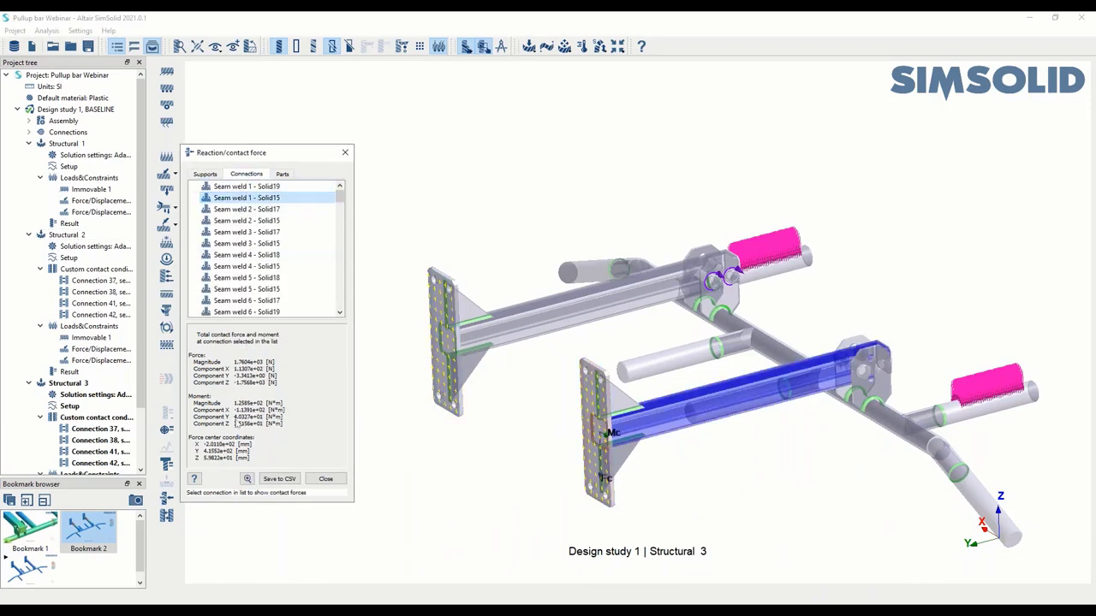
pyautogui.click(246, 232)
pyautogui.click(245, 255)
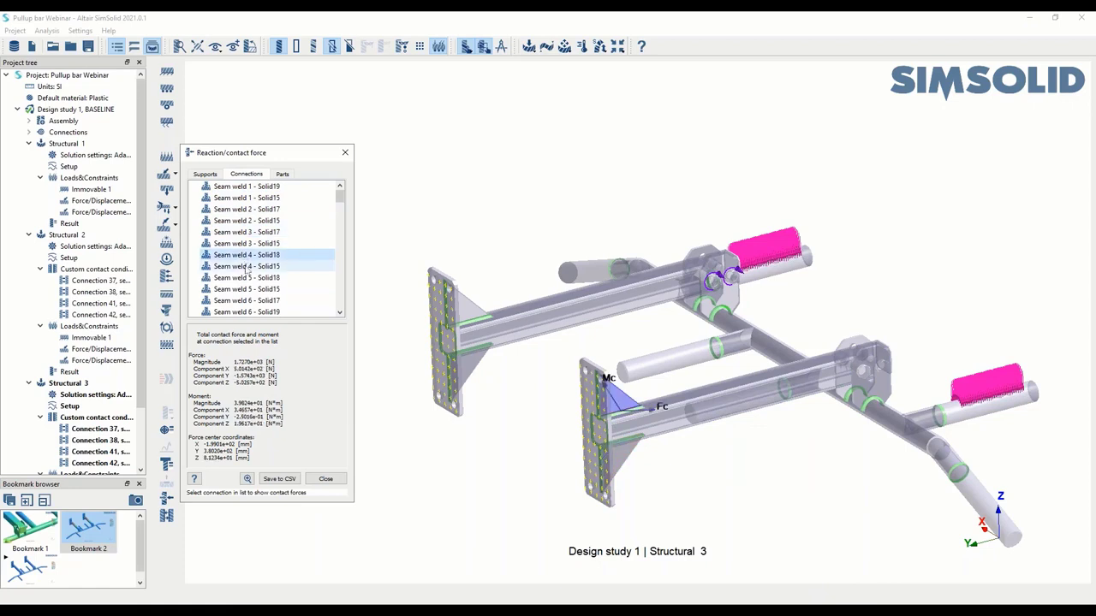
pyautogui.scroll(-5, 248, 265)
pyautogui.click(250, 278)
pyautogui.scroll(-5, 250, 280)
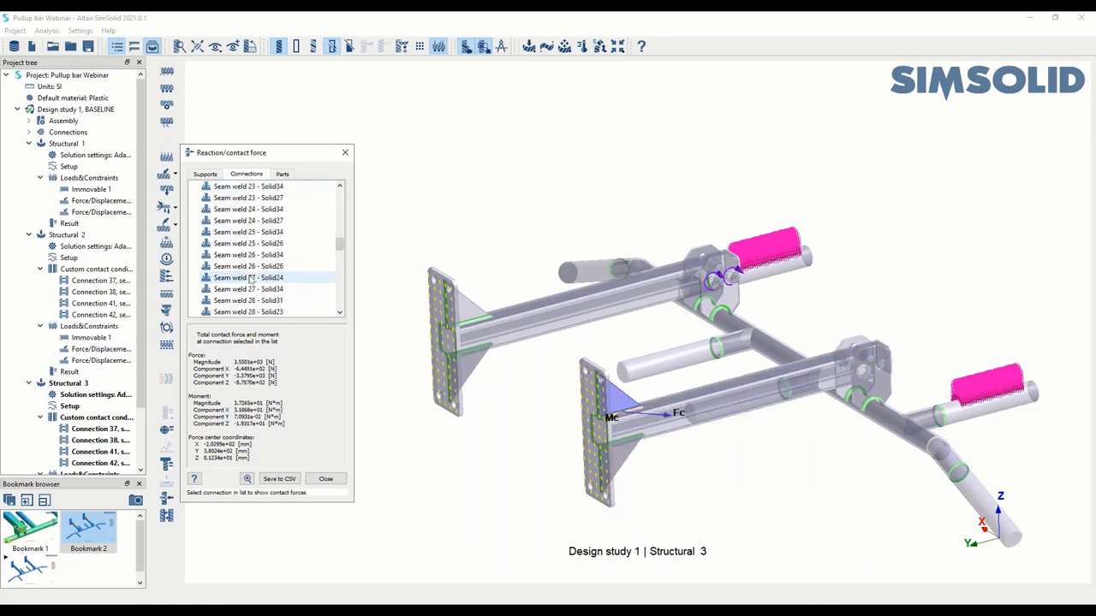
pyautogui.click(249, 278)
pyautogui.click(249, 290)
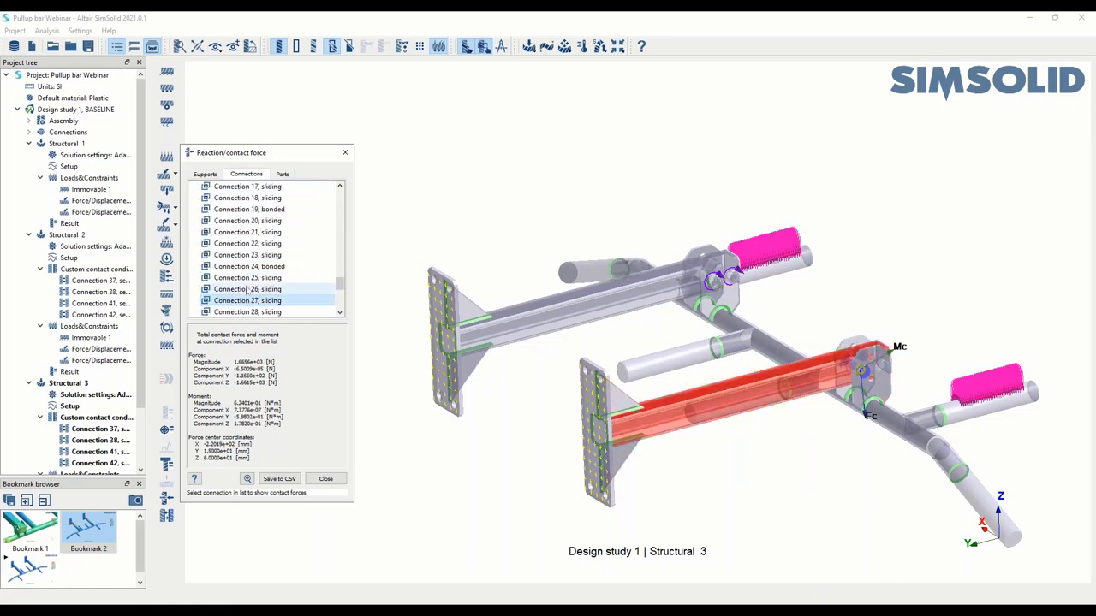
pyautogui.click(250, 268)
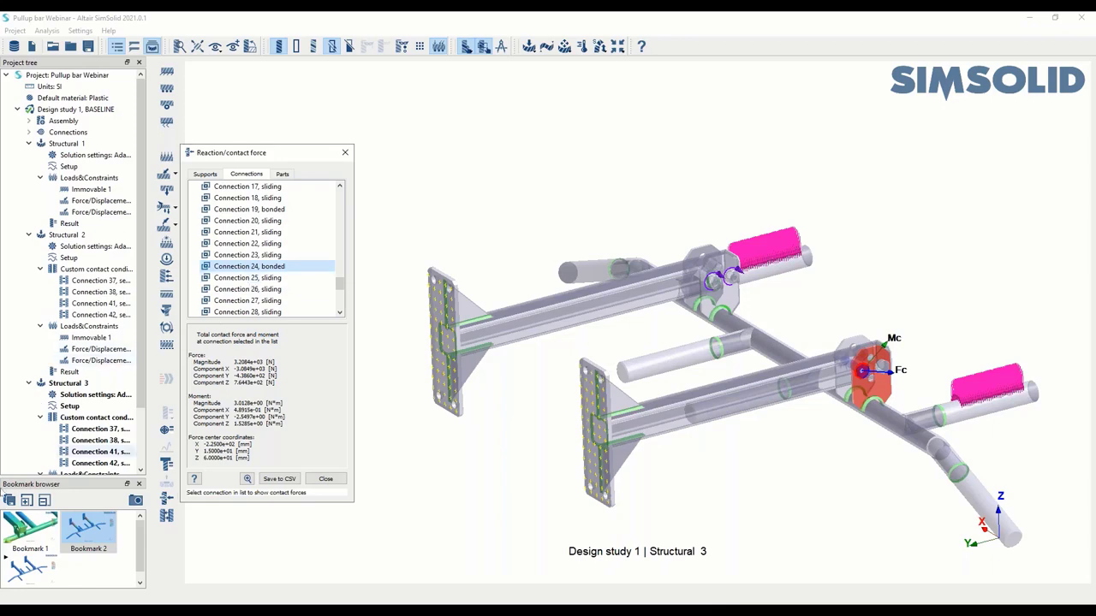
pyautogui.click(330, 481)
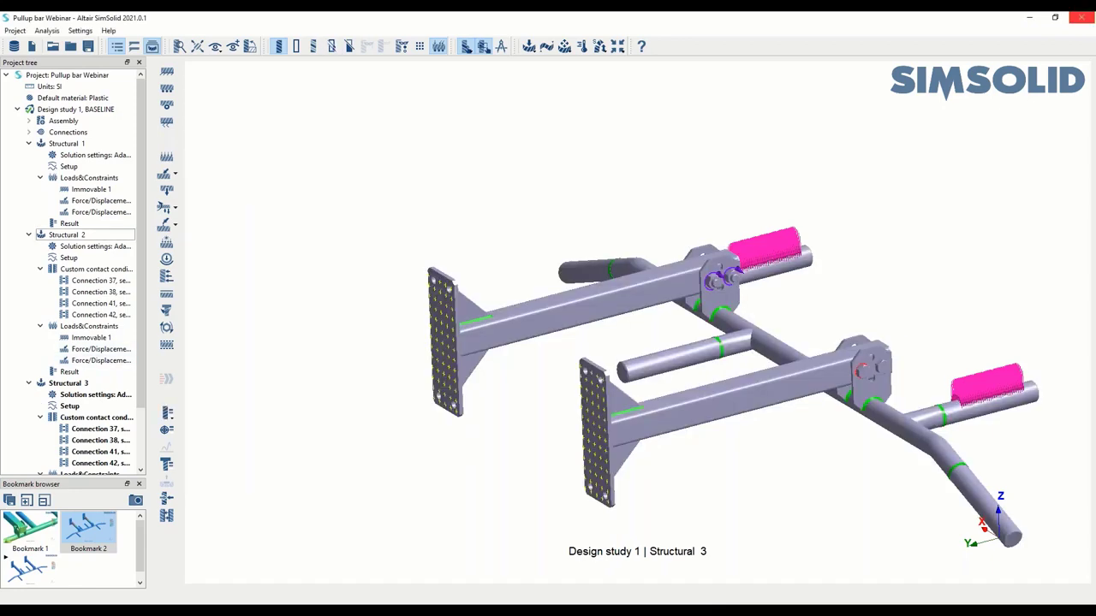
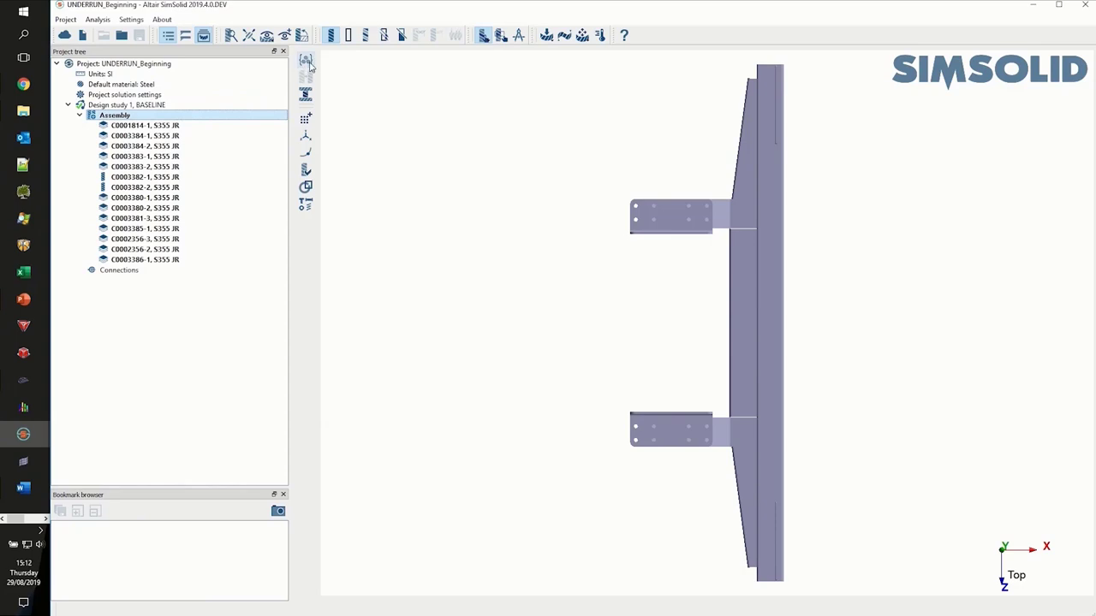
# Apply generic Steel to all parts of the underrun assembly.
pyautogui.click(304, 61)
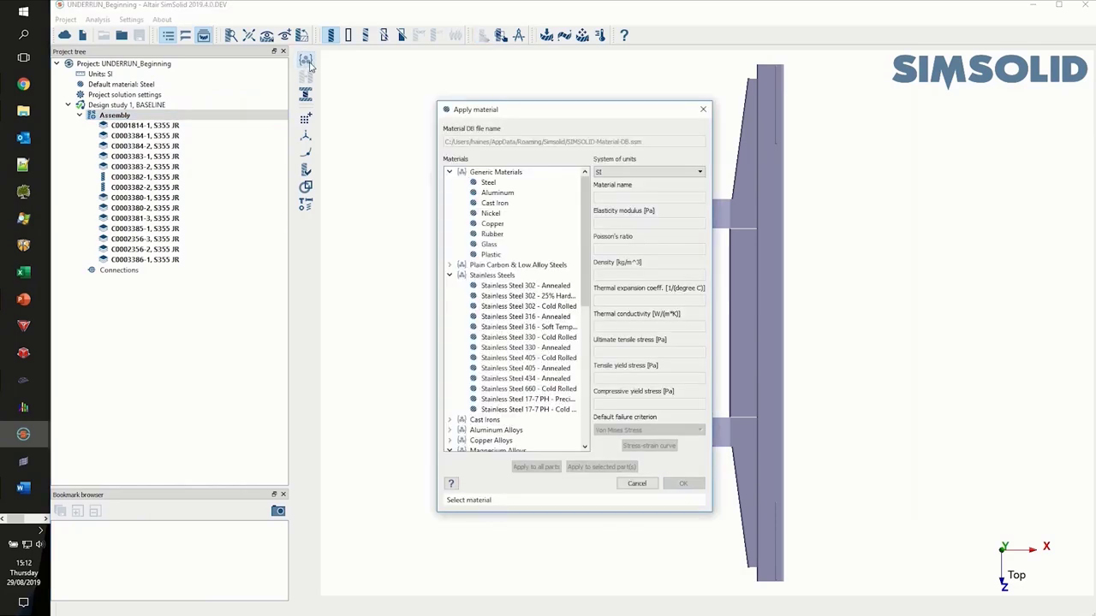
pyautogui.click(486, 183)
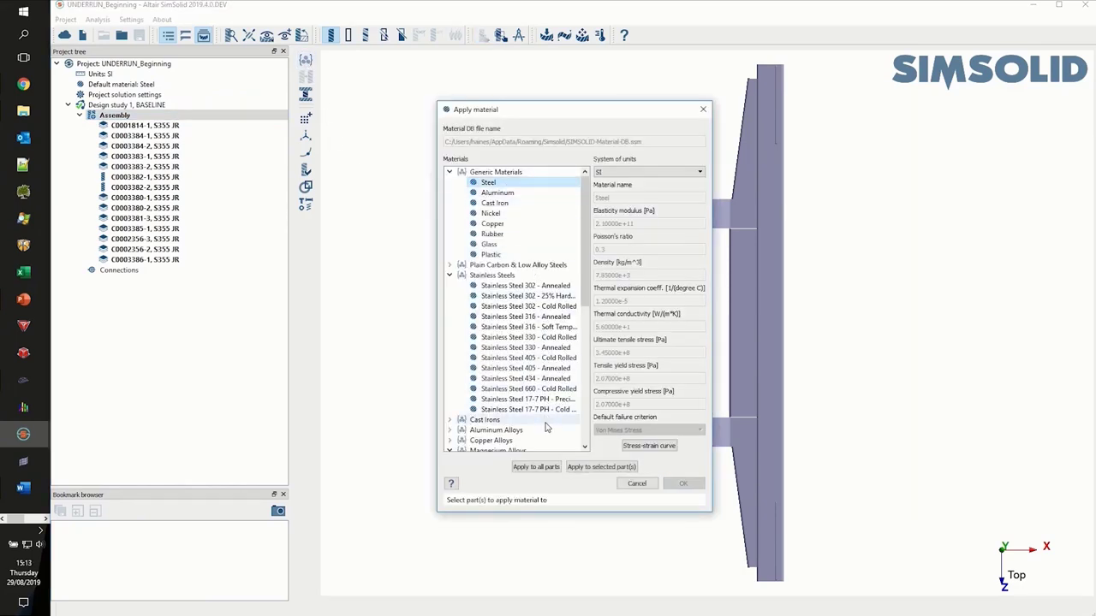
pyautogui.click(535, 467)
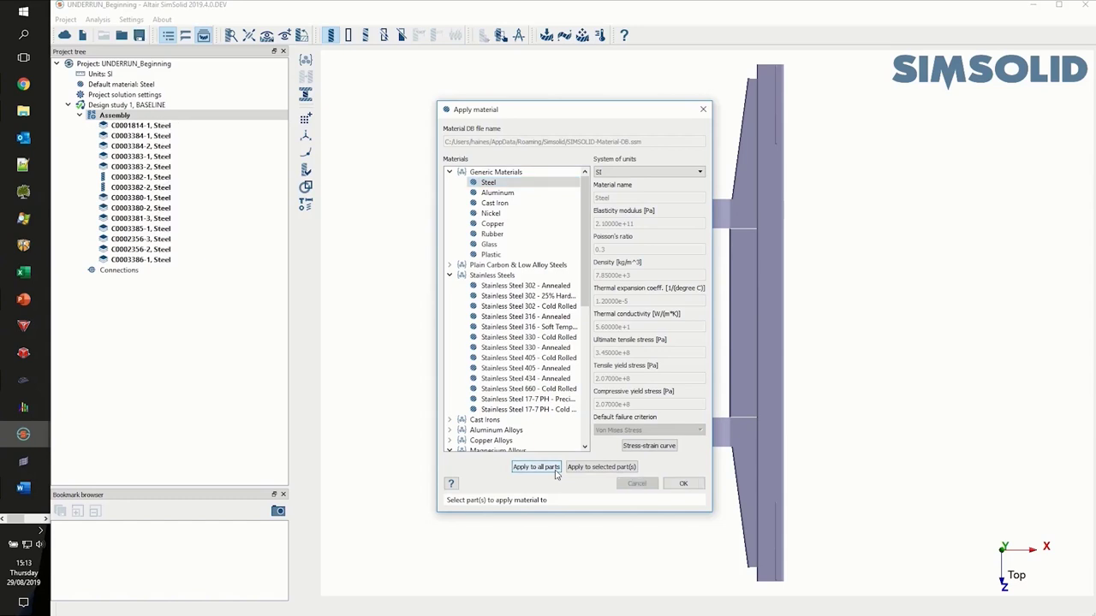
pyautogui.click(681, 485)
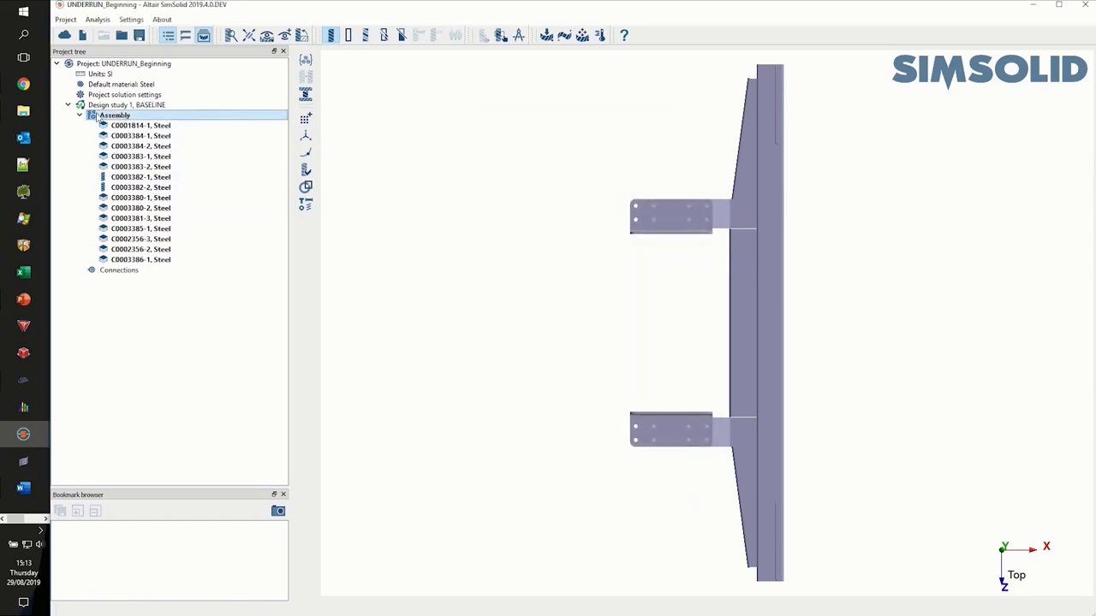
pyautogui.click(81, 117)
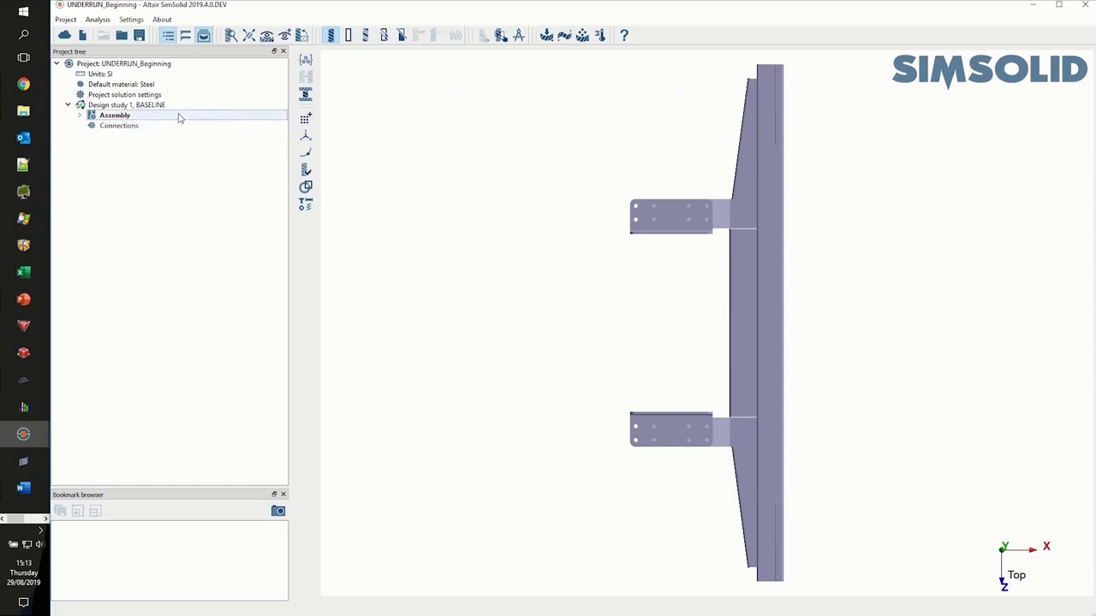
# Save a user-defined view of the assembly seen from the right, zoomed in on the slotted end bracket.
pyautogui.click(266, 36)
pyautogui.click(285, 90)
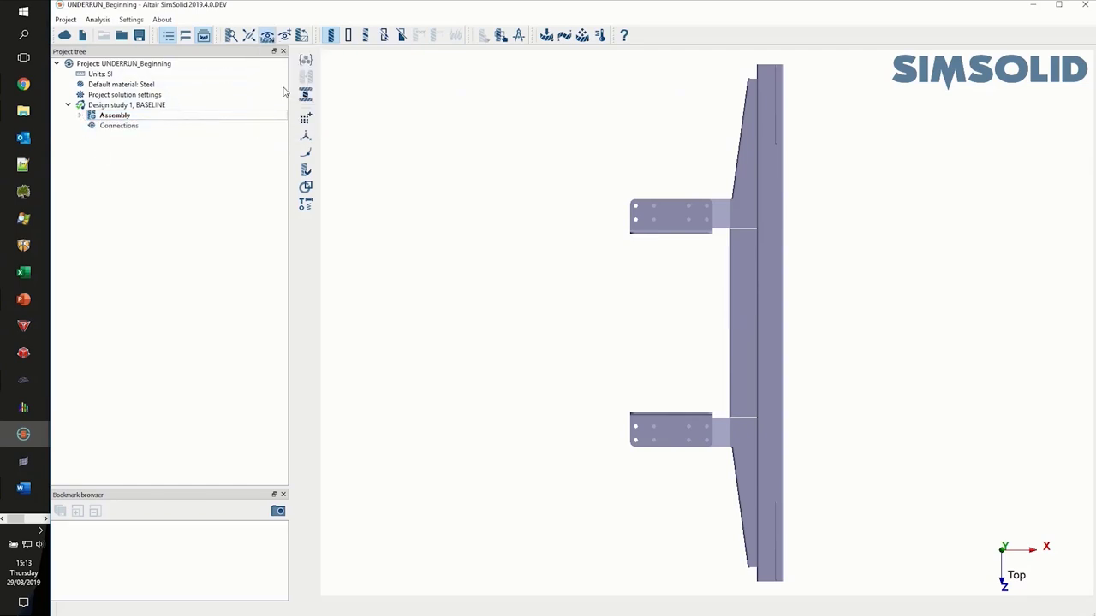
pyautogui.moveTo(535, 261); pyautogui.dragTo(680, 288, button='right')
pyautogui.scroll(6, 605, 375)
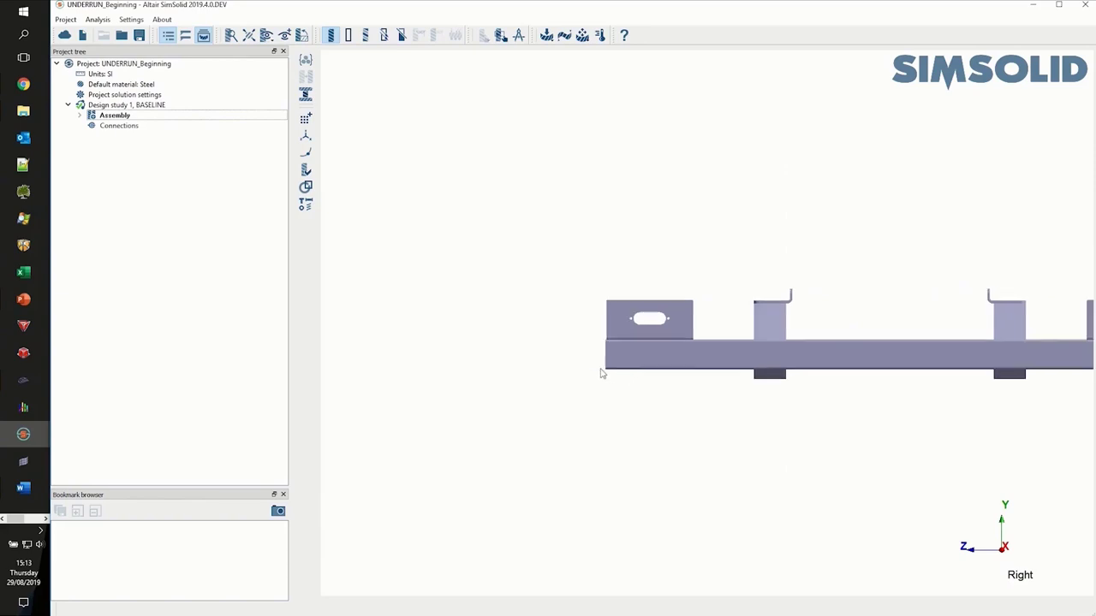
pyautogui.moveTo(579, 378); pyautogui.dragTo(613, 374, button='right')
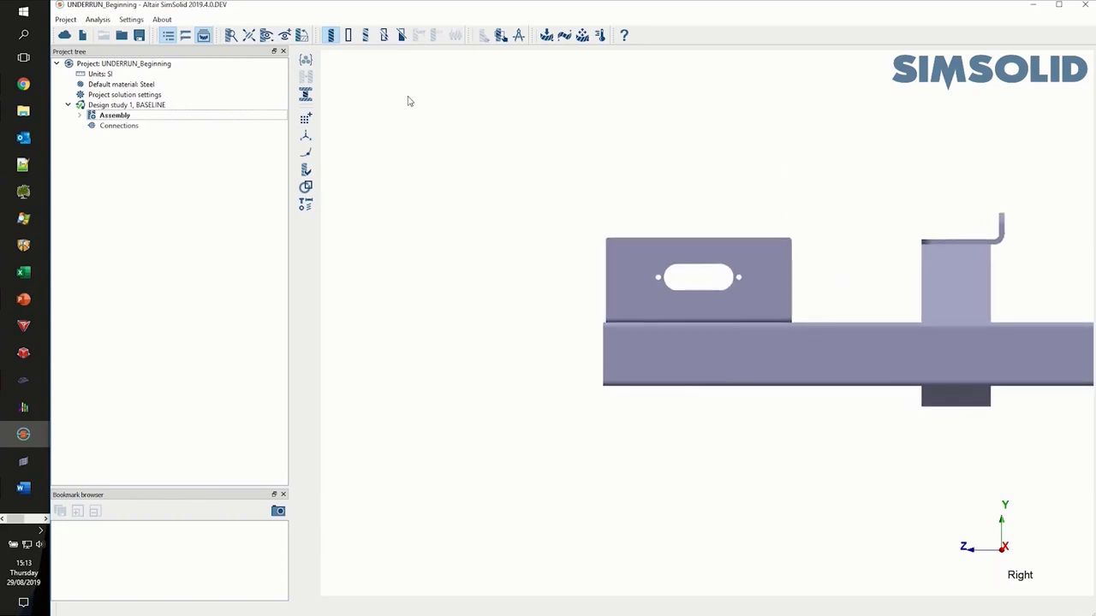
pyautogui.click(282, 38)
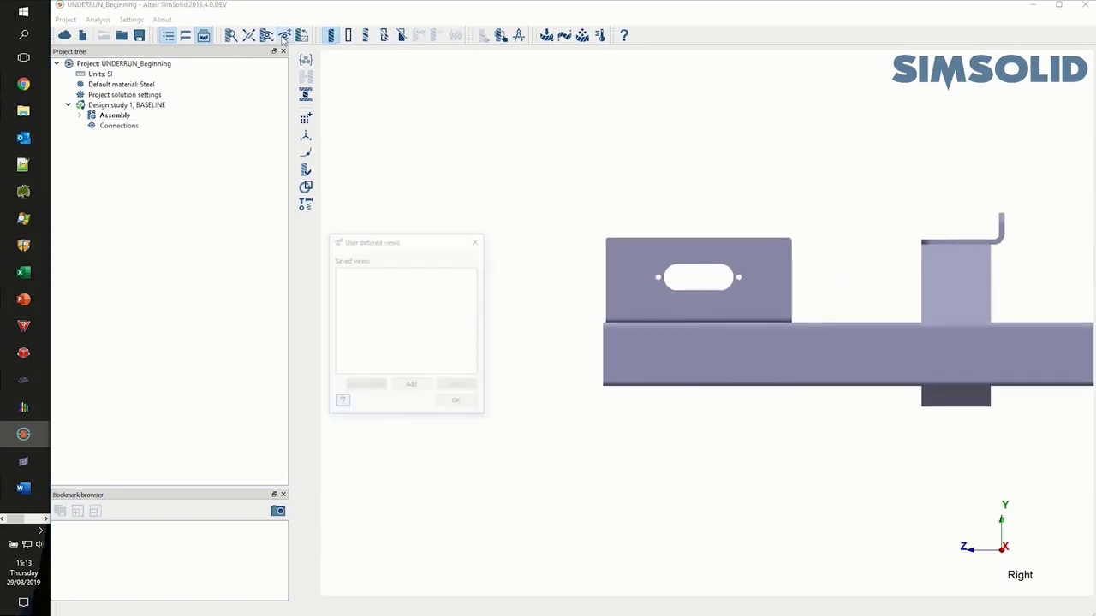
pyautogui.click(412, 388)
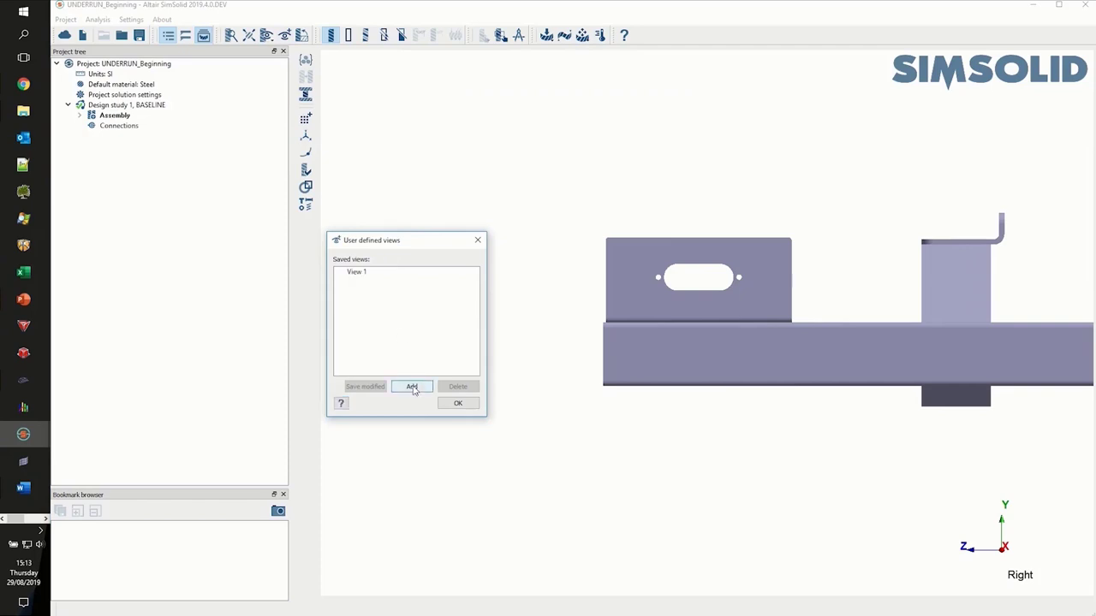
pyautogui.click(456, 405)
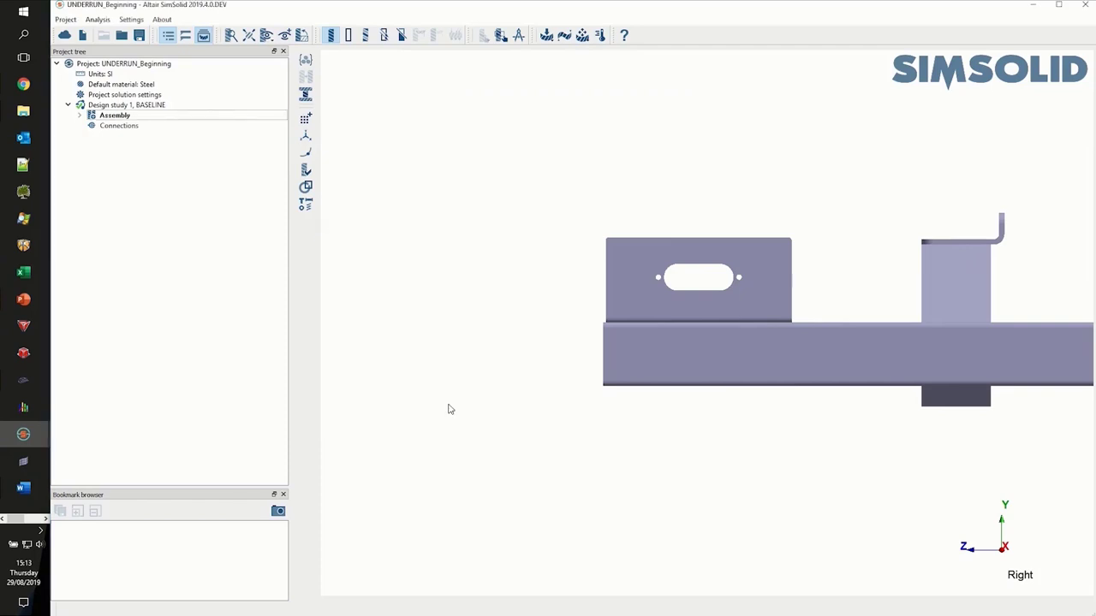
# Create automatic connections for the assembly with a 3 mm gap, 2.42635 mm penetration and Normal resolution.
pyautogui.click(127, 126)
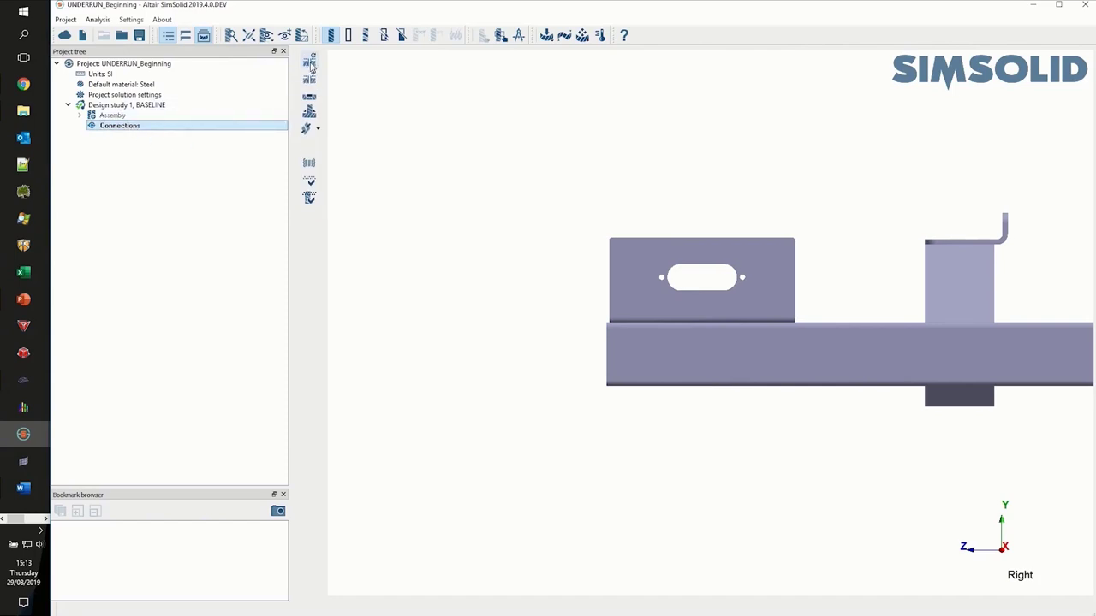
pyautogui.click(309, 60)
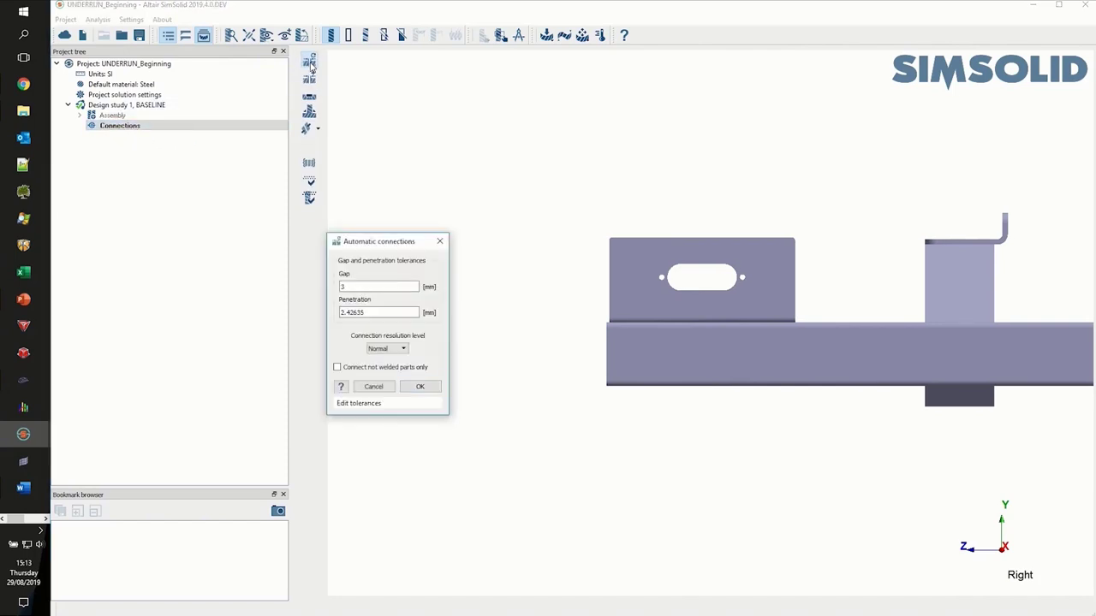
pyautogui.click(420, 386)
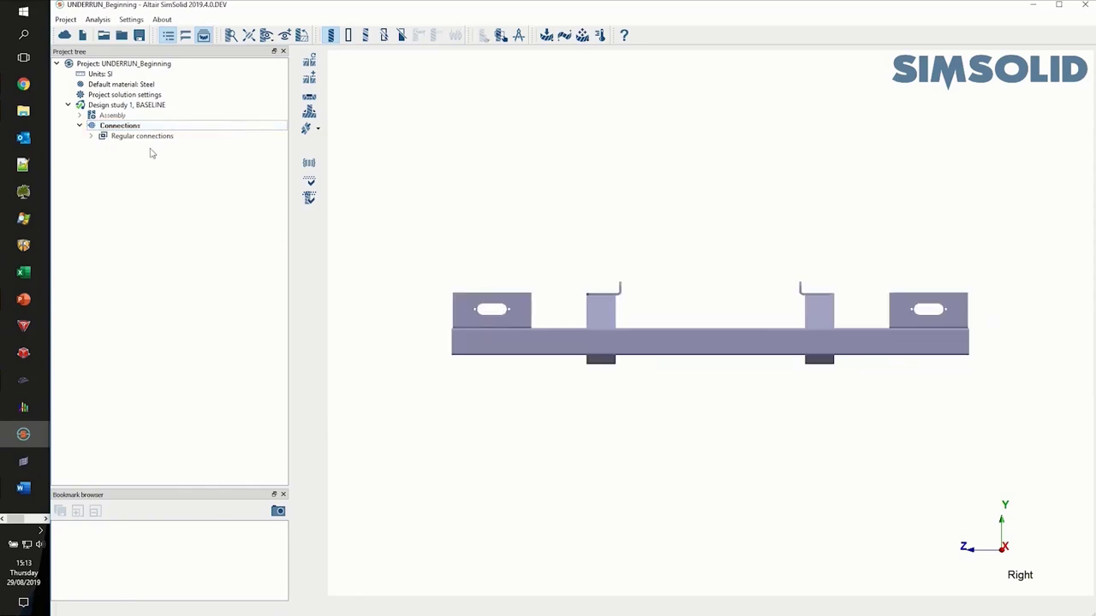
# Check where regular Connections 2, 3 and 7 lie along the main beam.
pyautogui.click(91, 135)
pyautogui.click(161, 157)
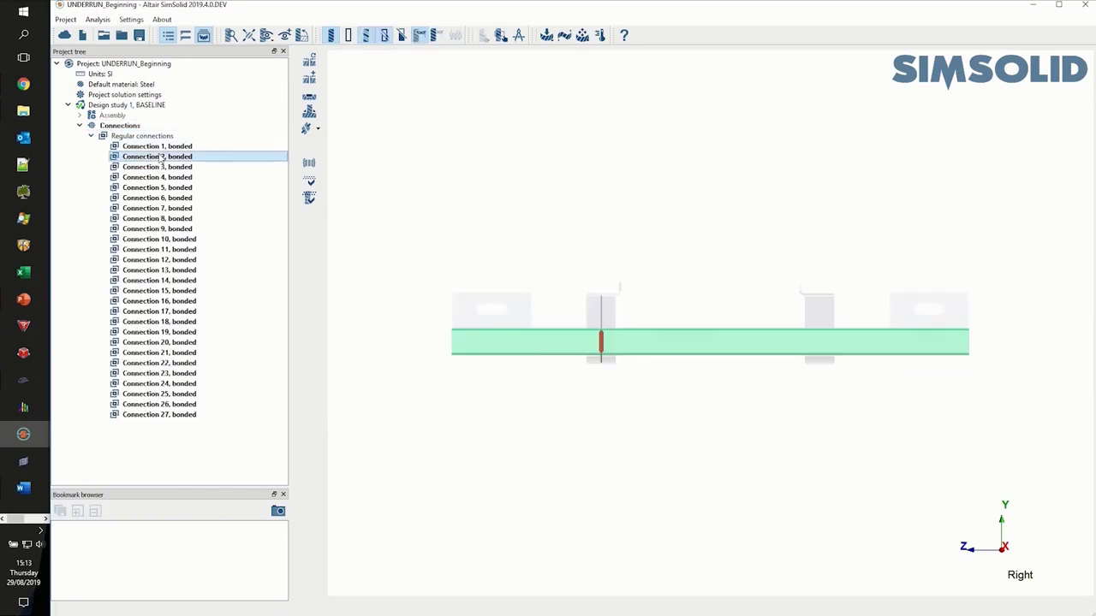
pyautogui.click(161, 167)
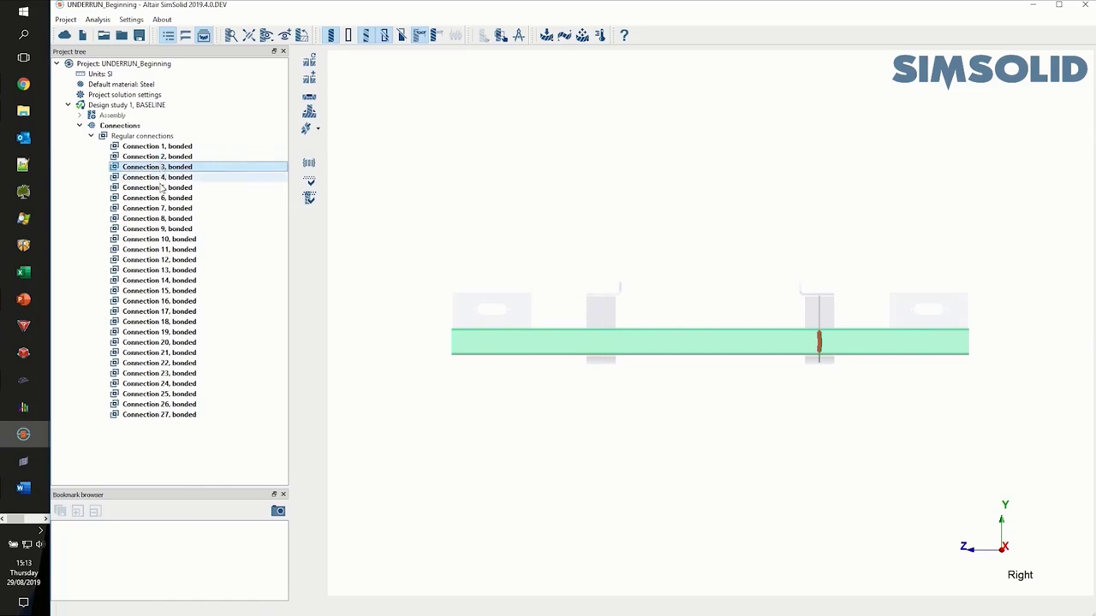
pyautogui.click(163, 209)
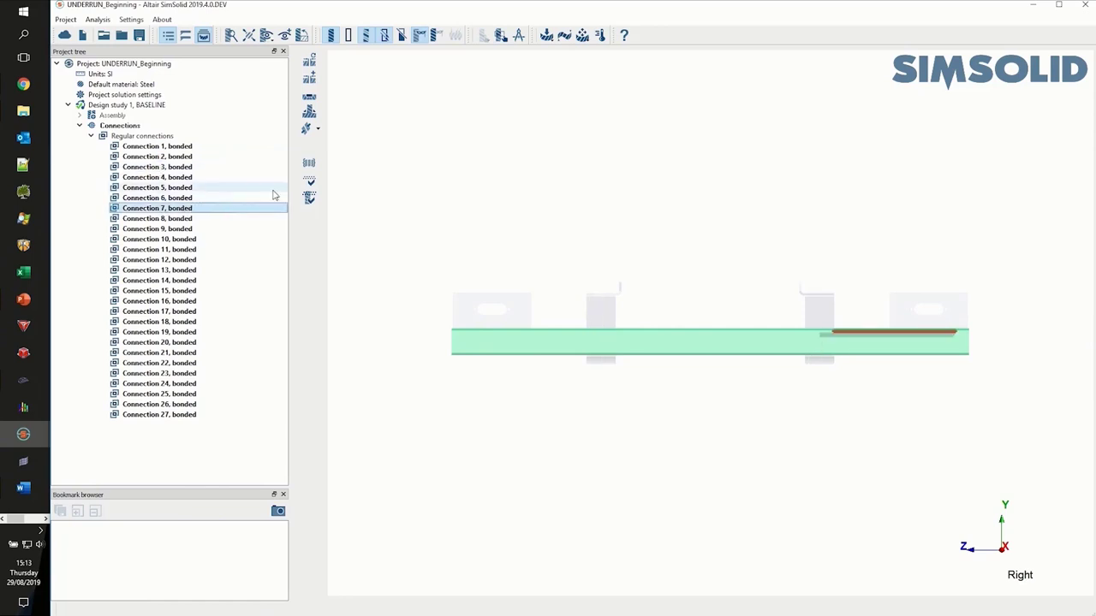
# Review the regular connections table, examining Connections 4 and 5 up close where the slotted end brackets meet the beam.
pyautogui.click(310, 183)
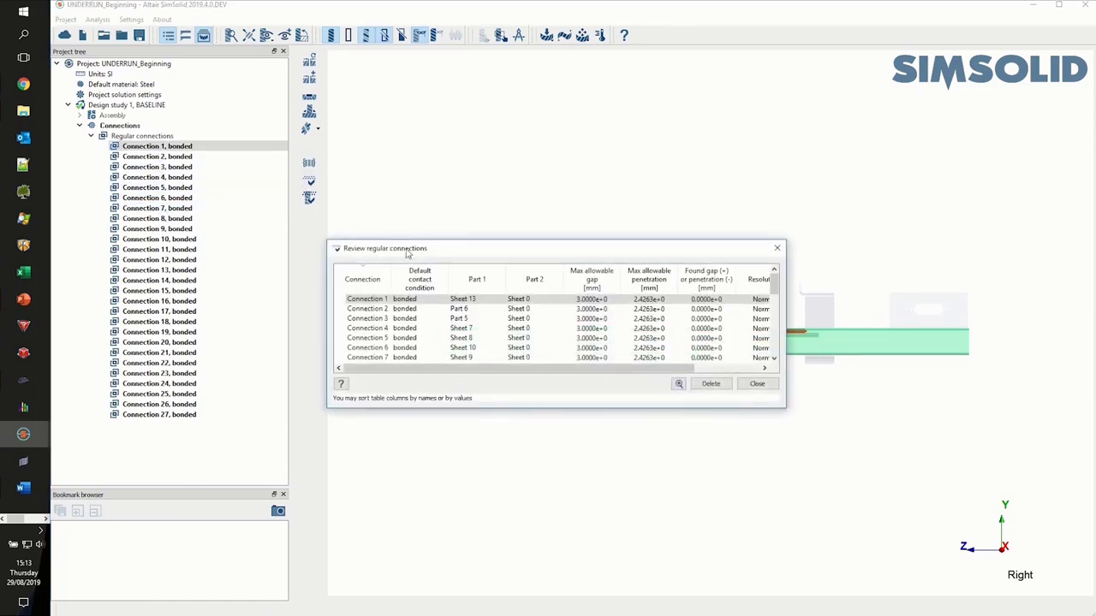
pyautogui.moveTo(409, 252); pyautogui.dragTo(475, 84)
pyautogui.click(434, 152)
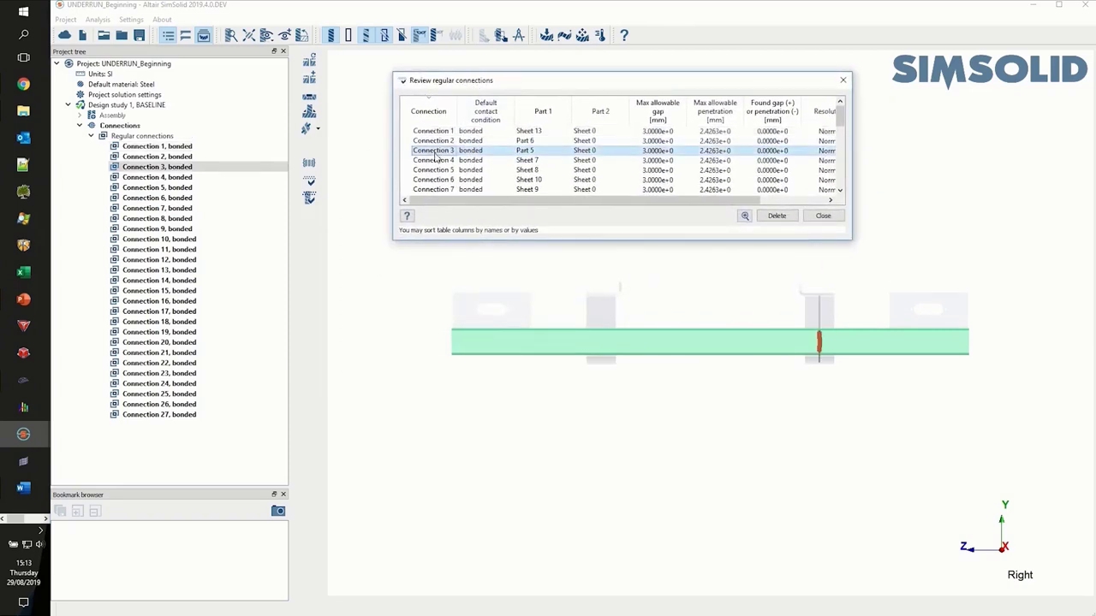
pyautogui.click(434, 161)
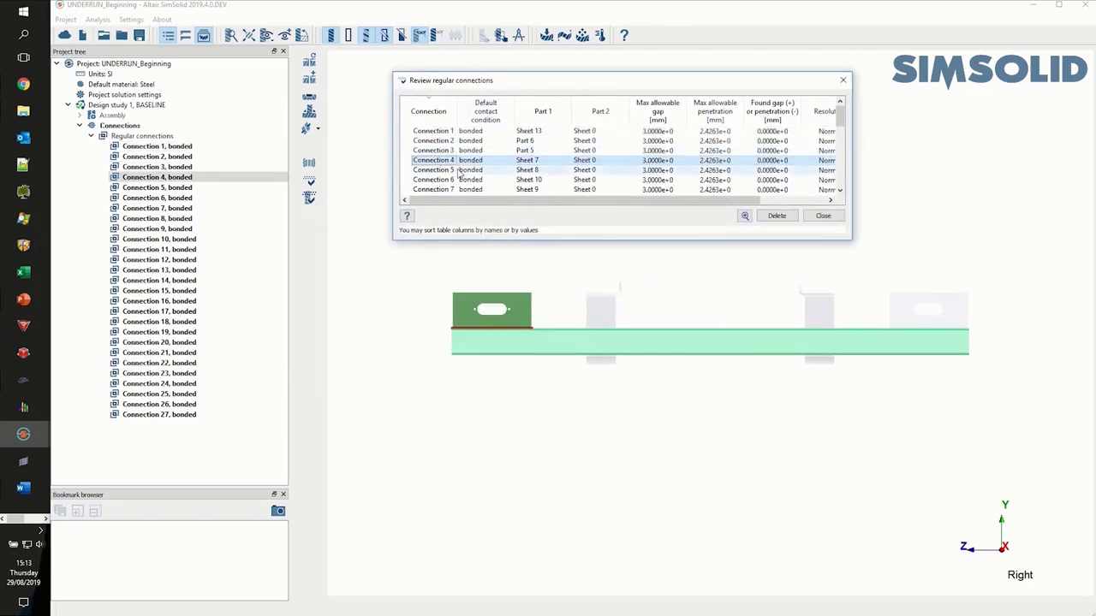
pyautogui.click(744, 217)
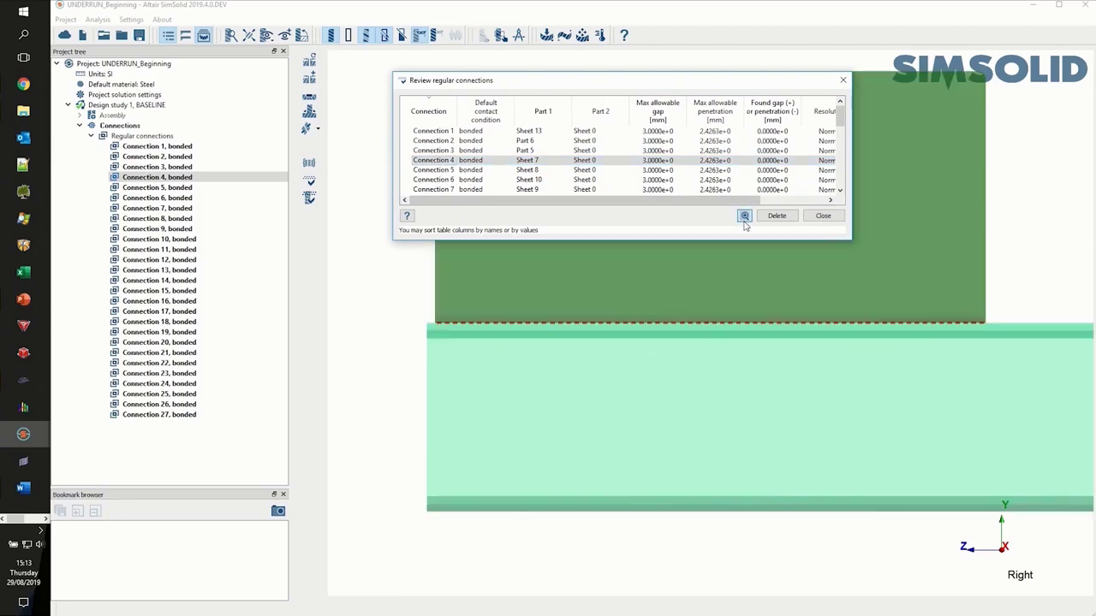
pyautogui.click(519, 171)
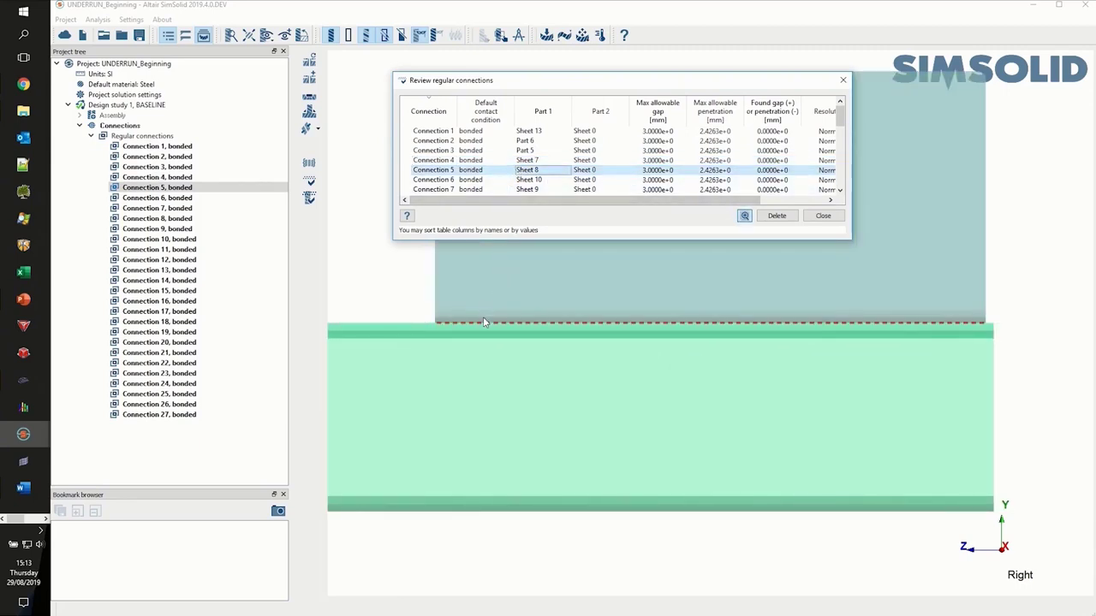
pyautogui.moveTo(484, 322); pyautogui.dragTo(629, 372)
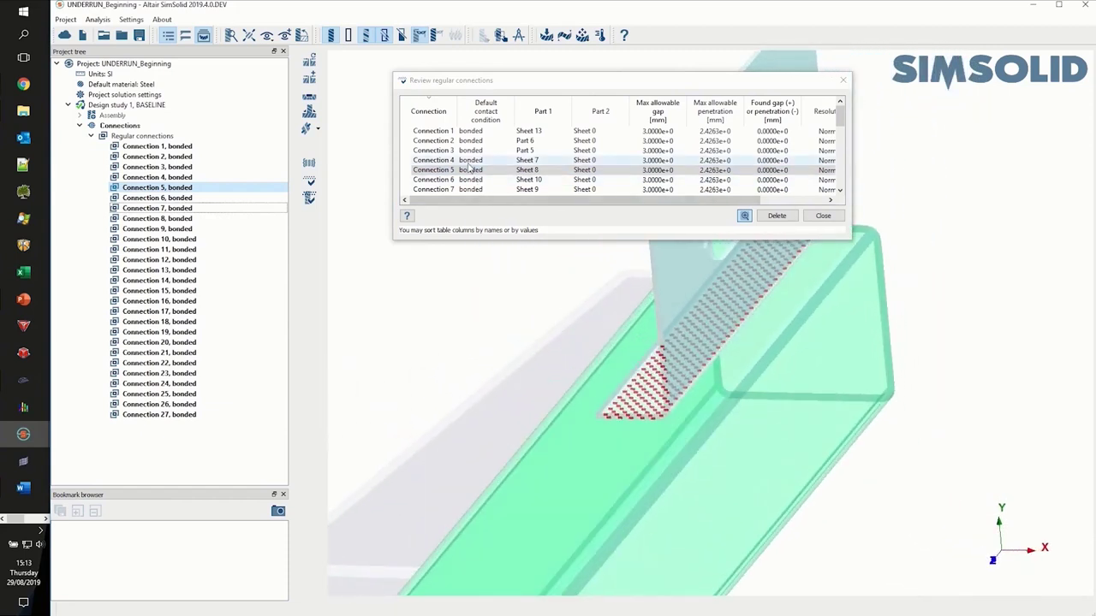
pyautogui.click(469, 161)
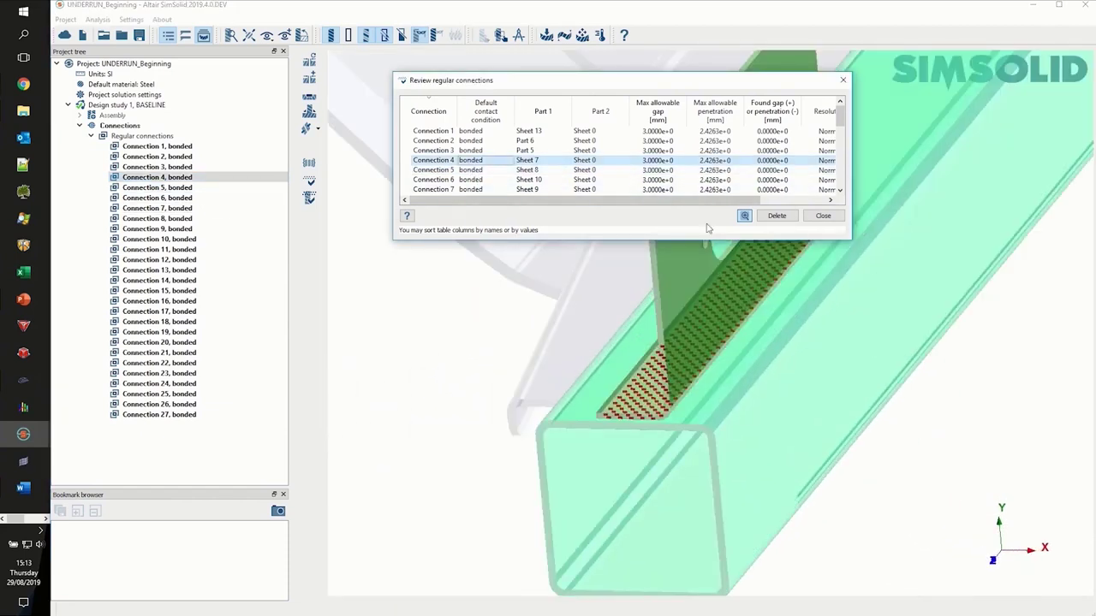
pyautogui.click(823, 217)
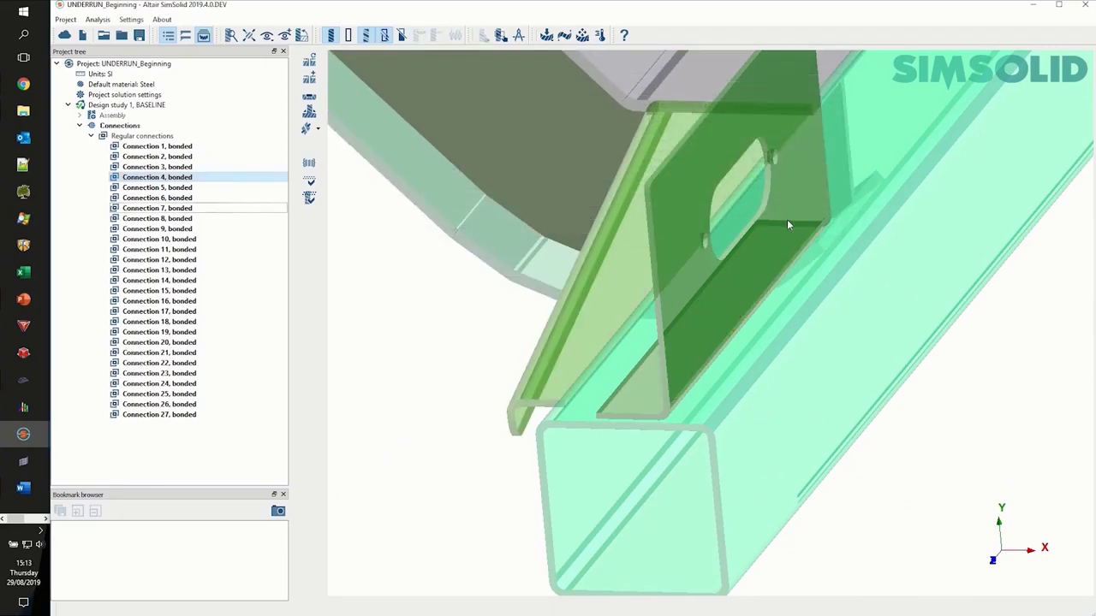
# Add a structural linear analysis to the BASELINE design study.
pyautogui.click(213, 139)
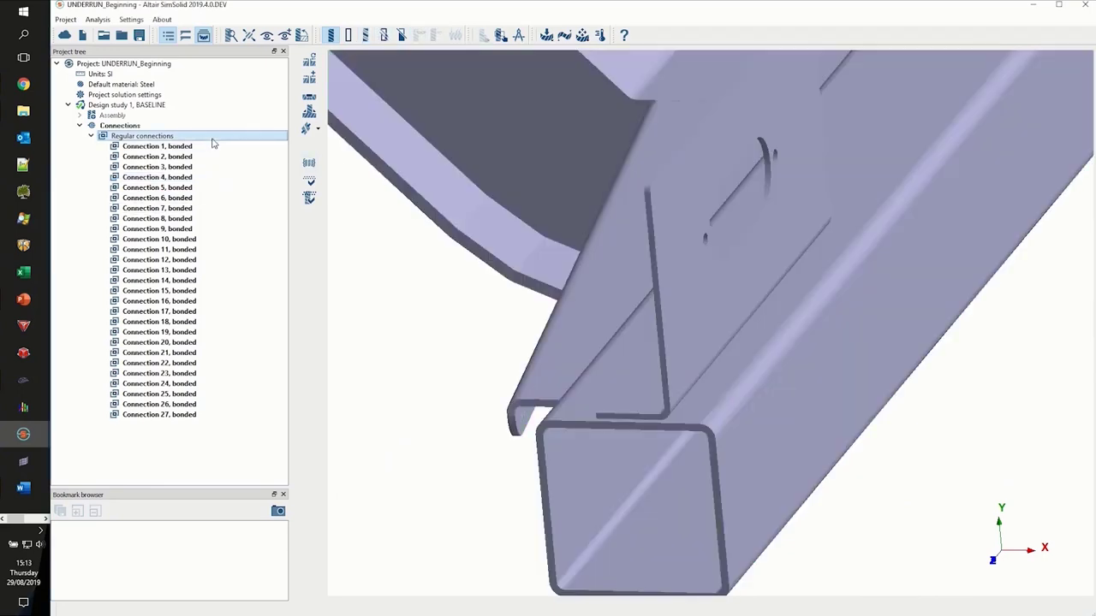
pyautogui.click(91, 136)
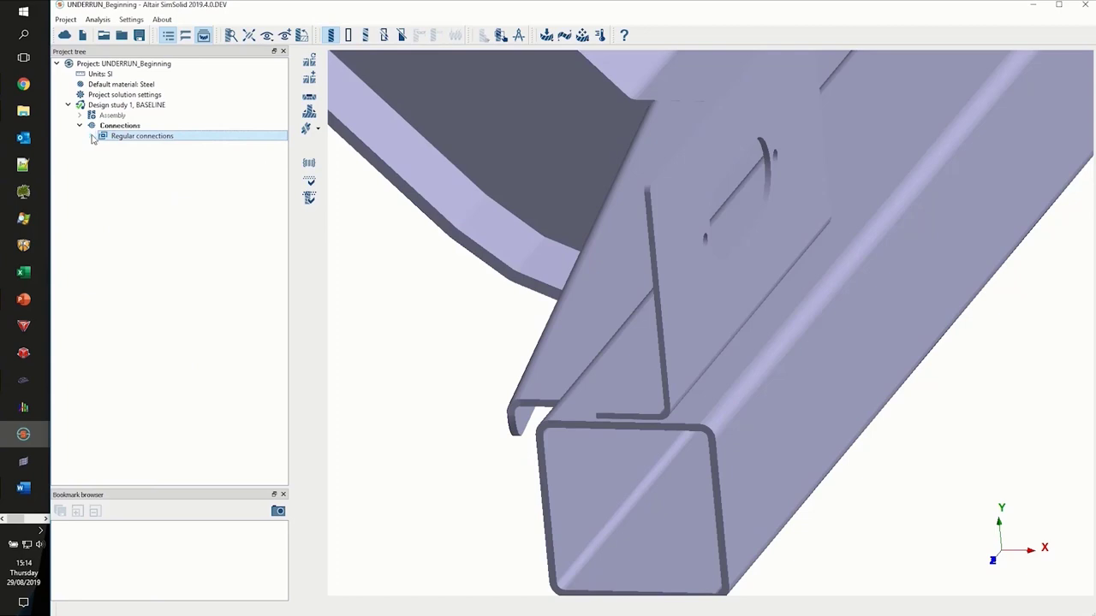
pyautogui.click(81, 126)
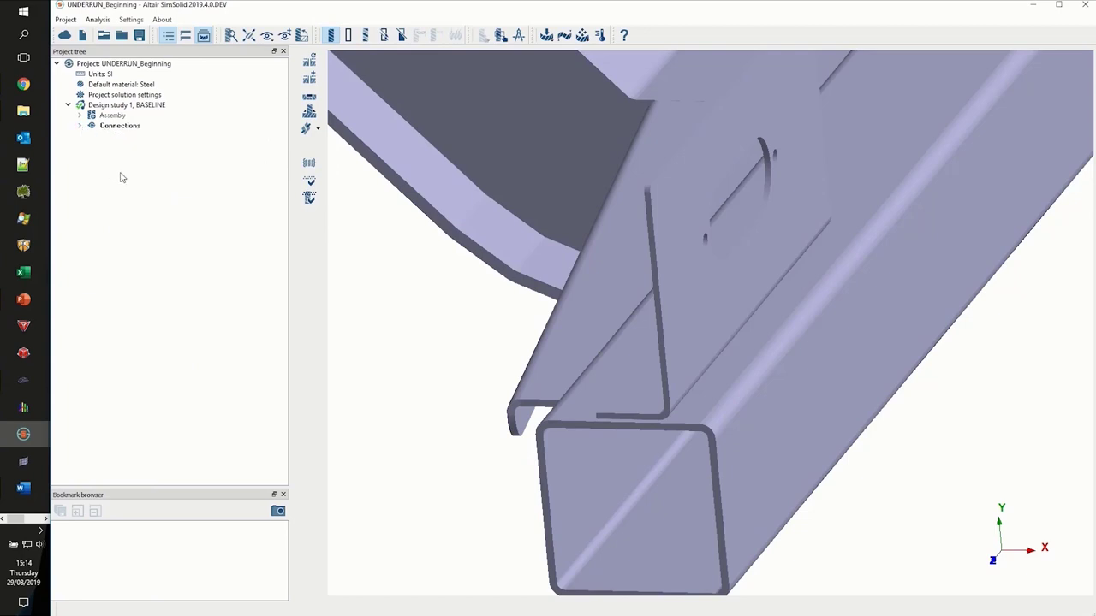
pyautogui.click(550, 38)
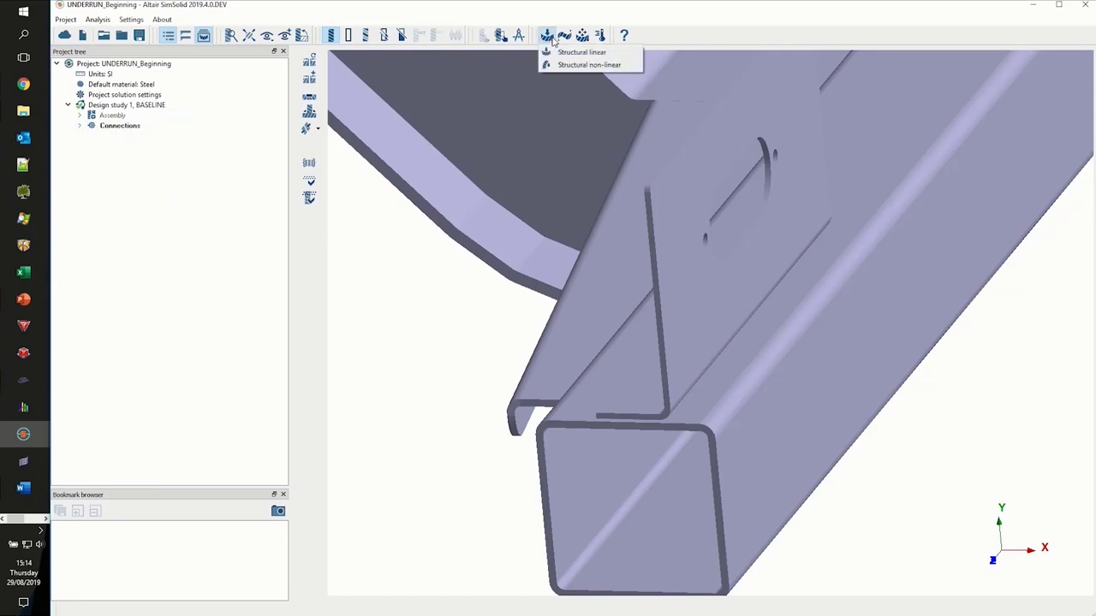
pyautogui.click(633, 56)
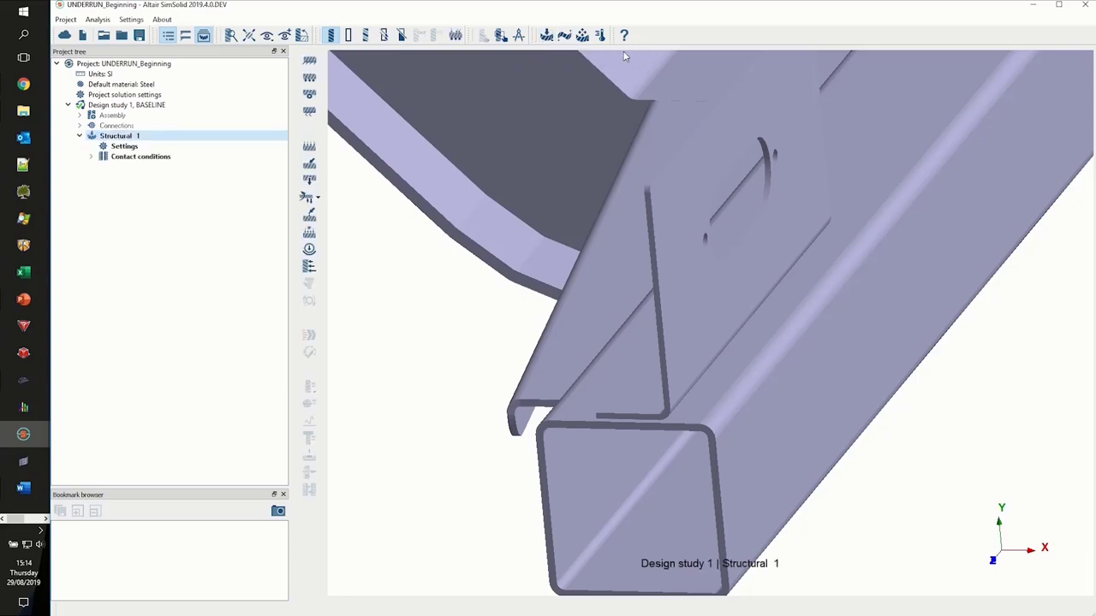
# Examine the contact conditions of Connections 4 and 5 between the slotted brackets and the beam in Structural 1.
pyautogui.click(91, 157)
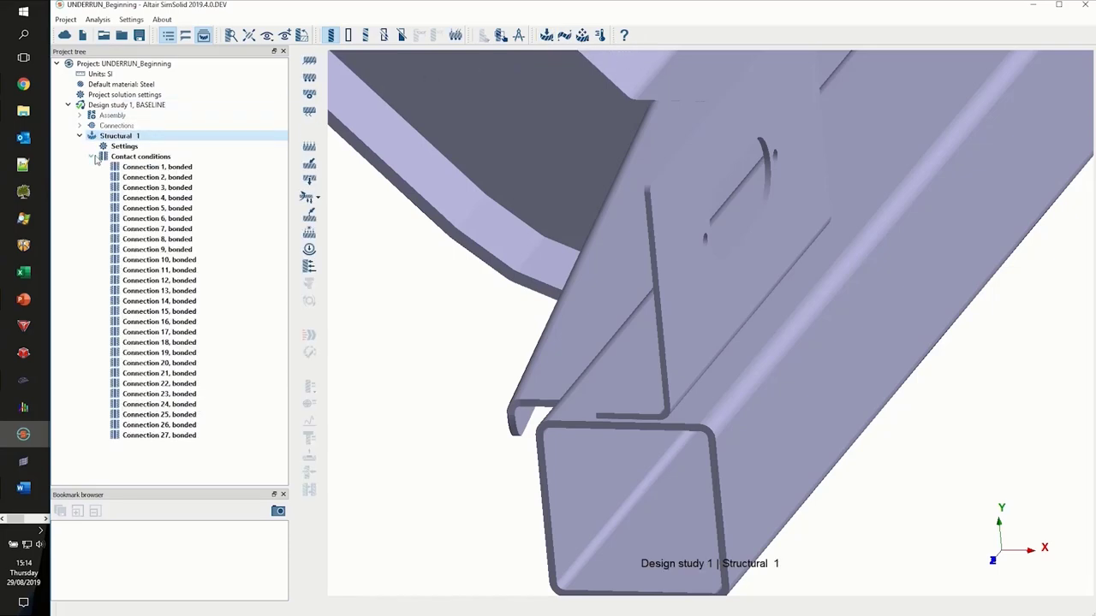
pyautogui.click(141, 159)
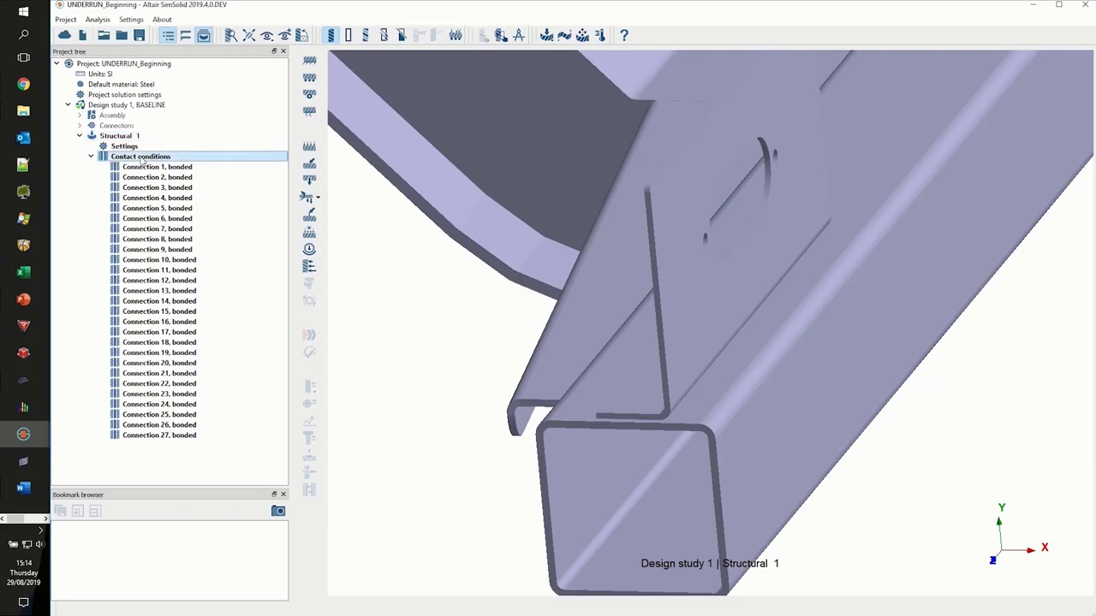
pyautogui.click(155, 198)
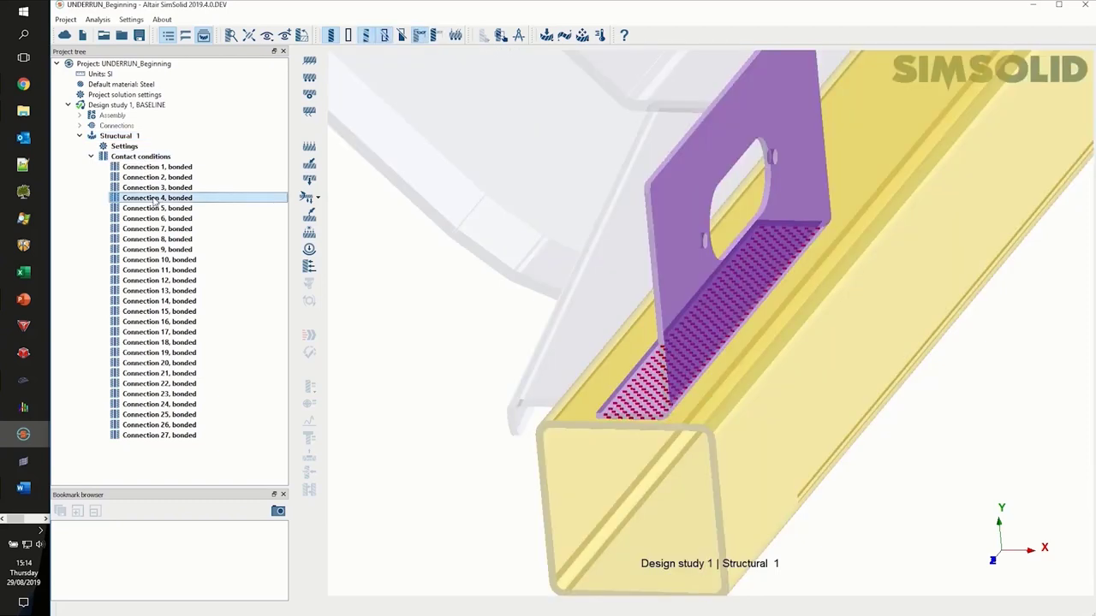
pyautogui.click(158, 208)
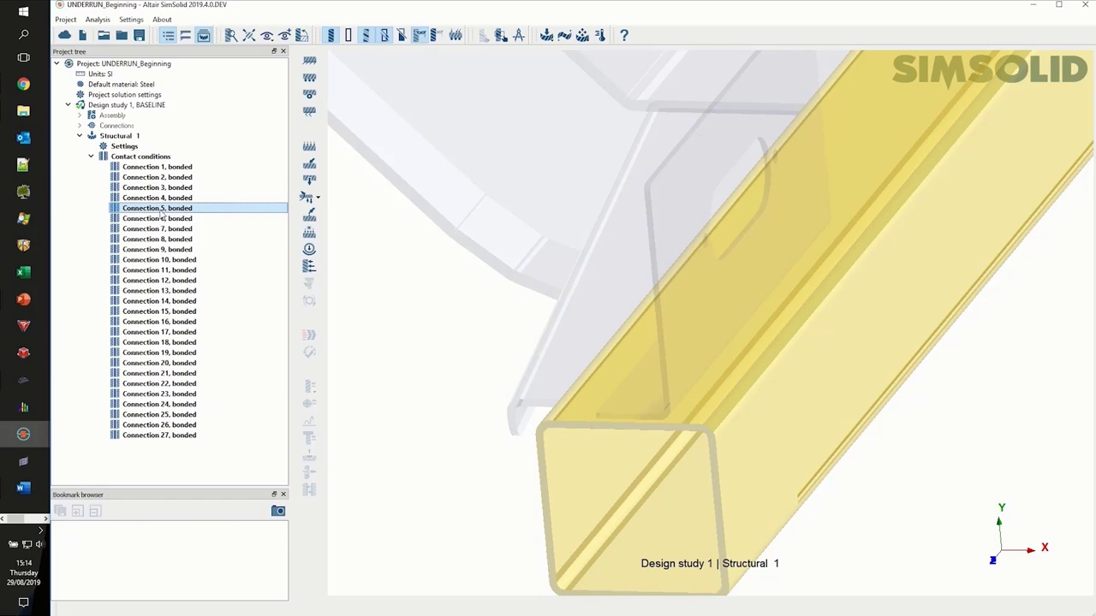
pyautogui.click(194, 200)
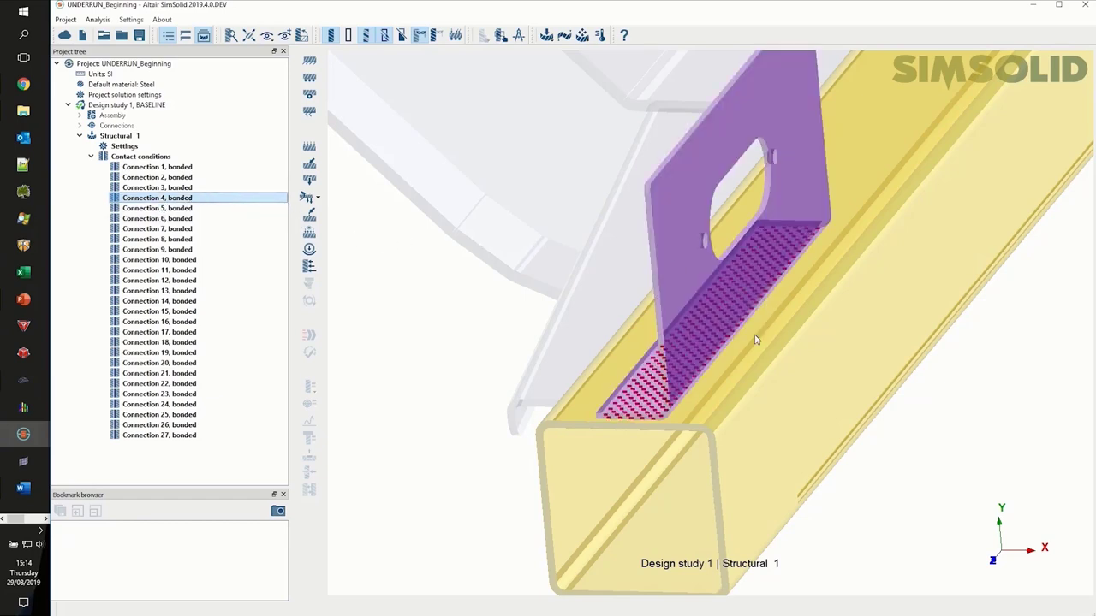
# Examine Connection 4 between the slotted bracket and beam with the other parts transparent, hidden and fully shown, and collapse the contact conditions.
pyautogui.moveTo(756, 339); pyautogui.dragTo(750, 377)
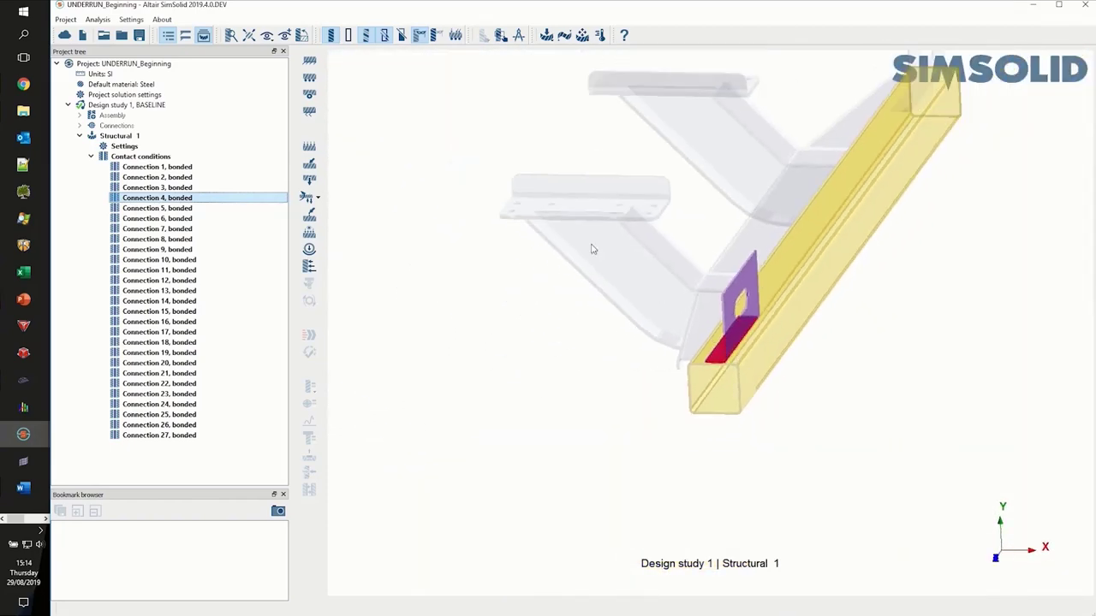
pyautogui.click(421, 36)
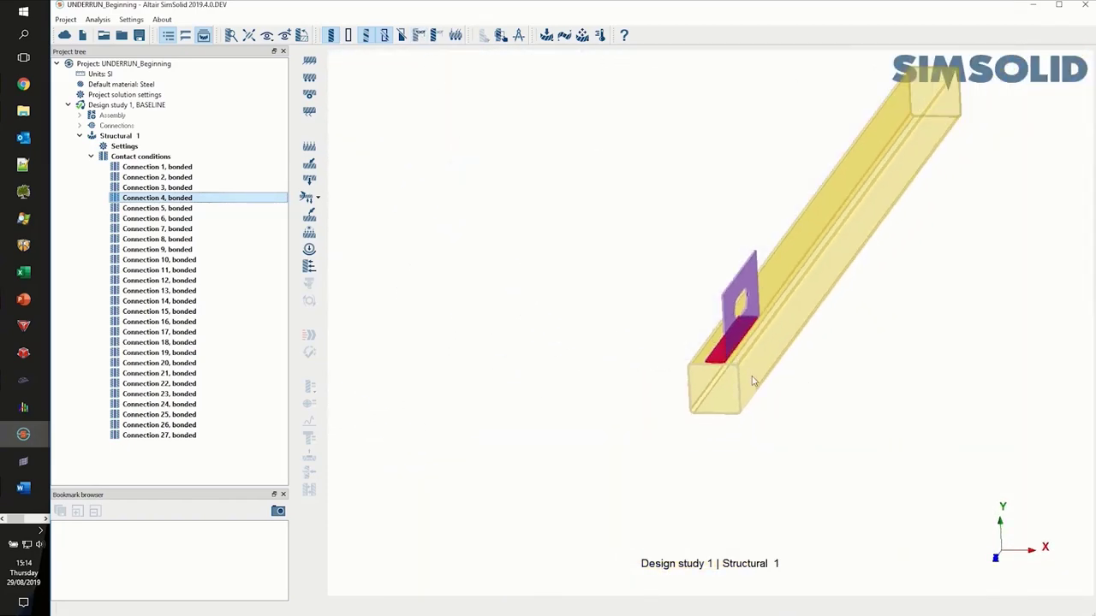
pyautogui.click(765, 411)
pyautogui.moveTo(680, 403); pyautogui.dragTo(502, 175)
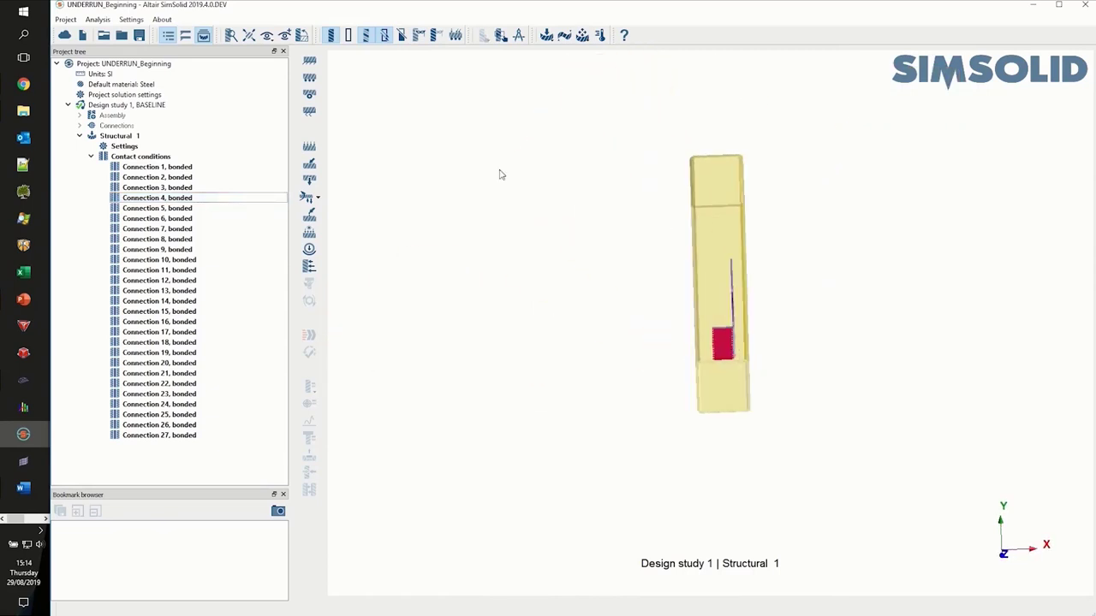
pyautogui.click(421, 36)
pyautogui.moveTo(673, 318); pyautogui.dragTo(709, 399)
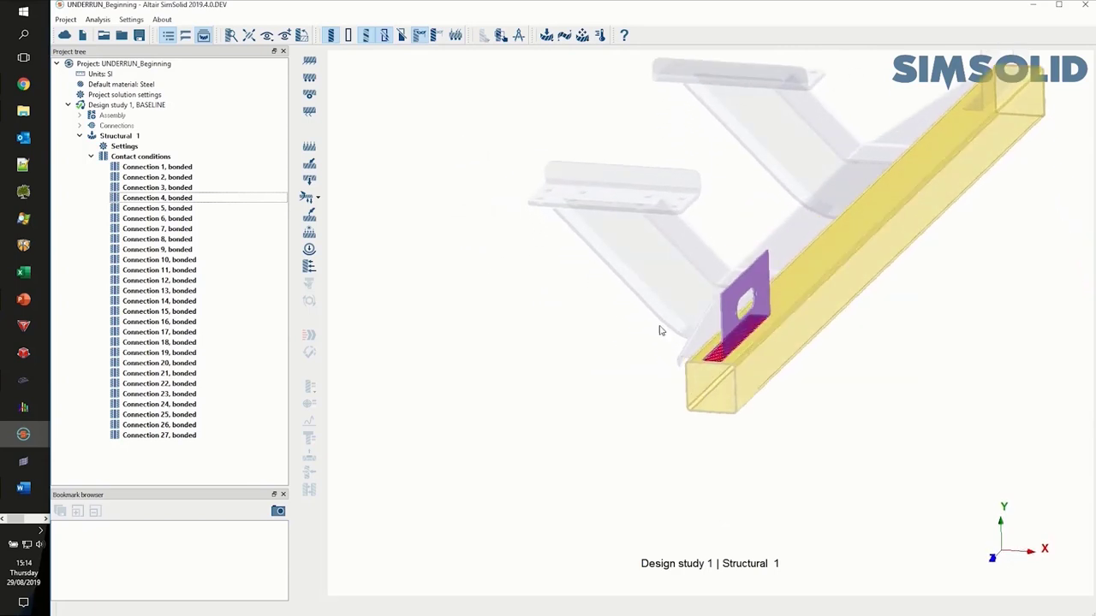
pyautogui.click(433, 37)
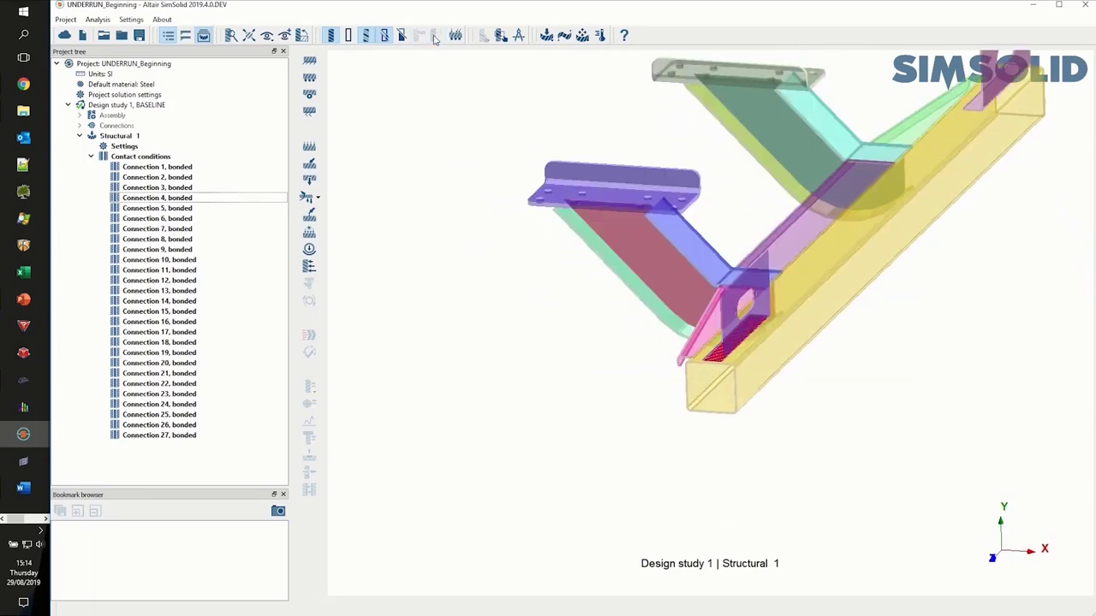
pyautogui.moveTo(669, 276); pyautogui.dragTo(656, 281)
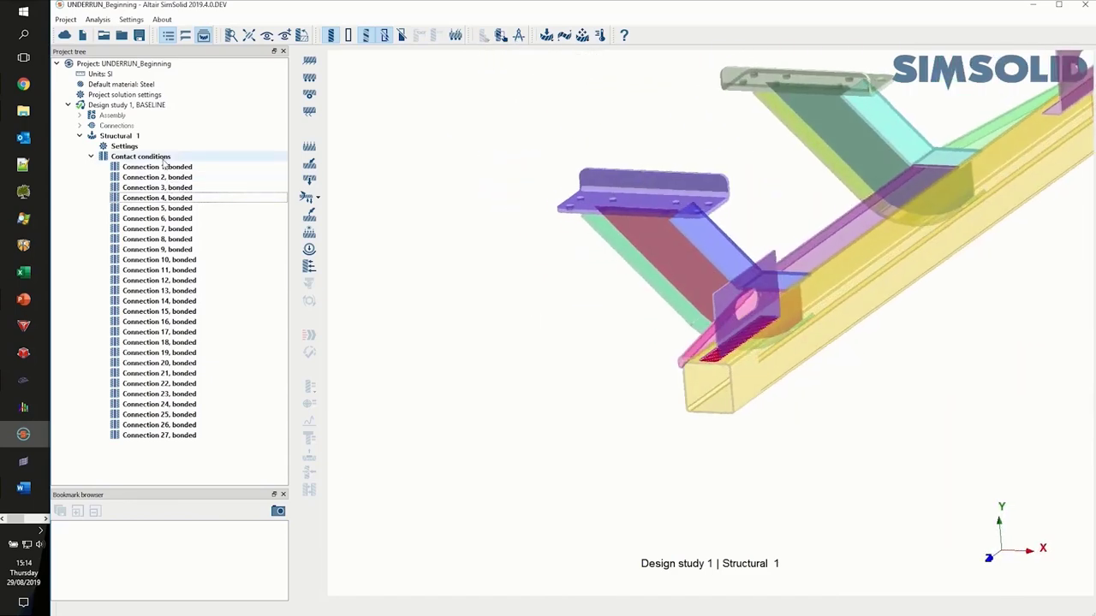
pyautogui.click(124, 157)
pyautogui.click(90, 158)
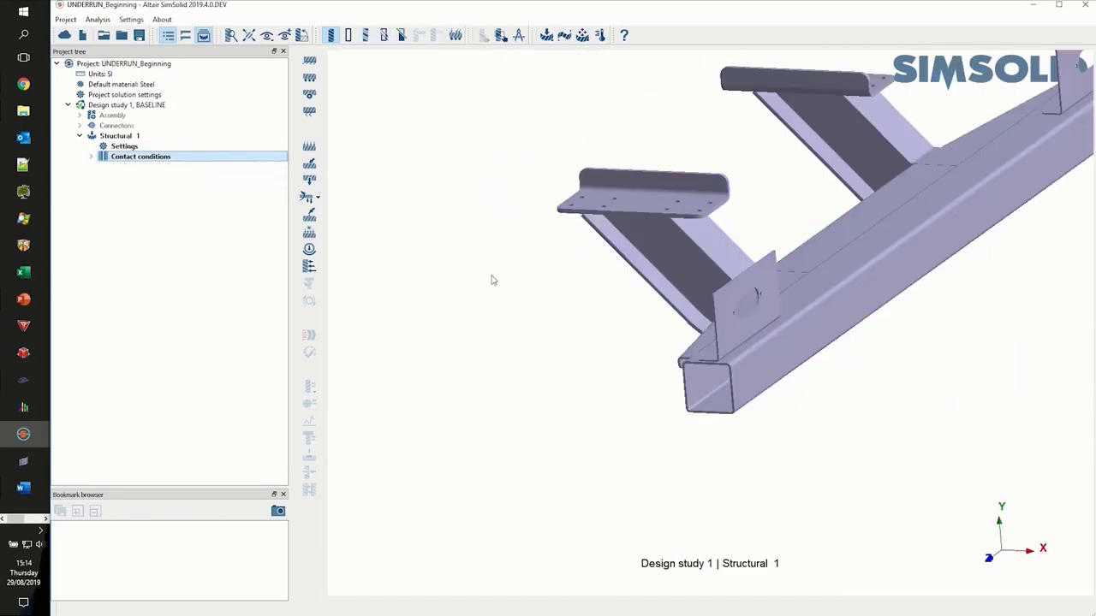
# Create an immovable constraint and select the eight bolt-hole faces on the first mounting bracket's flange plate.
pyautogui.click(309, 62)
pyautogui.scroll(10, 690, 188)
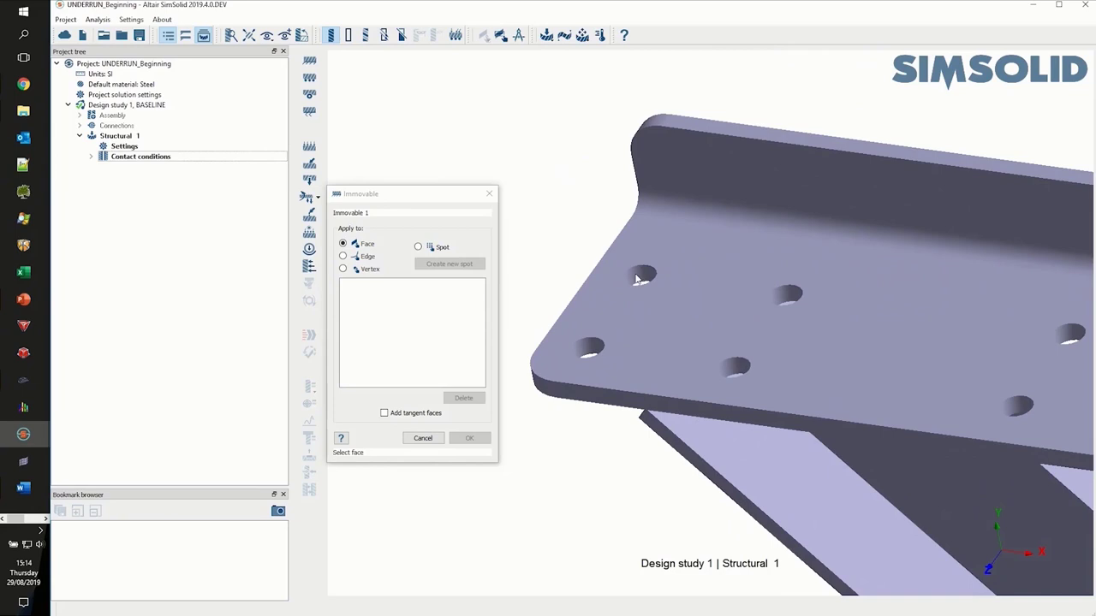
pyautogui.click(638, 278)
pyautogui.click(589, 349)
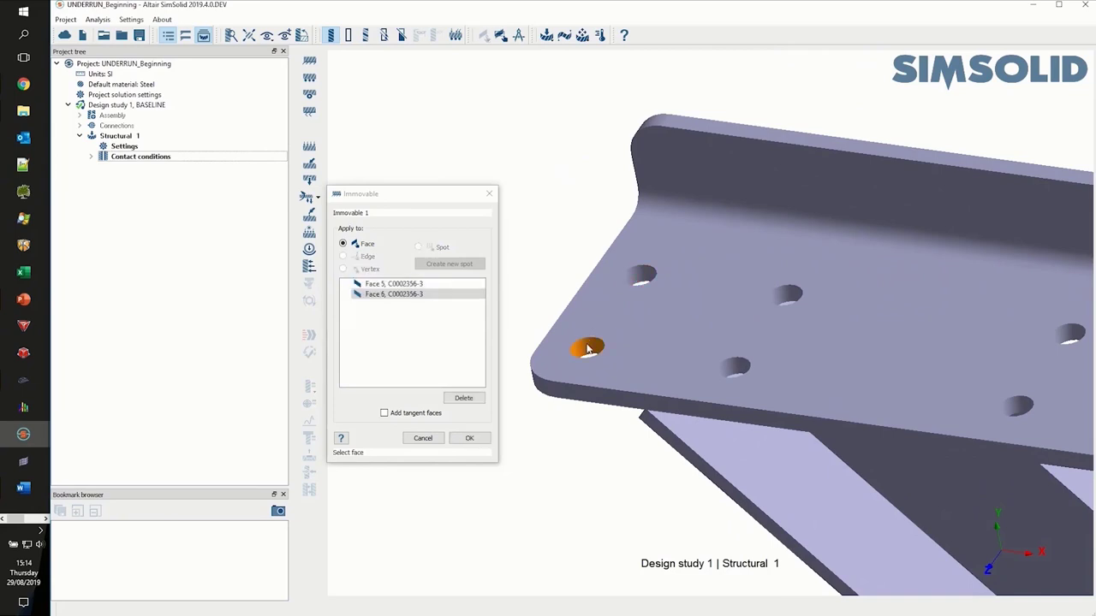
pyautogui.click(734, 369)
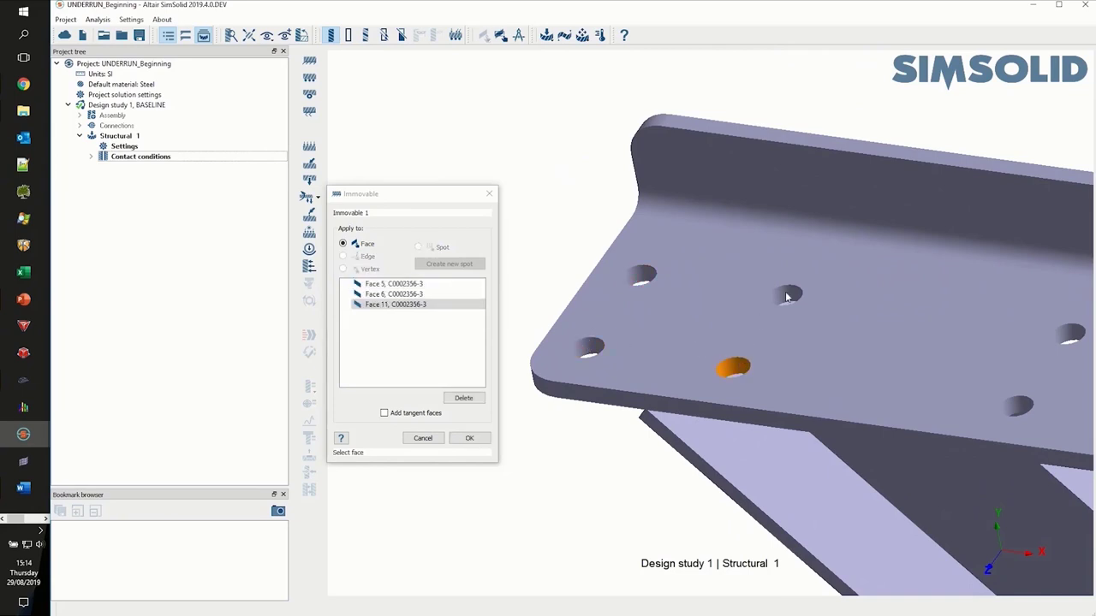
pyautogui.click(787, 297)
pyautogui.moveTo(894, 325); pyautogui.dragTo(764, 260, button='right')
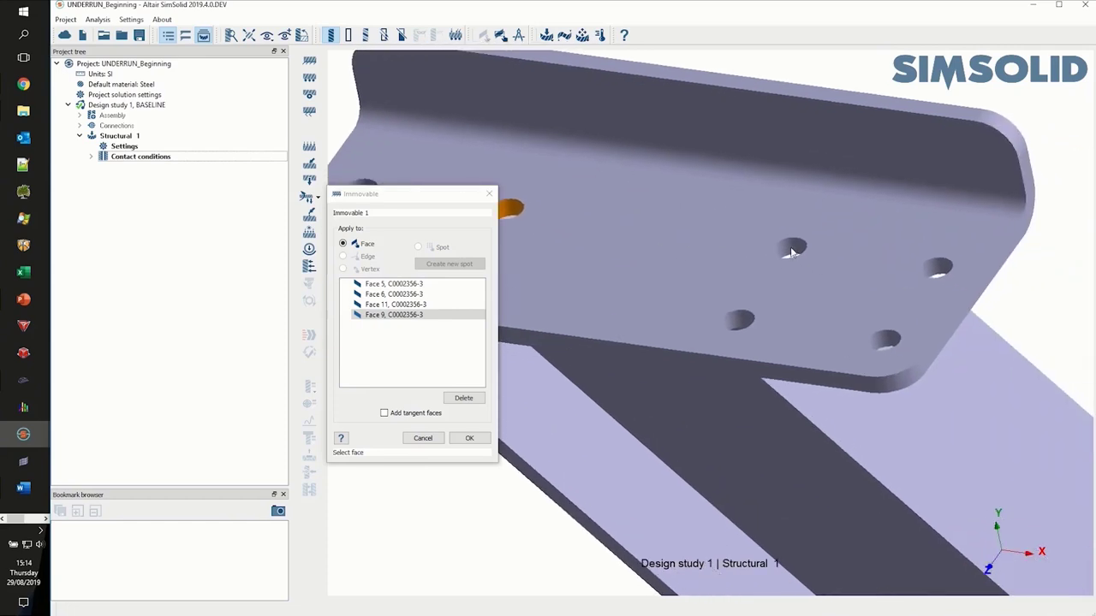
pyautogui.click(791, 250)
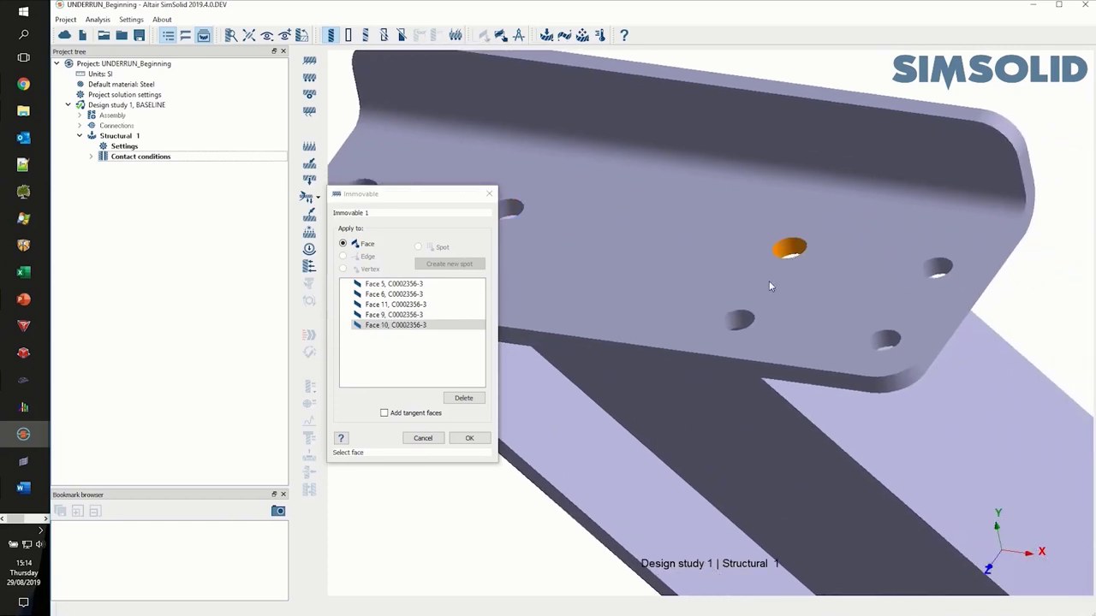
pyautogui.click(734, 322)
pyautogui.click(886, 340)
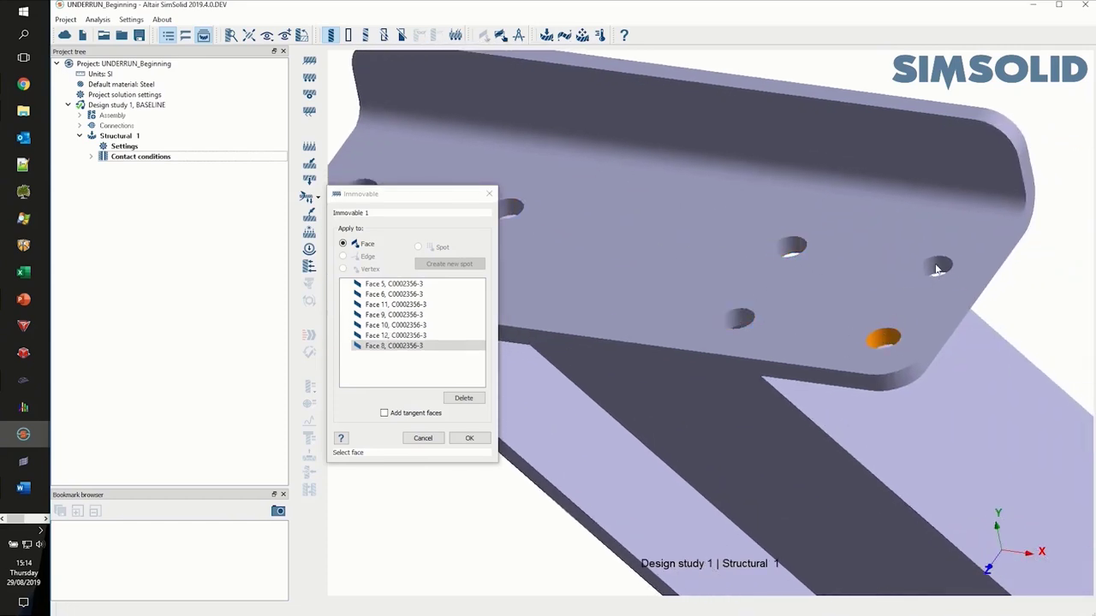
pyautogui.click(938, 269)
# Add the bolt-hole faces of the second mounting bracket's flange plate and apply the immovable constraint.
pyautogui.scroll(-5, 885, 276)
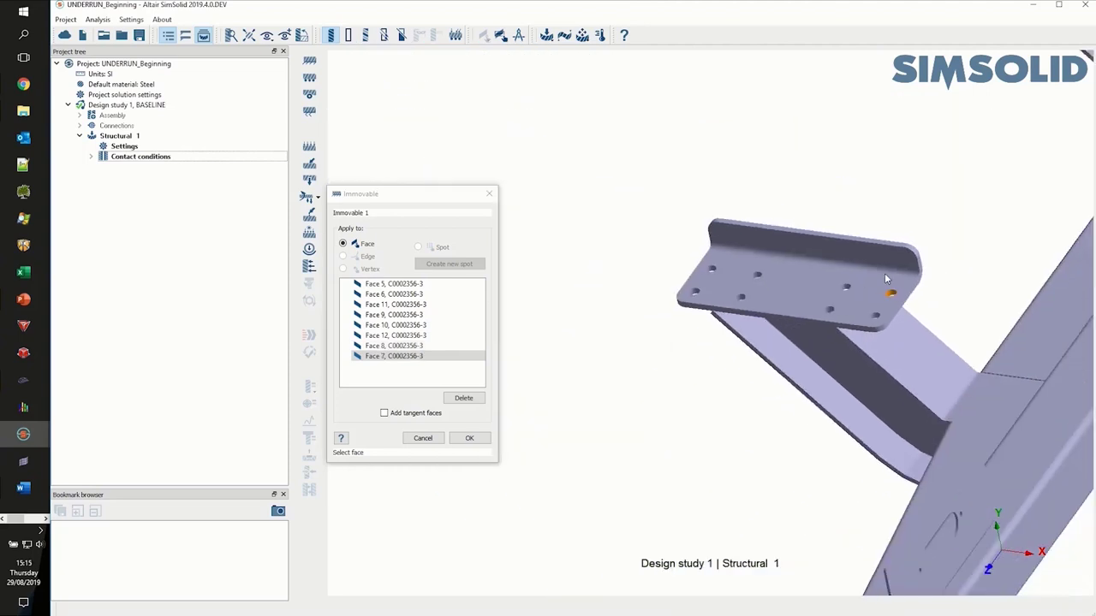
pyautogui.scroll(-5, 885, 273)
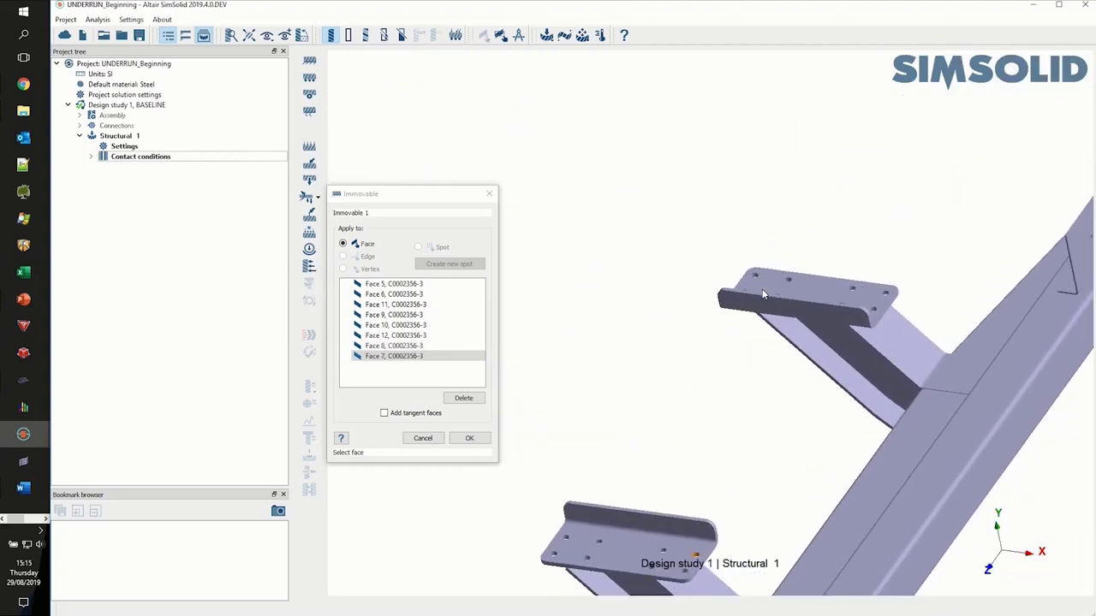
pyautogui.scroll(10, 763, 295)
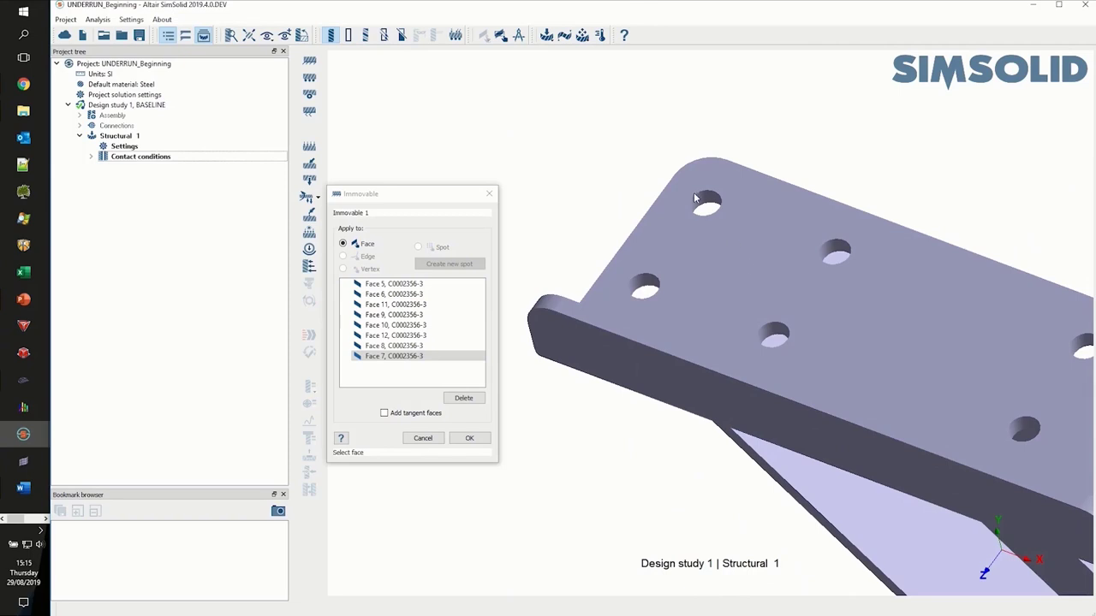
pyautogui.click(699, 203)
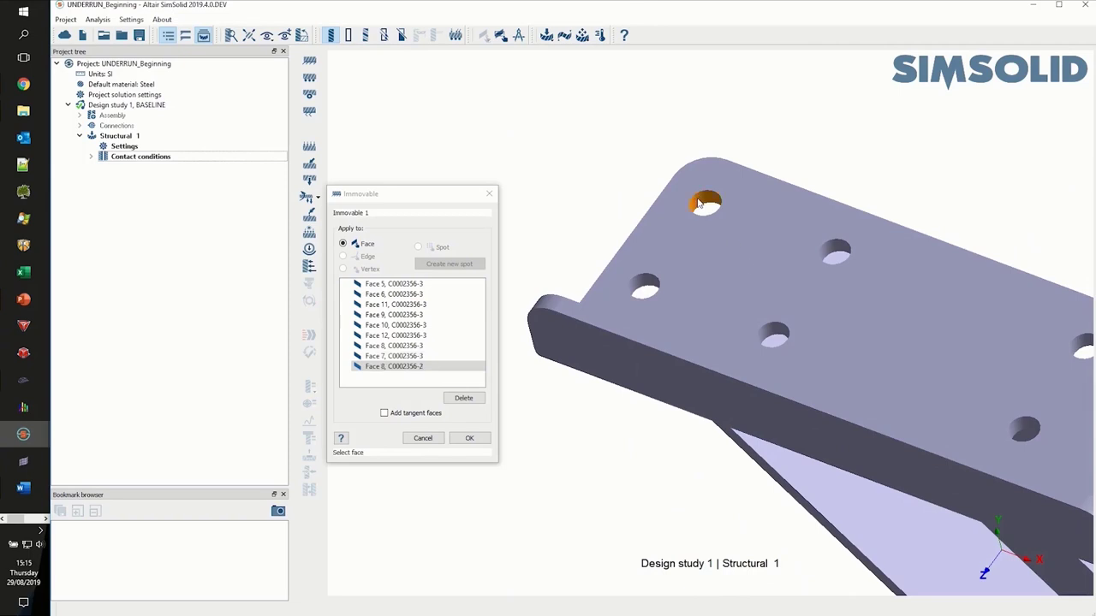
pyautogui.click(648, 286)
pyautogui.click(769, 331)
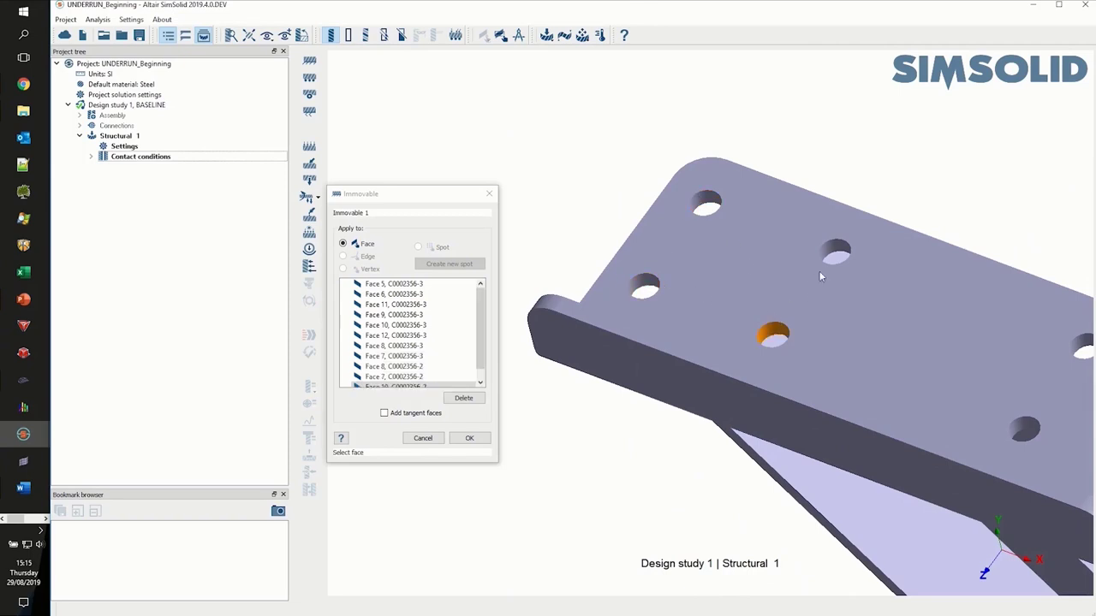
pyautogui.moveTo(836, 251); pyautogui.dragTo(741, 266)
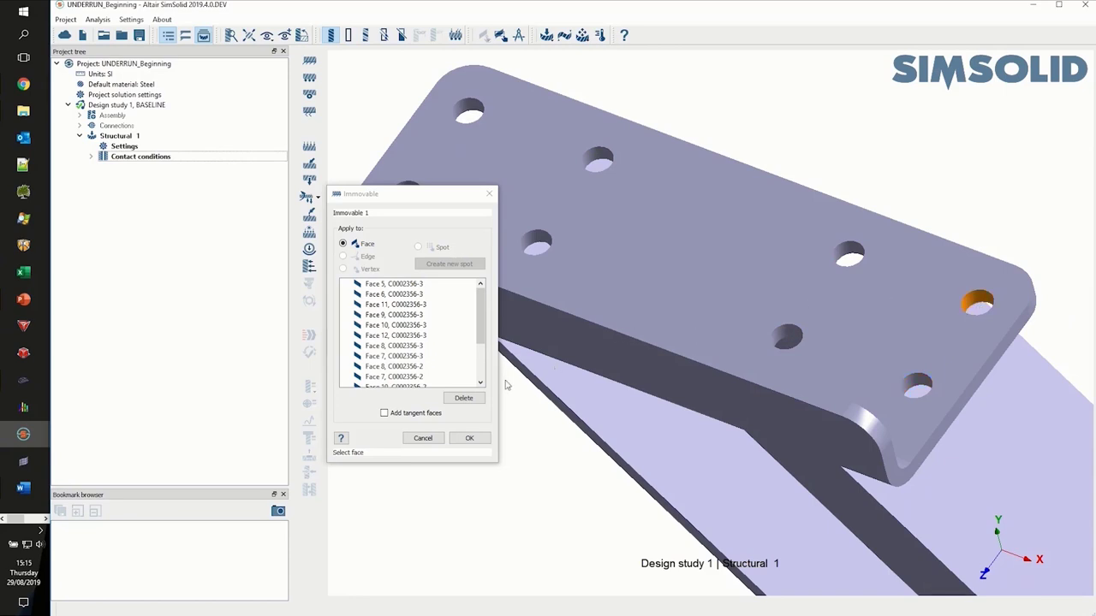
pyautogui.click(471, 438)
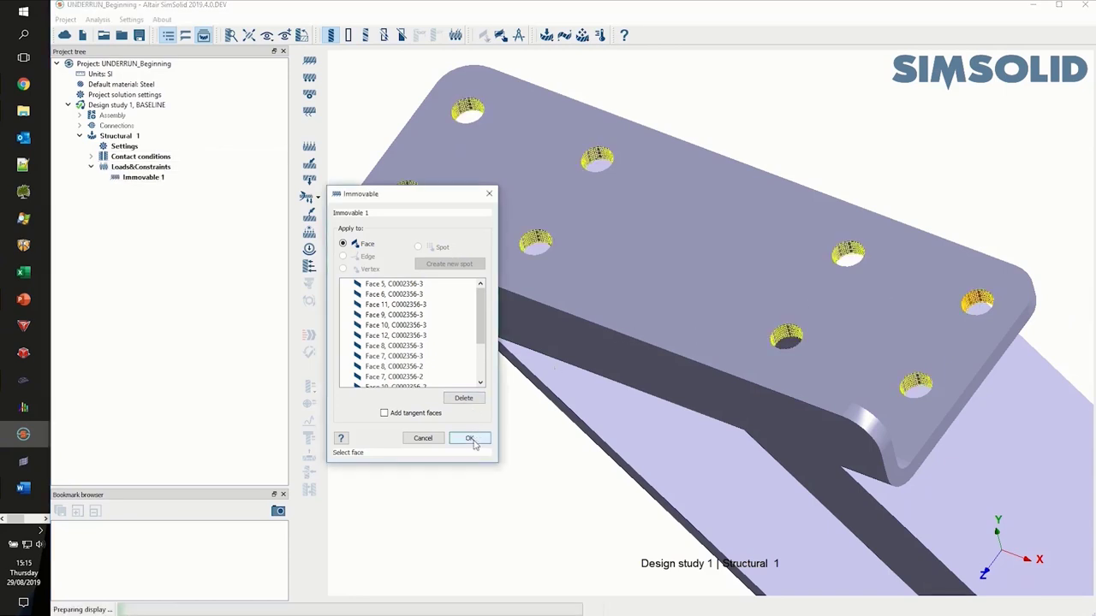
# Check the constrained underrun structure for rigid body motions and dismiss the report.
pyautogui.scroll(-5, 511, 472)
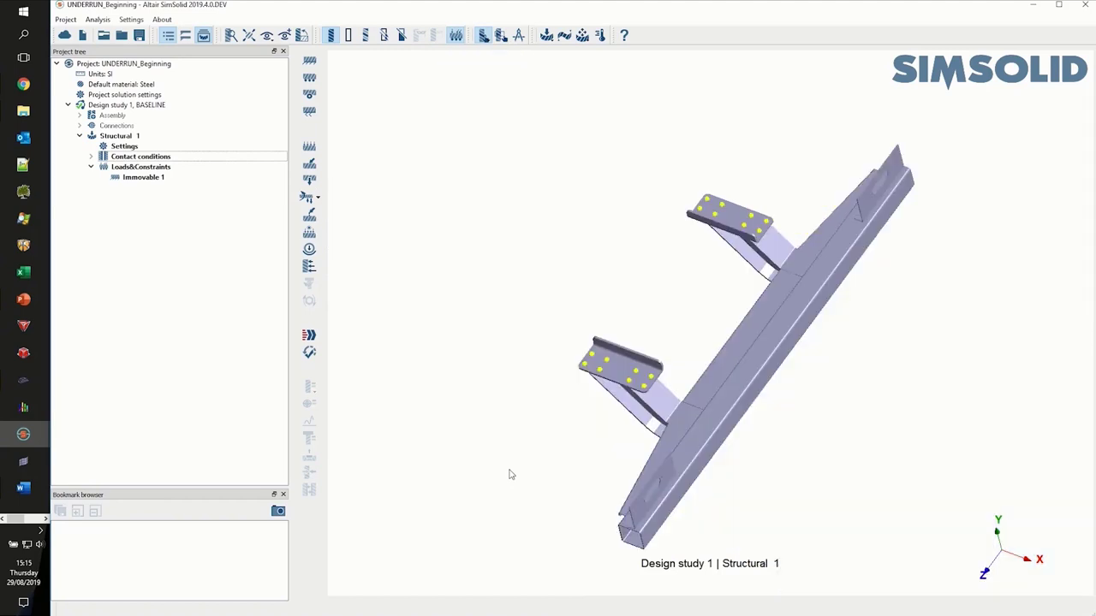
pyautogui.moveTo(652, 445); pyautogui.dragTo(659, 419)
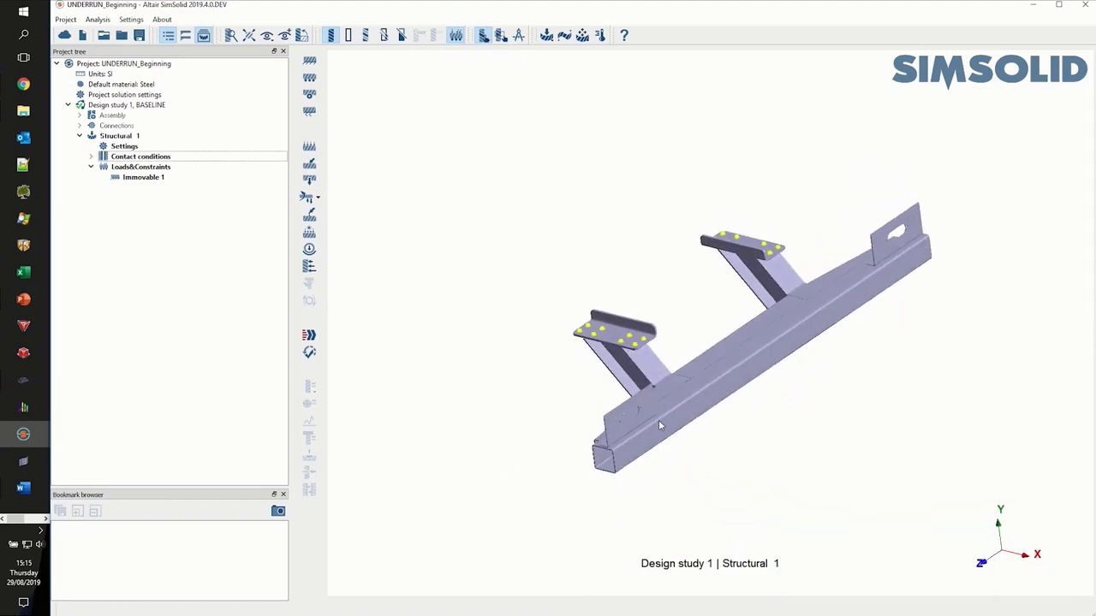
pyautogui.click(309, 354)
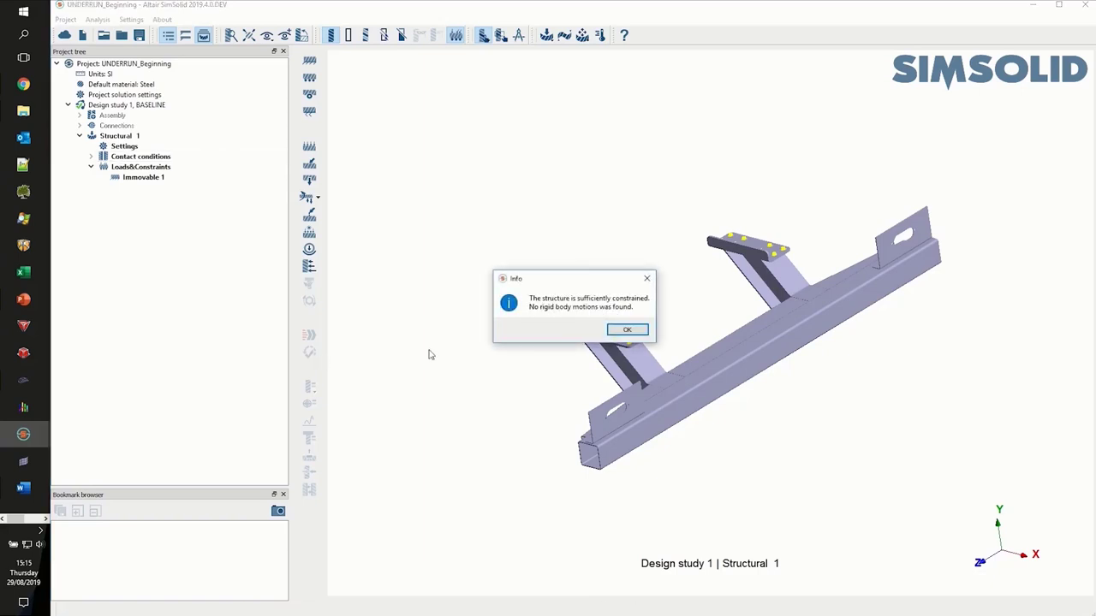
pyautogui.click(626, 329)
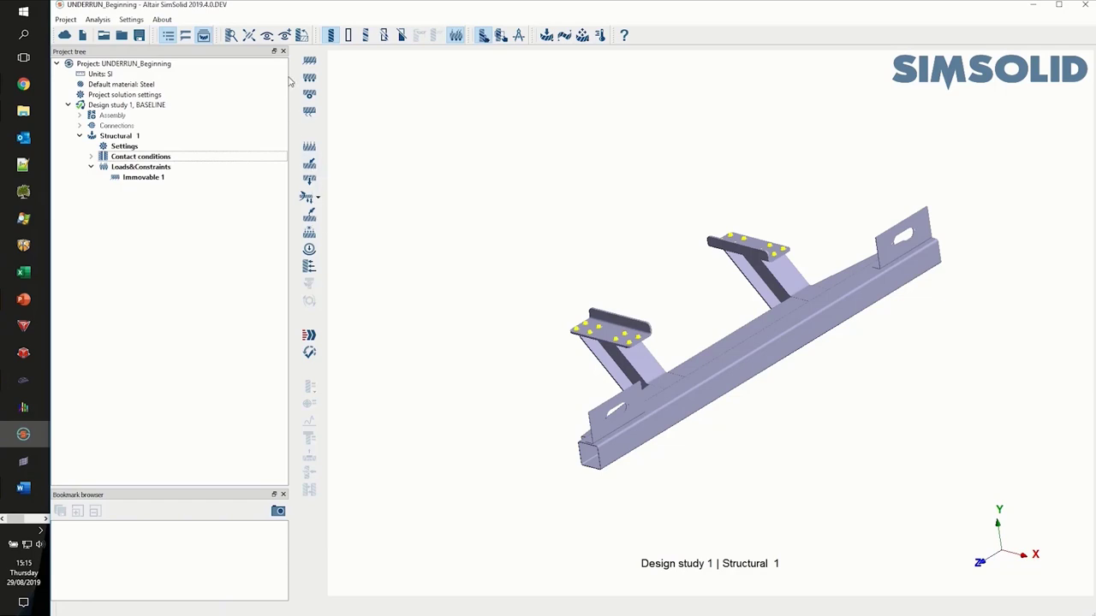
# From saved View 1, create a 203.9 by 101.95 mm rectangular load spot on the beam's end below the slotted bracket.
pyautogui.click(268, 36)
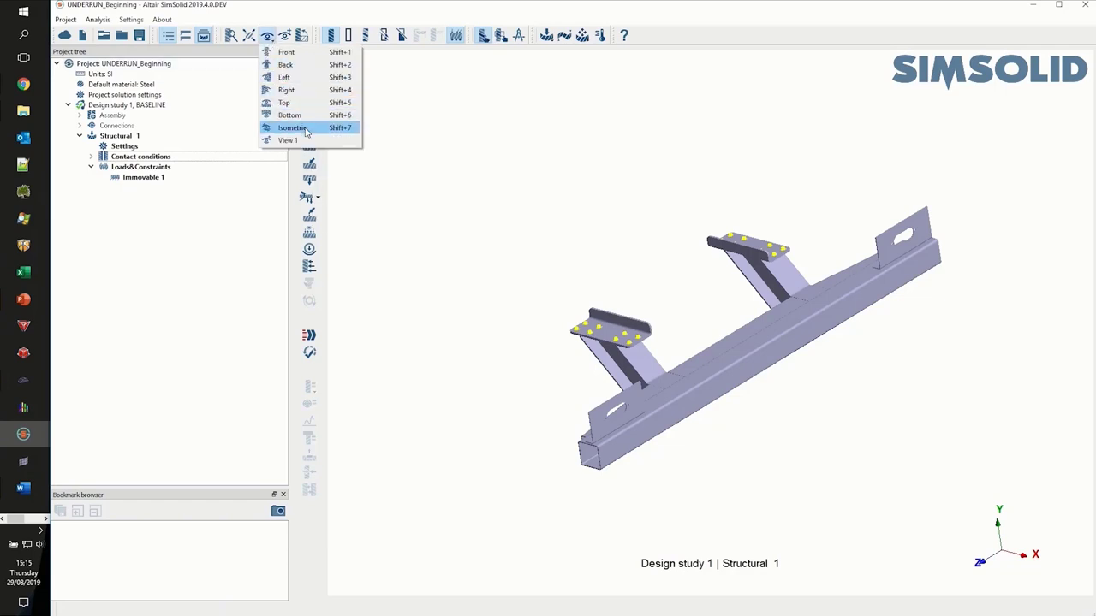
pyautogui.click(291, 141)
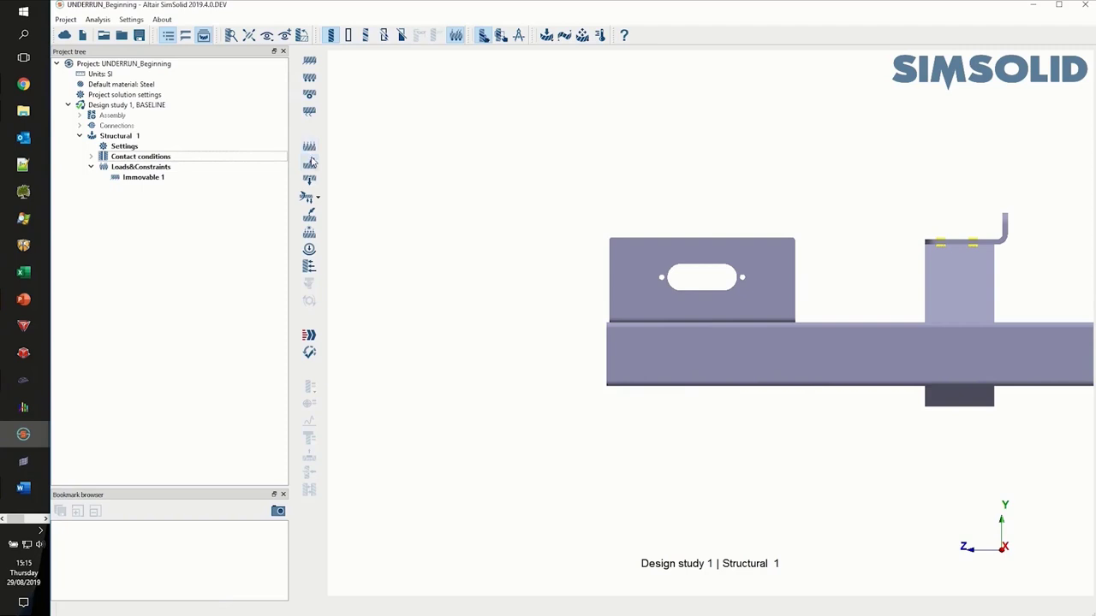
pyautogui.click(309, 162)
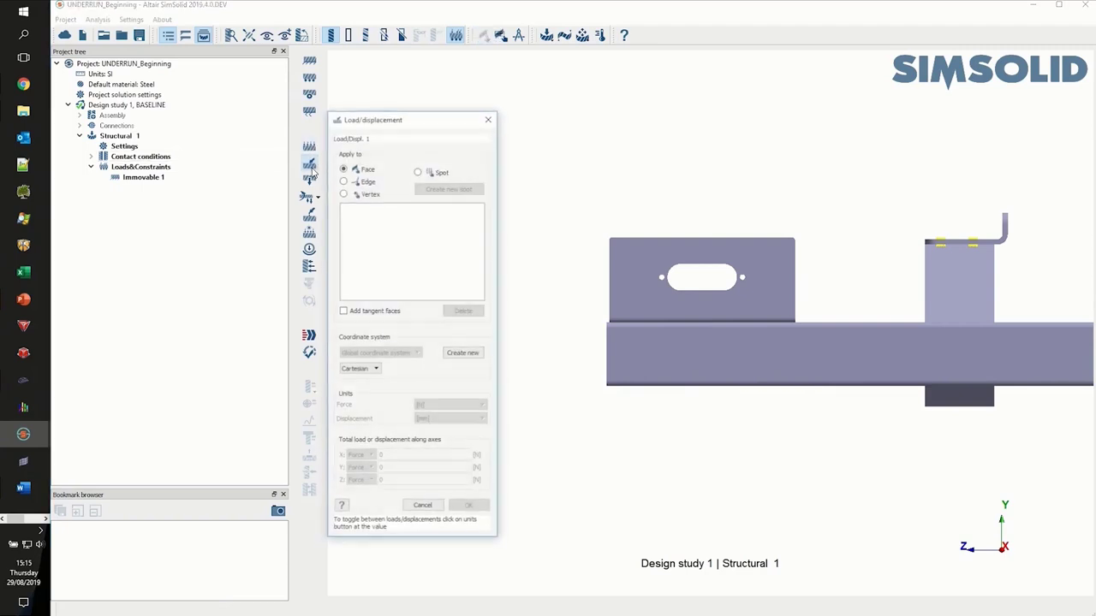
pyautogui.click(440, 173)
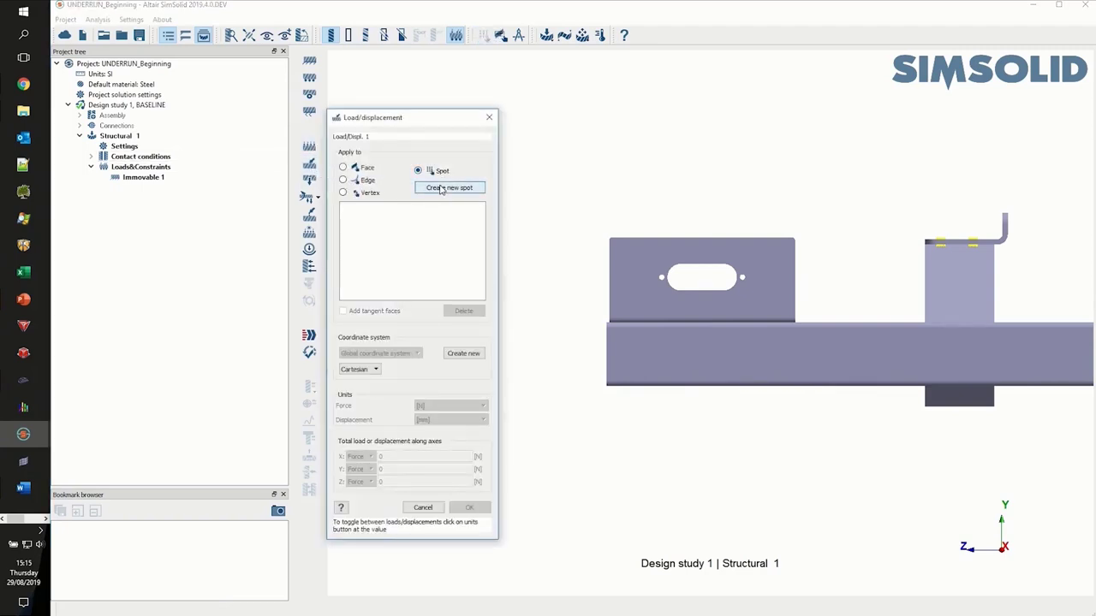
pyautogui.click(441, 189)
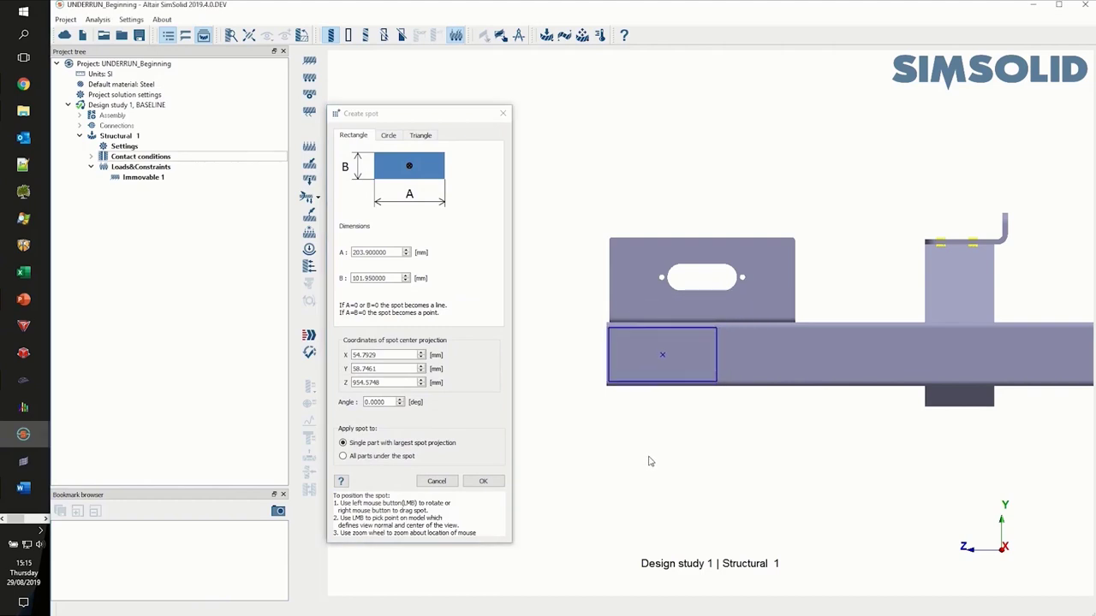
pyautogui.click(483, 482)
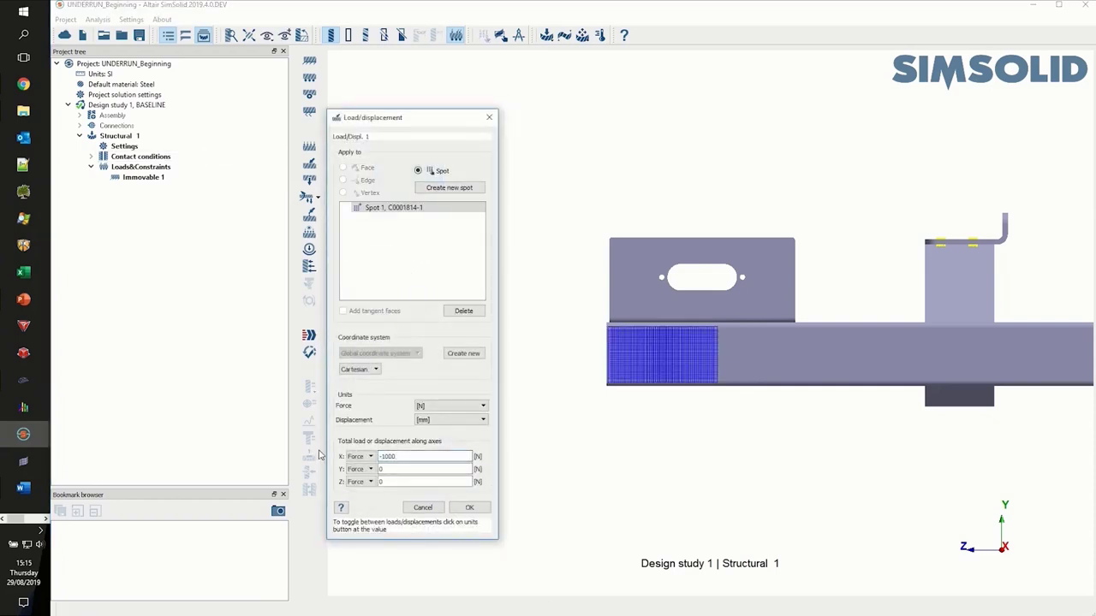
# Apply a force of -1000 N along X to the beam-end spot and inspect the load's direction.
pyautogui.click(480, 509)
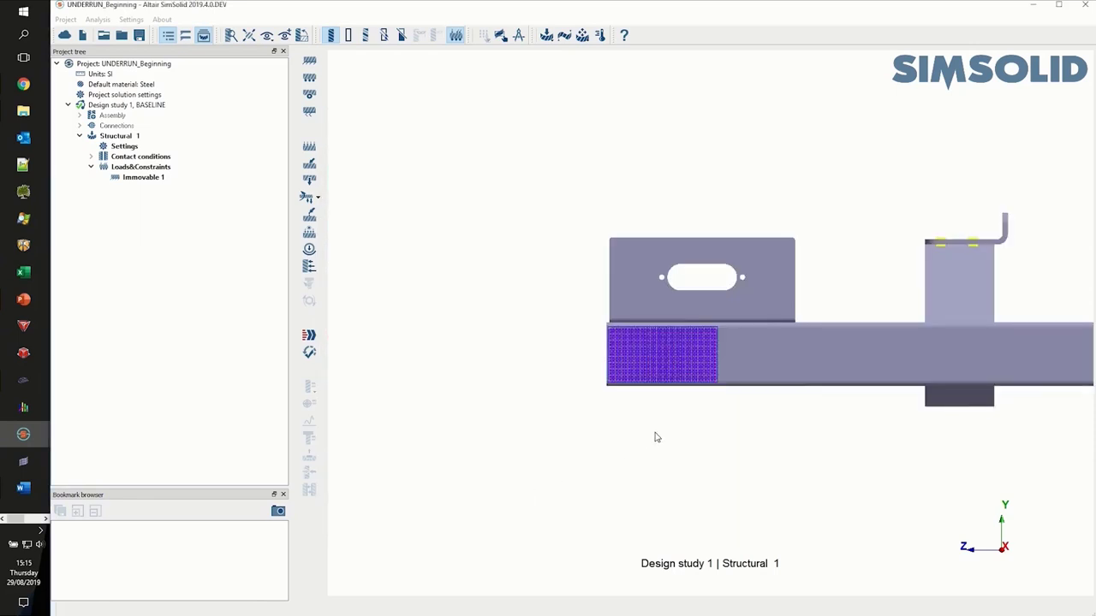
pyautogui.moveTo(803, 387); pyautogui.dragTo(792, 497)
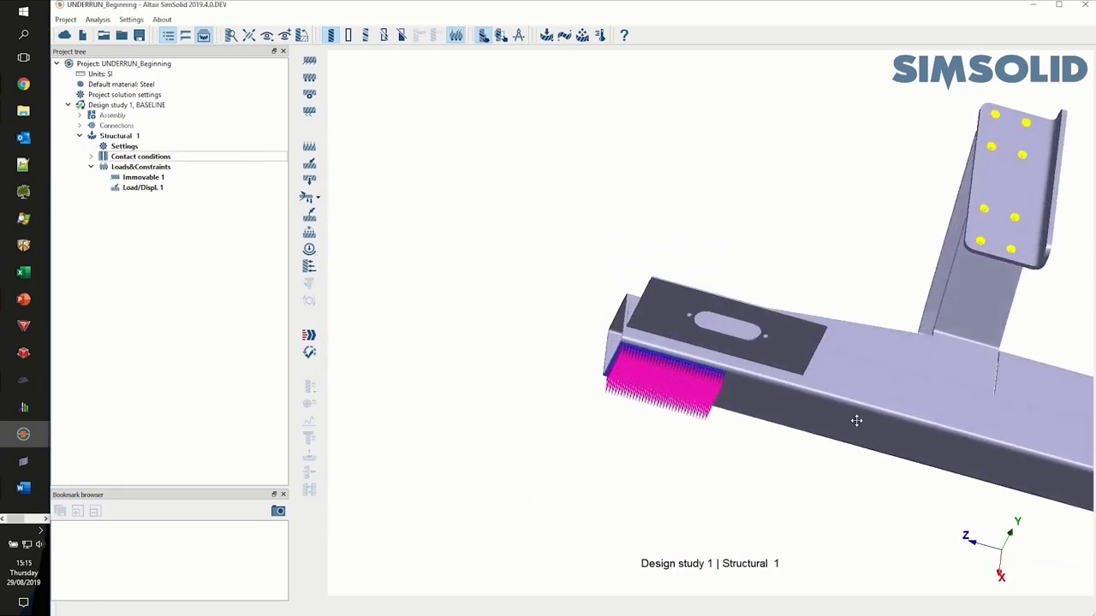
pyautogui.moveTo(857, 420); pyautogui.dragTo(722, 402)
pyautogui.scroll(-5, 723, 403)
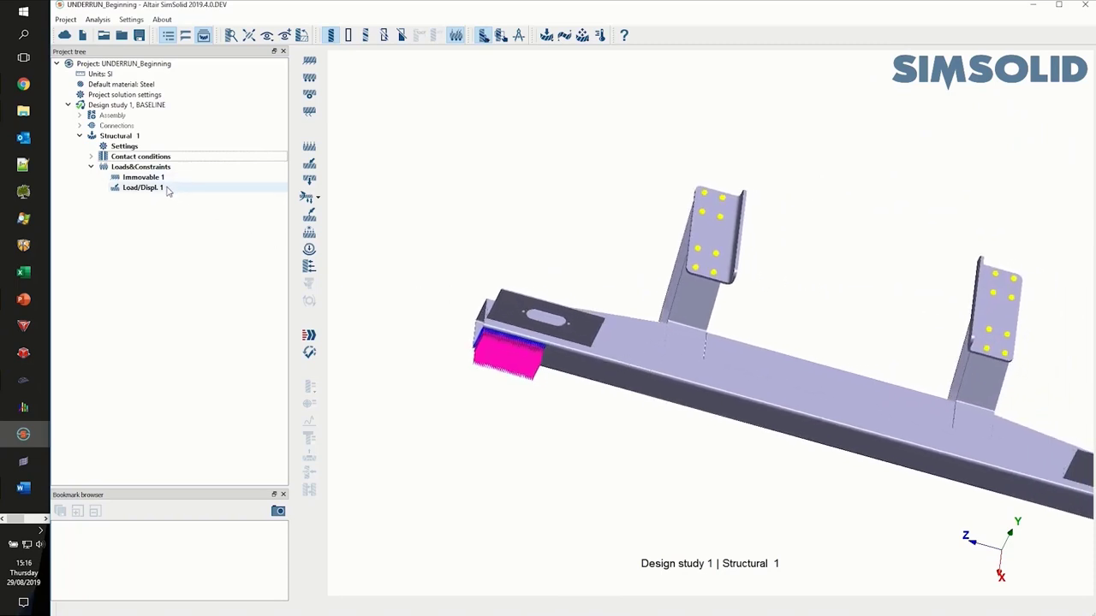
# Solve the Structural 1 analysis and select its result.
pyautogui.click(309, 334)
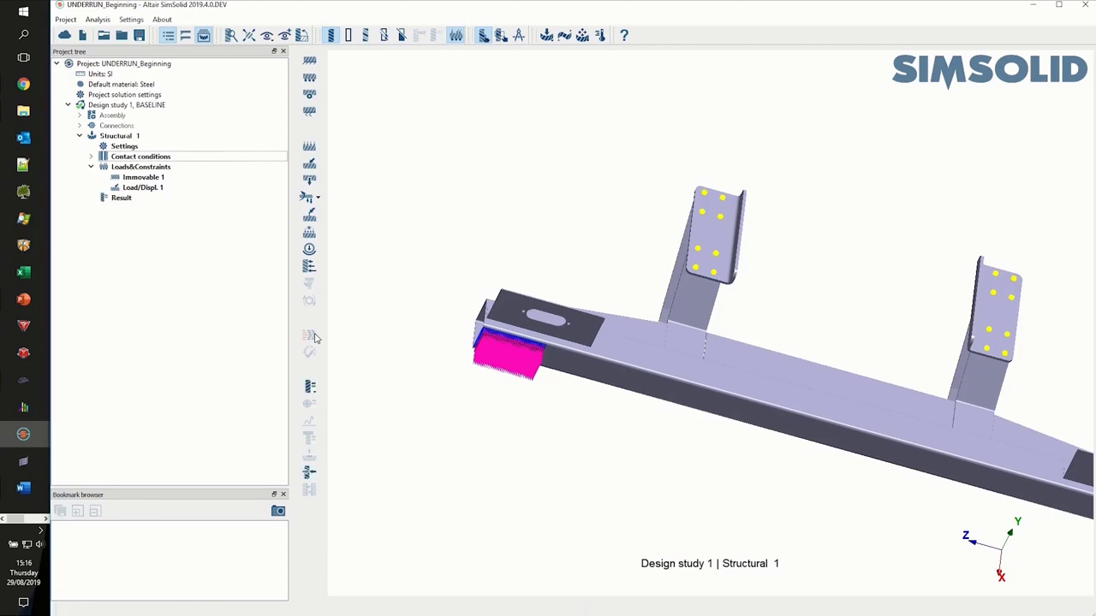
pyautogui.click(162, 200)
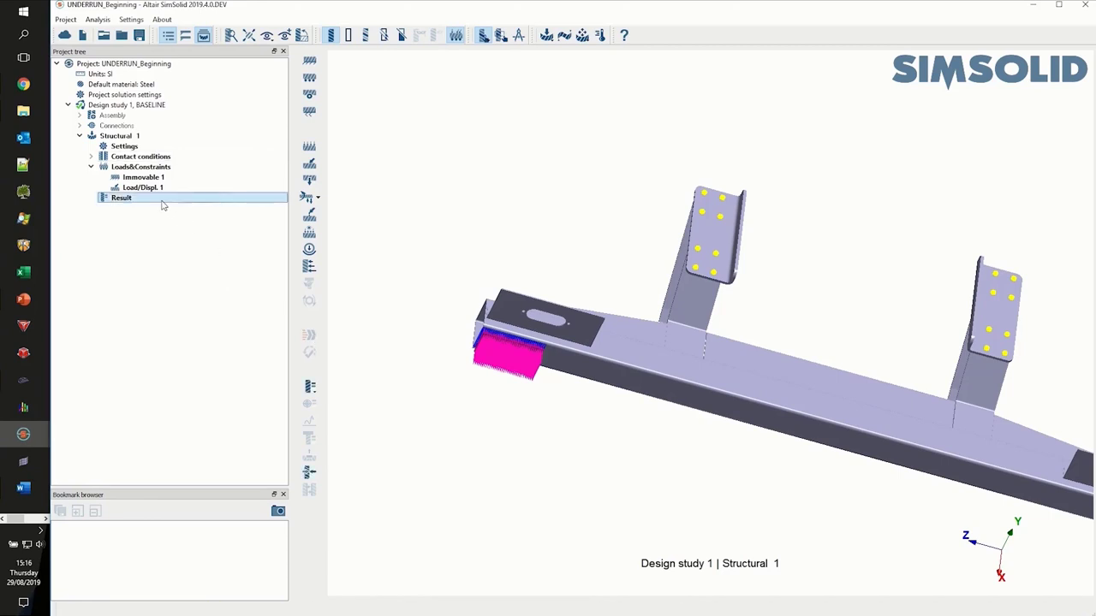
# Display the Von Mises stress contours of the Structural 1 result and view the assembly from the Top.
pyautogui.click(310, 386)
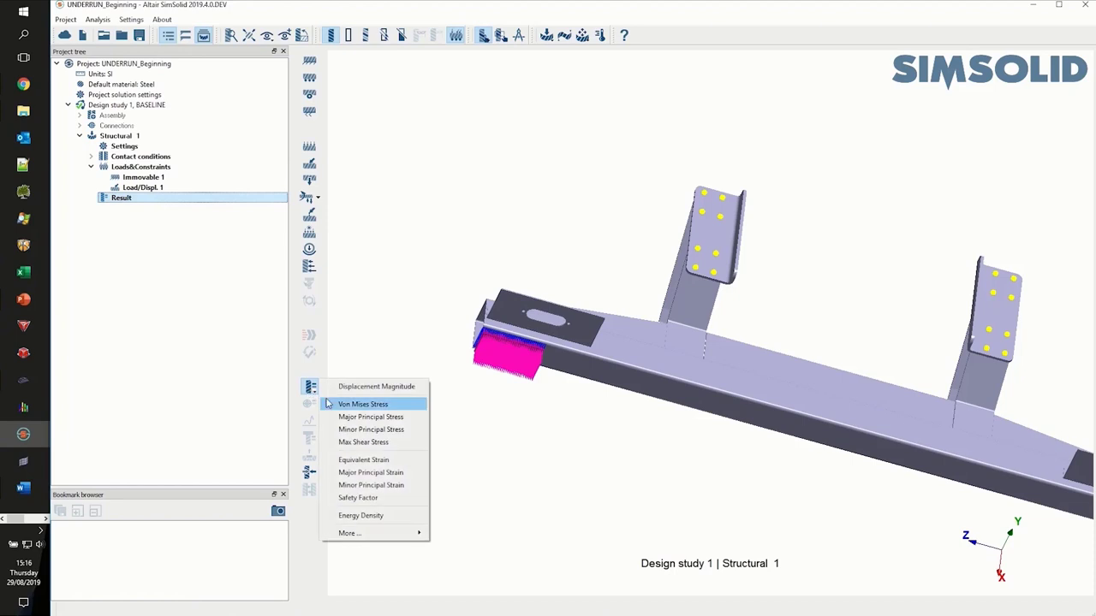
pyautogui.click(360, 404)
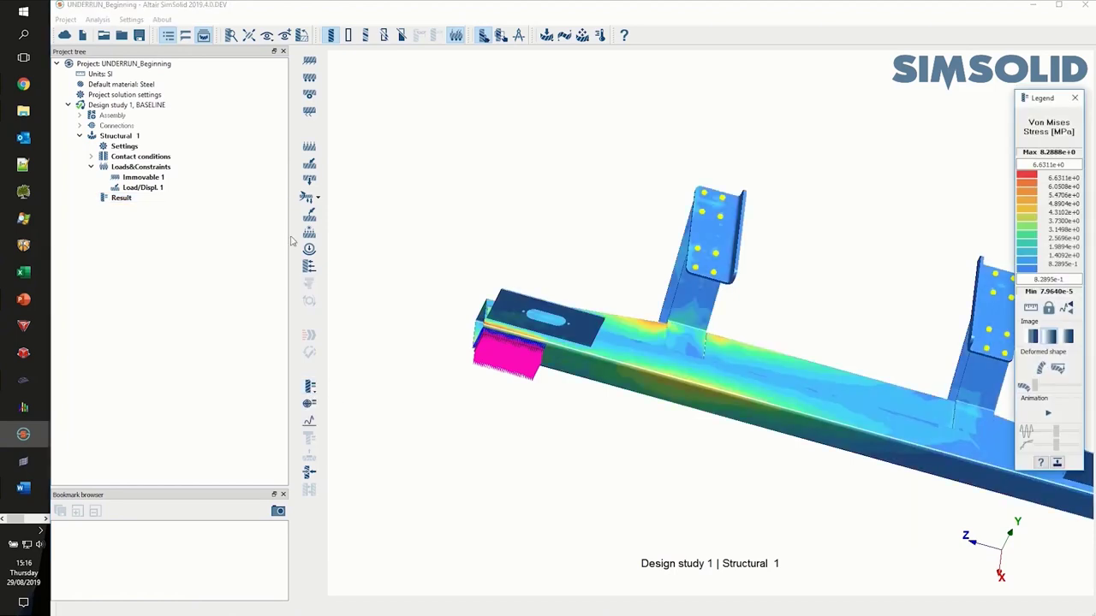
pyautogui.click(267, 35)
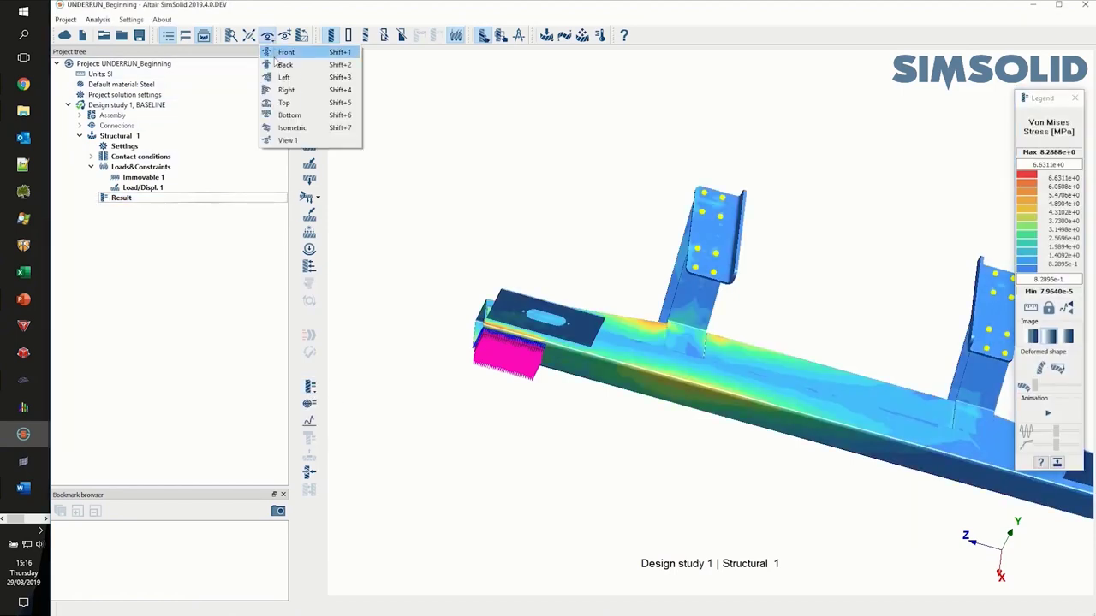
pyautogui.click(283, 103)
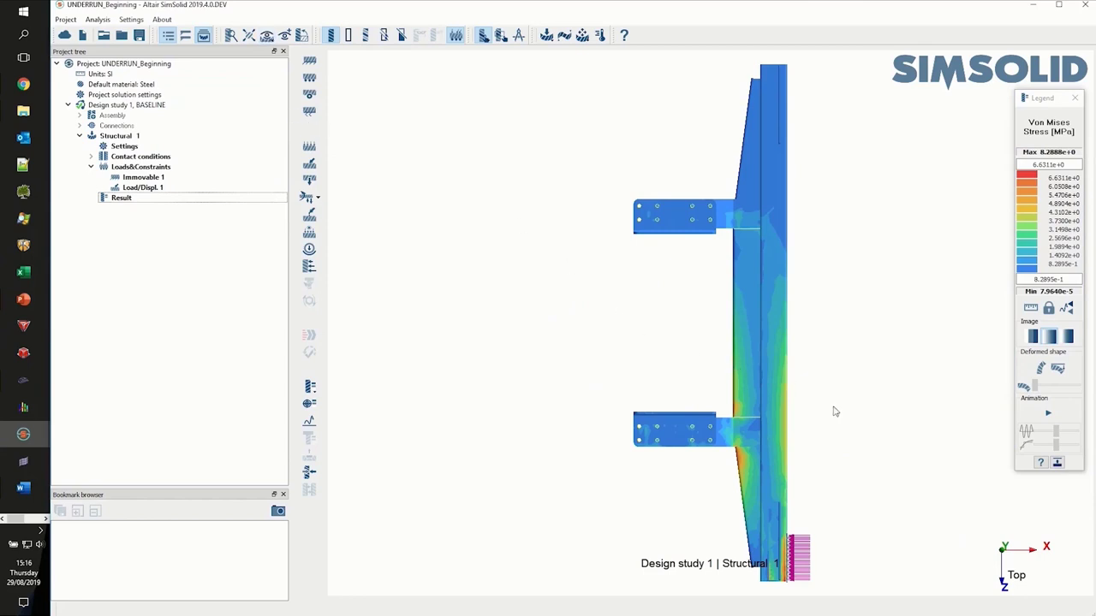
pyautogui.moveTo(836, 412)
pyautogui.mouseDown()
pyautogui.moveTo(857, 433)
pyautogui.moveTo(846, 415)
pyautogui.mouseUp()
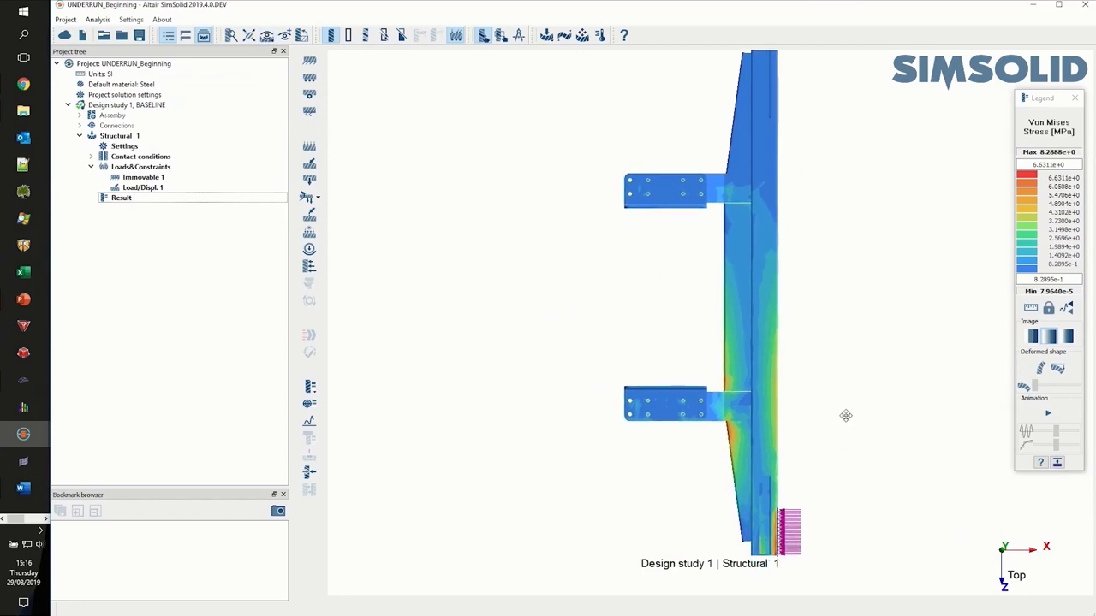
# Show the deformed shape of the stress result, bookmark this top view, and enlarge the bookmark browser.
pyautogui.click(1039, 369)
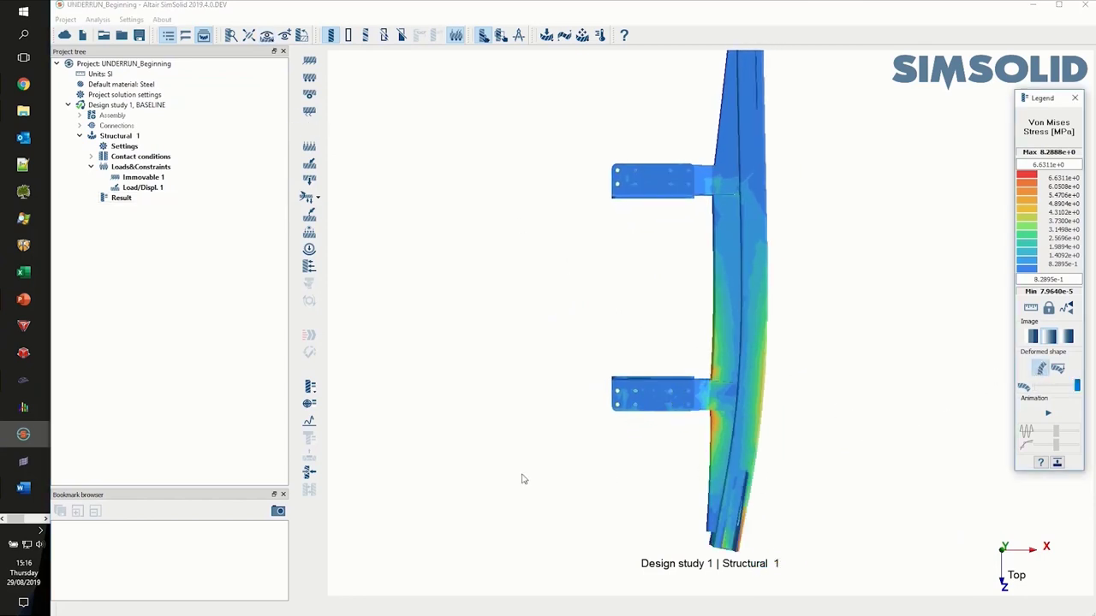
pyautogui.click(277, 513)
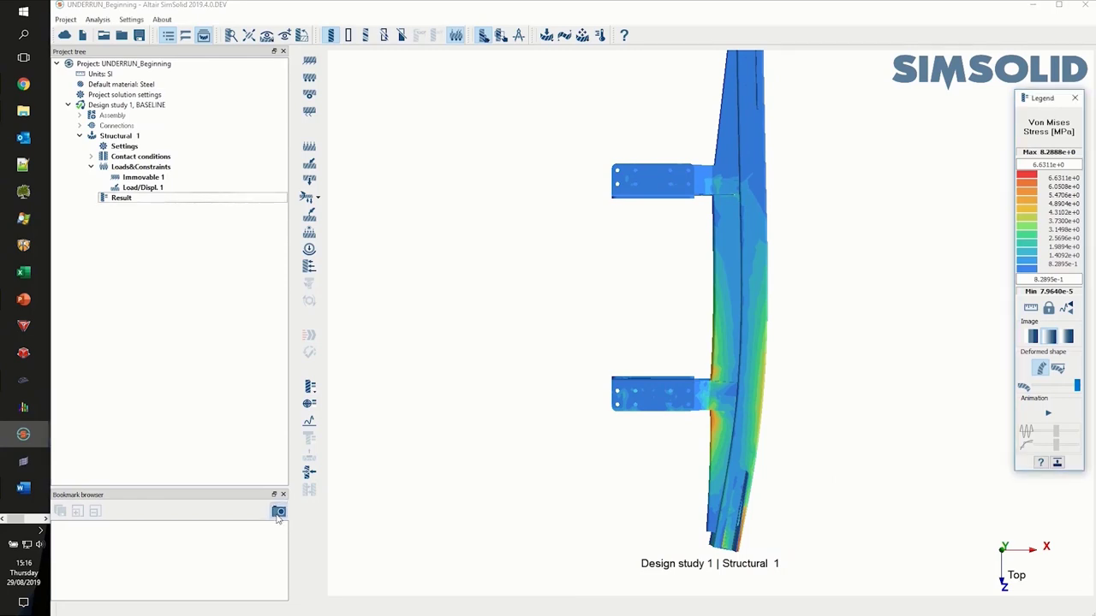
pyautogui.moveTo(237, 488); pyautogui.dragTo(236, 392)
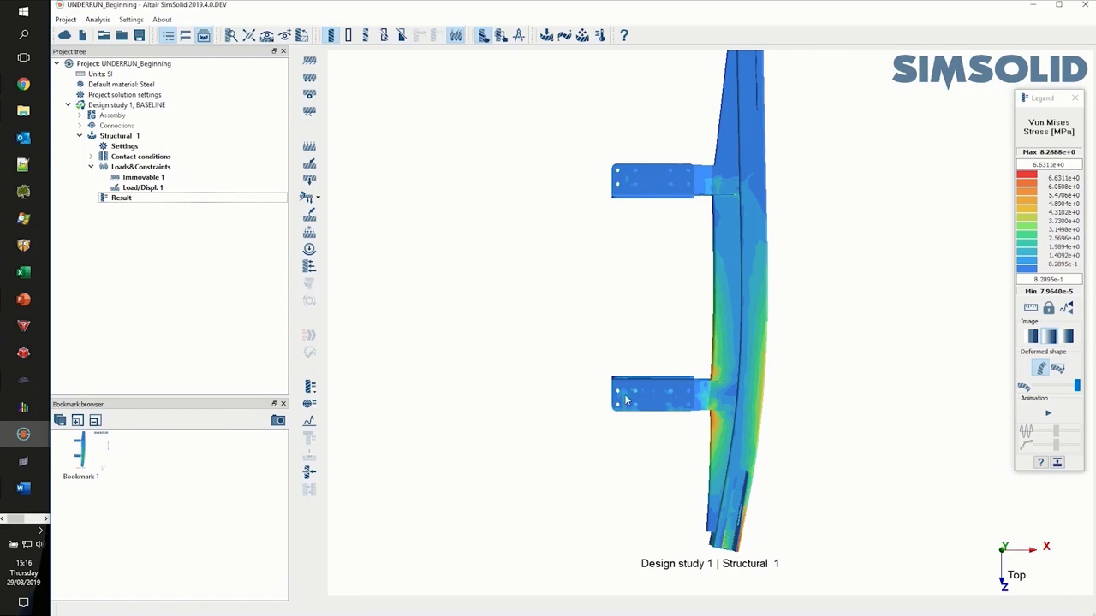
# Bookmark an oblique view of the assembly with the stress deformation animating, and recall both saved bookmarks in turn.
pyautogui.moveTo(661, 333); pyautogui.dragTo(845, 343)
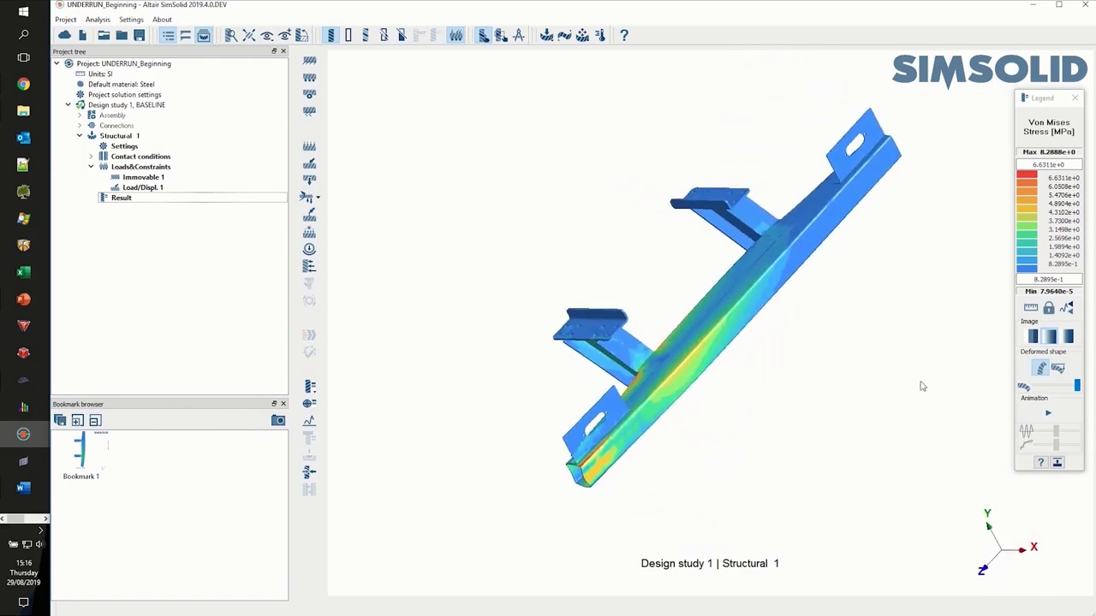
pyautogui.click(1047, 415)
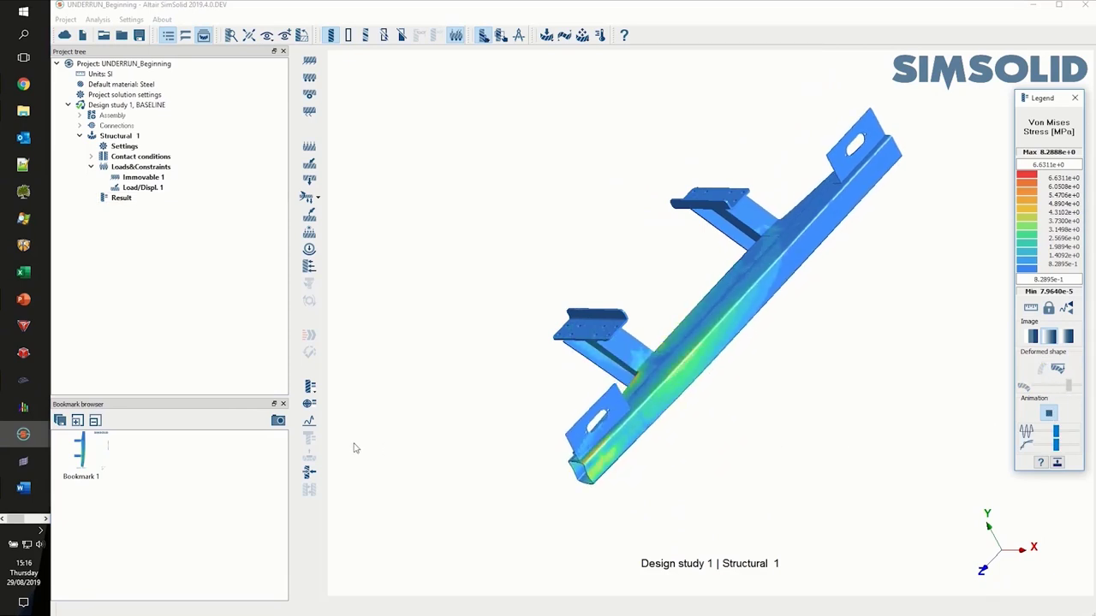
pyautogui.click(279, 421)
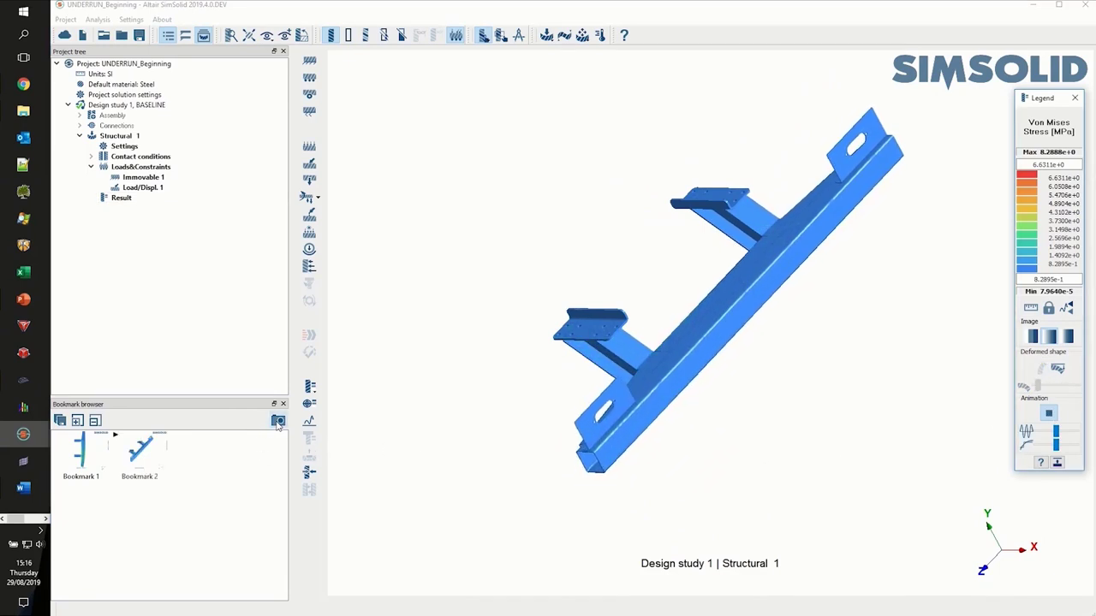
pyautogui.click(96, 456)
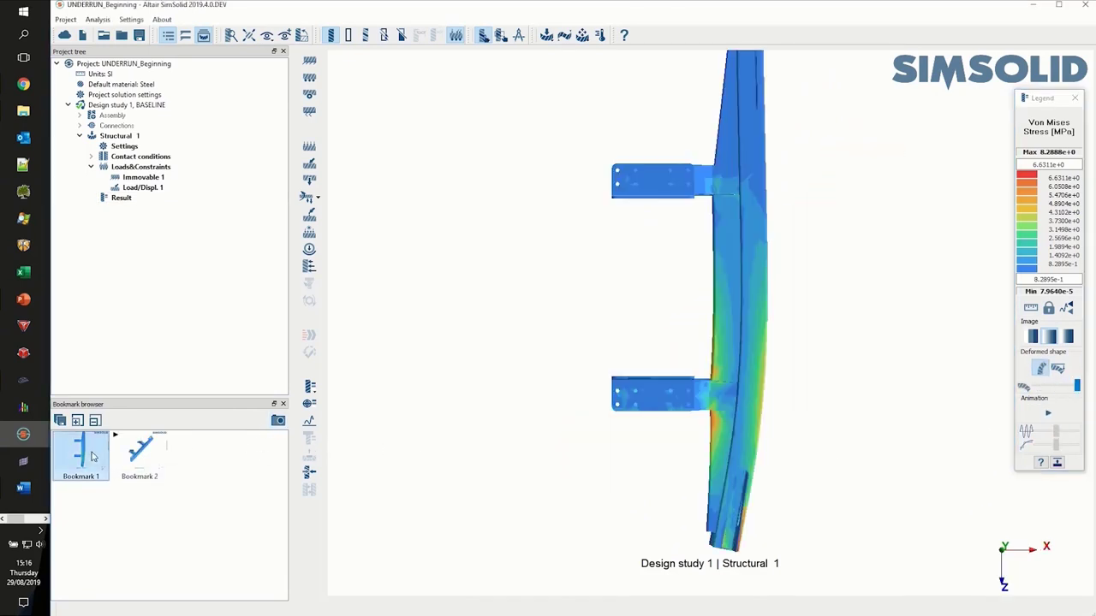
pyautogui.click(132, 458)
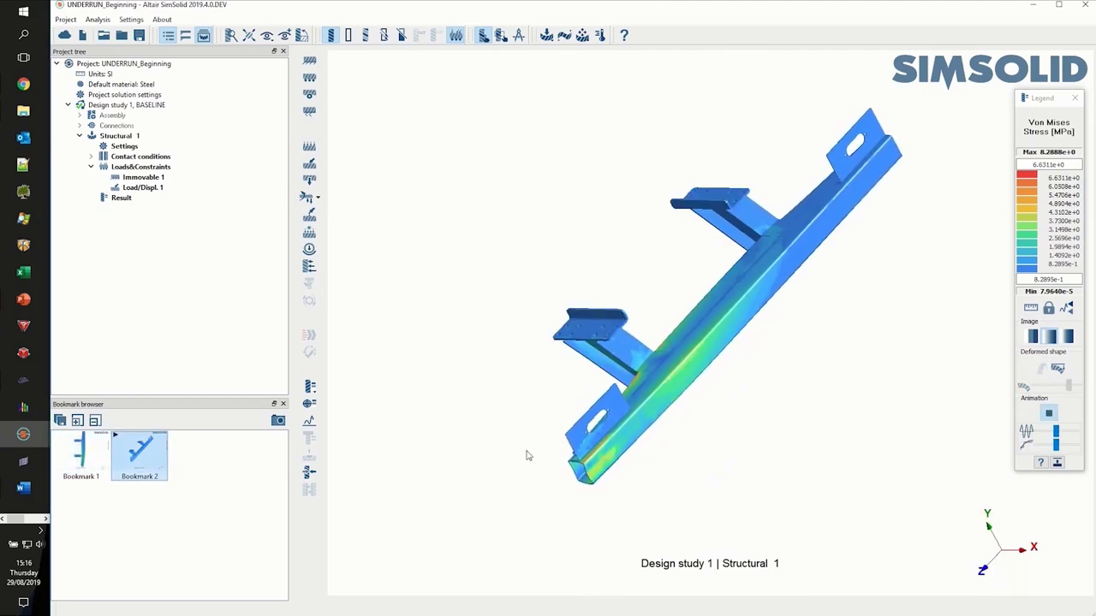
# Probe the results at two points along the beam's edge, one on each side of the bracket joint, and end point picking.
pyautogui.click(310, 405)
pyautogui.click(310, 405)
pyautogui.moveTo(685, 396); pyautogui.dragTo(745, 411)
pyautogui.scroll(5, 727, 411)
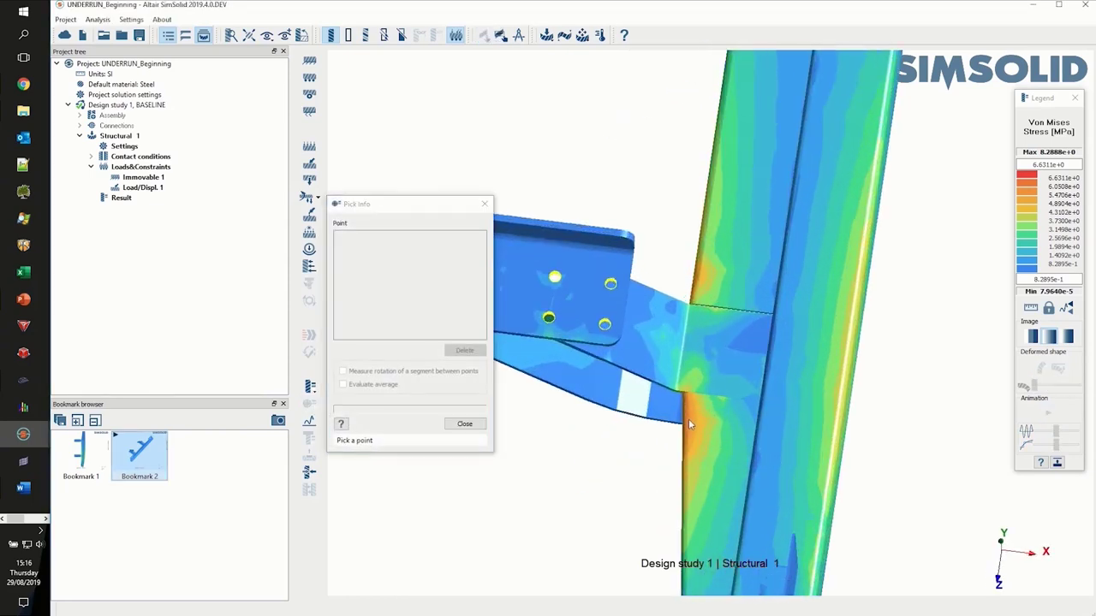
pyautogui.click(687, 420)
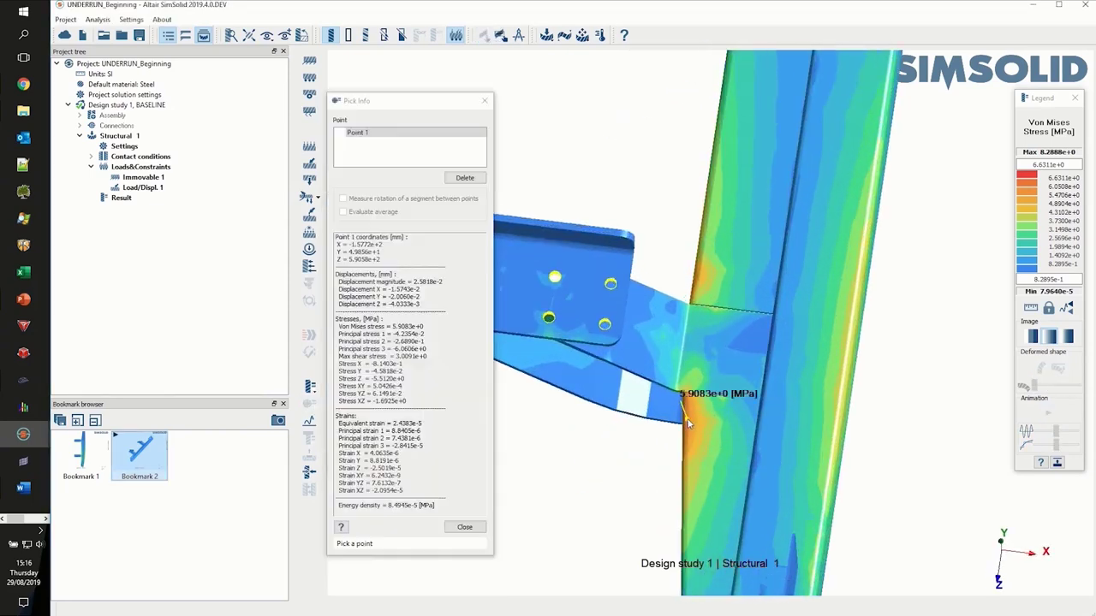
pyautogui.click(704, 275)
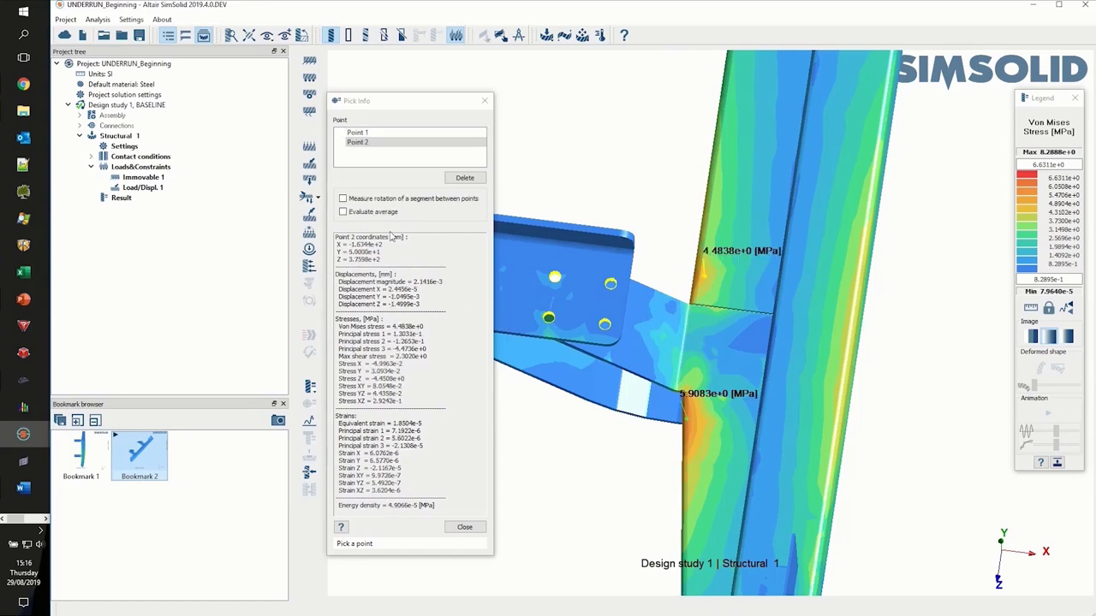
pyautogui.click(465, 528)
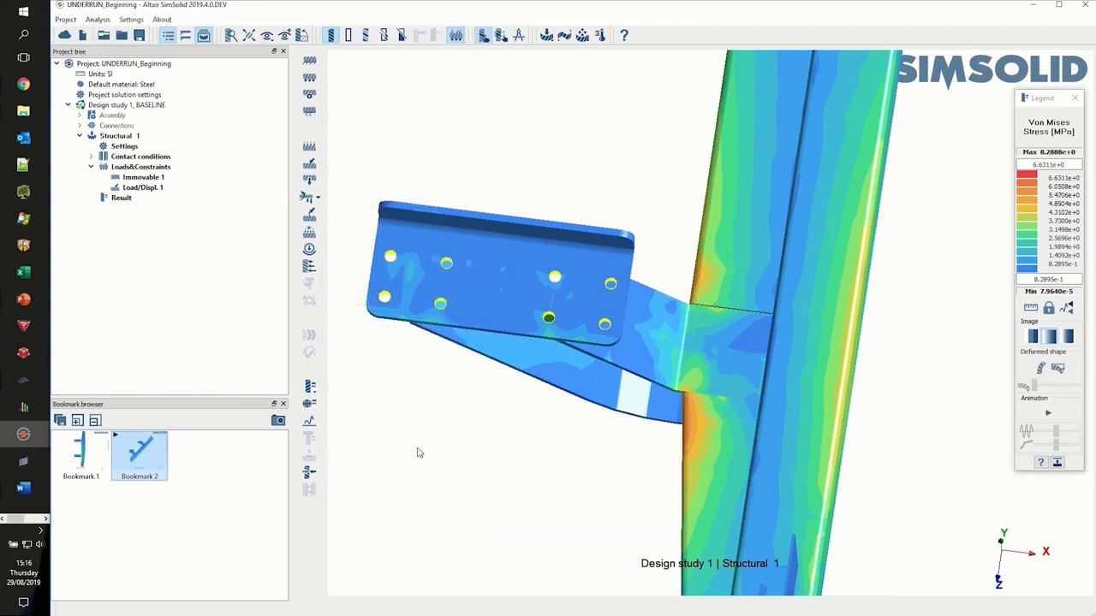
# Graph the Von Mises stress along a line on the beam face running away from the bracket joint, and close the graph.
pyautogui.click(310, 422)
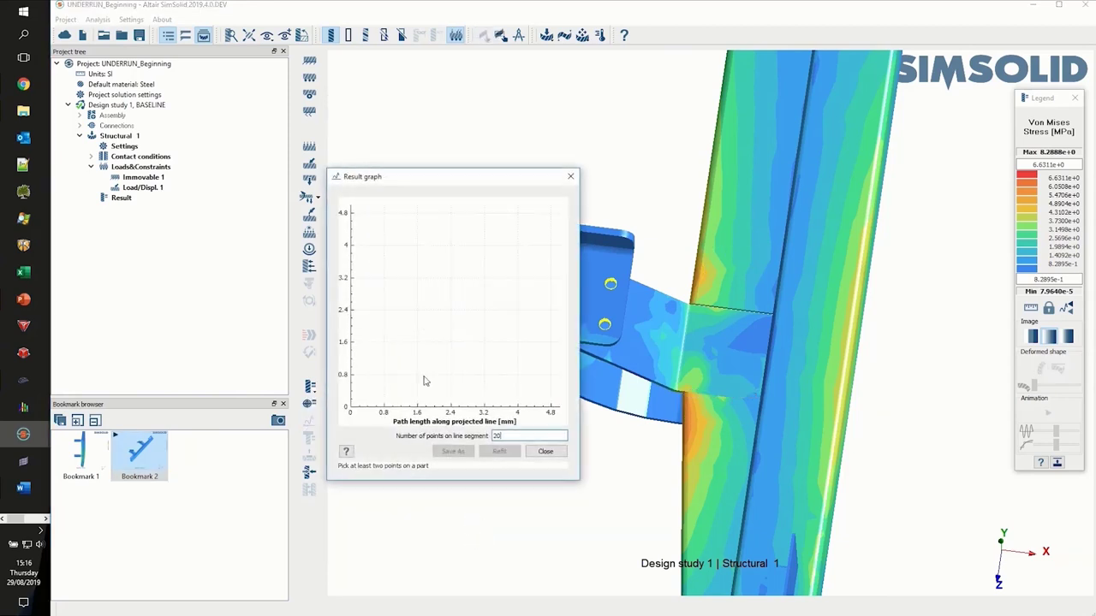
pyautogui.moveTo(648, 256); pyautogui.dragTo(726, 442, button='middle')
pyautogui.click(726, 442)
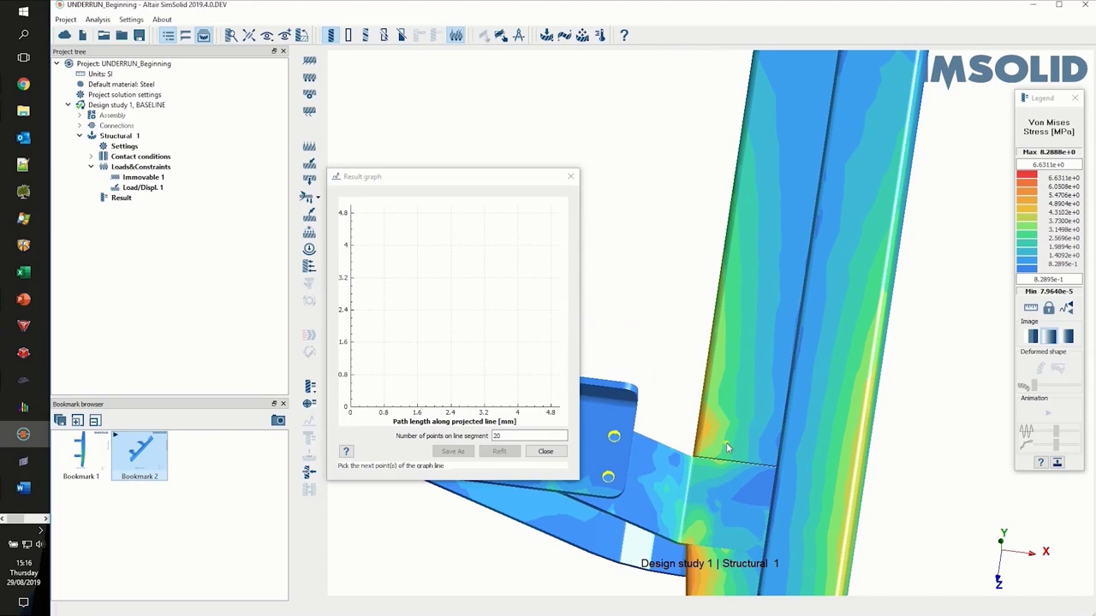
pyautogui.click(783, 89)
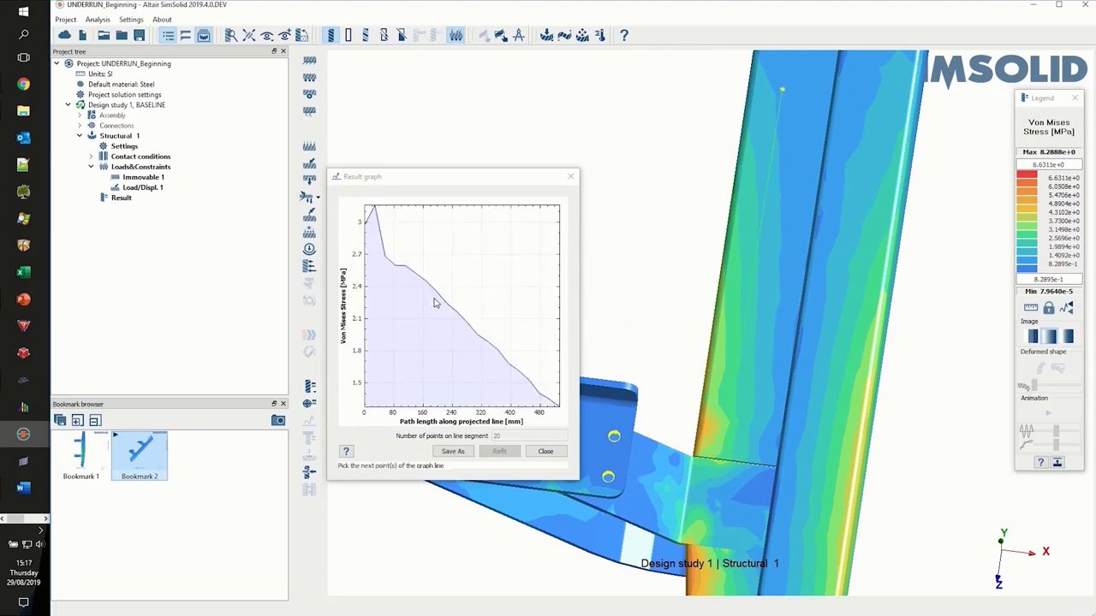
pyautogui.click(544, 452)
pyautogui.moveTo(545, 452); pyautogui.dragTo(552, 476, button='middle')
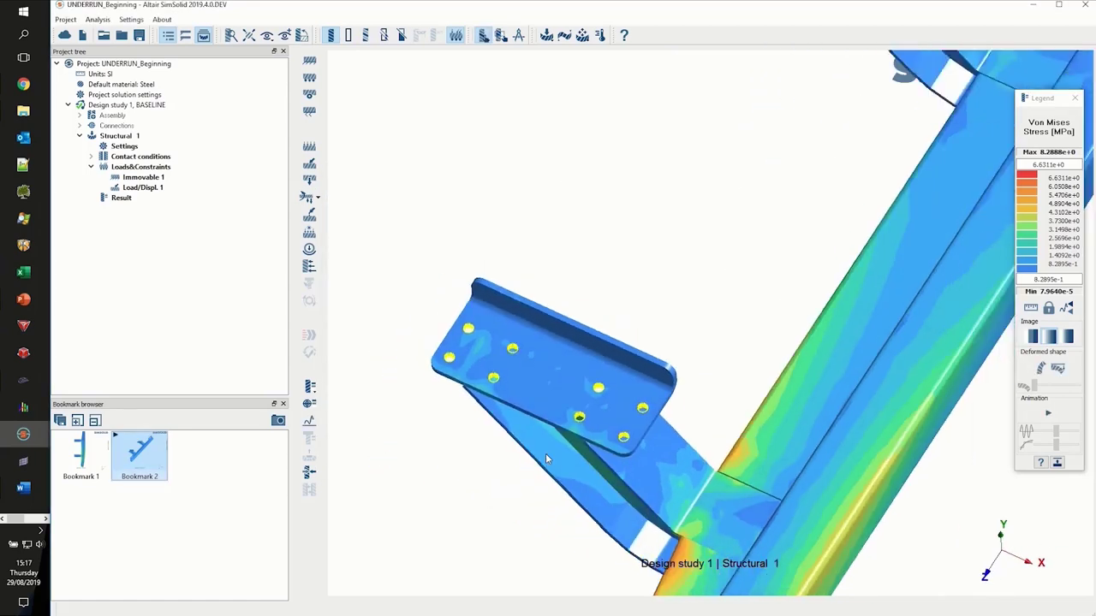